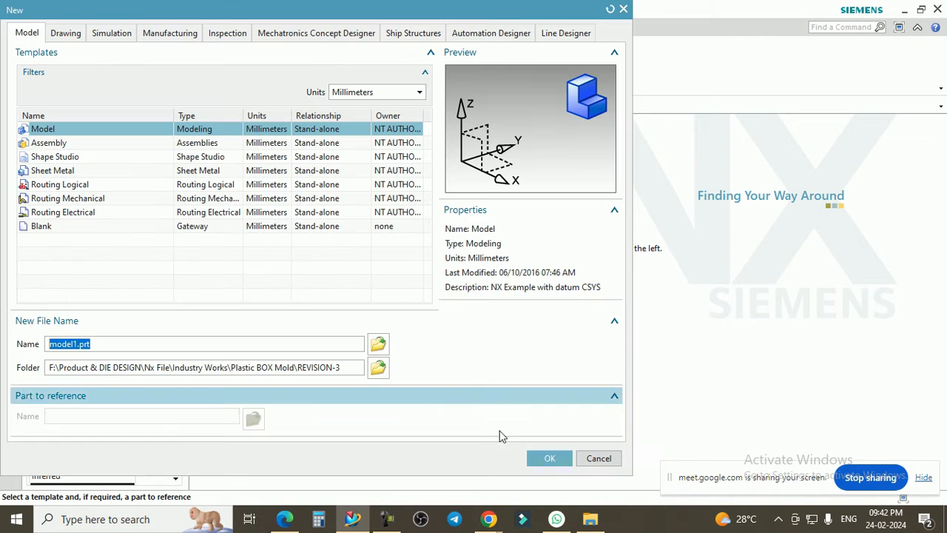
Step: Create a new millimetre part from the Model template and import the Parasolid file Electrode part.x_t
left_click(564, 467)
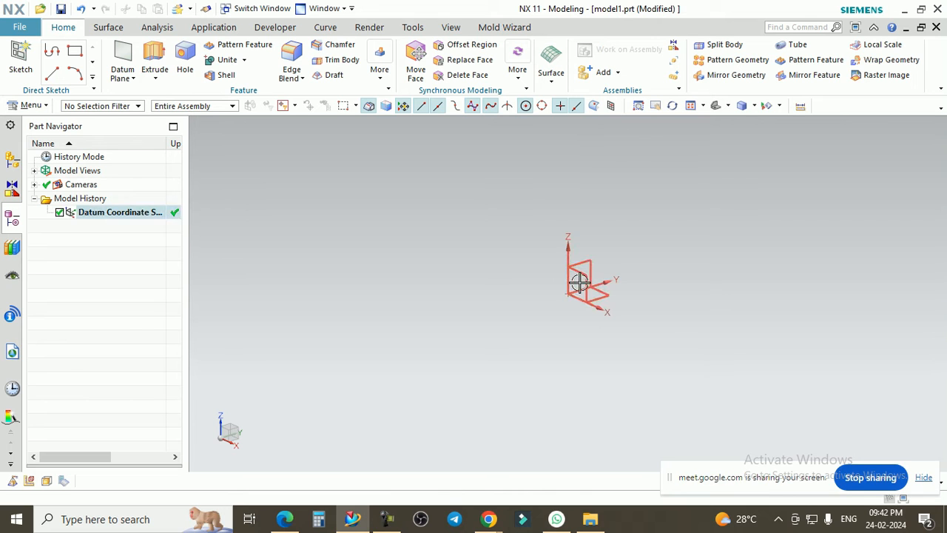
key("ctrl+i")
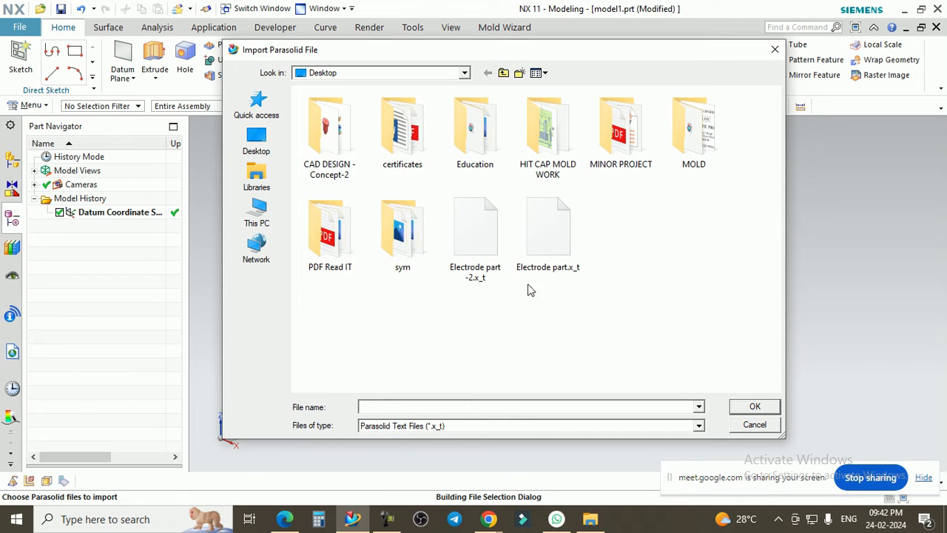
left_click(496, 253)
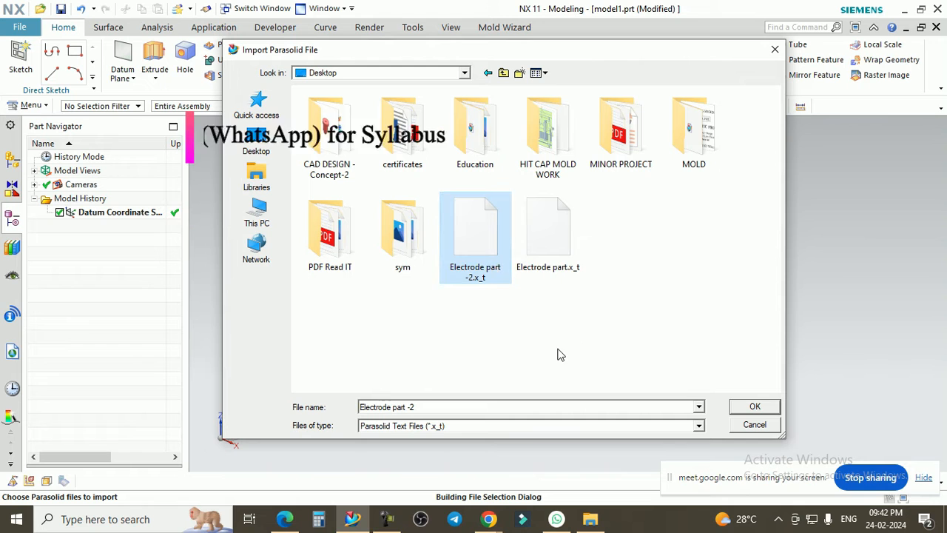
left_click(538, 250)
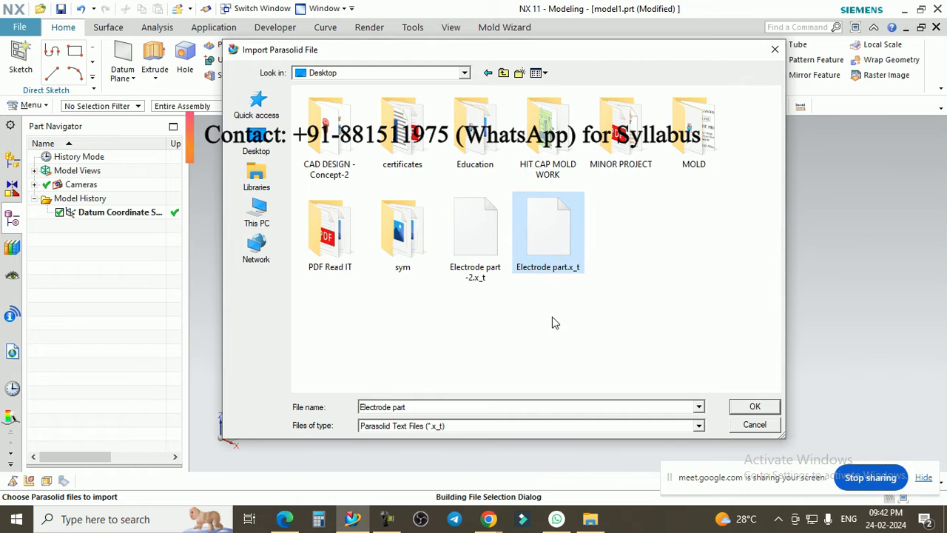
left_click(749, 408)
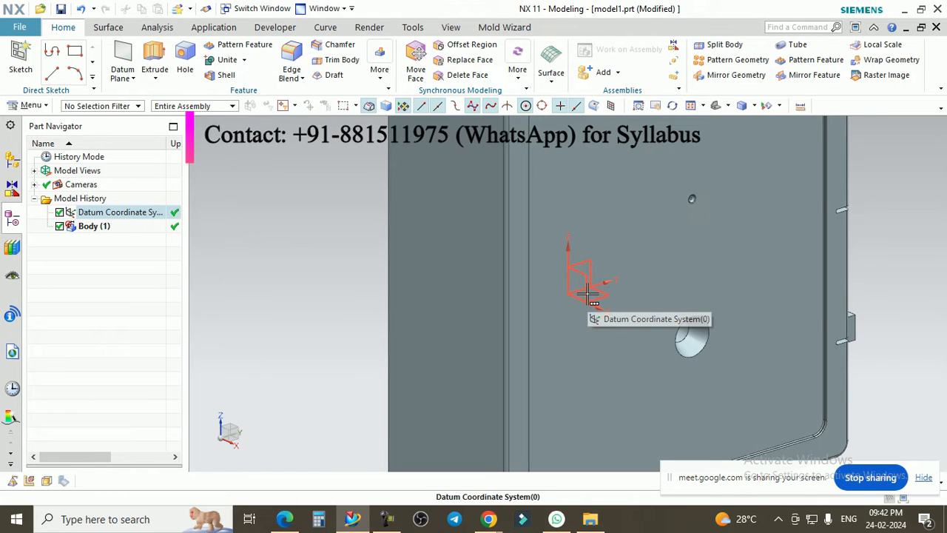
Step: Examine the imported box body from several sides, including its face holes, rim groove, edge notches and side clips
key("ctrl+f")
mouse_move(431, 313)
middle_mouse_down()
mouse_move(620, 279)
mouse_move(533, 258)
mouse_move(561, 323)
mouse_move(534, 295)
mouse_move(467, 285)
mouse_move(553, 274)
mouse_move(508, 296)
mouse_move(484, 272)
mouse_move(436, 305)
middle_mouse_up()
scroll(436, 278, "up", 3)
scroll(378, 277, "up", 1)
scroll(373, 269, "down", 1)
mouse_move(349, 267)
middle_mouse_down()
mouse_move(383, 249)
mouse_move(416, 250)
mouse_move(294, 279)
mouse_move(348, 260)
middle_mouse_up()
scroll(330, 254, "up", 3)
scroll(348, 260, "down", 5)
middle_click_drag(497, 275, 448, 220)
middle_click_drag(468, 277, 465, 271)
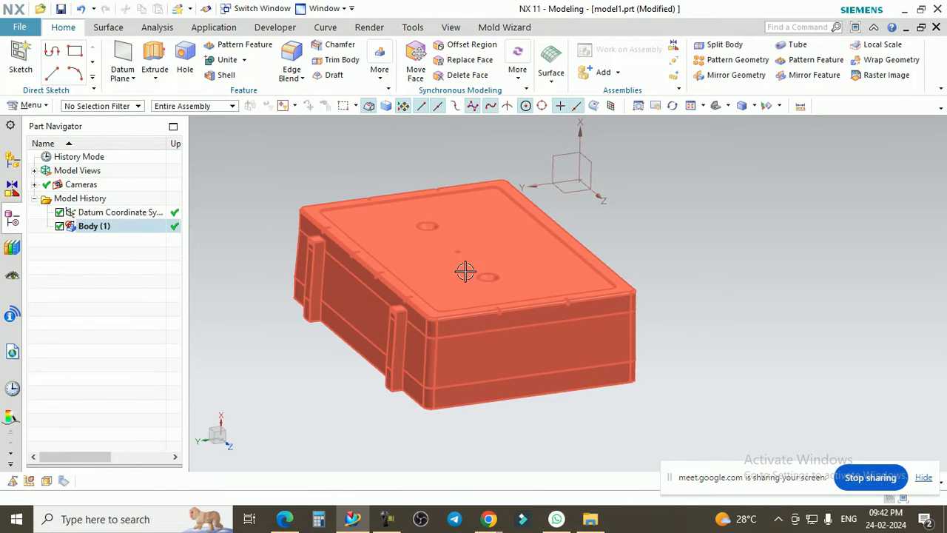
scroll(365, 276, "up", 2)
scroll(364, 244, "up", 4)
middle_click_drag(361, 238, 335, 213)
scroll(335, 213, "up", 3)
scroll(544, 232, "up", 3)
middle_click_drag(526, 225, 531, 316)
scroll(518, 270, "down", 7)
scroll(502, 256, "up", 3)
scroll(508, 253, "down", 7)
Step: Orient the view square to the box face with the two large holes and check the whole face
left_click(748, 379)
key("F8")
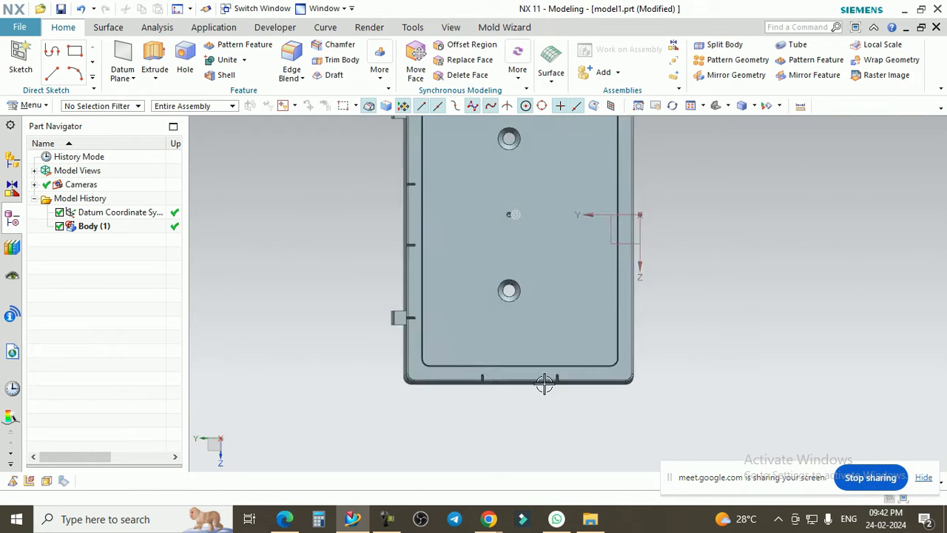
scroll(517, 289, "down", 3)
scroll(524, 287, "up", 2)
scroll(527, 251, "down", 2)
scroll(530, 241, "up", 2)
left_click(524, 329)
left_click(738, 324)
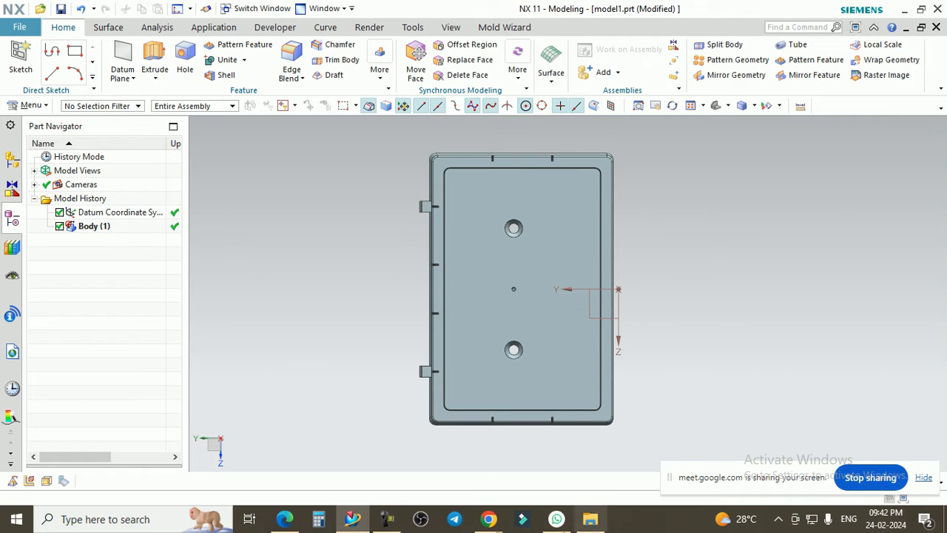
Step: Switch to the screen recorder and use ScreenDraw to sketch freehand outlines across the box's two long edges and a tick above it
left_click(387, 519)
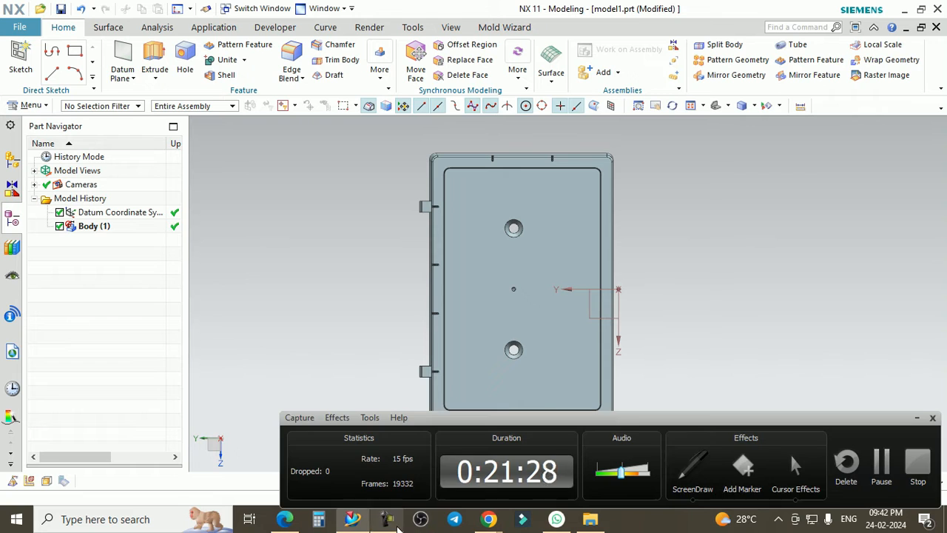
left_click(699, 485)
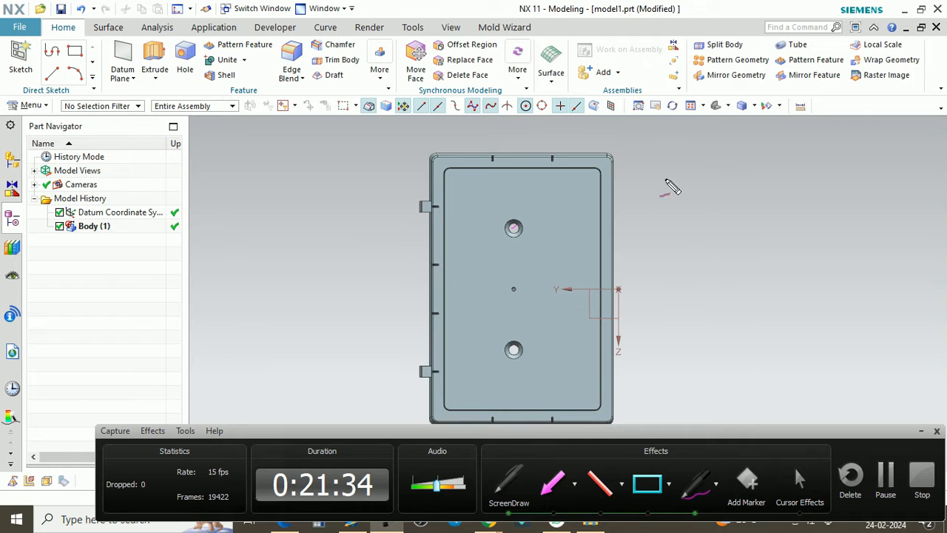
mouse_move(679, 190)
left_mouse_down()
mouse_move(617, 184)
mouse_move(602, 195)
mouse_move(644, 199)
mouse_move(670, 190)
left_mouse_up()
mouse_move(397, 180)
left_mouse_down()
mouse_move(445, 190)
mouse_move(408, 194)
left_mouse_up()
left_click_drag(496, 139, 510, 131)
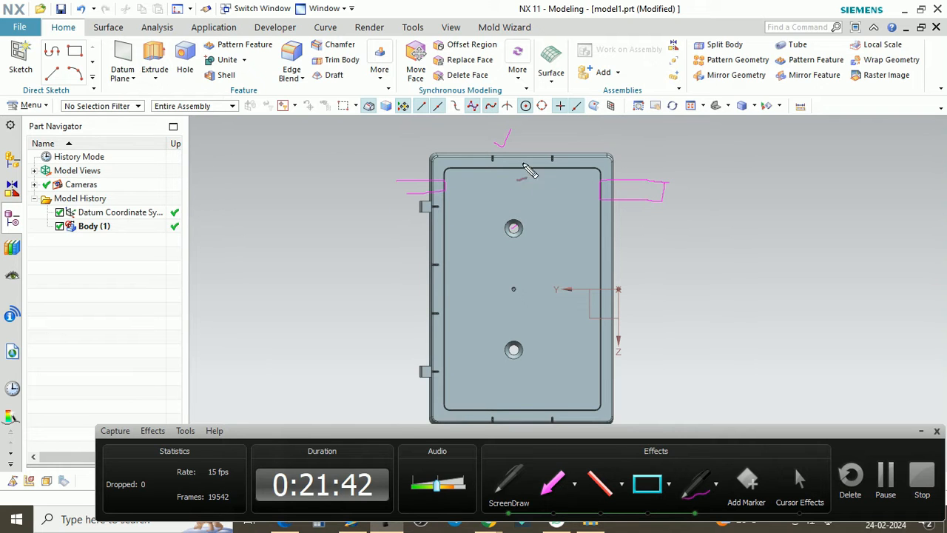
left_click_drag(513, 379, 522, 373)
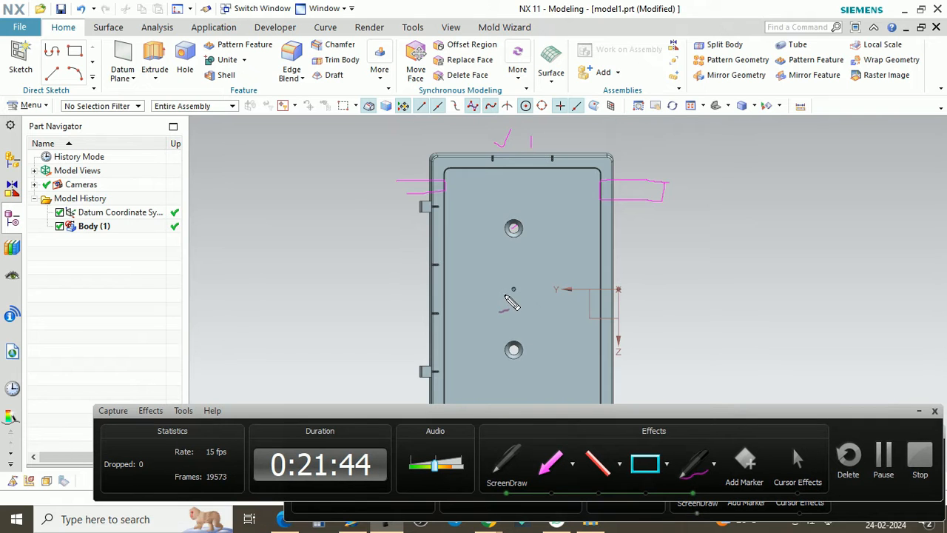
Step: Draw freehand horizontal and vertical centre lines through the small hole at the middle of the box face
left_click_drag(564, 284, 576, 284)
left_click_drag(601, 283, 636, 284)
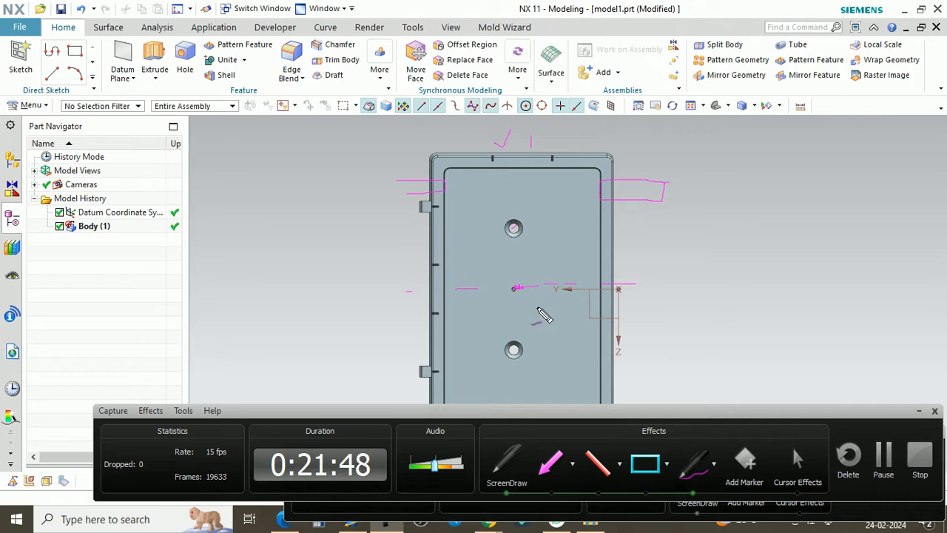
left_click_drag(519, 121, 519, 164)
left_click_drag(513, 180, 513, 201)
left_click_drag(512, 220, 516, 287)
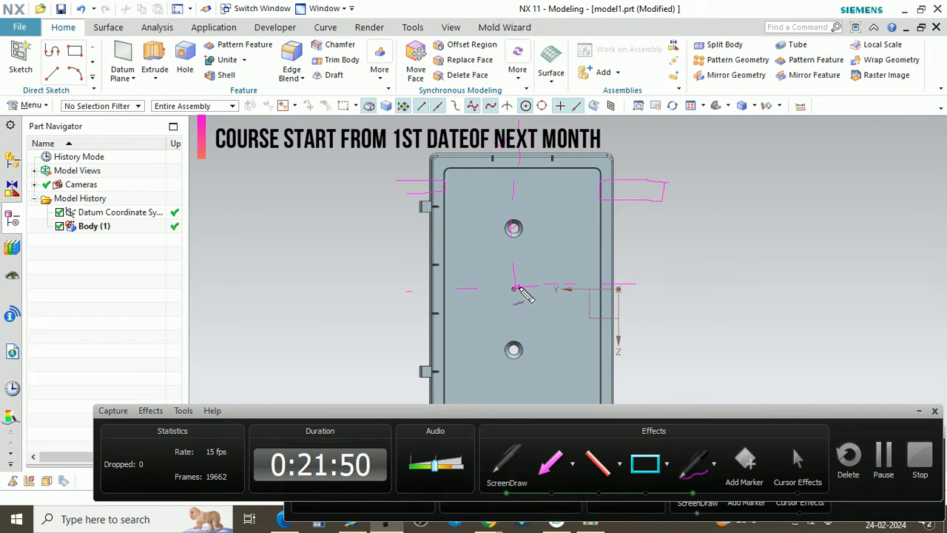
left_click_drag(363, 290, 765, 280)
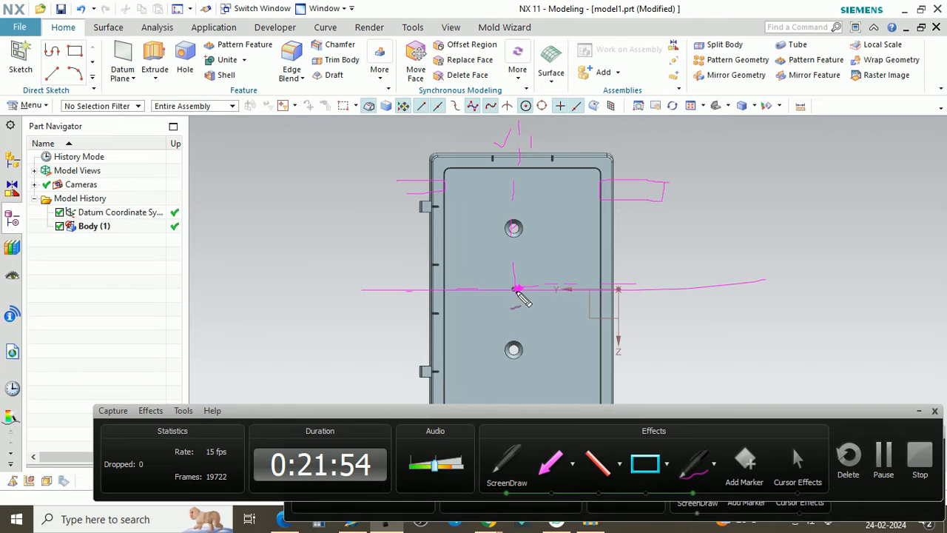
Step: Outline the upper side clip with freehand strokes and a rectangle, and mark centre lines on it
mouse_move(458, 195)
left_mouse_down()
mouse_move(443, 218)
mouse_move(412, 218)
left_mouse_up()
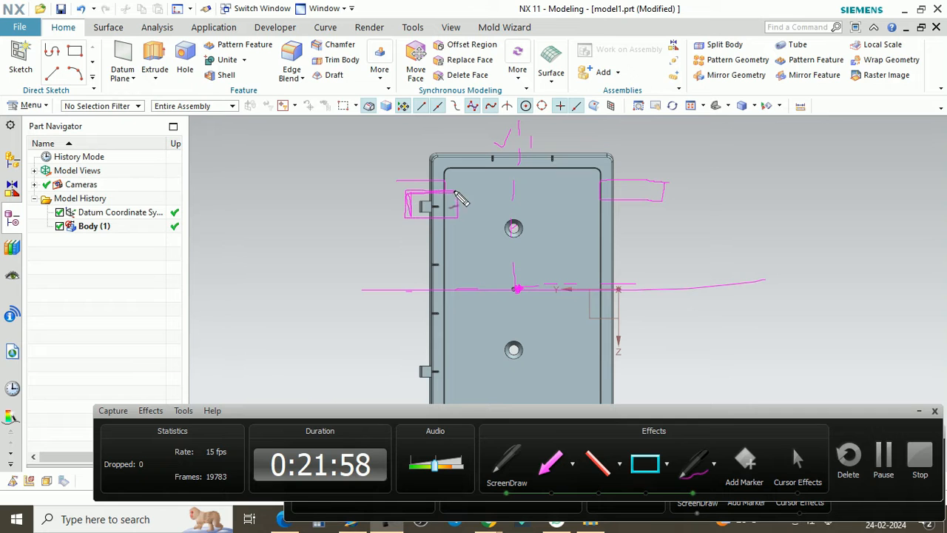
left_click(648, 470)
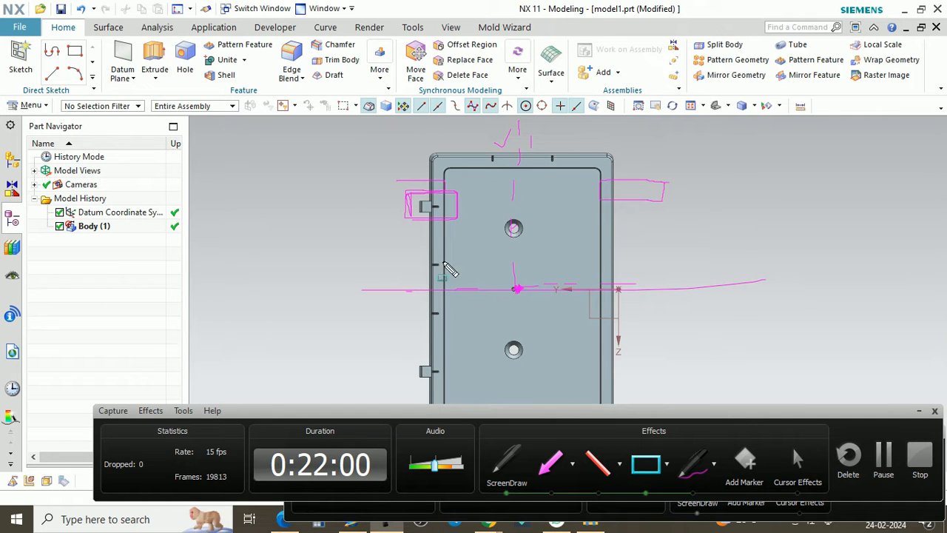
left_click_drag(443, 213, 455, 223)
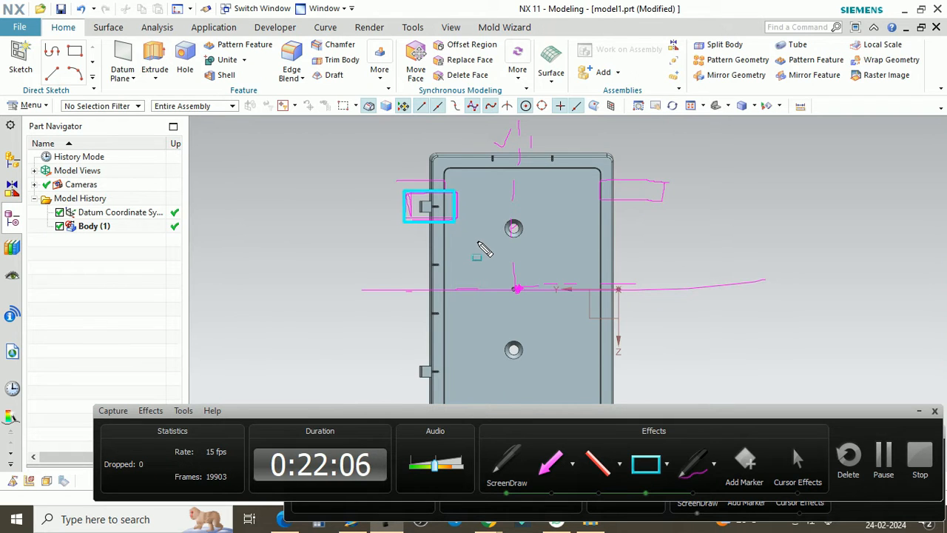
left_click(693, 467)
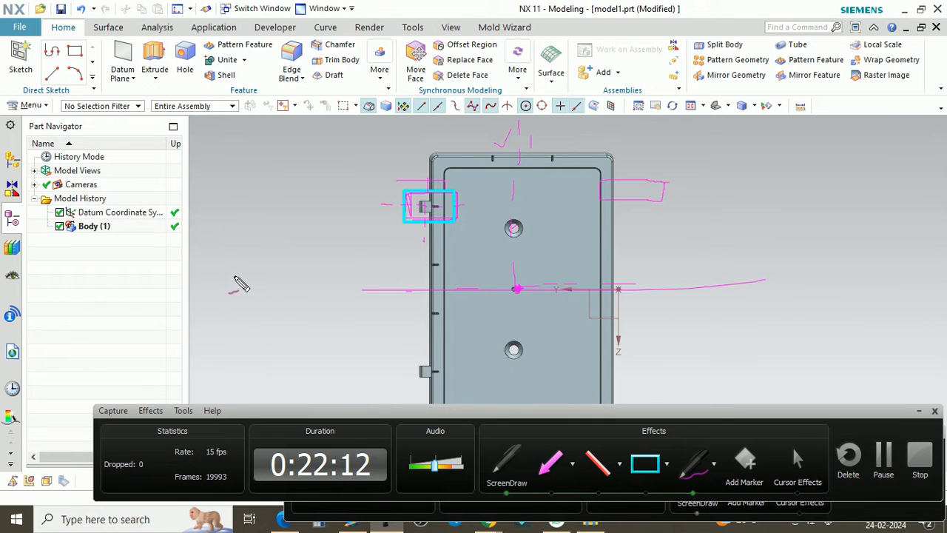
Step: Frame the short-edge notches, the two middle long-edge notches and the lower clip with rectangles, and clear the annotations
left_click(658, 473)
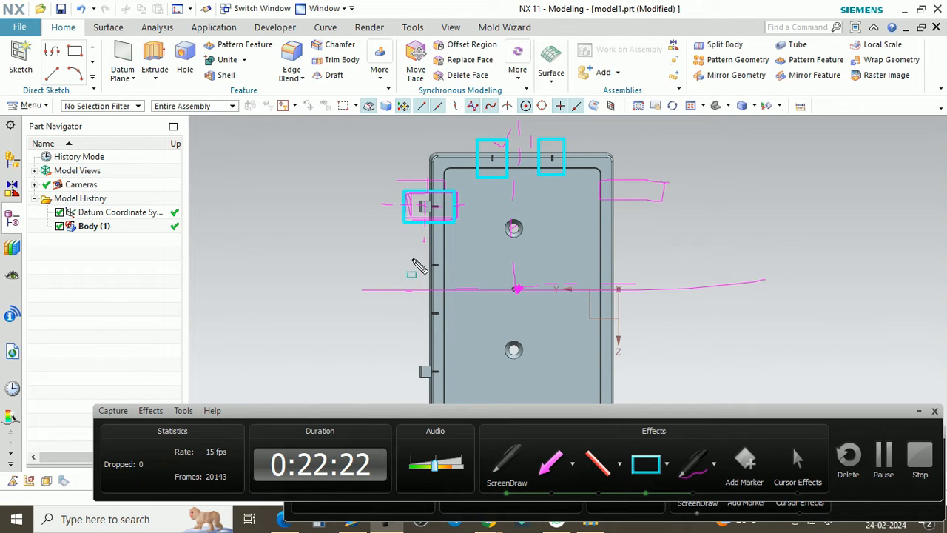
left_click_drag(428, 265, 448, 274)
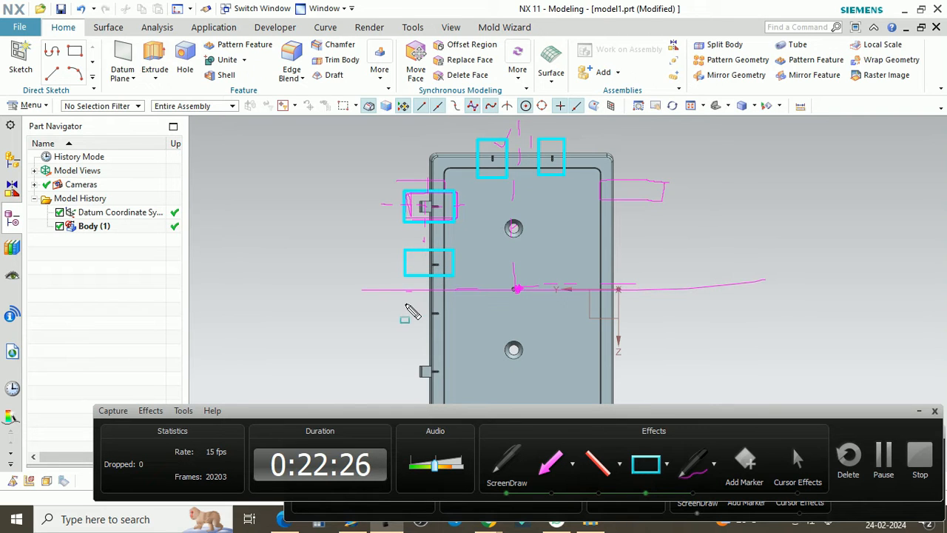
left_click_drag(434, 316, 454, 325)
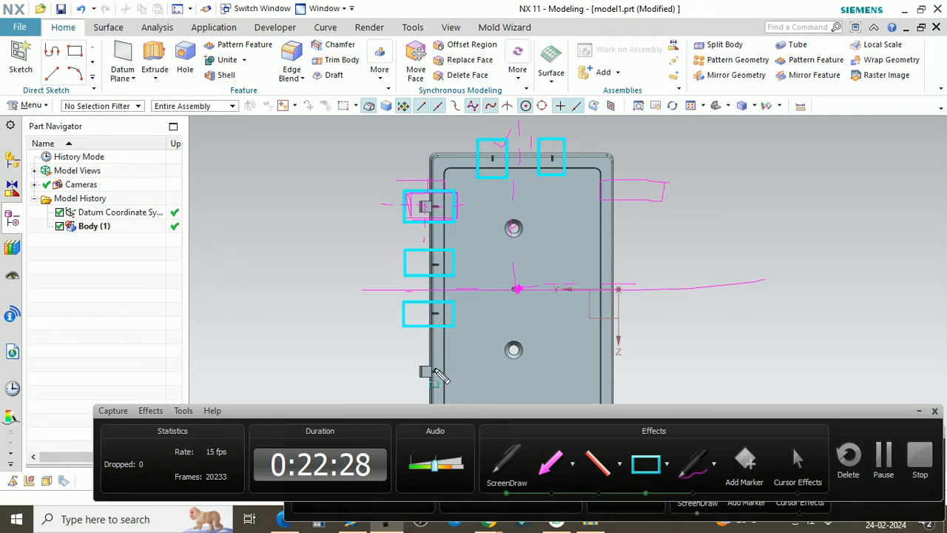
left_click_drag(397, 359, 453, 384)
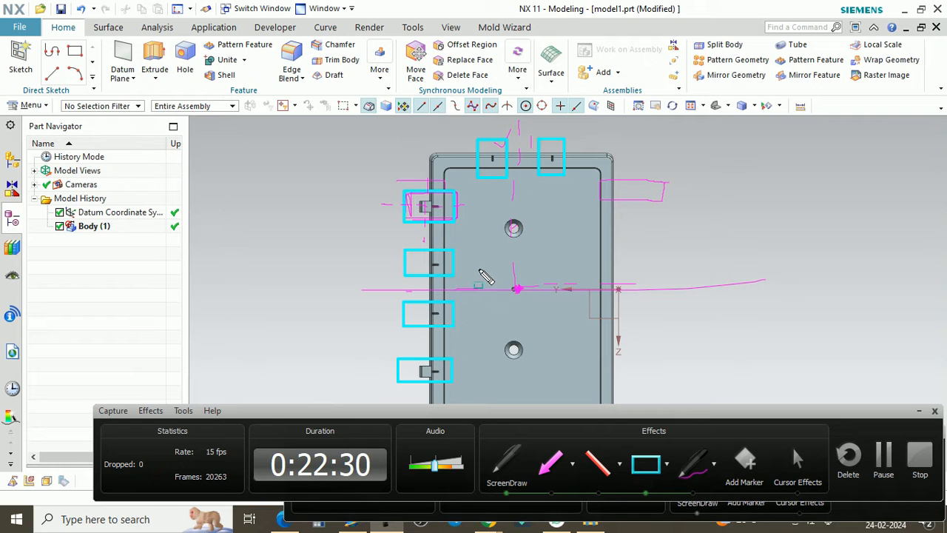
left_click(696, 466)
left_click_drag(560, 333, 568, 329)
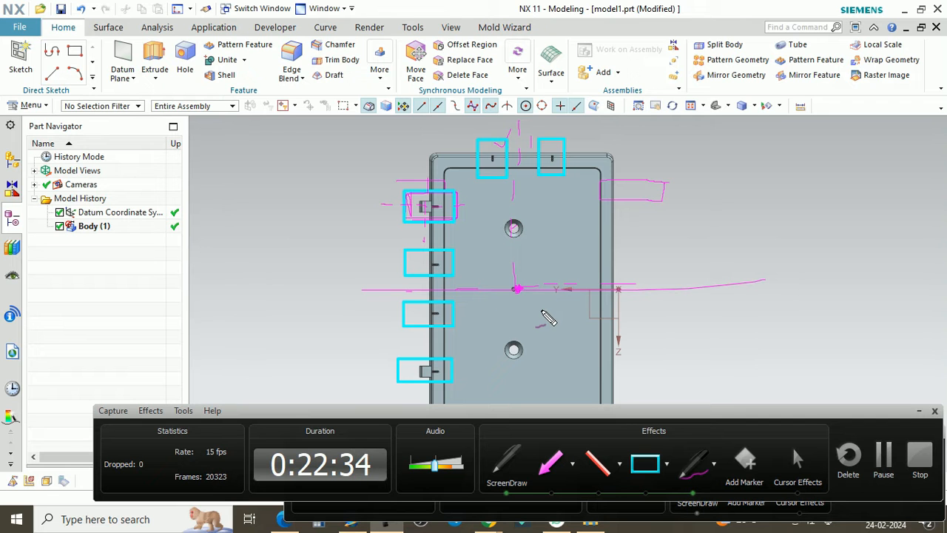
key("Escape")
Step: Examine the small notches along the box rim up close and in the square-on face view
middle_click_drag(548, 318, 536, 338)
scroll(536, 338, "up", 6)
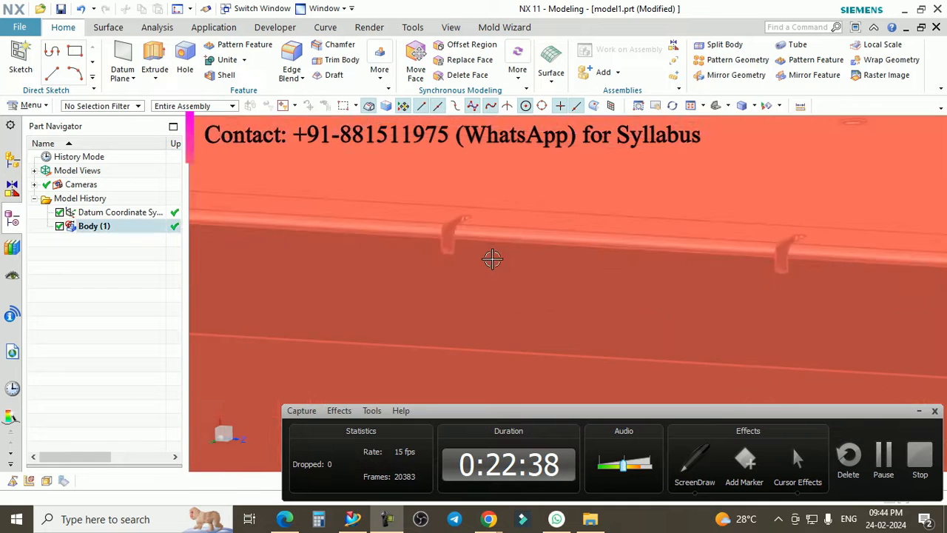
middle_click_drag(493, 259, 499, 271)
scroll(444, 203, "up", 3)
middle_click_drag(444, 204, 566, 290)
scroll(575, 243, "down", 5)
scroll(565, 291, "up", 1)
scroll(589, 307, "down", 2)
left_click(670, 292)
scroll(635, 243, "up", 2)
middle_click_drag(635, 243, 439, 212)
scroll(439, 181, "up", 2)
Step: Annotate the two upper long-edge notches with arrows and freehand outlines, sketch a square beside the box, and clear the annotations
left_click(695, 464)
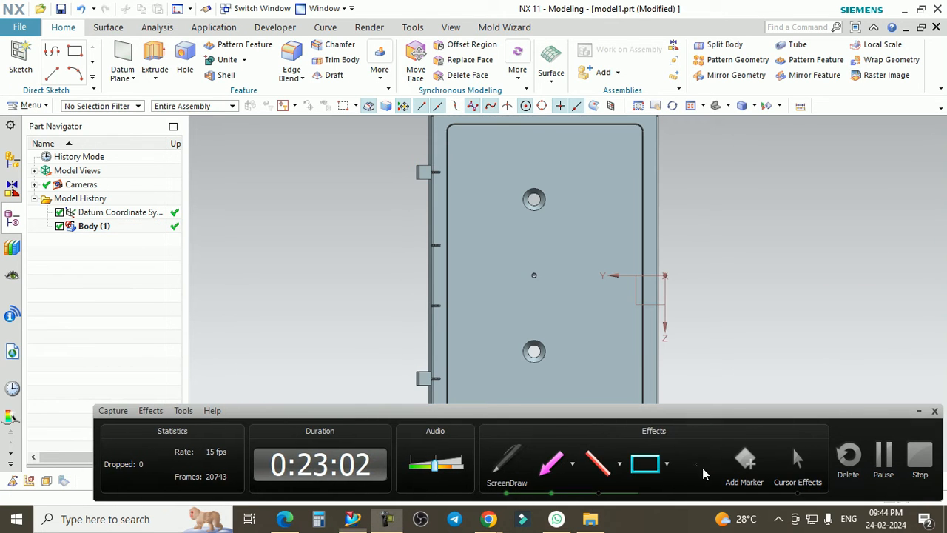
left_click_drag(423, 175, 442, 174)
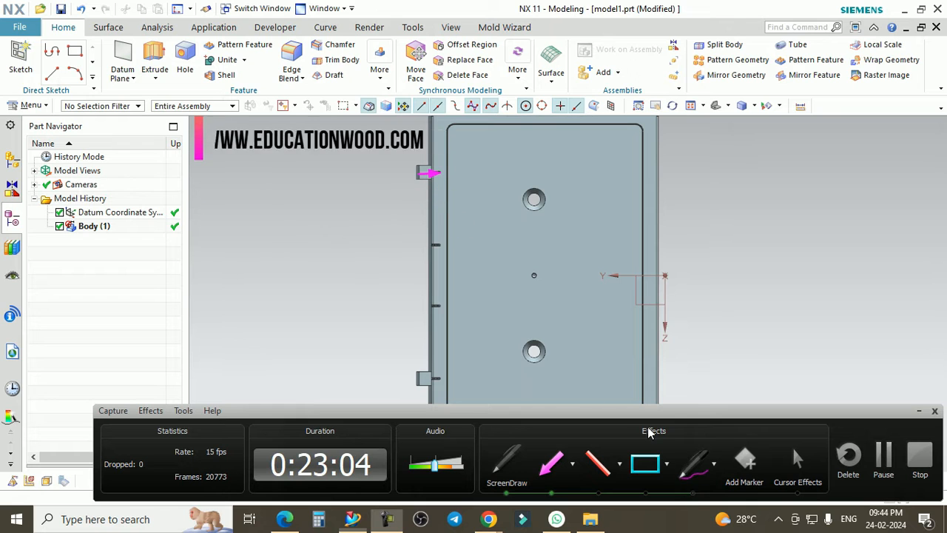
left_click_drag(400, 251, 440, 250)
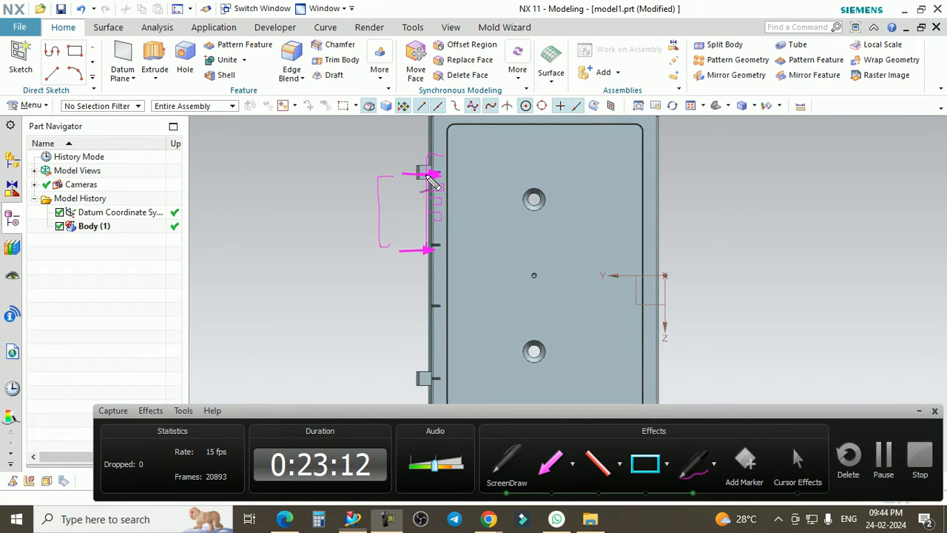
left_click_drag(418, 187, 457, 175)
left_click_drag(827, 188, 870, 184)
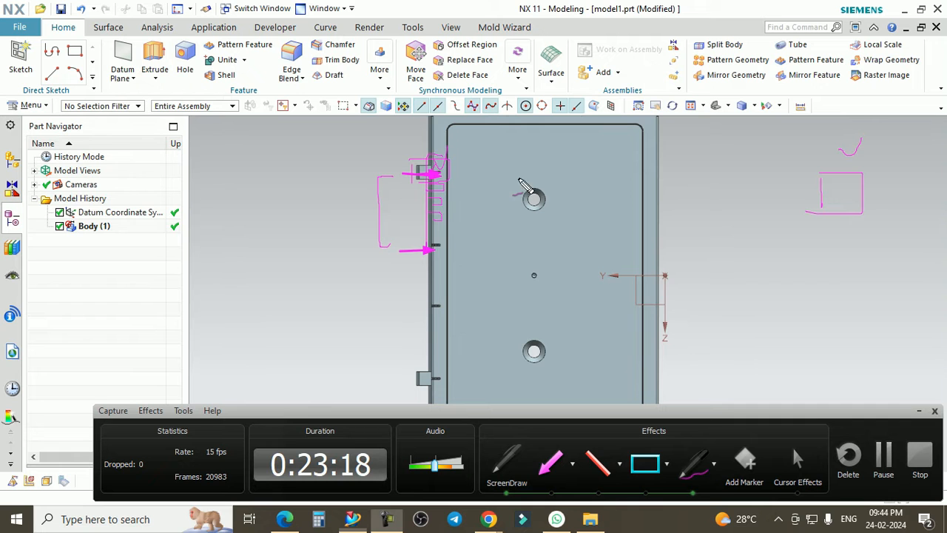
key("Escape")
Step: Examine the complete box body in a tilted three-dimensional view
scroll(503, 194, "down", 3)
mouse_move(507, 256)
middle_mouse_down()
mouse_move(552, 203)
mouse_move(553, 265)
mouse_move(445, 166)
mouse_move(470, 199)
mouse_move(458, 194)
mouse_move(446, 211)
mouse_move(456, 190)
middle_mouse_up()
scroll(446, 190, "up", 3)
scroll(456, 185, "down", 3)
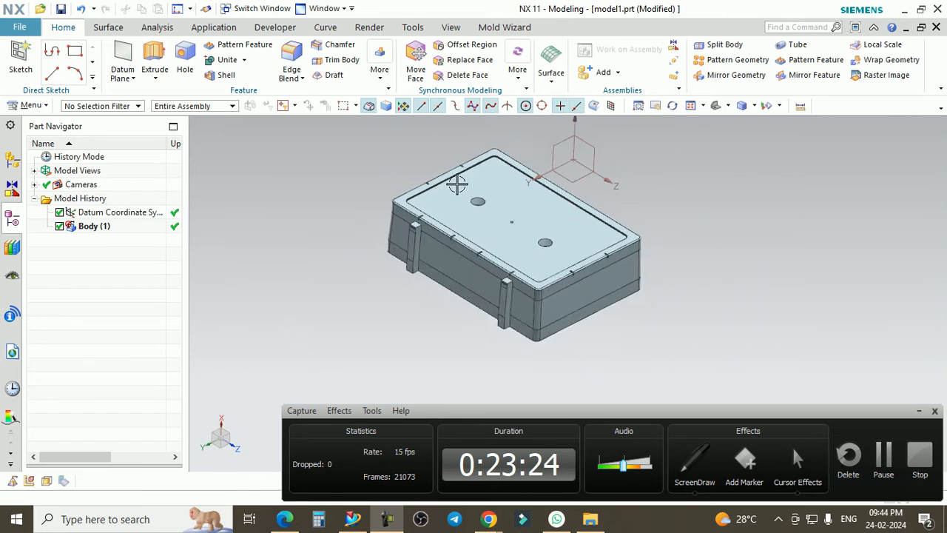
scroll(457, 186, "up", 2)
scroll(462, 196, "down", 3)
scroll(462, 195, "up", 2)
Step: Draw freehand annotations in the empty area beside the box body and clear them
left_click(694, 460)
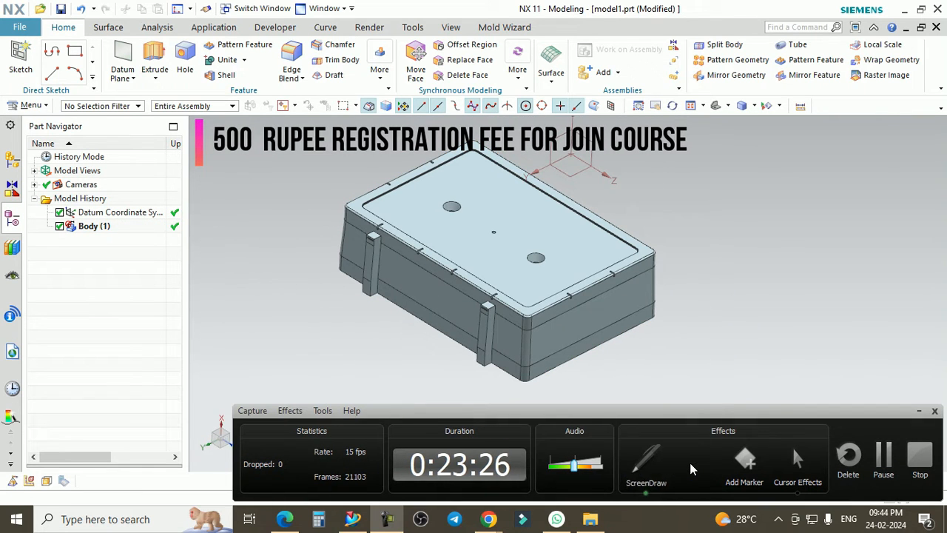
left_click(692, 468)
mouse_move(708, 184)
left_mouse_down()
mouse_move(713, 174)
mouse_move(753, 180)
left_mouse_up()
left_click_drag(779, 180, 828, 165)
left_click_drag(698, 164, 703, 163)
left_click_drag(817, 139, 826, 146)
key("Escape")
scroll(544, 207, "down", 2)
scroll(573, 218, "up", 2)
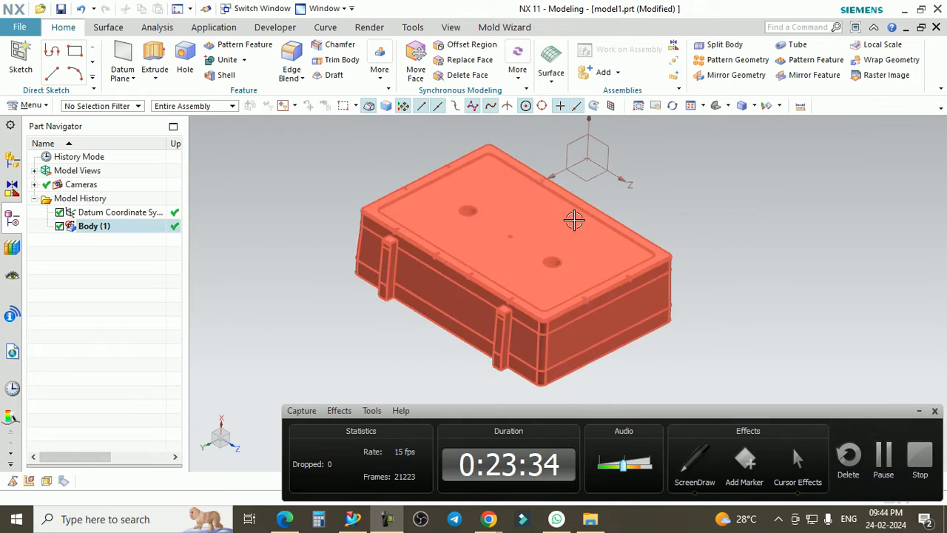
left_click(695, 469)
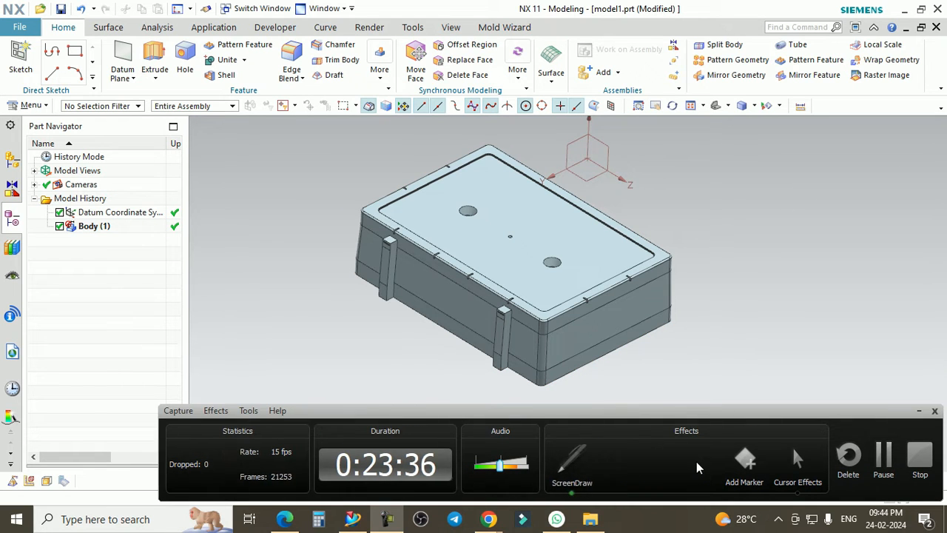
mouse_move(754, 148)
left_mouse_down()
mouse_move(758, 227)
mouse_move(767, 214)
left_mouse_up()
key("Escape")
scroll(714, 223, "down", 2)
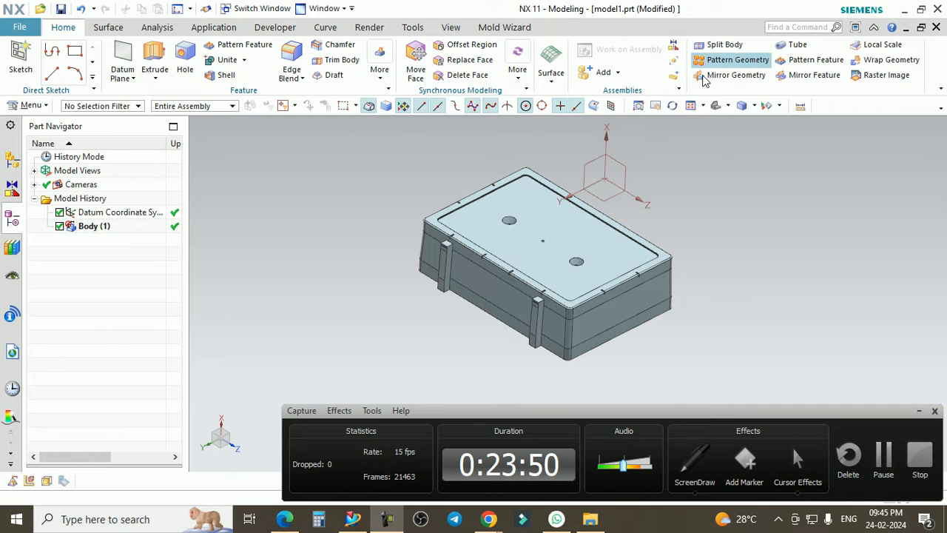
scroll(535, 209, "down", 1)
scroll(564, 195, "up", 2)
middle_click_drag(564, 194, 504, 254)
scroll(467, 263, "up", 2)
key("ctrl+f")
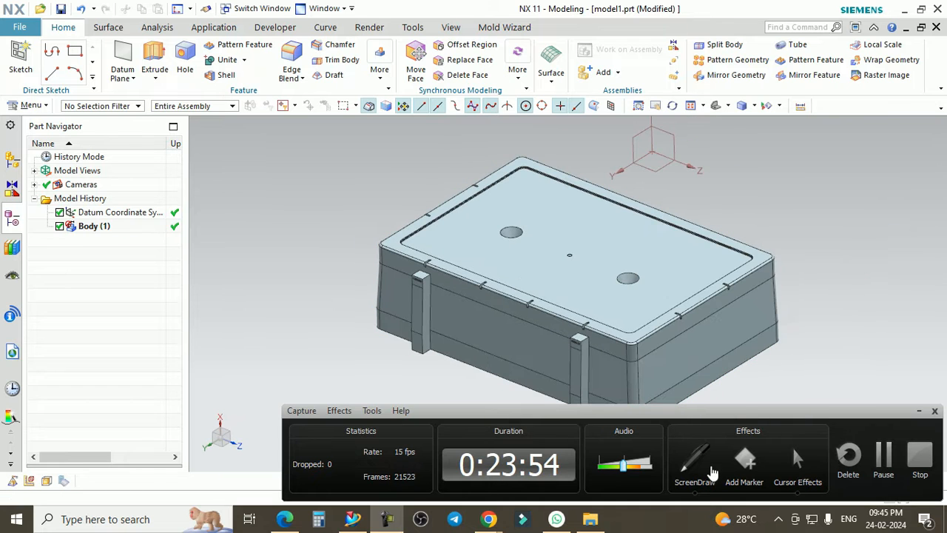
Step: Write the freehand notes Rough and copy beside the box body, and circle the rim notch nearest the corner
left_click(689, 463)
left_click(695, 464)
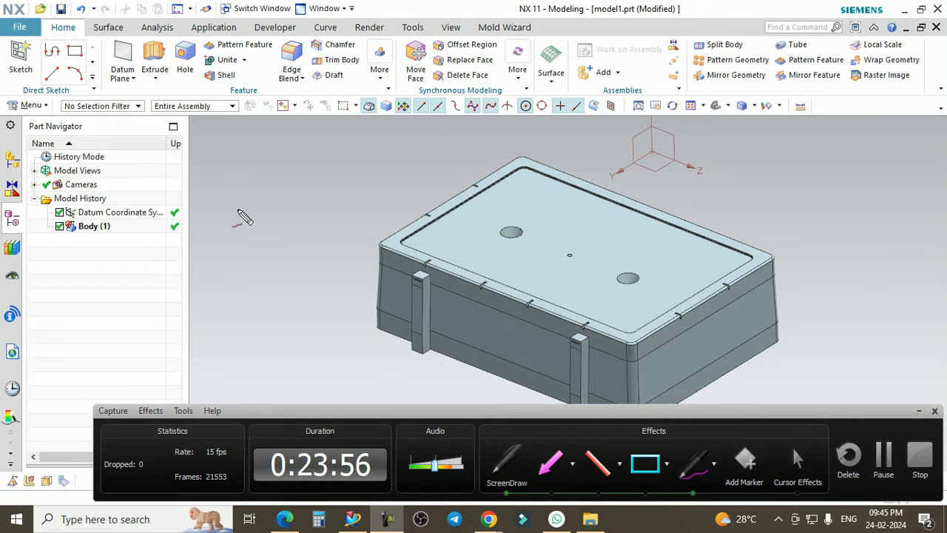
mouse_move(237, 186)
left_mouse_down()
mouse_move(268, 177)
mouse_move(303, 187)
left_mouse_up()
left_click_drag(240, 199, 245, 197)
mouse_move(775, 143)
left_mouse_down()
mouse_move(790, 166)
mouse_move(773, 173)
left_mouse_up()
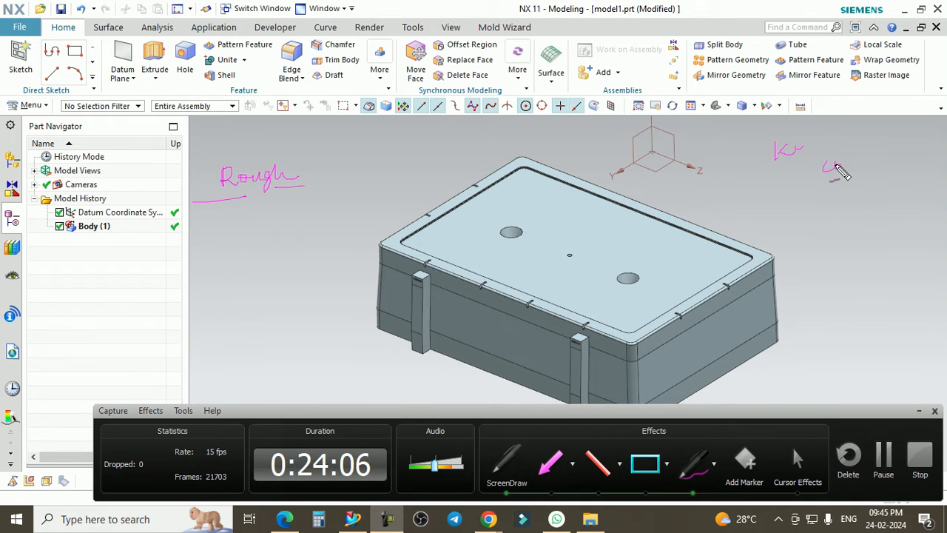
left_click_drag(836, 166, 854, 167)
left_click_drag(429, 255, 356, 277)
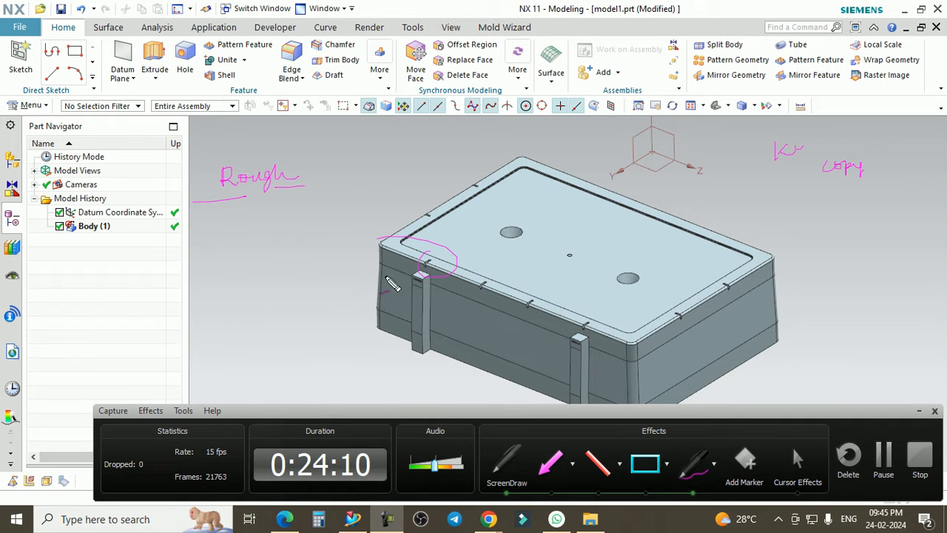
left_click_drag(247, 207, 265, 190)
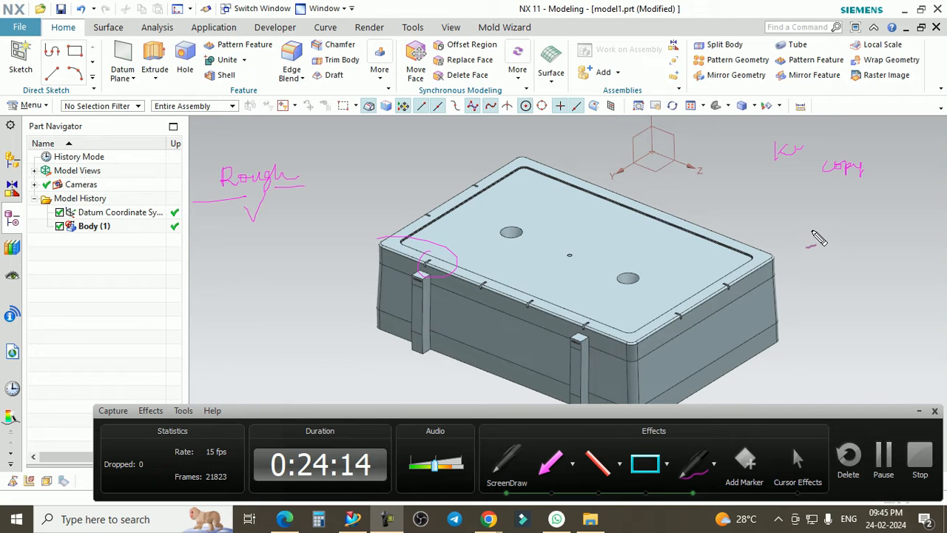
Step: Sketch a hatched rectangular block with a small tip above the box corner, write a short note beside it, and clear the annotations
mouse_move(341, 127)
left_mouse_down()
mouse_move(444, 198)
mouse_move(339, 198)
left_mouse_up()
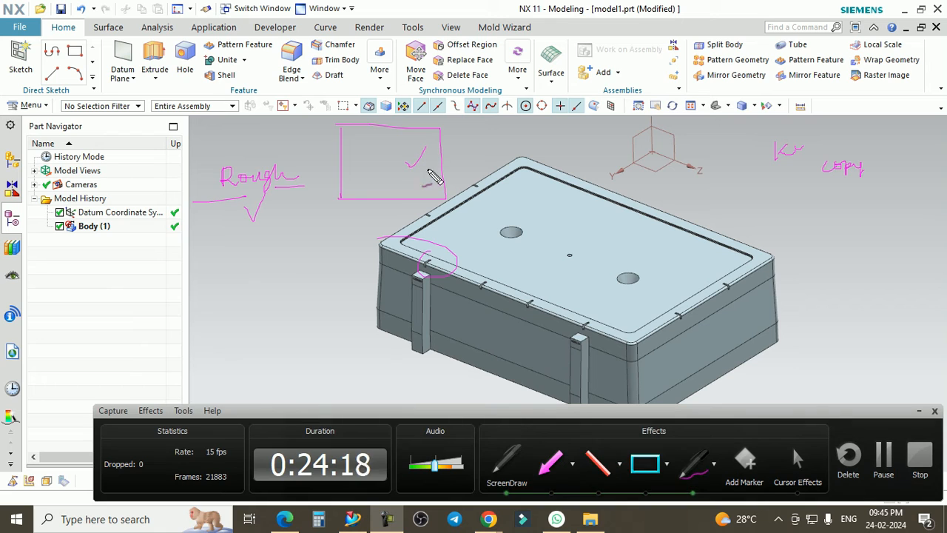
left_click_drag(385, 216, 397, 213)
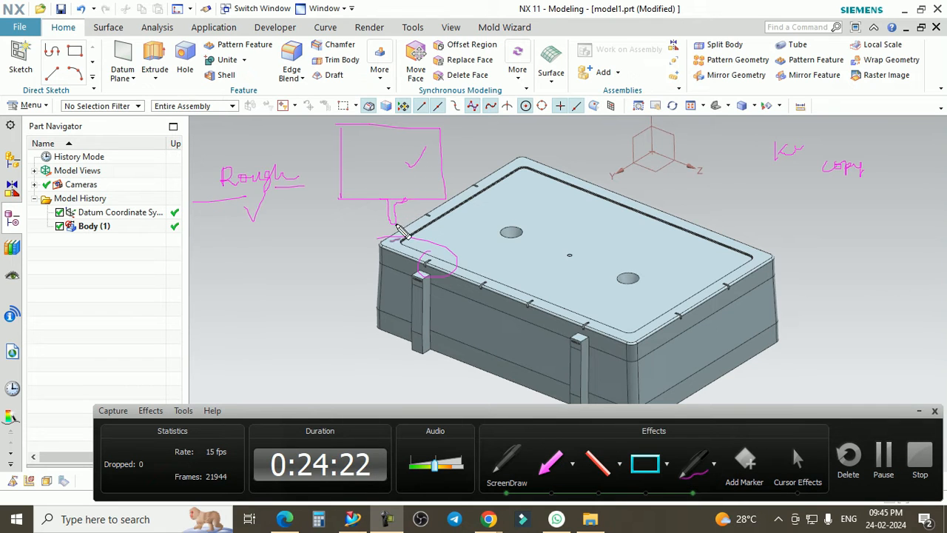
left_click_drag(396, 216, 408, 207)
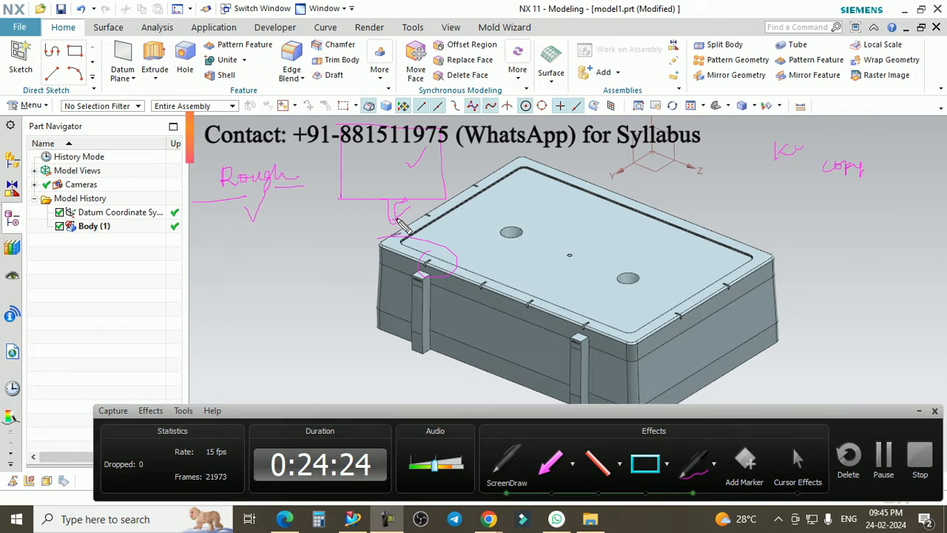
left_click_drag(342, 153, 382, 140)
mouse_move(356, 173)
left_mouse_down()
mouse_move(400, 146)
mouse_move(414, 152)
left_mouse_up()
left_click_drag(388, 185, 433, 175)
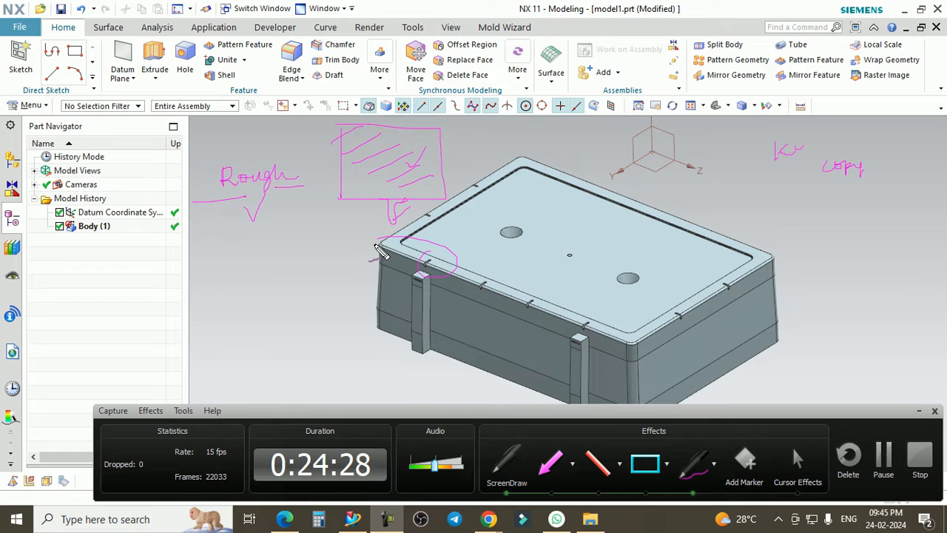
mouse_move(481, 139)
left_mouse_down()
mouse_move(495, 151)
mouse_move(508, 140)
left_mouse_up()
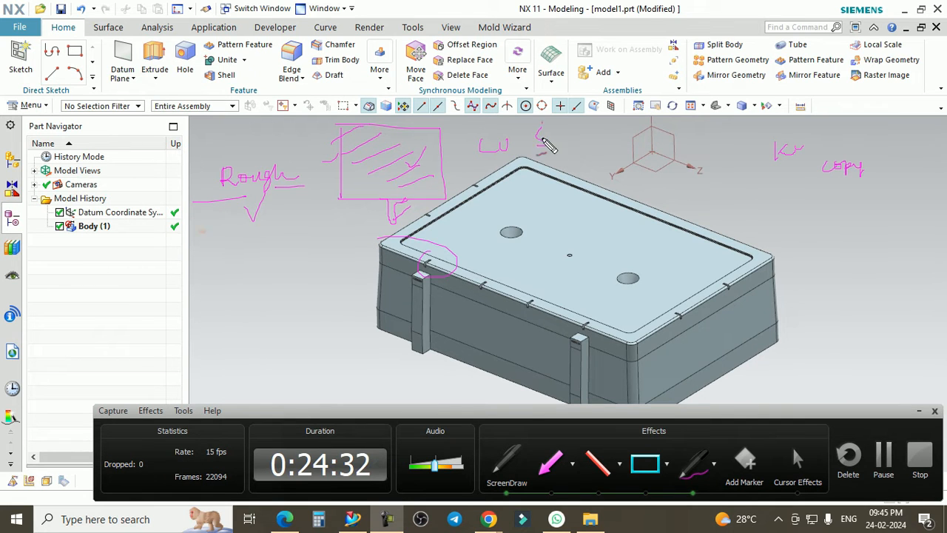
key("Escape")
Step: Examine the box body's rim notches and side clips up close and from several tilted angles
mouse_move(503, 232)
middle_mouse_down()
mouse_move(576, 205)
mouse_move(566, 230)
mouse_move(603, 239)
mouse_move(613, 216)
mouse_move(599, 239)
mouse_move(601, 230)
middle_mouse_up()
scroll(454, 245, "up", 4)
middle_click_drag(457, 242, 509, 277)
scroll(507, 230, "down", 2)
scroll(513, 267, "up", 2)
scroll(521, 236, "up", 2)
scroll(514, 271, "down", 9)
scroll(453, 284, "up", 2)
scroll(500, 276, "up", 1)
scroll(499, 274, "down", 3)
scroll(508, 277, "up", 1)
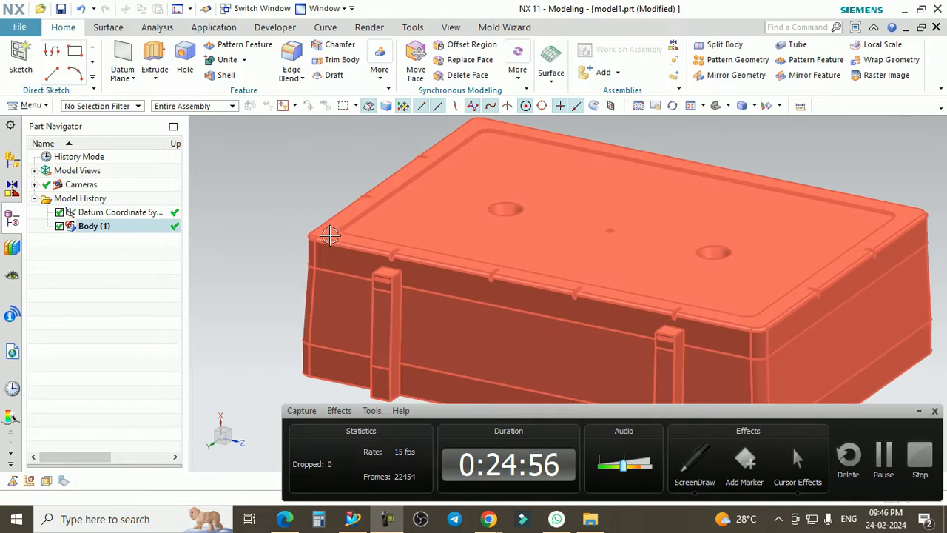
scroll(466, 278, "down", 2)
scroll(481, 276, "up", 2)
scroll(501, 275, "down", 4)
scroll(482, 268, "up", 3)
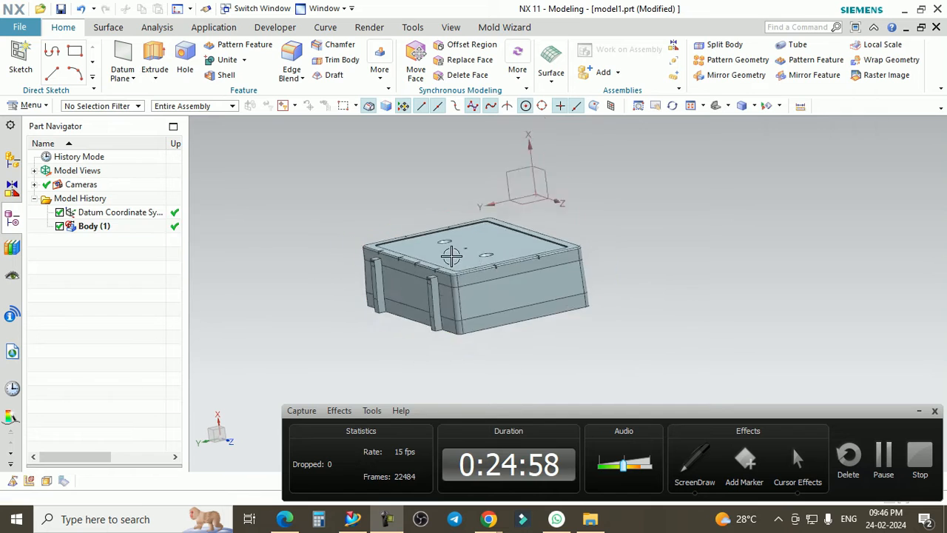
middle_click_drag(482, 268, 620, 400)
Step: Write the freehand notes Rough and Finishing beside the box body, linking them with a bracket, an arrow and a tick
left_click(695, 463)
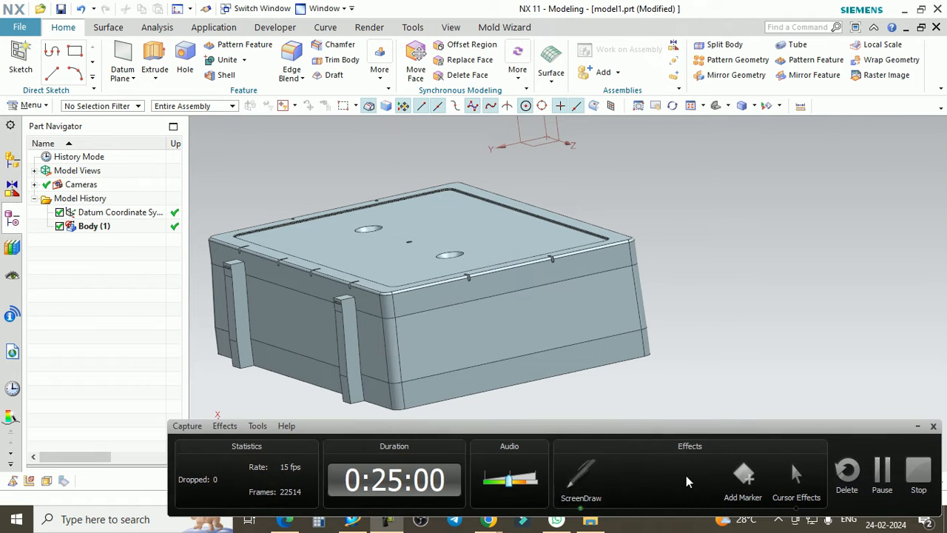
left_click(691, 479)
left_click_drag(681, 153, 682, 169)
mouse_move(681, 154)
left_mouse_down()
mouse_move(689, 165)
mouse_move(700, 159)
left_mouse_up()
left_click_drag(702, 158, 737, 156)
left_click_drag(756, 196, 851, 185)
mouse_move(672, 159)
left_mouse_down()
mouse_move(674, 190)
mouse_move(740, 192)
left_mouse_up()
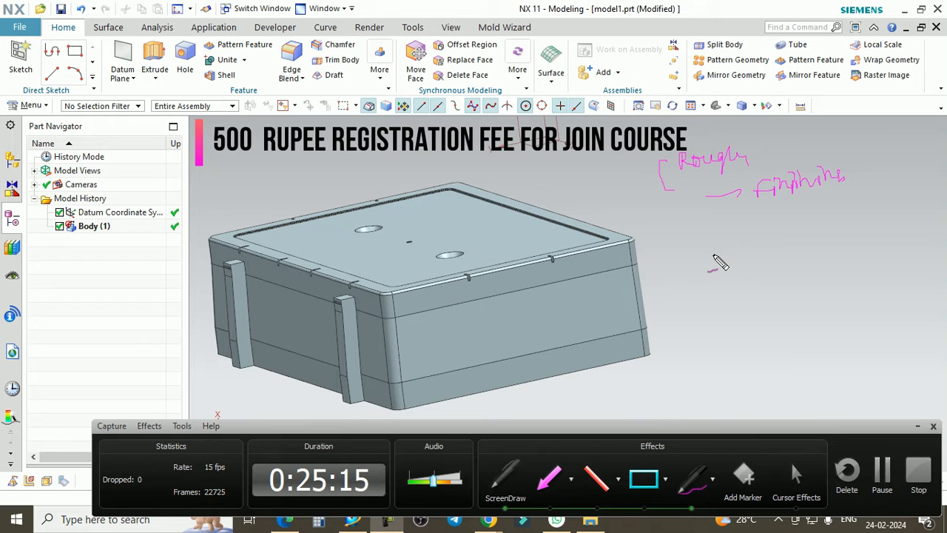
left_click_drag(635, 185, 652, 176)
Step: Write the freehand notes spark gap and cu around the box body, tick the spark gap note, and clear the annotations
mouse_move(688, 298)
left_mouse_down()
mouse_move(769, 280)
mouse_move(810, 292)
mouse_move(840, 280)
mouse_move(839, 268)
left_mouse_up()
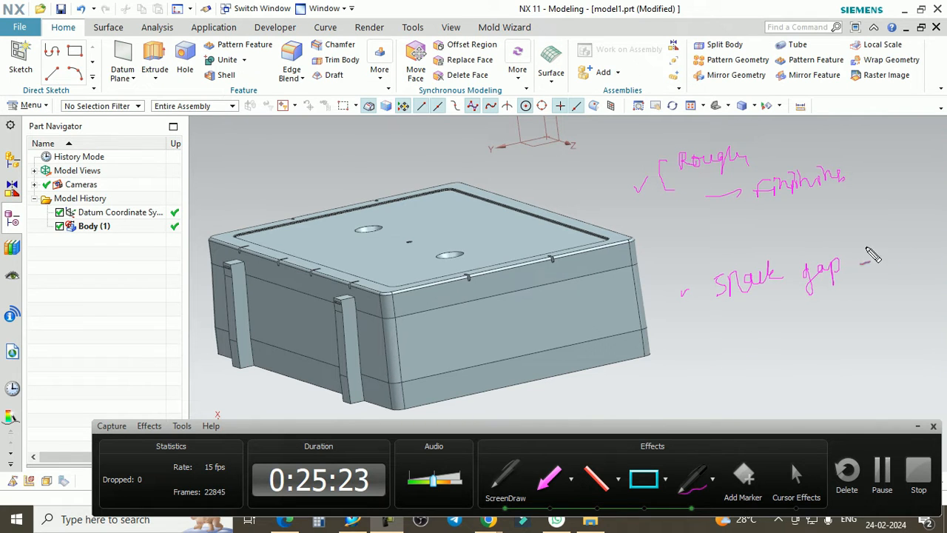
left_click_drag(855, 282, 859, 275)
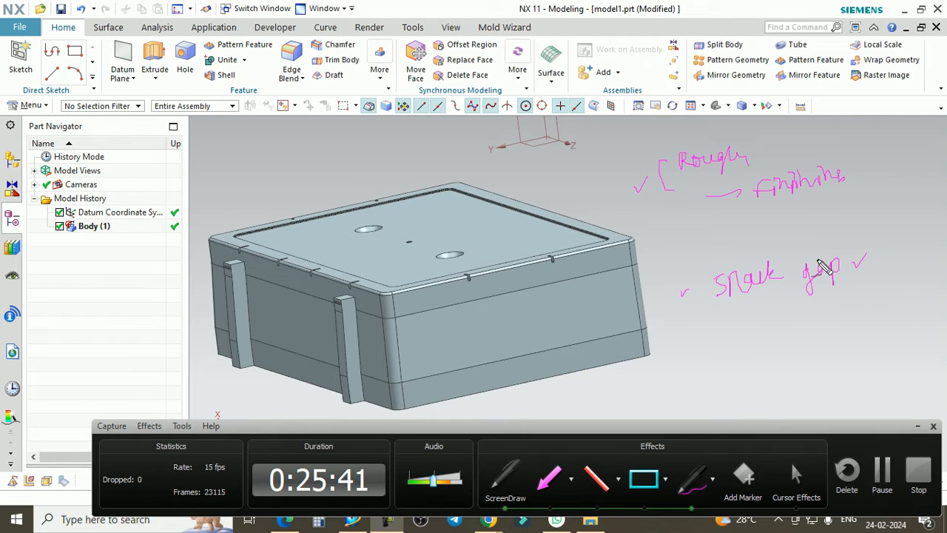
left_click_drag(658, 217, 668, 212)
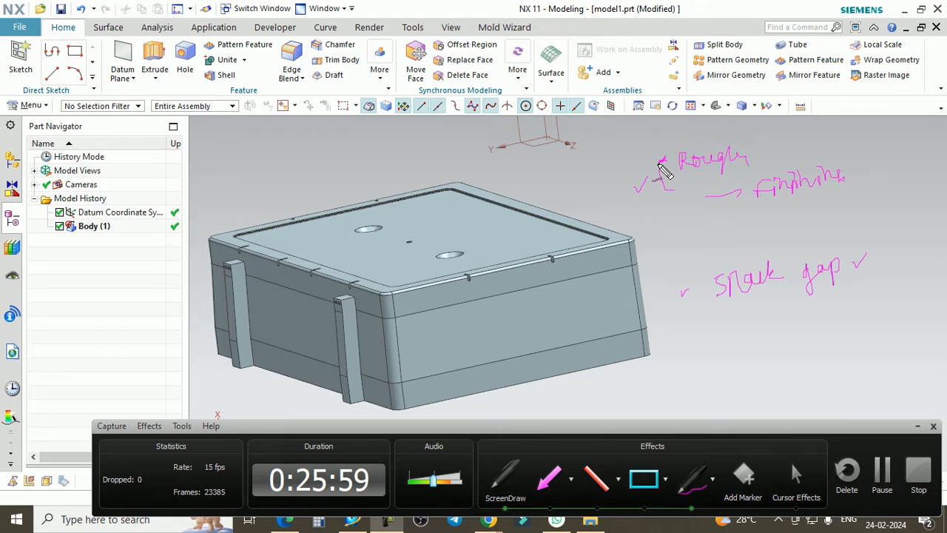
left_click_drag(294, 153, 318, 164)
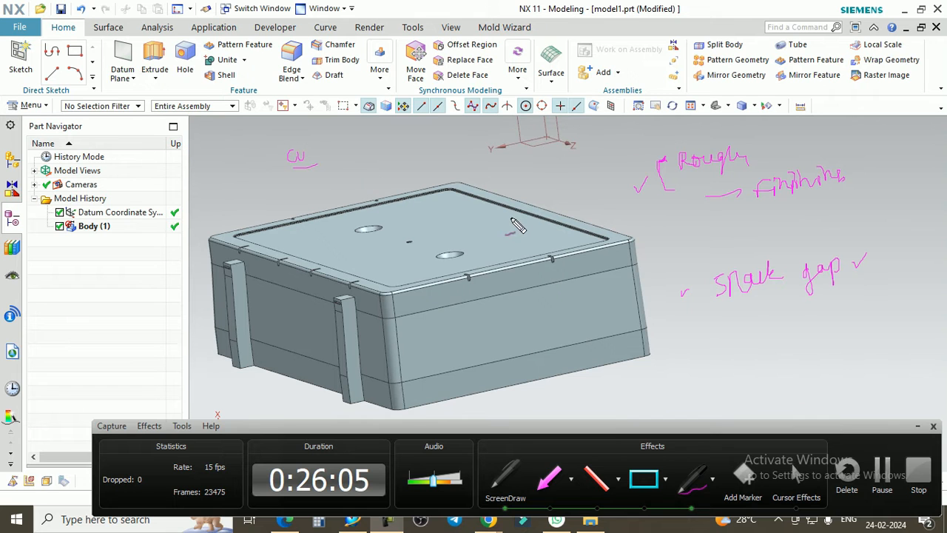
key("Escape")
Step: Write motor in the empty area beside the box body and sketch a rectangular motor with two shaft ends and looped windings
scroll(570, 210, "down", 5)
scroll(544, 214, "up", 5)
left_click(710, 502)
left_click_drag(569, 205, 635, 182)
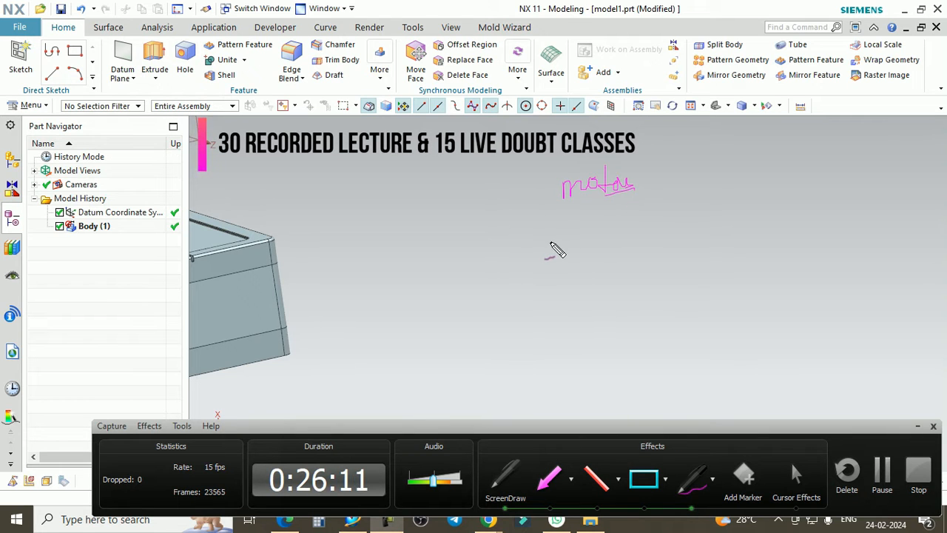
mouse_move(692, 186)
left_mouse_down()
mouse_move(760, 185)
mouse_move(691, 225)
mouse_move(789, 228)
mouse_move(785, 188)
left_mouse_up()
mouse_move(690, 207)
left_mouse_down()
mouse_move(655, 209)
mouse_move(690, 216)
left_mouse_up()
left_click_drag(820, 201, 797, 211)
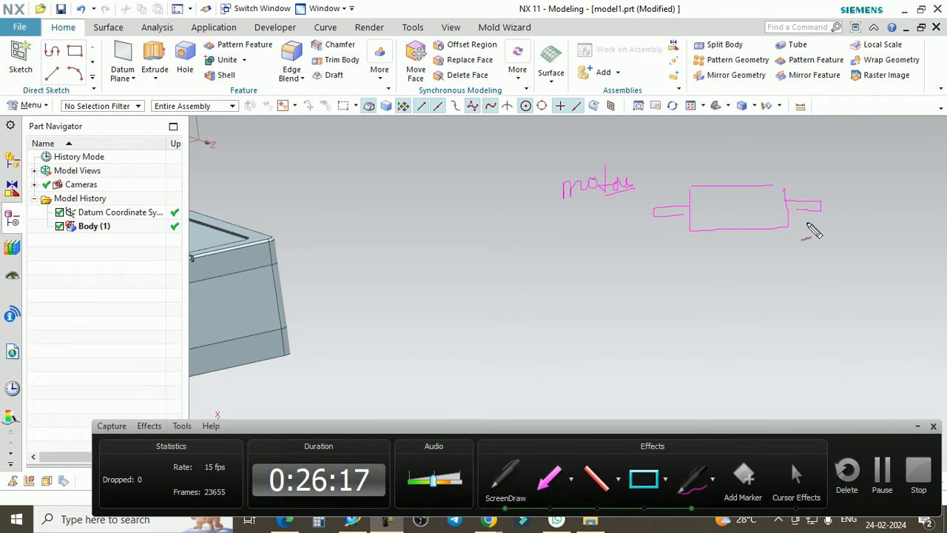
mouse_move(686, 198)
left_mouse_down()
mouse_move(789, 186)
mouse_move(676, 194)
mouse_move(719, 212)
mouse_move(670, 235)
mouse_move(784, 219)
mouse_move(714, 237)
mouse_move(741, 231)
left_mouse_up()
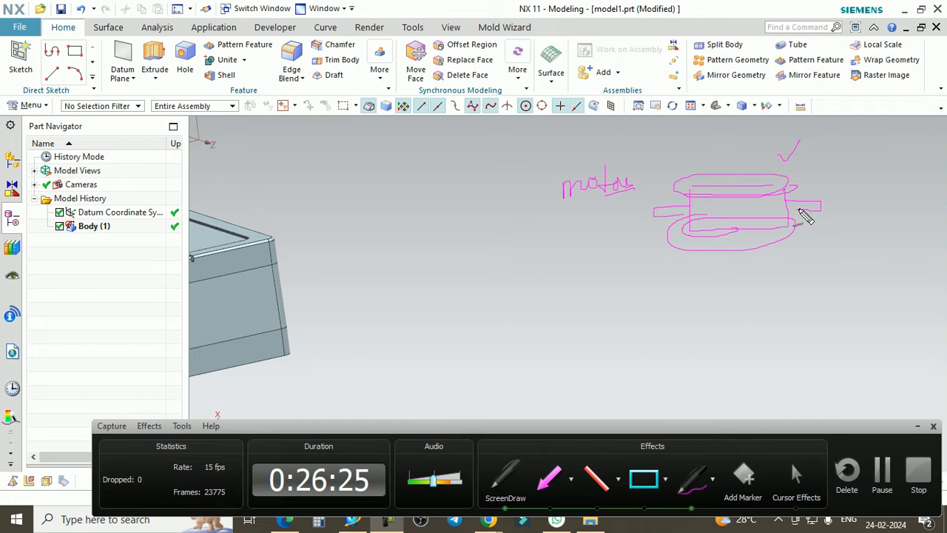
left_click_drag(732, 169, 732, 180)
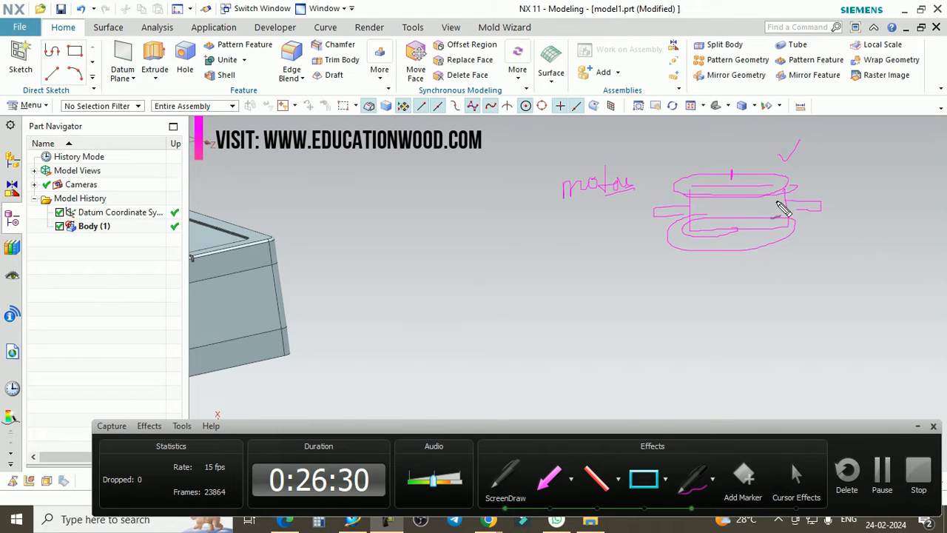
Step: Sketch an upright wound coil with flanges at both ends beside the motor note
left_click_drag(428, 218, 437, 216)
mouse_move(361, 158)
left_mouse_down()
mouse_move(361, 237)
mouse_move(444, 157)
mouse_move(375, 247)
left_mouse_up()
mouse_move(359, 160)
left_mouse_down()
mouse_move(484, 147)
mouse_move(411, 166)
left_mouse_up()
left_click_drag(378, 244, 448, 247)
mouse_move(364, 178)
left_mouse_down()
mouse_move(382, 197)
mouse_move(387, 237)
mouse_move(428, 235)
left_mouse_up()
mouse_move(372, 180)
left_mouse_down()
mouse_move(416, 178)
mouse_move(391, 180)
left_mouse_up()
Step: Write 20% with a downward arrow beside the coil sketch and circle a handwritten wear note below it
left_click_drag(492, 216, 551, 213)
left_click_drag(508, 263, 517, 260)
left_click_drag(517, 225, 514, 259)
left_click_drag(508, 250, 520, 247)
left_click_drag(733, 175, 724, 213)
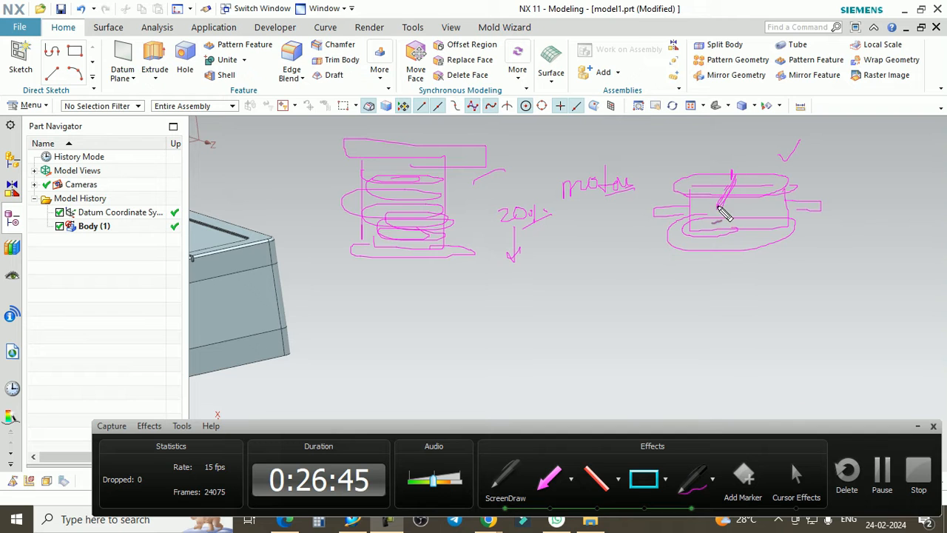
left_click_drag(531, 263, 503, 282)
mouse_move(460, 322)
left_mouse_down()
mouse_move(511, 330)
mouse_move(527, 311)
mouse_move(548, 320)
left_mouse_up()
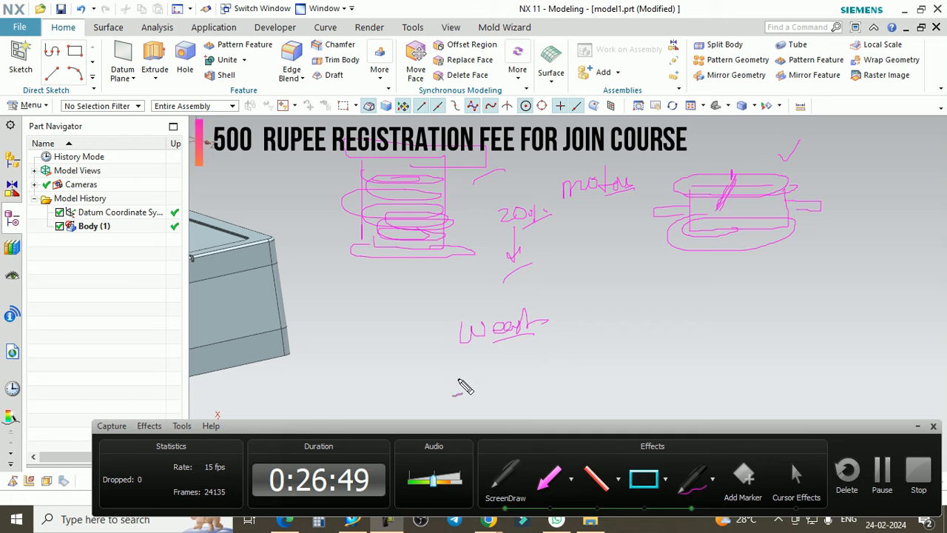
left_click_drag(480, 361, 497, 356)
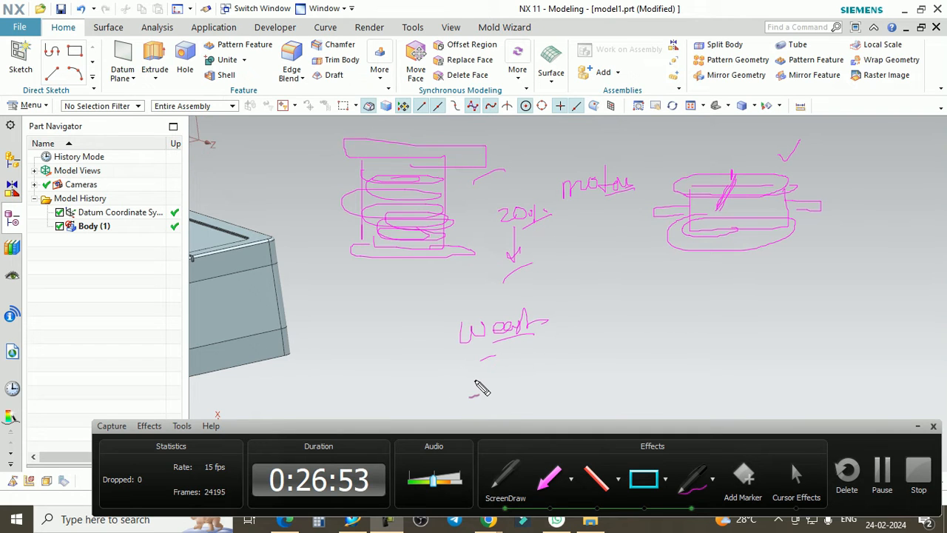
mouse_move(453, 320)
left_mouse_down()
mouse_move(449, 346)
mouse_move(562, 300)
left_mouse_up()
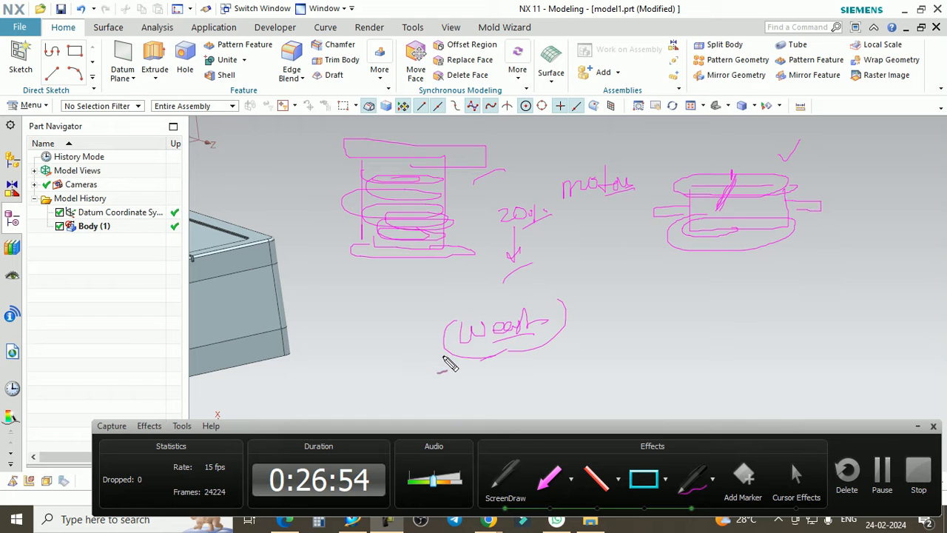
Step: Sketch a hatched block with a small notch in its side below the motor sketch and mark it with a tick
mouse_move(910, 290)
left_mouse_down()
mouse_move(808, 404)
mouse_move(878, 405)
left_mouse_up()
mouse_move(825, 347)
left_mouse_down()
mouse_move(851, 335)
mouse_move(843, 351)
left_mouse_up()
left_click_drag(815, 351, 789, 373)
left_click_drag(425, 259, 451, 236)
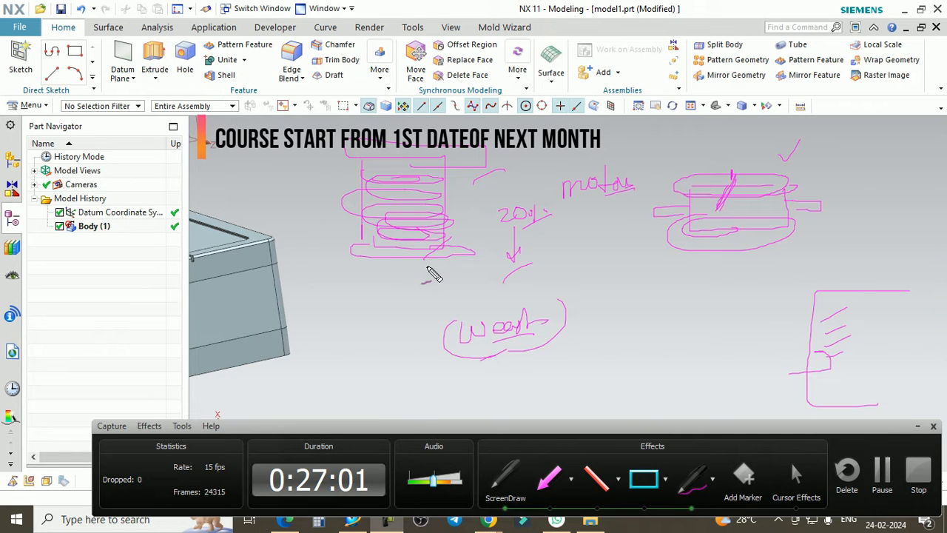
left_click_drag(851, 333, 878, 318)
left_click_drag(859, 346, 879, 340)
left_click_drag(861, 361, 874, 356)
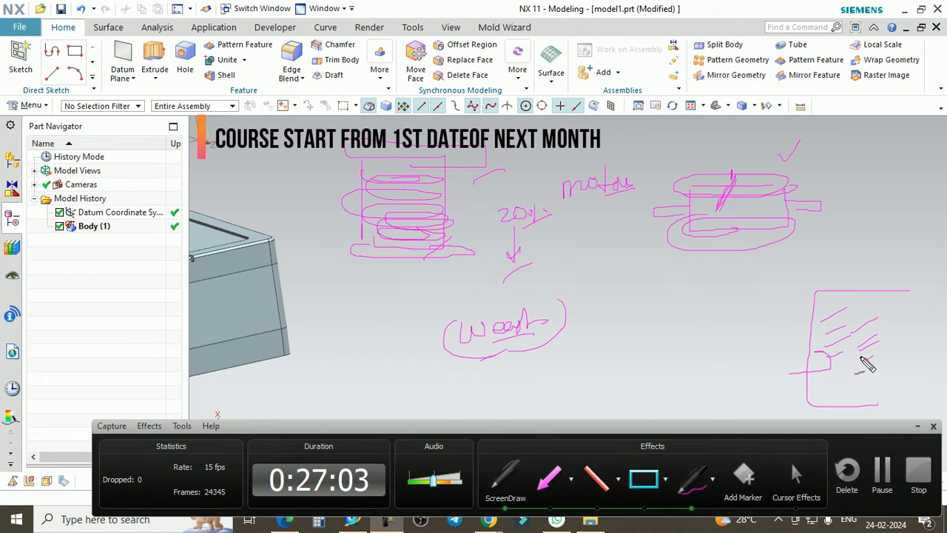
left_click_drag(830, 284, 844, 272)
left_click_drag(580, 297, 598, 291)
left_click_drag(842, 322, 863, 300)
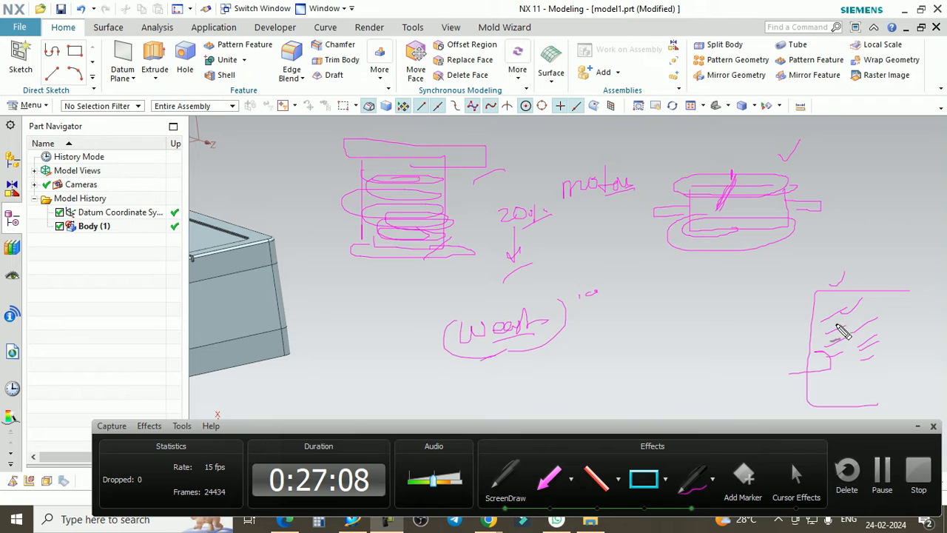
Step: Tick the motor sketch, write a 200 note beside it, and clear the annotations
left_click_drag(677, 171, 686, 158)
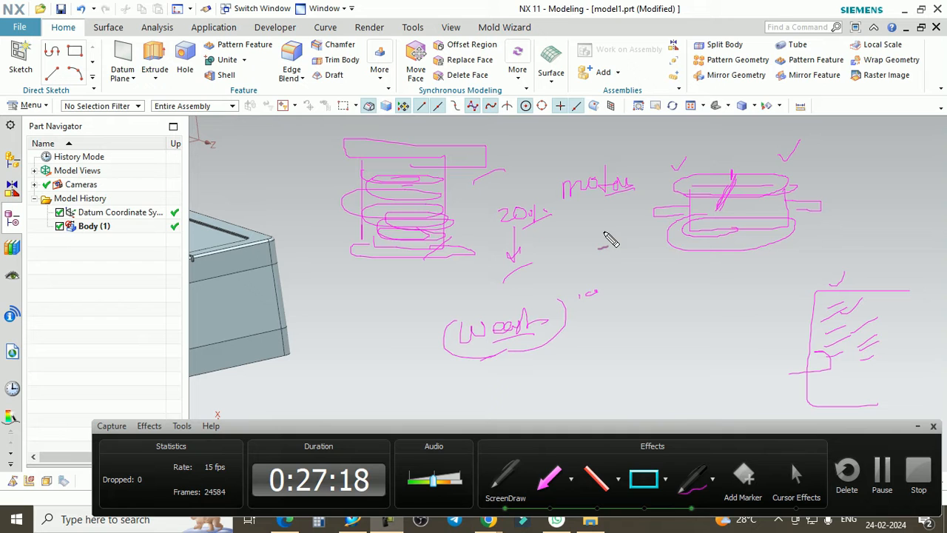
mouse_move(620, 232)
left_mouse_down()
mouse_move(674, 222)
mouse_move(698, 236)
left_mouse_up()
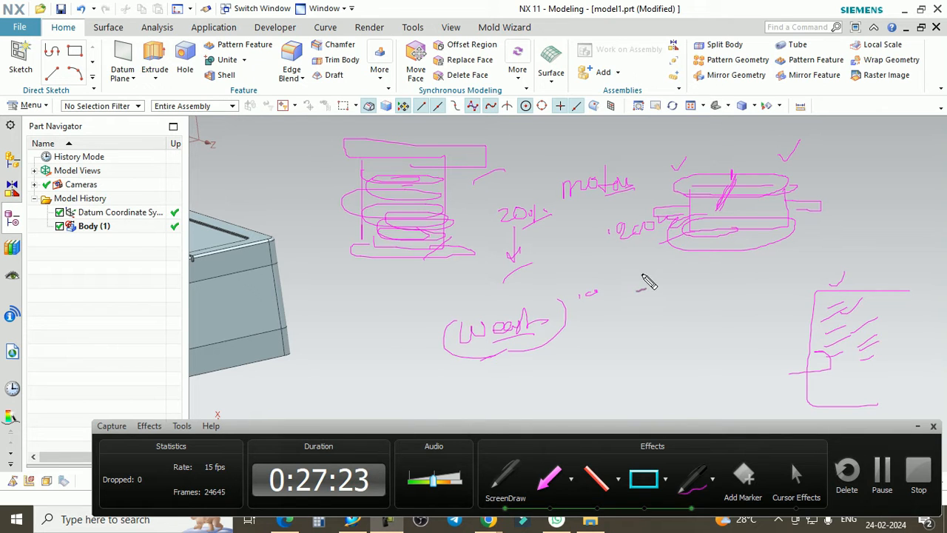
left_click_drag(637, 253, 658, 242)
mouse_move(634, 293)
left_mouse_down()
mouse_move(672, 306)
mouse_move(698, 296)
mouse_move(644, 323)
left_mouse_up()
key("Escape")
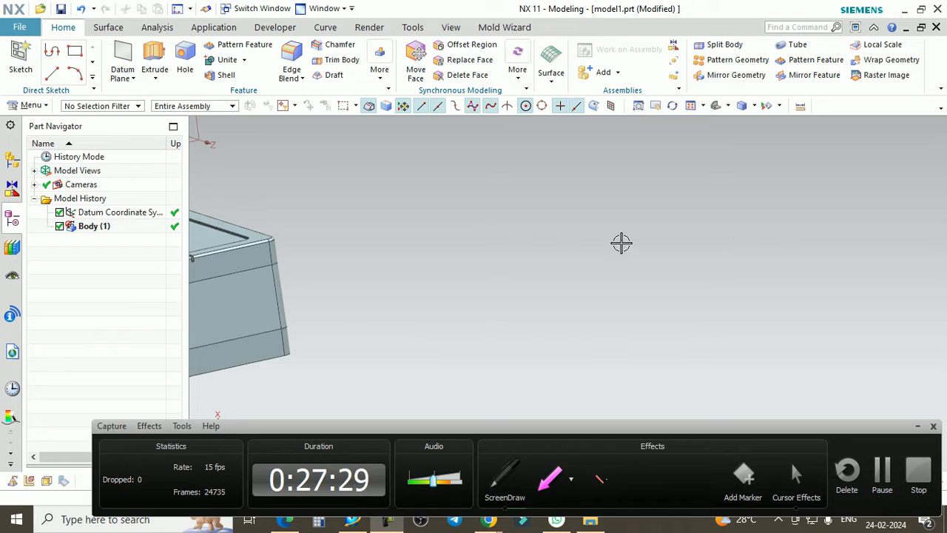
Step: Draw three stacked rectangles of decreasing width beside the part as a stepped electrode and tick the widest one
scroll(621, 243, "down", 5)
scroll(445, 234, "up", 5)
left_click(699, 470)
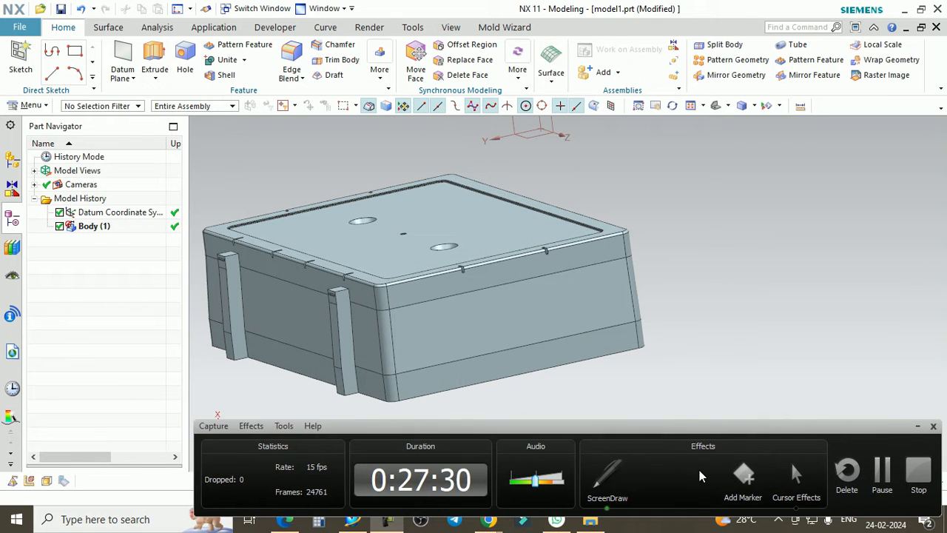
left_click(644, 480)
left_click_drag(725, 157, 842, 249)
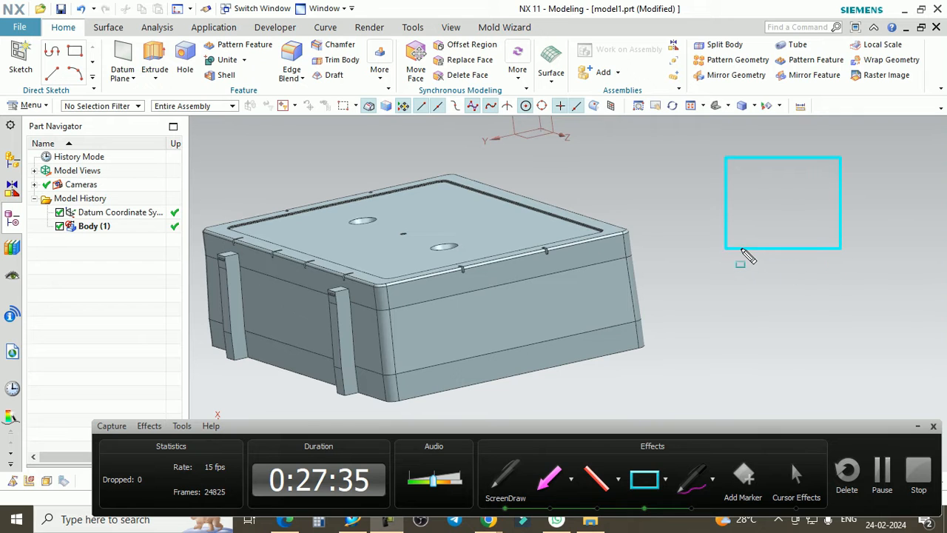
left_click_drag(741, 250, 829, 280)
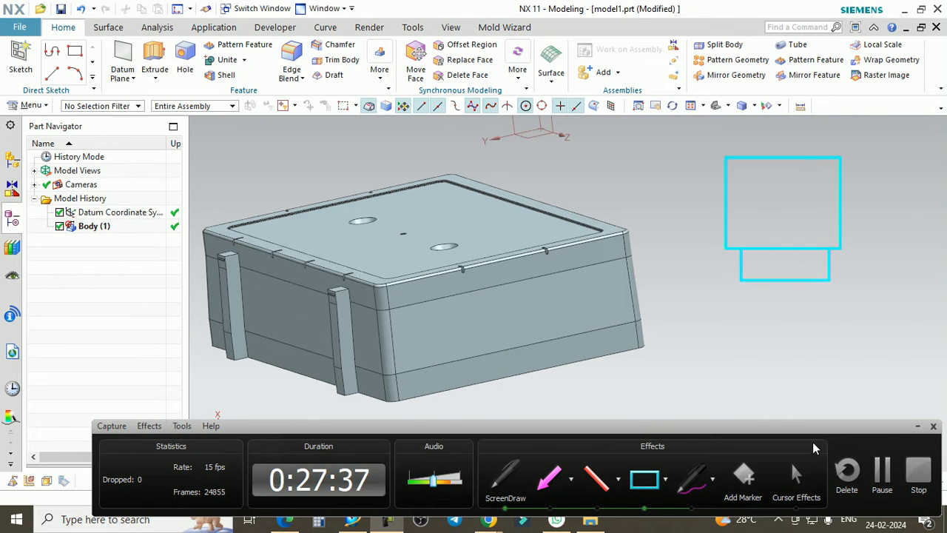
left_click(692, 479)
left_click_drag(853, 190, 869, 191)
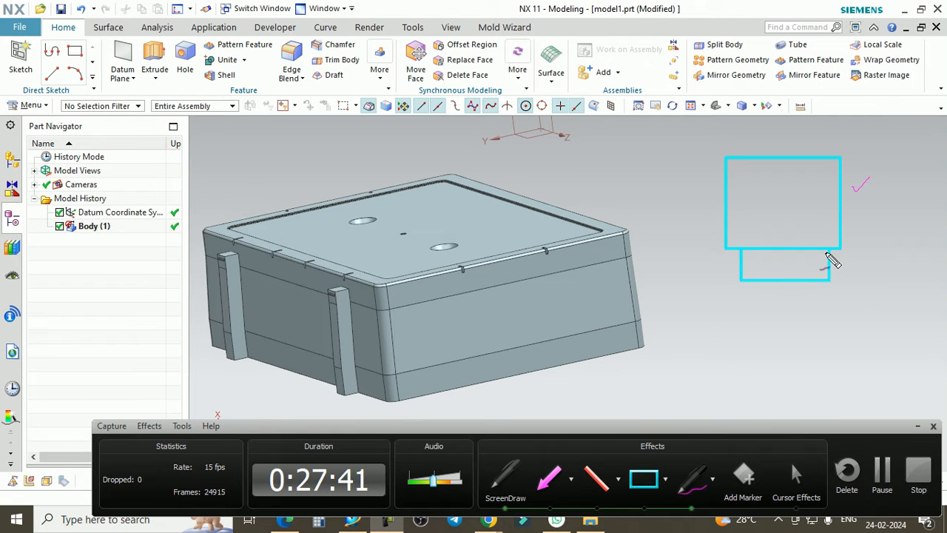
left_click(644, 480)
mouse_move(770, 282)
left_mouse_down()
mouse_move(806, 357)
mouse_move(781, 356)
mouse_move(805, 335)
left_mouse_up()
Step: Mark a worn corner on the narrow rectangle's lower end, with a double-headed length arrow above it and a dashed outline around it
left_click(693, 481)
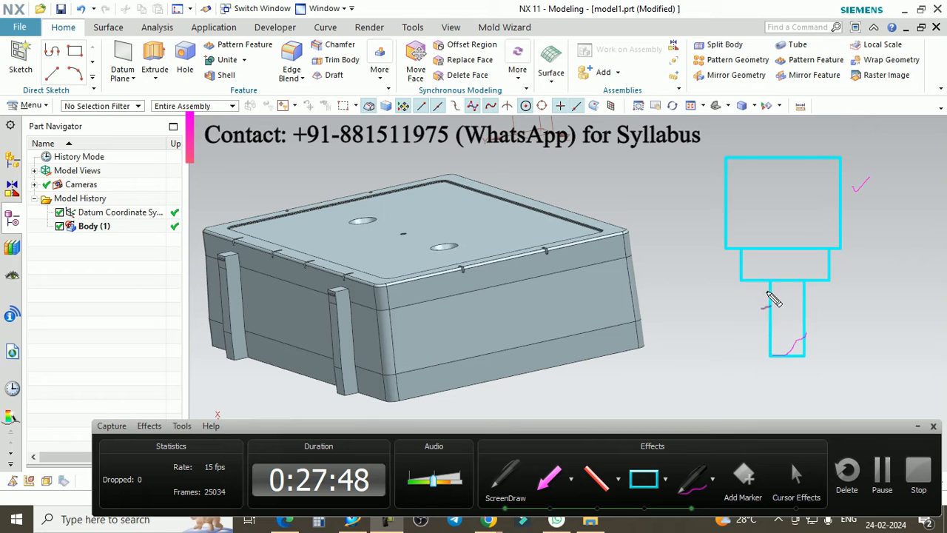
left_click_drag(752, 285, 756, 285)
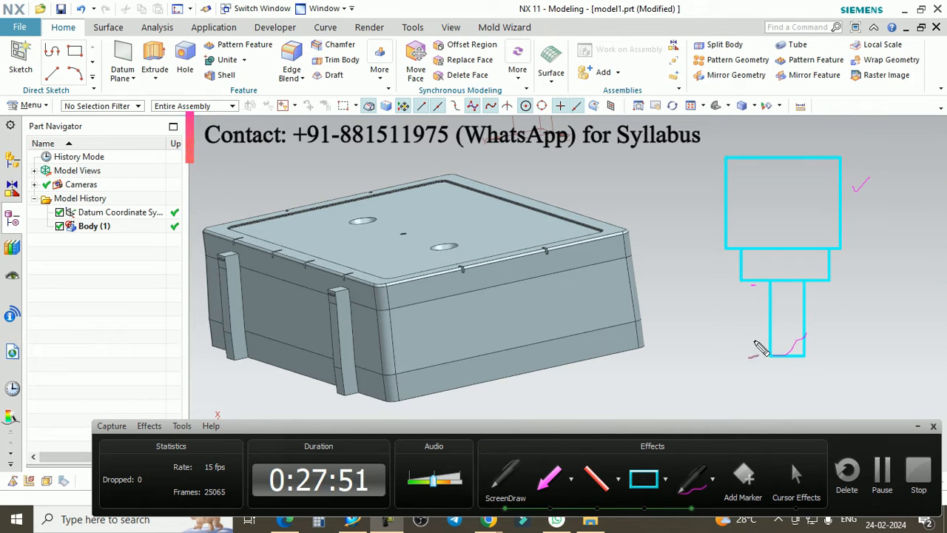
mouse_move(753, 286)
left_mouse_down()
mouse_move(752, 331)
mouse_move(752, 288)
left_mouse_up()
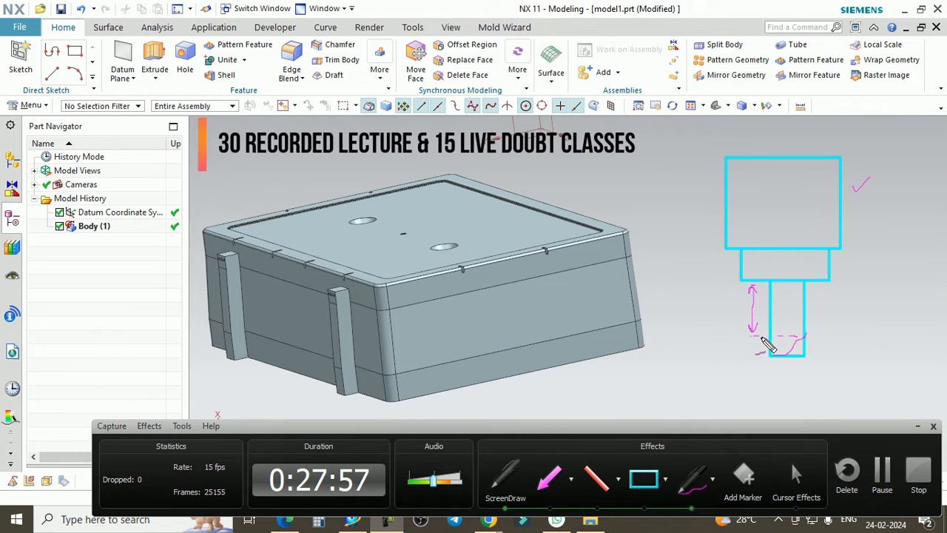
mouse_move(755, 343)
left_mouse_down()
mouse_move(769, 376)
mouse_move(801, 375)
mouse_move(814, 339)
mouse_move(827, 358)
mouse_move(815, 373)
left_mouse_up()
Step: Add small marks beside the widest rectangle, tick the narrow one, and draw a horizontal line across it
mouse_move(708, 151)
left_mouse_down()
mouse_move(716, 151)
mouse_move(718, 173)
left_mouse_up()
left_click_drag(720, 234, 722, 244)
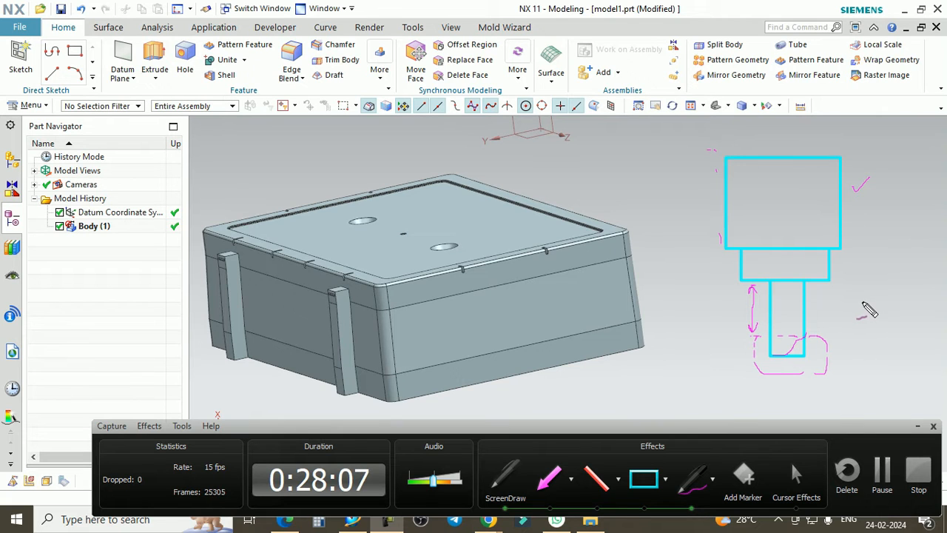
left_click_drag(777, 348, 841, 311)
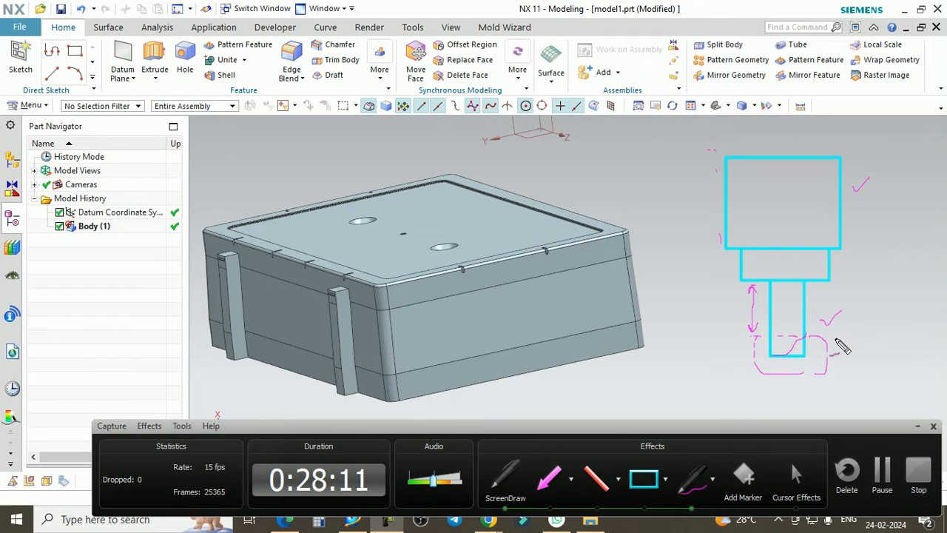
left_click_drag(700, 317, 946, 317)
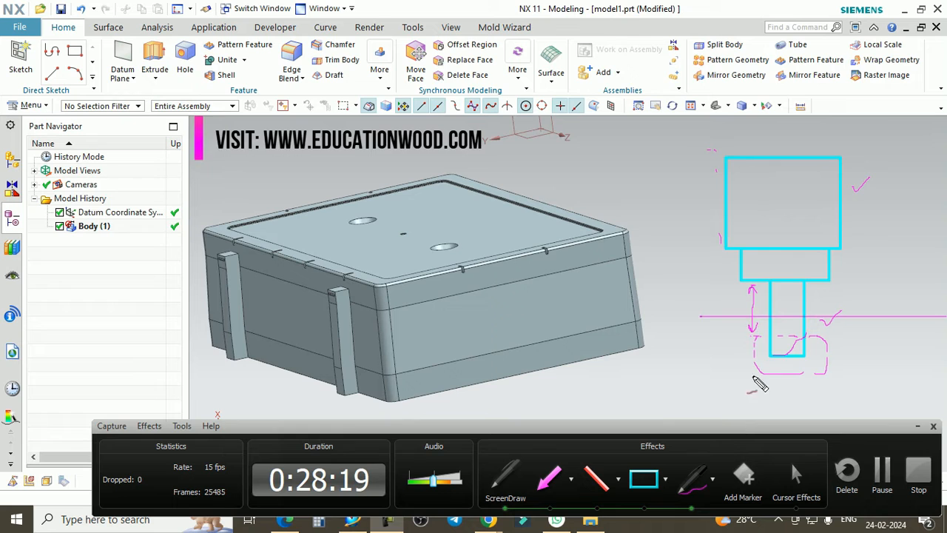
Step: Sketch an inner outline with two corner notches inside the widest rectangle and loop a dashed outline around the gap between them
mouse_move(740, 160)
left_mouse_down()
mouse_move(741, 278)
mouse_move(829, 292)
mouse_move(829, 154)
left_mouse_up()
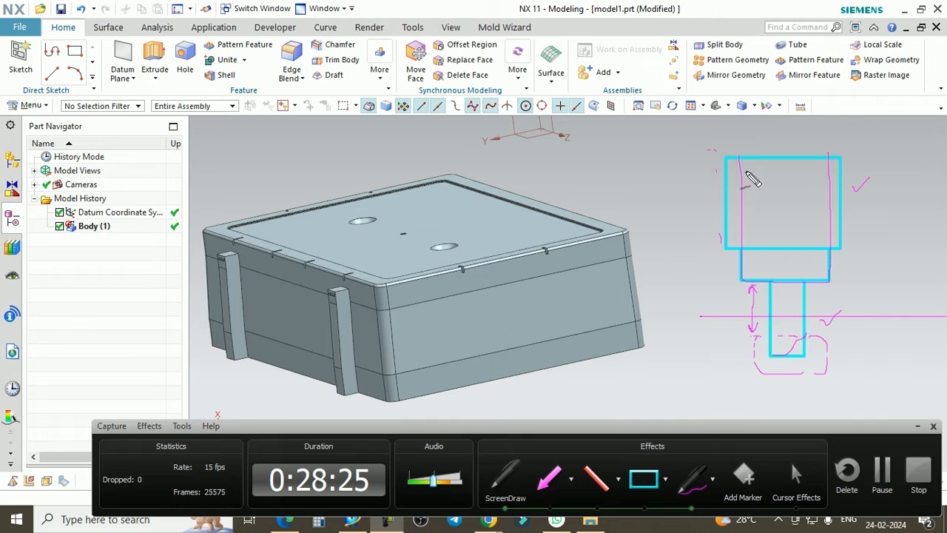
left_click_drag(743, 158, 831, 158)
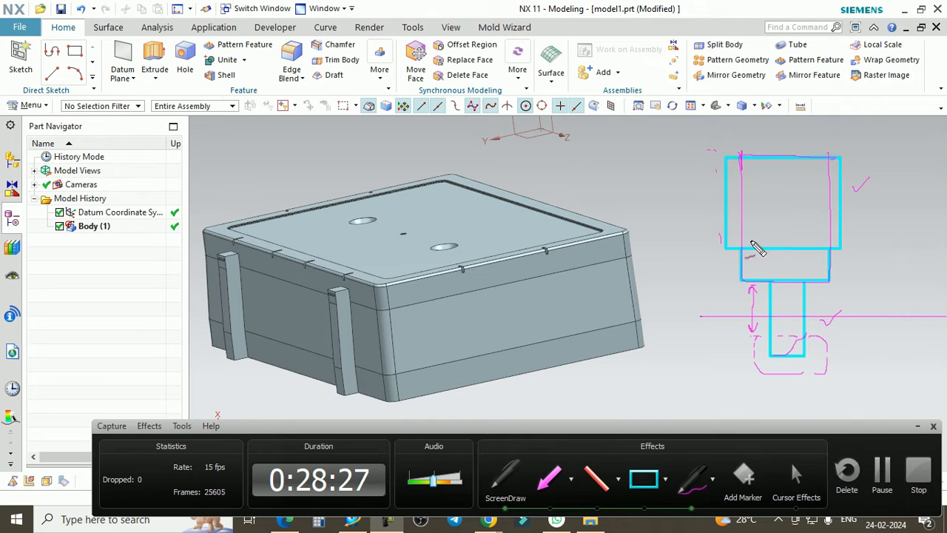
mouse_move(744, 204)
left_mouse_down()
mouse_move(775, 204)
mouse_move(776, 158)
mouse_move(786, 198)
mouse_move(828, 200)
left_mouse_up()
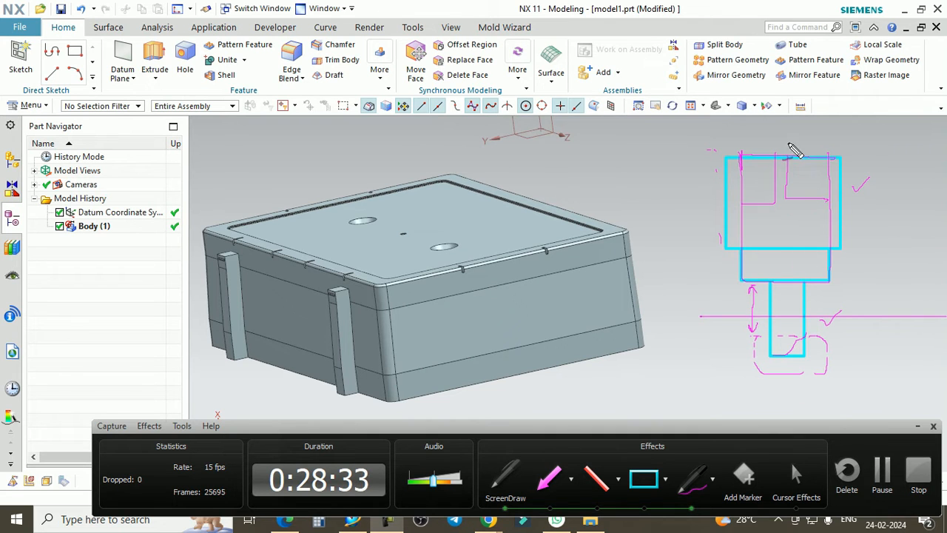
mouse_move(770, 151)
left_mouse_down()
mouse_move(769, 205)
mouse_move(788, 139)
left_mouse_up()
Step: Write a circled note with a tick beside the stepped sketch and a short note above the part, and clear the annotations
mouse_move(856, 224)
left_mouse_down()
mouse_move(879, 212)
mouse_move(905, 215)
mouse_move(931, 137)
left_mouse_up()
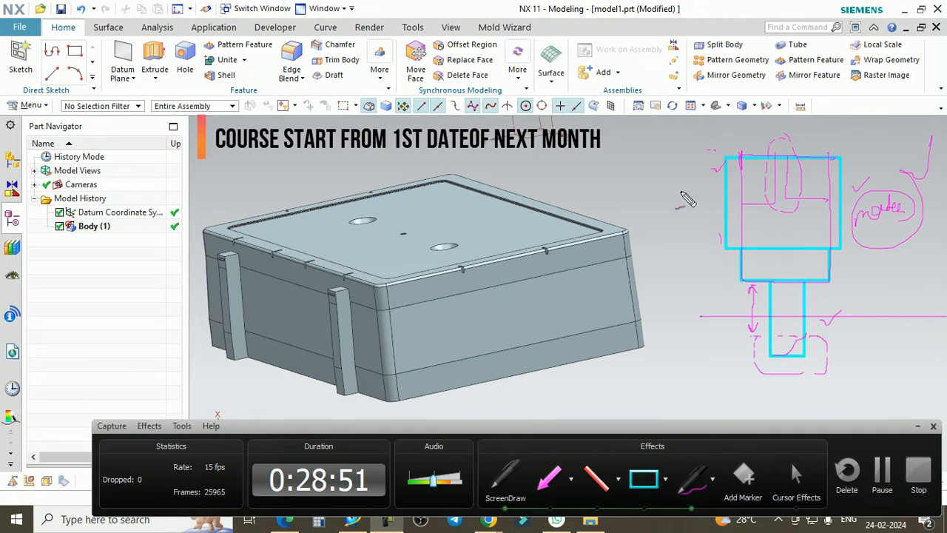
left_click_drag(326, 160, 359, 153)
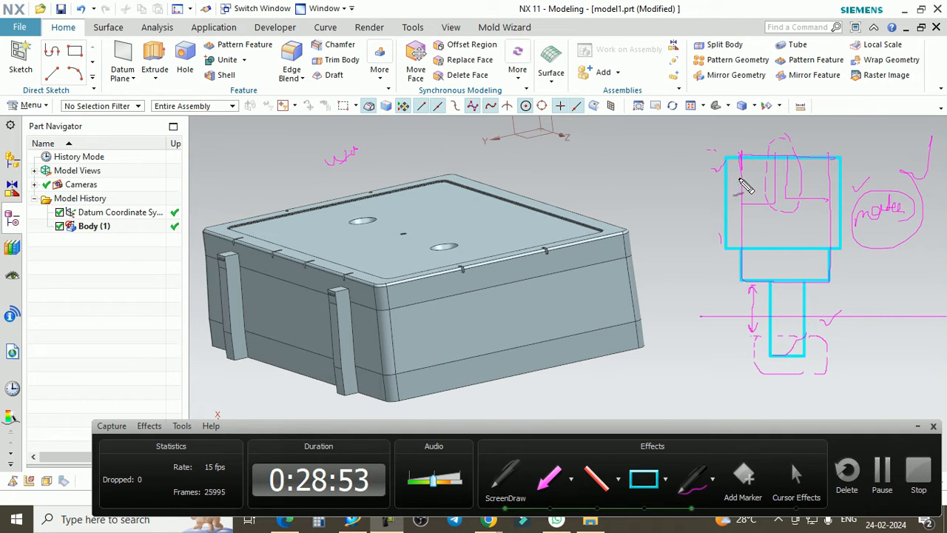
key("Escape")
Step: Tick a hole on the part's top face and write an underlined note in the empty space beside the part
scroll(723, 201, "down", 5)
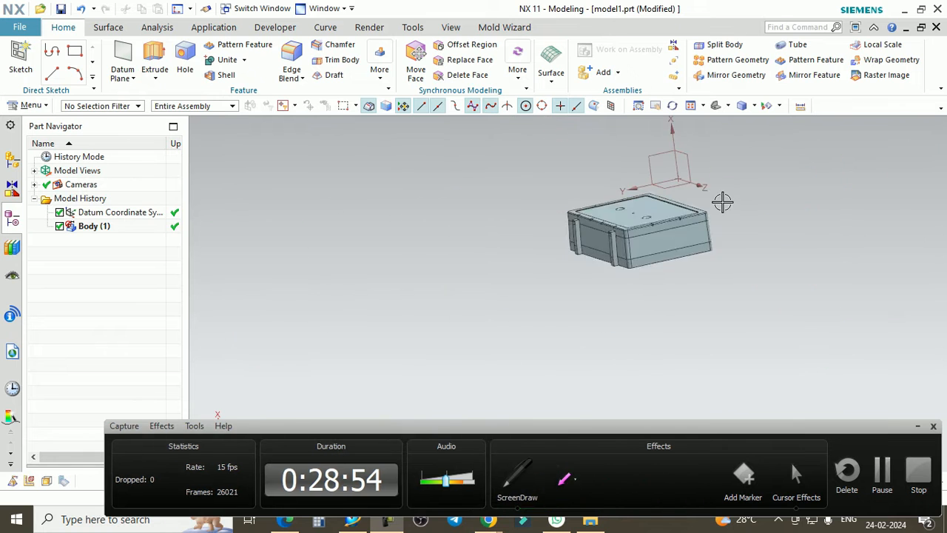
scroll(676, 207, "up", 3)
middle_click_drag(677, 208, 700, 228)
scroll(687, 235, "down", 1)
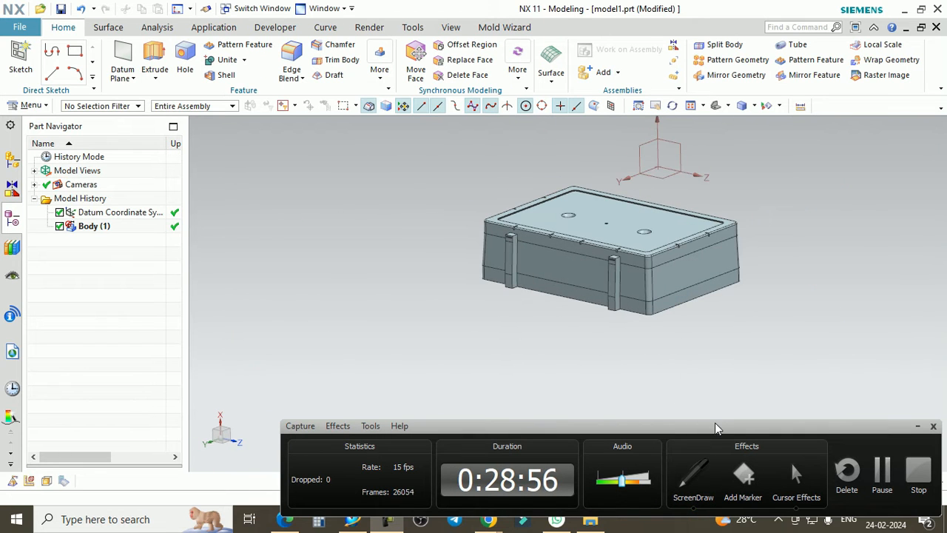
middle_click_drag(706, 398, 618, 252)
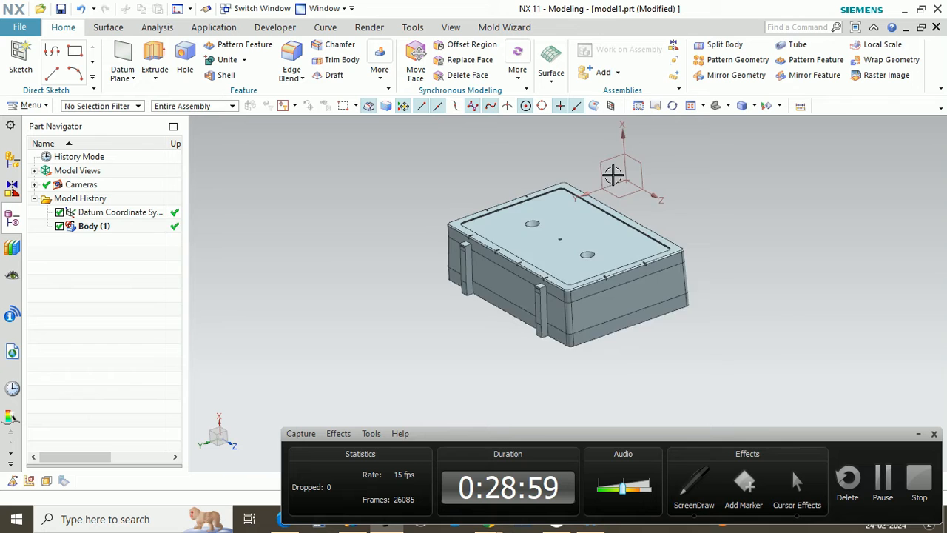
scroll(583, 207, "up", 3)
scroll(600, 211, "down", 3)
middle_click_drag(581, 218, 523, 214)
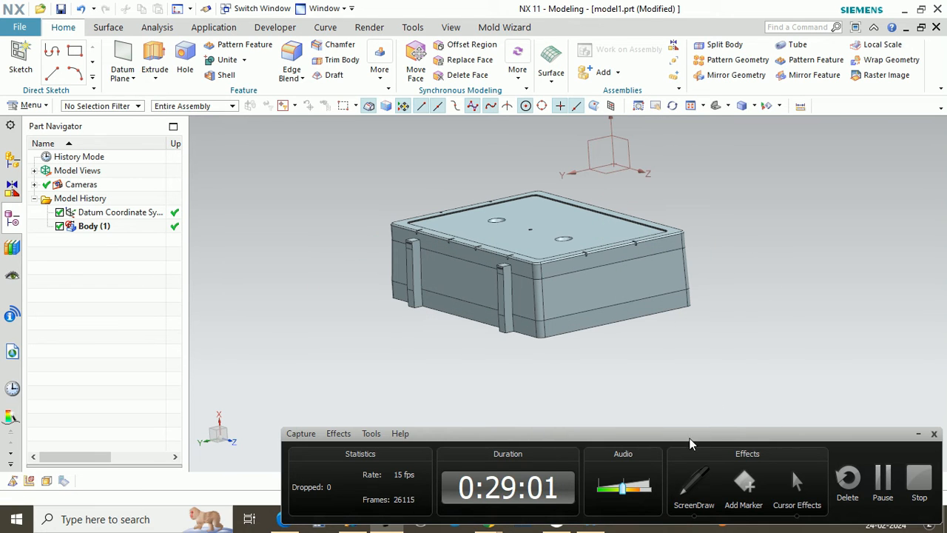
left_click(694, 481)
left_click_drag(487, 230, 494, 221)
mouse_move(740, 193)
left_mouse_down()
mouse_move(807, 190)
mouse_move(817, 180)
left_mouse_up()
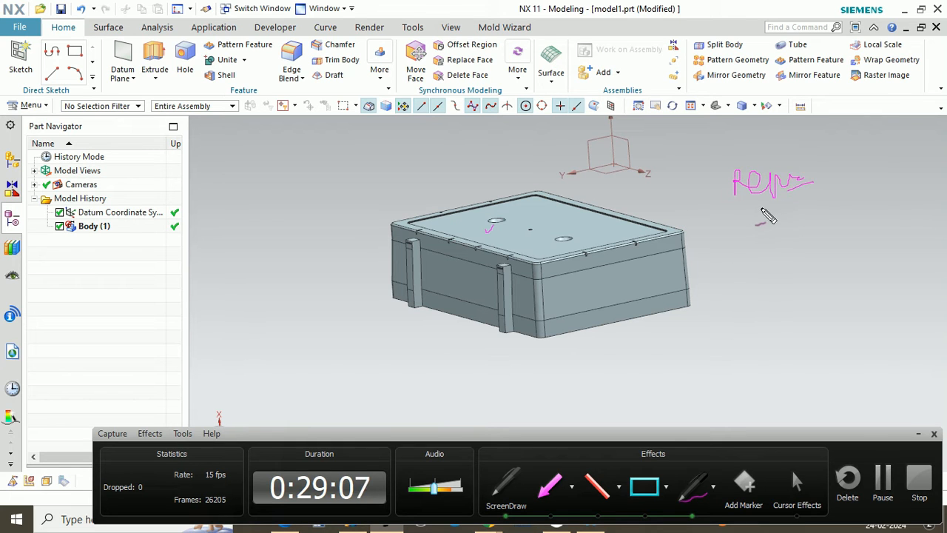
Step: Sketch a circle with ticks inside and beside it, and write an underlined note below it
mouse_move(282, 159)
left_mouse_down()
mouse_move(284, 151)
mouse_move(297, 189)
left_mouse_up()
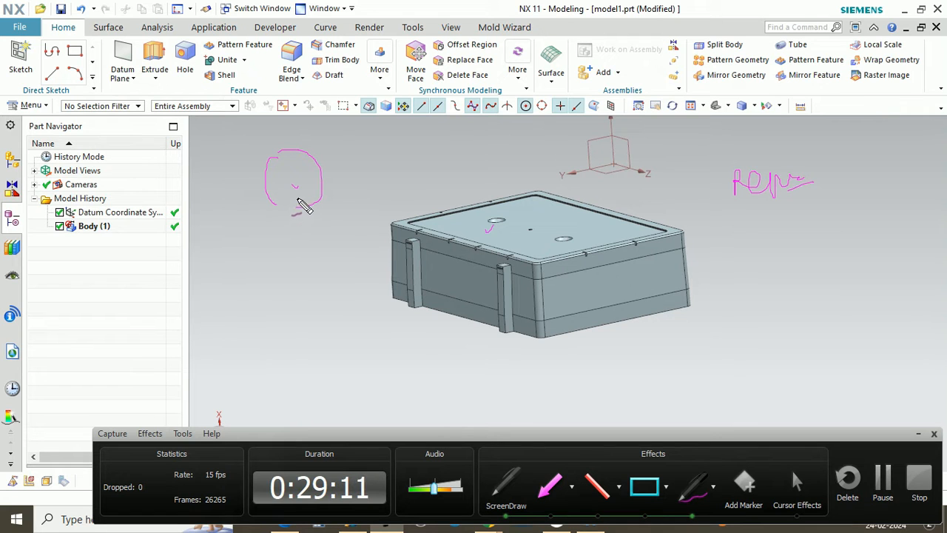
left_click_drag(328, 159, 338, 157)
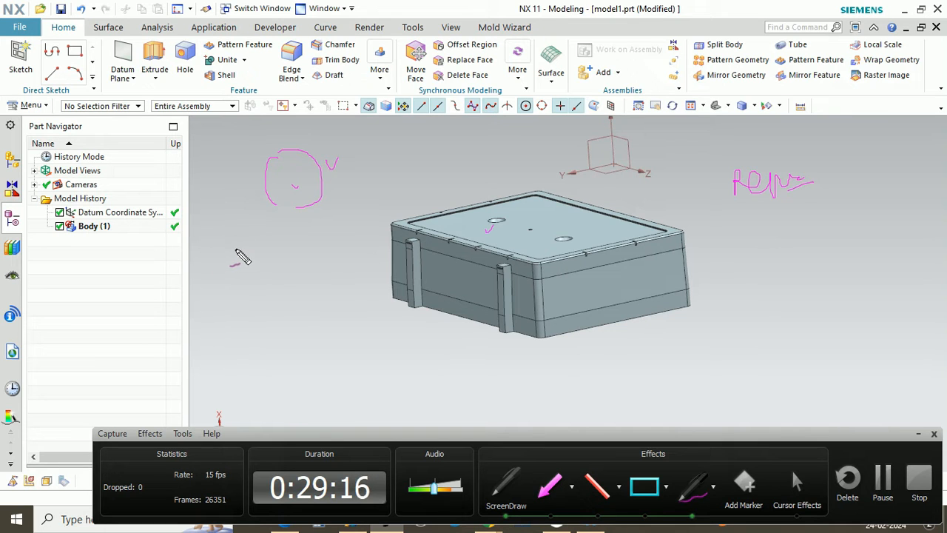
left_click_drag(241, 248, 283, 251)
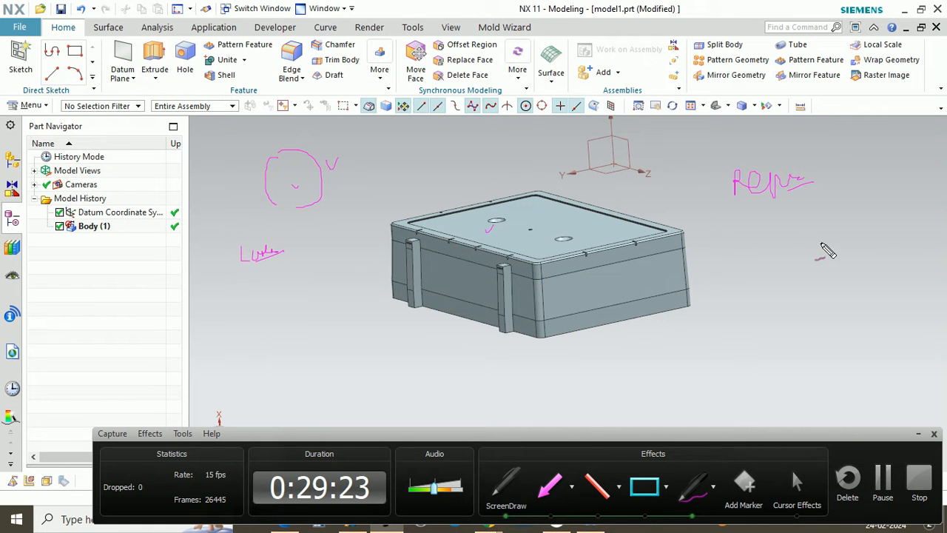
Step: Sketch a small two-legged block below the first note, hatch it, and mark an edge notch on the part
left_click_drag(782, 241, 783, 271)
mouse_move(799, 242)
left_mouse_down()
mouse_move(799, 265)
mouse_move(790, 243)
mouse_move(800, 243)
mouse_move(782, 276)
mouse_move(797, 268)
left_mouse_up()
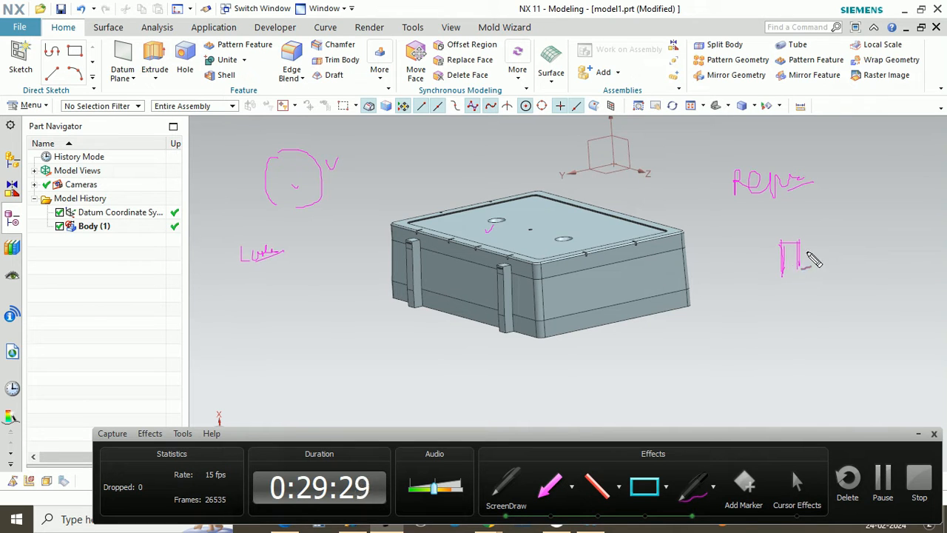
mouse_move(800, 226)
left_mouse_down()
mouse_move(781, 242)
mouse_move(793, 250)
mouse_move(784, 259)
mouse_move(792, 247)
mouse_move(794, 256)
left_mouse_up()
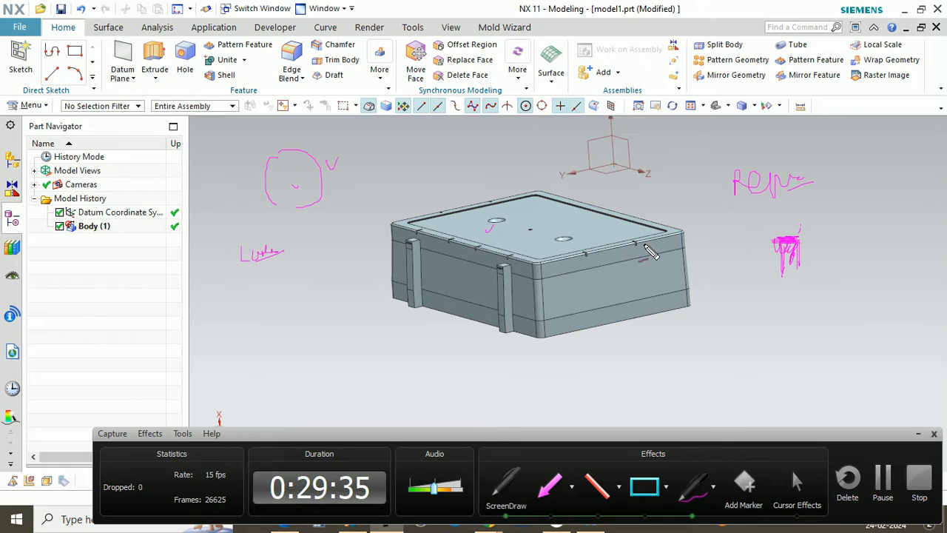
mouse_move(784, 243)
left_mouse_down()
mouse_move(782, 274)
mouse_move(761, 258)
left_mouse_up()
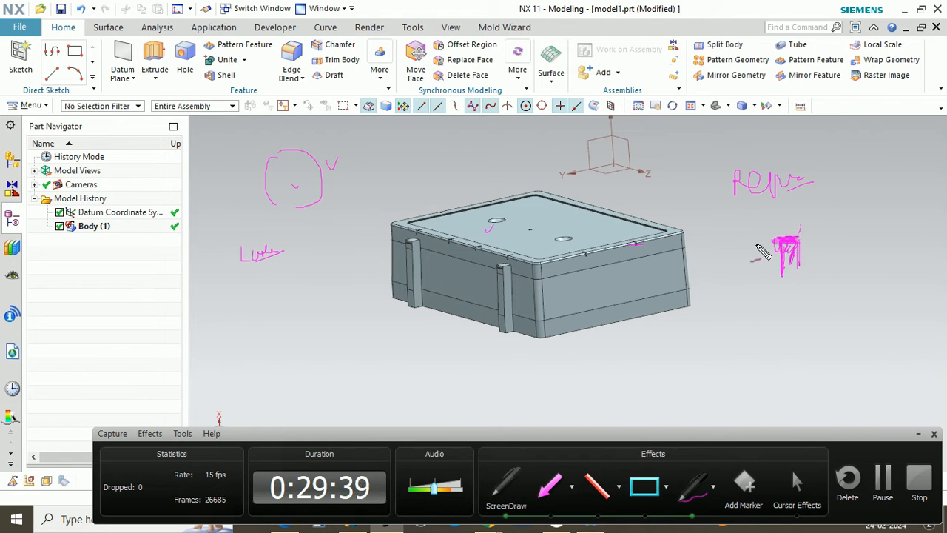
Step: Write a circled mm note with a tick beside the hatched block, and clear the annotations
left_click_drag(806, 296, 815, 293)
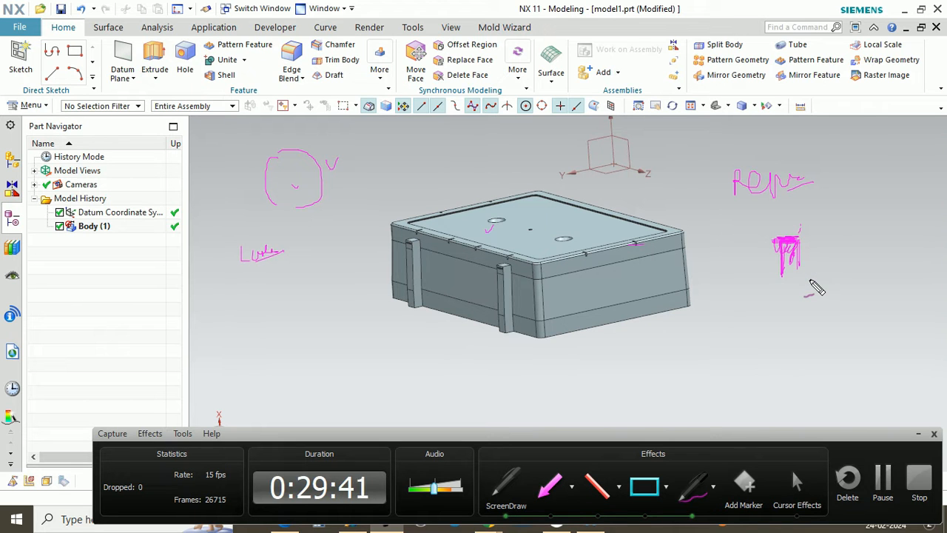
mouse_move(814, 251)
left_mouse_down()
mouse_move(844, 249)
mouse_move(821, 260)
left_mouse_up()
left_click_drag(851, 221, 865, 211)
left_click_drag(838, 286, 848, 282)
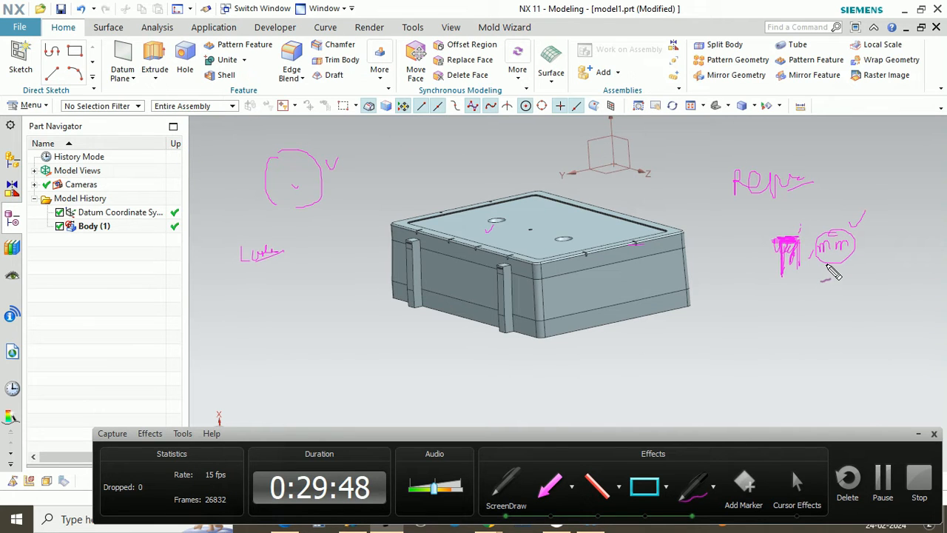
key("Escape")
Step: Write the notes Rough, Finish and Spark Gap beside the part and tick the rough and spark gap entries
scroll(635, 222, "down", 3)
scroll(635, 238, "up", 4)
scroll(636, 250, "down", 2)
middle_click_drag(636, 250, 717, 227)
scroll(715, 228, "down", 4)
scroll(693, 242, "up", 5)
scroll(604, 235, "down", 3)
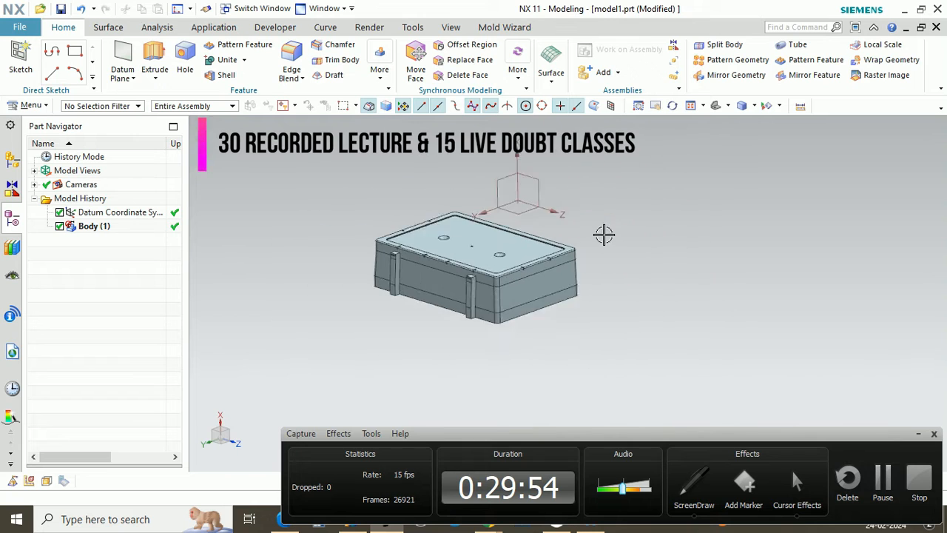
scroll(604, 234, "up", 1)
left_click(692, 494)
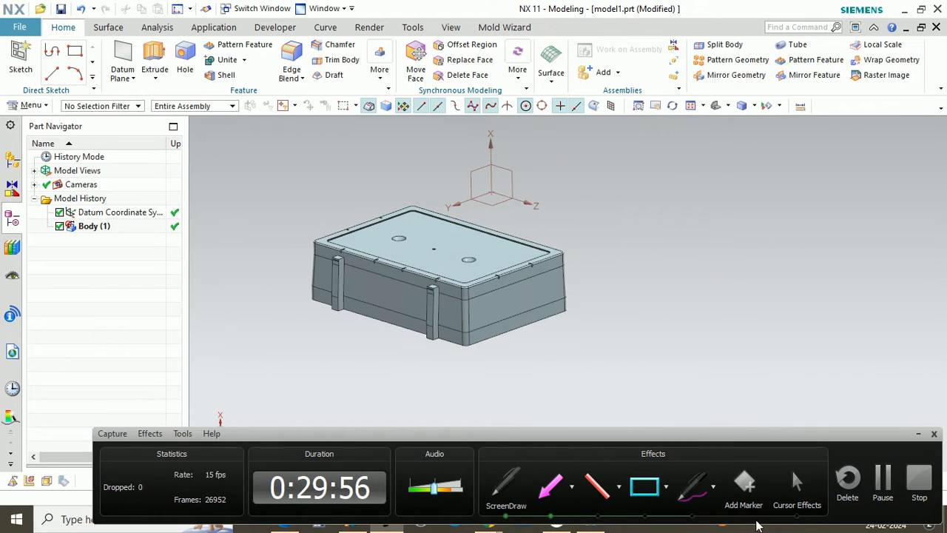
left_click_drag(703, 188, 824, 172)
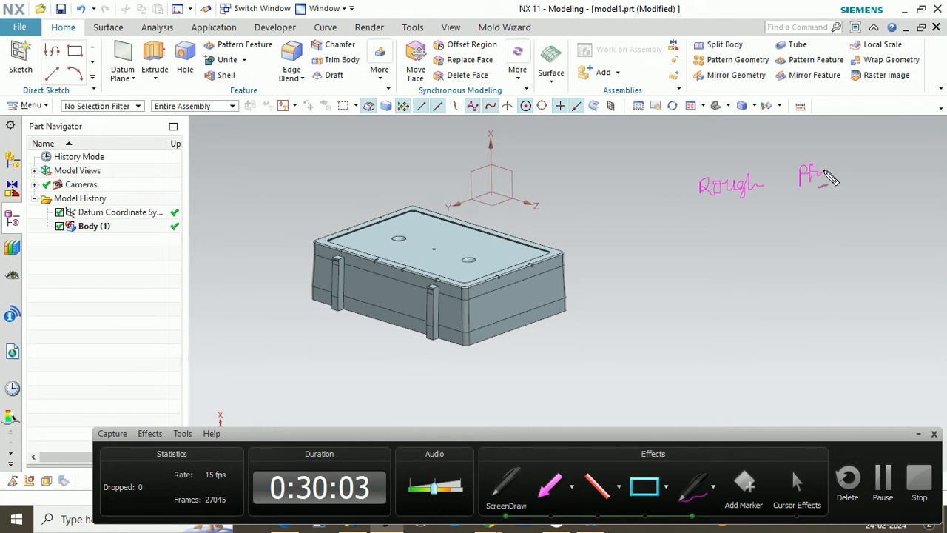
mouse_move(726, 229)
left_mouse_down()
mouse_move(738, 225)
mouse_move(727, 259)
mouse_move(839, 253)
mouse_move(860, 243)
left_mouse_up()
left_click_drag(686, 264, 705, 257)
left_click_drag(674, 198, 685, 192)
left_click_drag(672, 326, 679, 324)
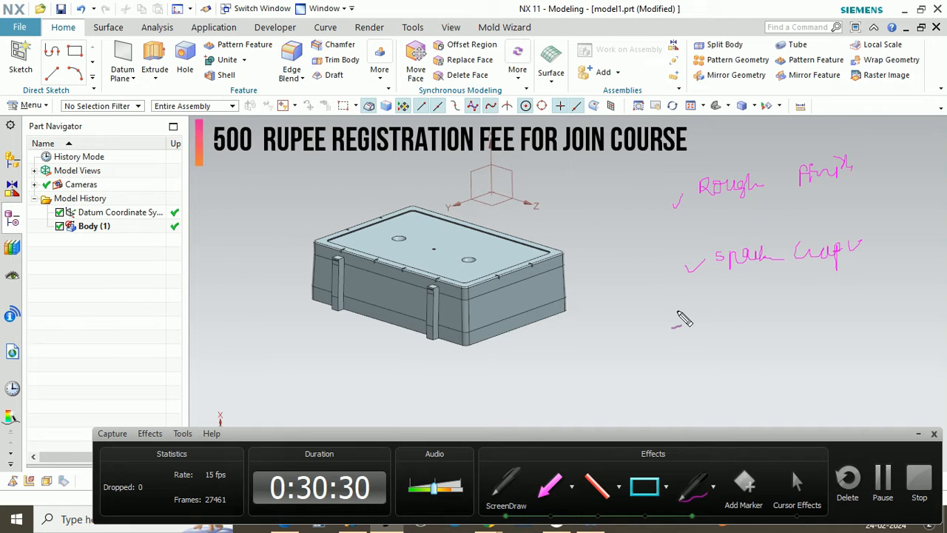
Step: Write the note VMC beside the part and sketch a round-cornered pocket profile below it with a dashed offset line inside
left_click_drag(230, 165, 273, 167)
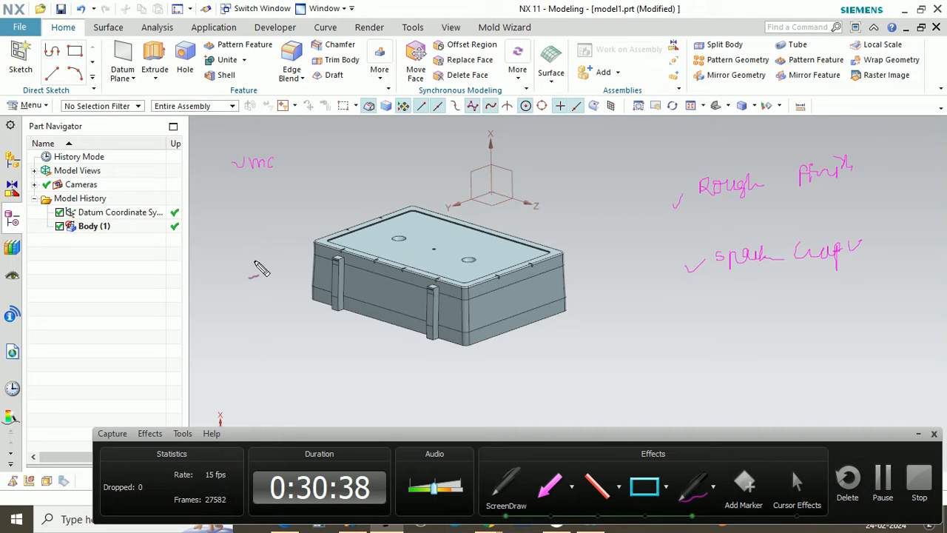
mouse_move(214, 268)
left_mouse_down()
mouse_move(223, 327)
mouse_move(271, 313)
mouse_move(271, 275)
left_mouse_up()
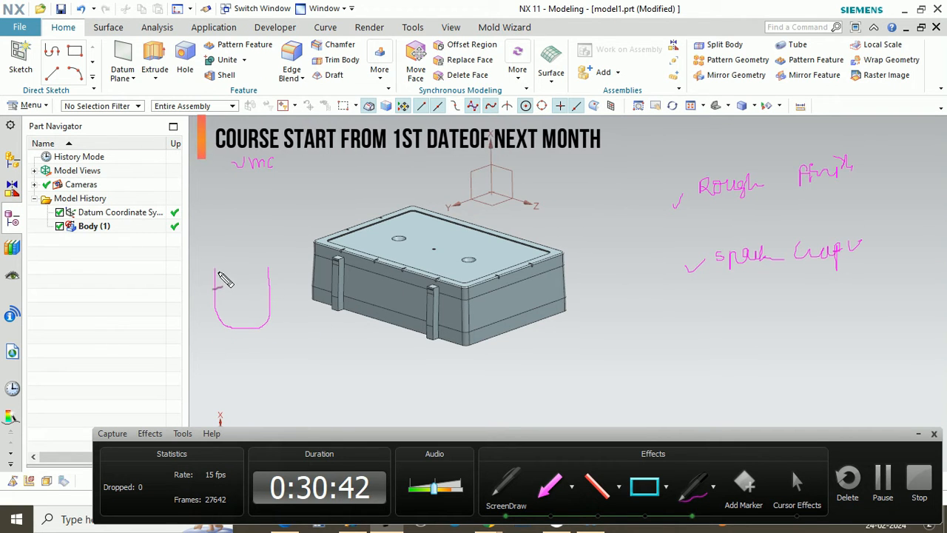
left_click_drag(215, 268, 194, 268)
left_click_drag(268, 268, 314, 268)
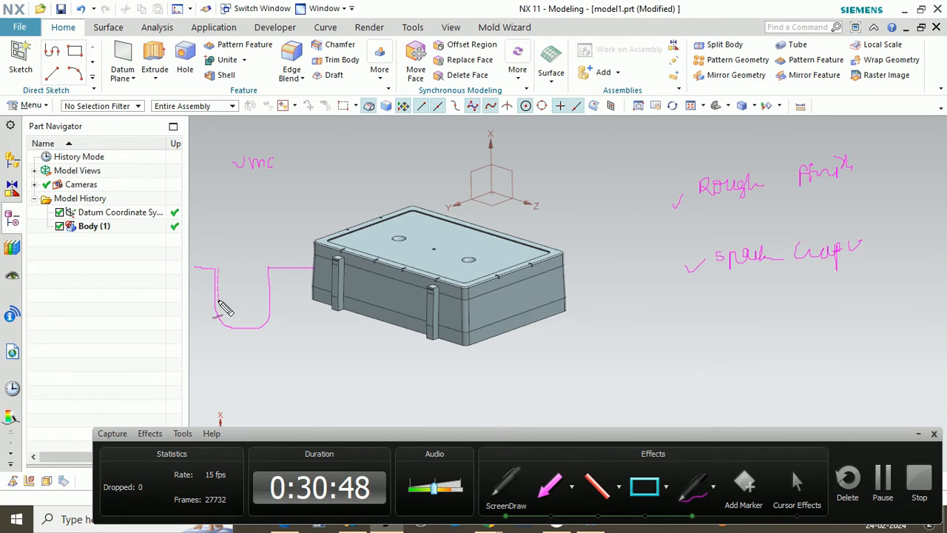
left_click_drag(225, 318, 266, 320)
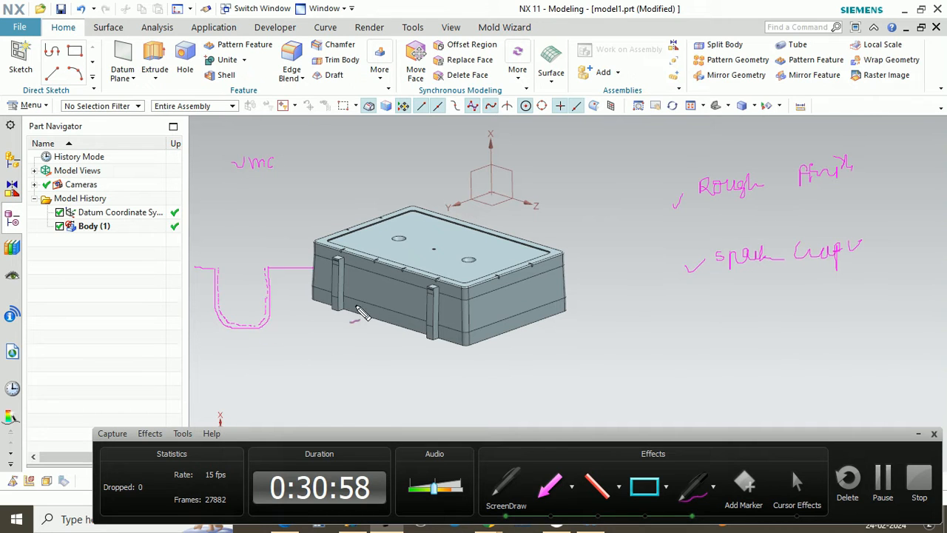
Step: Write the circled values 200 and 100 above the part and underline the VMC note
left_click_drag(376, 181, 380, 190)
left_click_drag(384, 178, 402, 191)
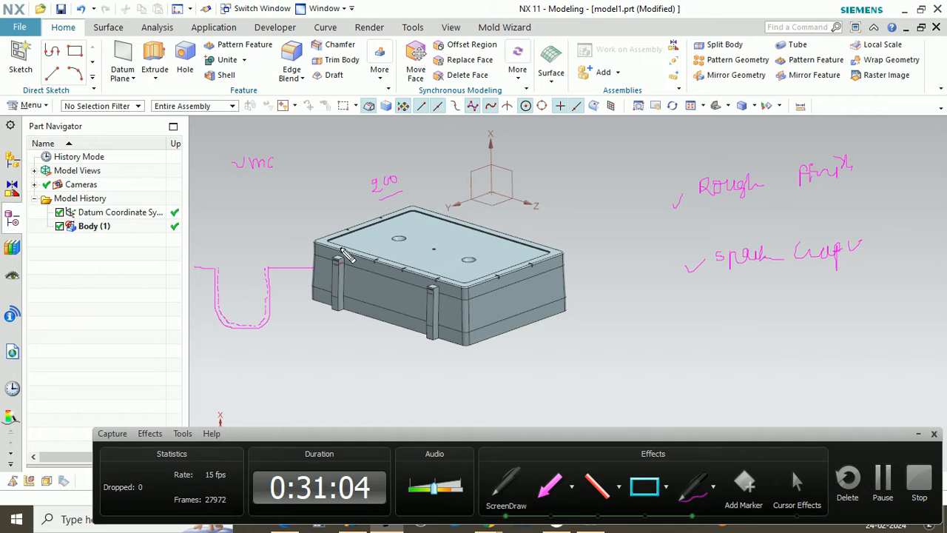
mouse_move(366, 189)
left_mouse_down()
mouse_move(406, 172)
mouse_move(409, 200)
left_mouse_up()
left_click_drag(365, 233, 374, 231)
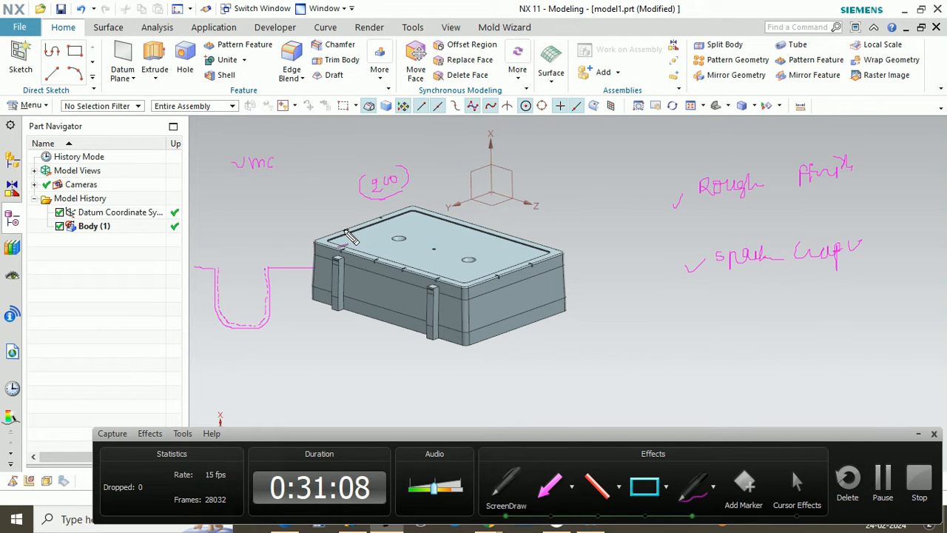
left_click_drag(244, 174, 264, 172)
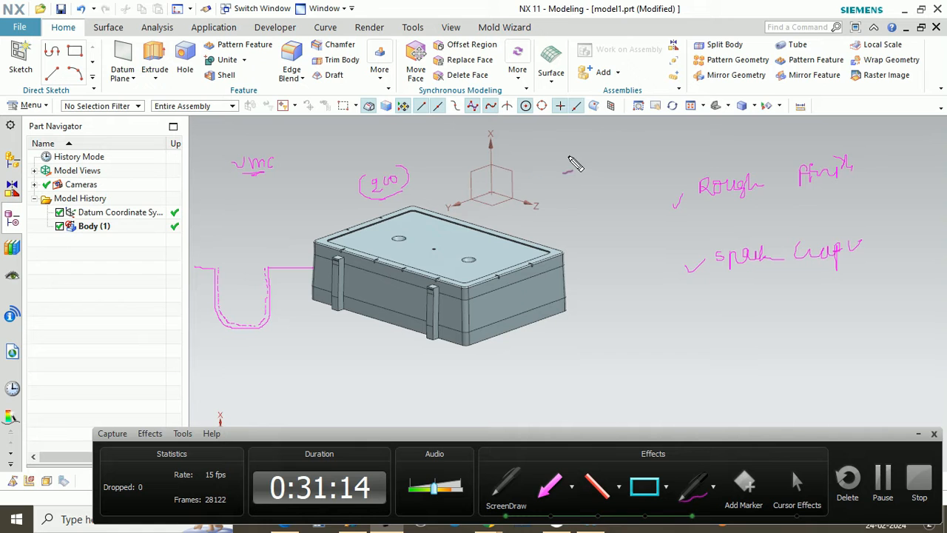
mouse_move(581, 158)
left_mouse_down()
mouse_move(550, 163)
mouse_move(561, 150)
left_mouse_up()
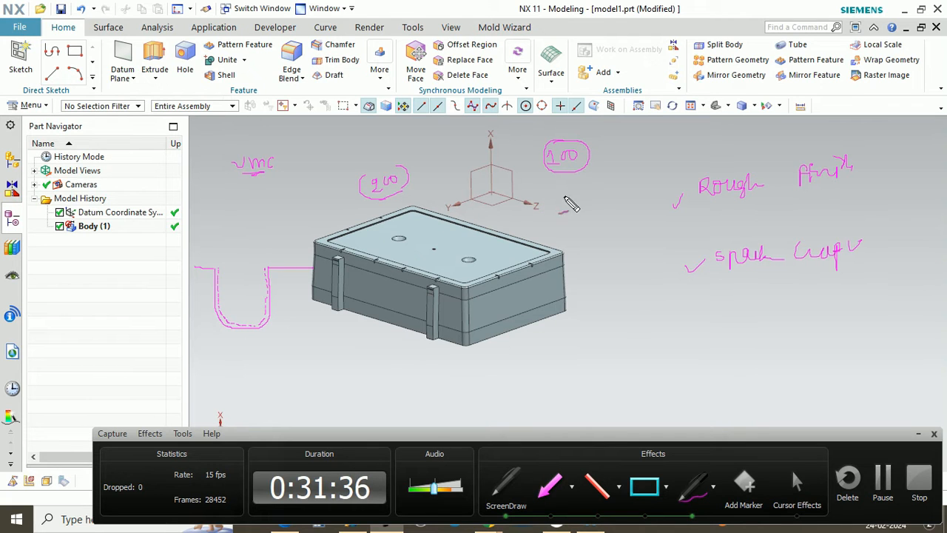
Step: Label the part P20 with a leader arrow, sketch a stepped profile below it, and tick the circled 200
left_click_drag(530, 263, 633, 270)
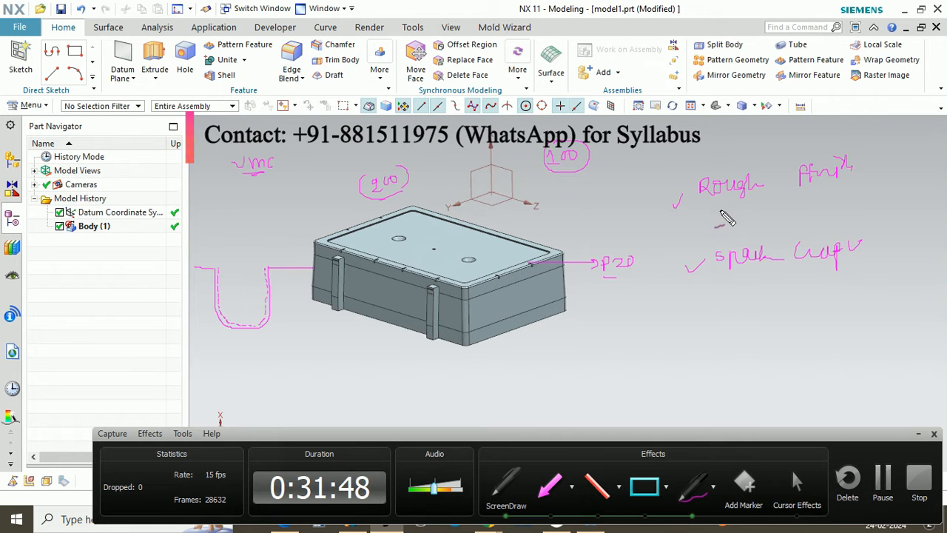
left_click_drag(335, 227, 323, 223)
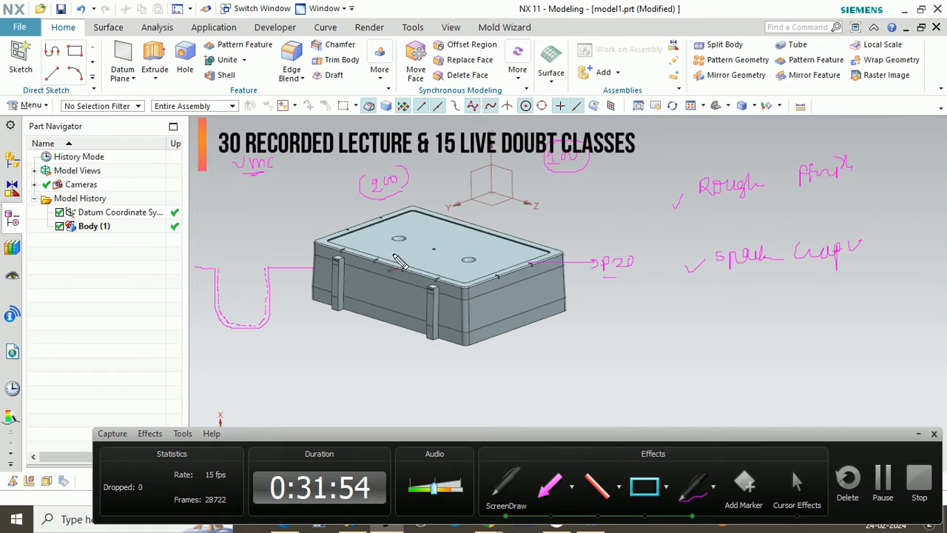
mouse_move(570, 359)
left_mouse_down()
mouse_move(603, 358)
mouse_move(651, 405)
mouse_move(685, 404)
left_mouse_up()
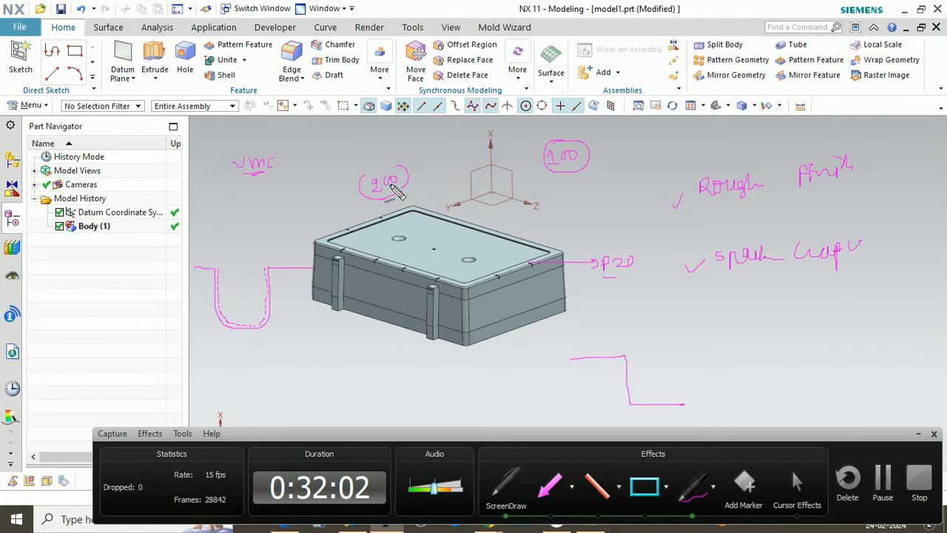
left_click_drag(374, 163, 383, 154)
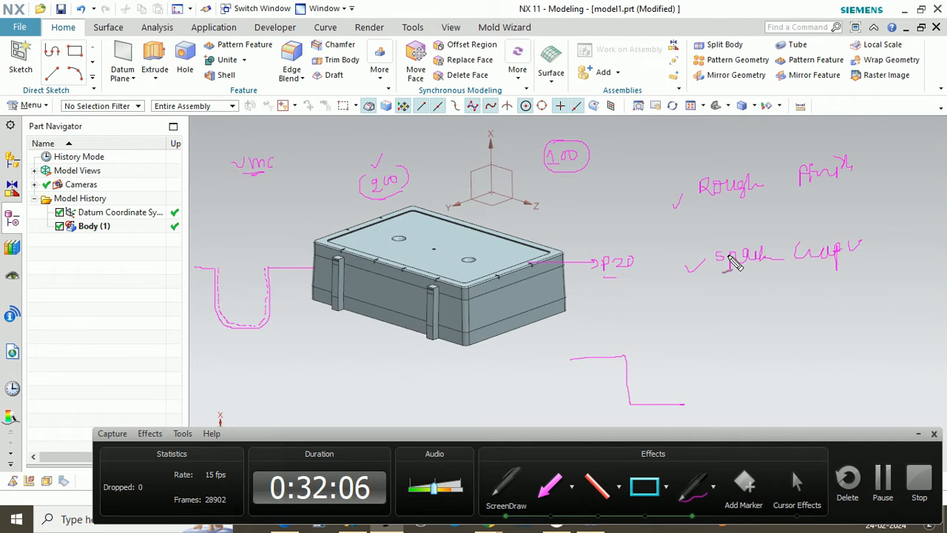
Step: Circle the Spark Gap note, label it 75 micron with the 75 underlined, and sketch a small electrode just above a base line below it
mouse_move(731, 276)
left_mouse_down()
mouse_move(710, 262)
mouse_move(752, 277)
mouse_move(794, 234)
mouse_move(860, 252)
mouse_move(737, 286)
left_mouse_up()
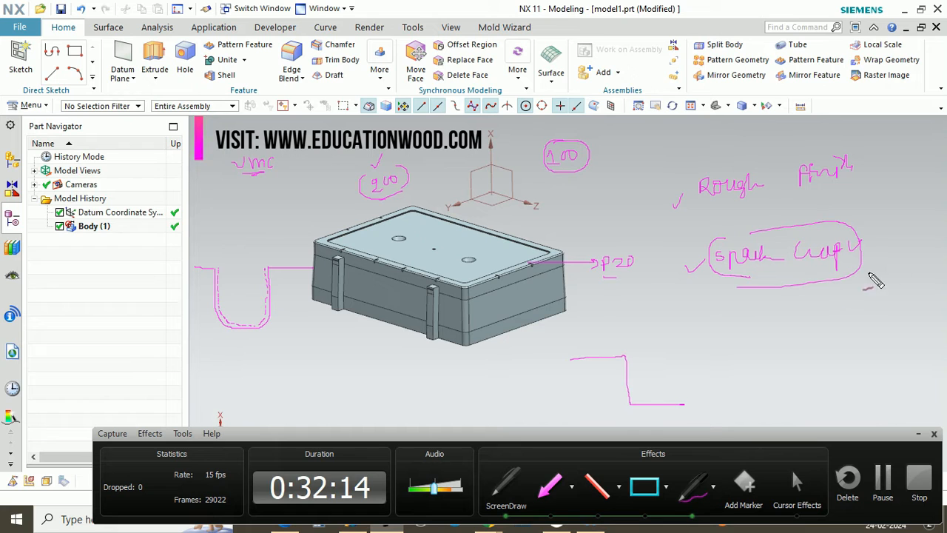
mouse_move(877, 242)
left_mouse_down()
mouse_move(888, 249)
mouse_move(928, 236)
left_mouse_up()
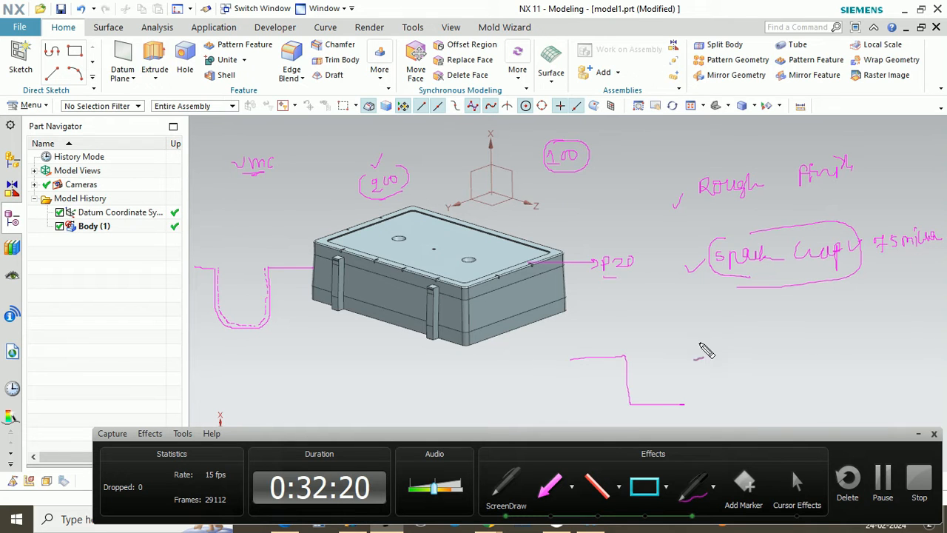
mouse_move(761, 323)
left_mouse_down()
mouse_move(804, 349)
mouse_move(813, 338)
left_mouse_up()
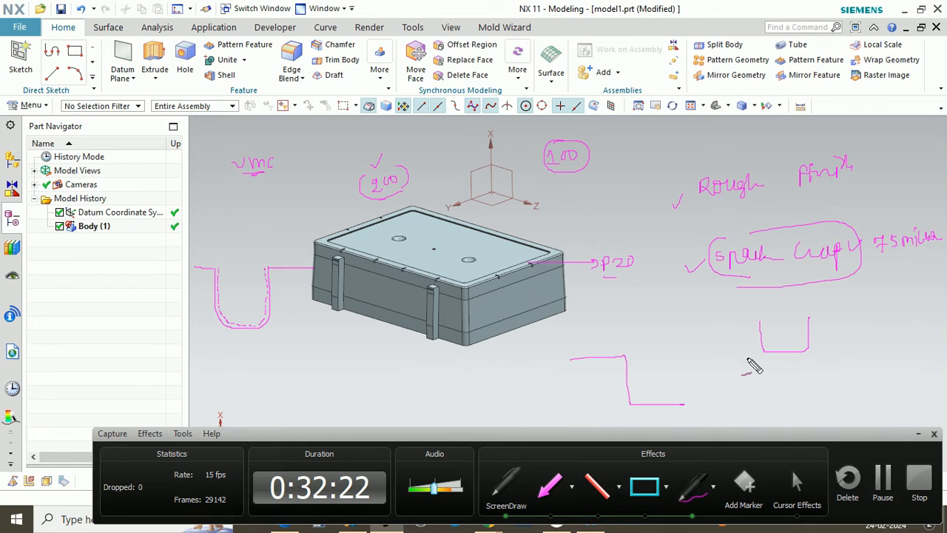
left_click_drag(736, 361, 842, 356)
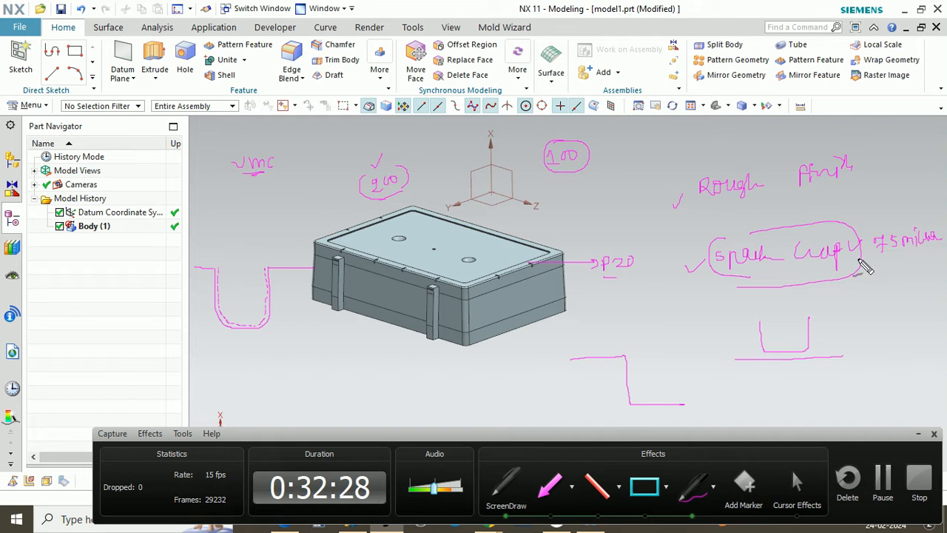
left_click_drag(874, 256, 892, 258)
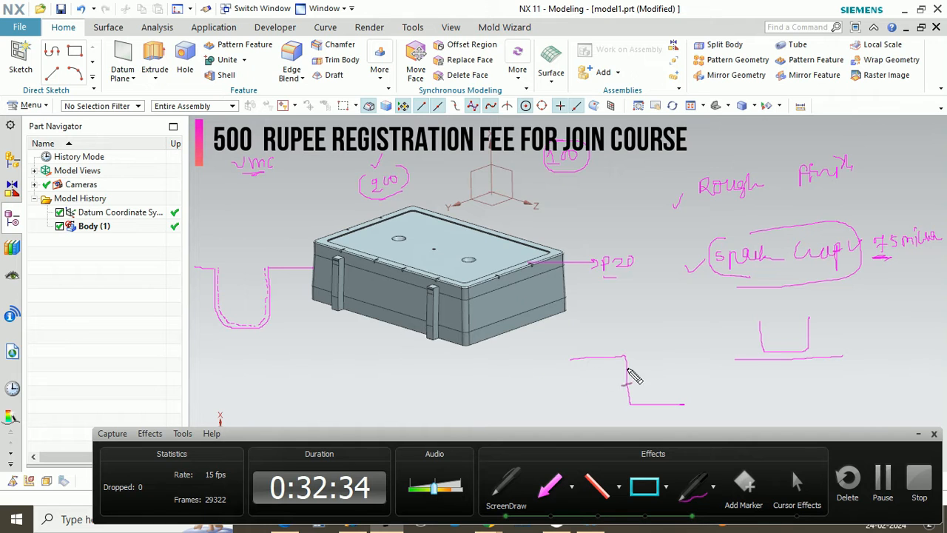
Step: Clear the annotations and sketch a square-cornered pocket profile beside the part with a dashed offset profile inside it
key("Escape")
left_click(696, 488)
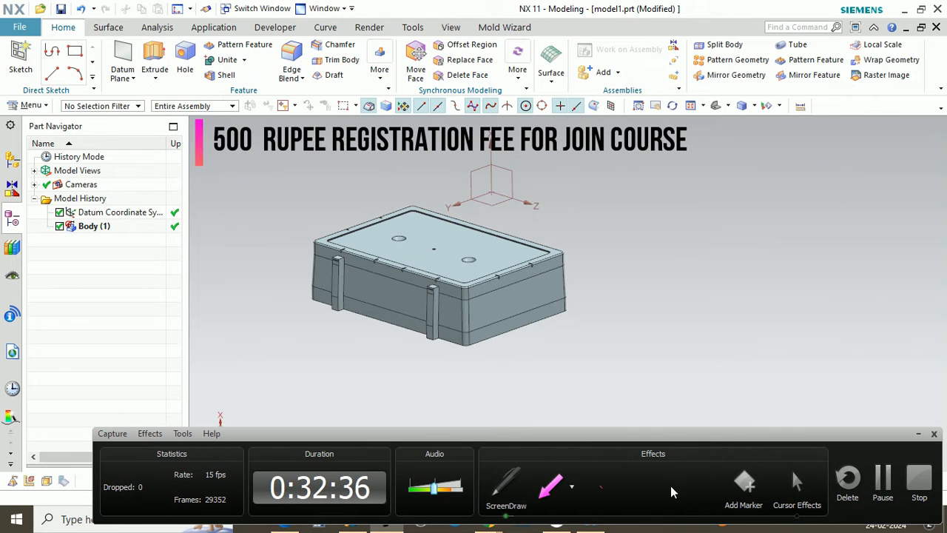
mouse_move(642, 195)
left_mouse_down()
mouse_move(672, 196)
mouse_move(727, 226)
mouse_move(727, 274)
mouse_move(830, 277)
mouse_move(834, 191)
mouse_move(892, 187)
left_mouse_up()
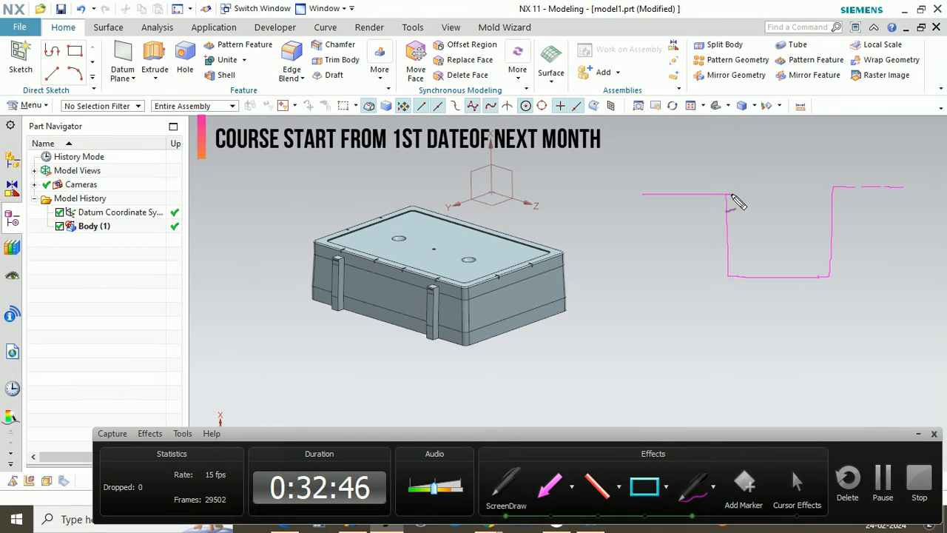
mouse_move(736, 196)
left_mouse_down()
mouse_move(739, 263)
mouse_move(821, 266)
left_mouse_up()
left_click_drag(820, 208, 820, 264)
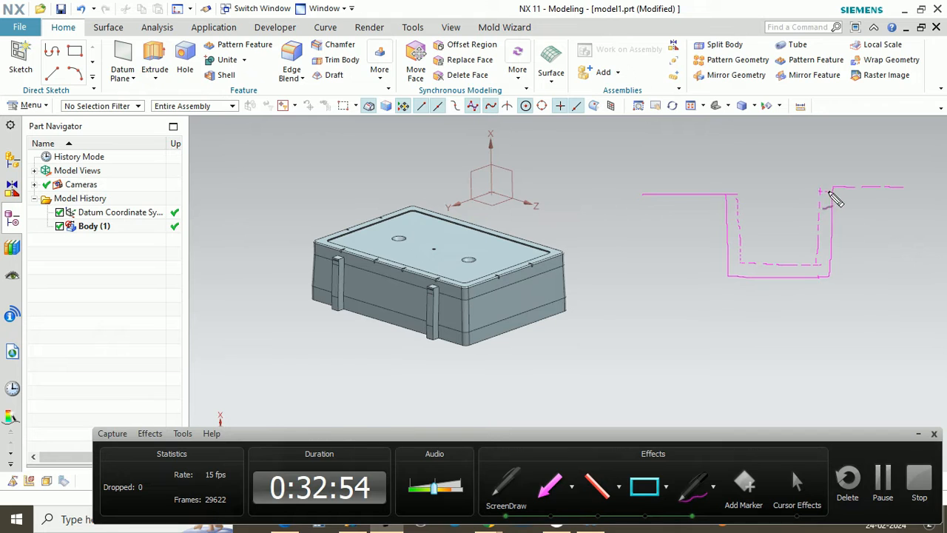
Step: Draw a cyan electrode rectangle inside the pocket's dashed profile and write the value 0.75 below the pocket
left_click(652, 487)
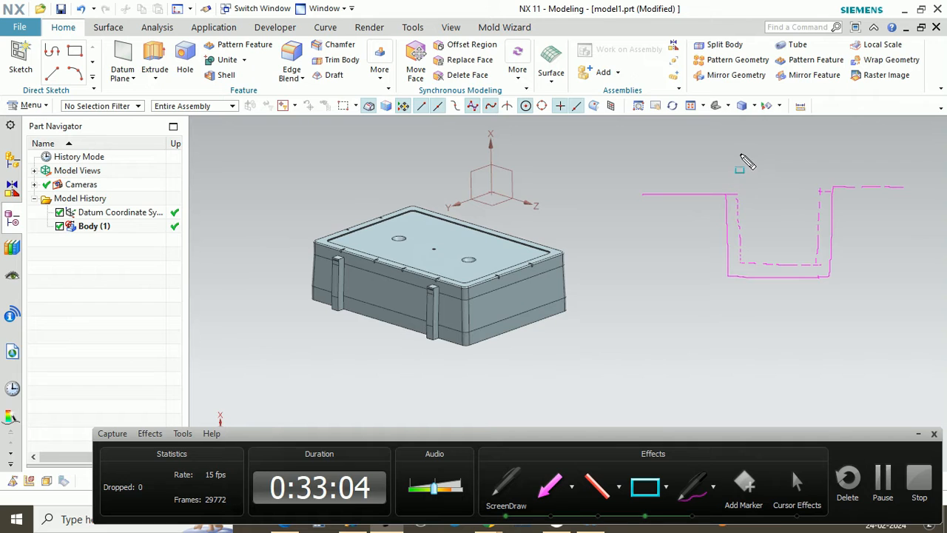
left_click_drag(739, 153, 817, 264)
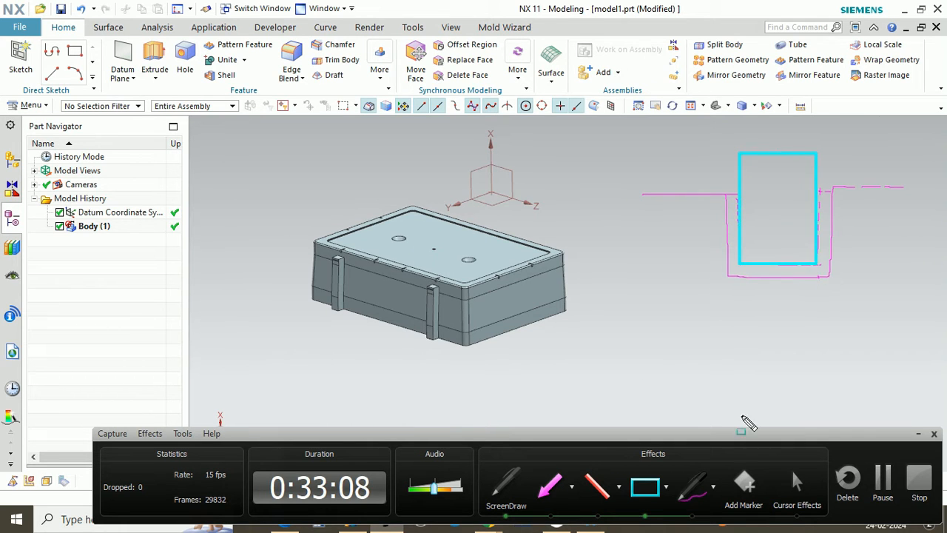
left_click(694, 485)
left_click_drag(763, 263, 770, 260)
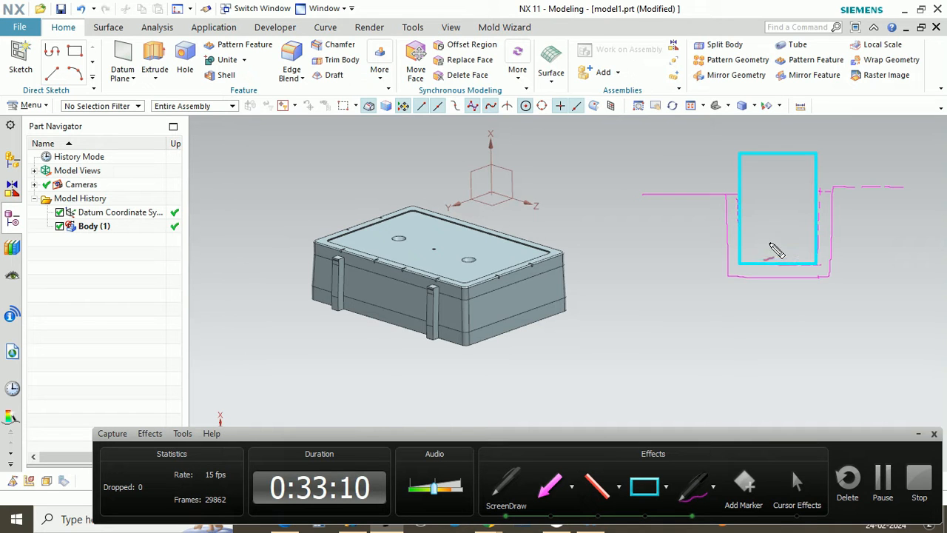
left_click_drag(634, 324, 676, 313)
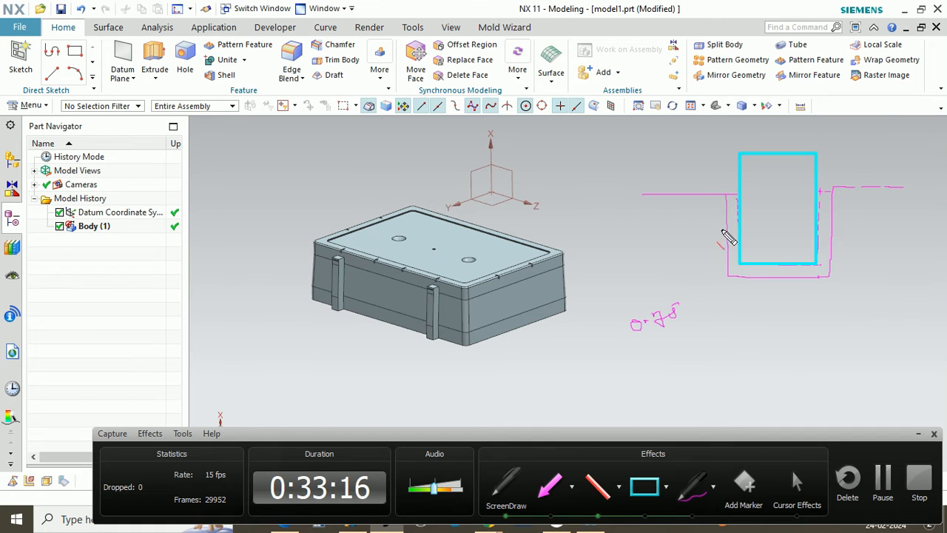
Step: Outline the gap around the electrode in red, underline 0.75, and draw a larger cyan rectangle around the first with a small mark at the pocket wall
mouse_move(734, 195)
left_mouse_down()
mouse_move(734, 268)
mouse_move(822, 272)
mouse_move(823, 194)
left_mouse_up()
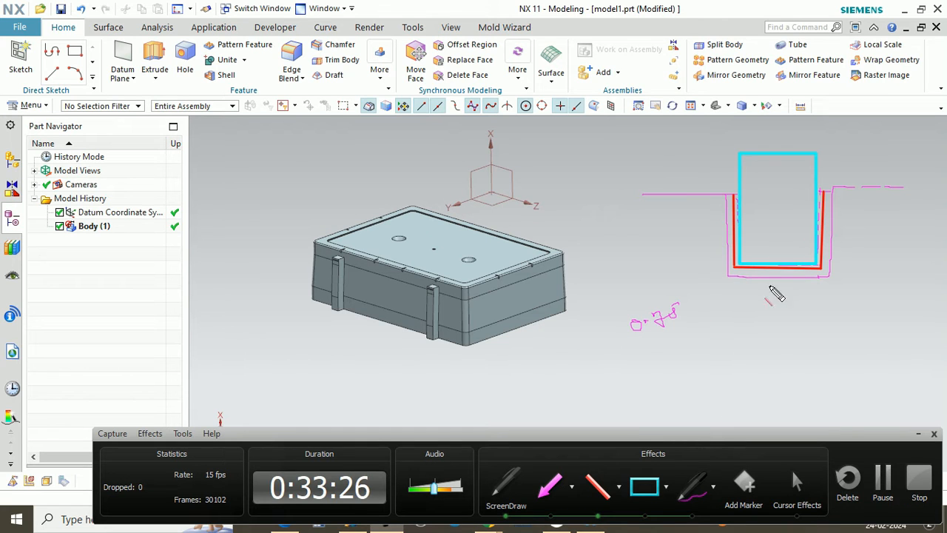
left_click(706, 499)
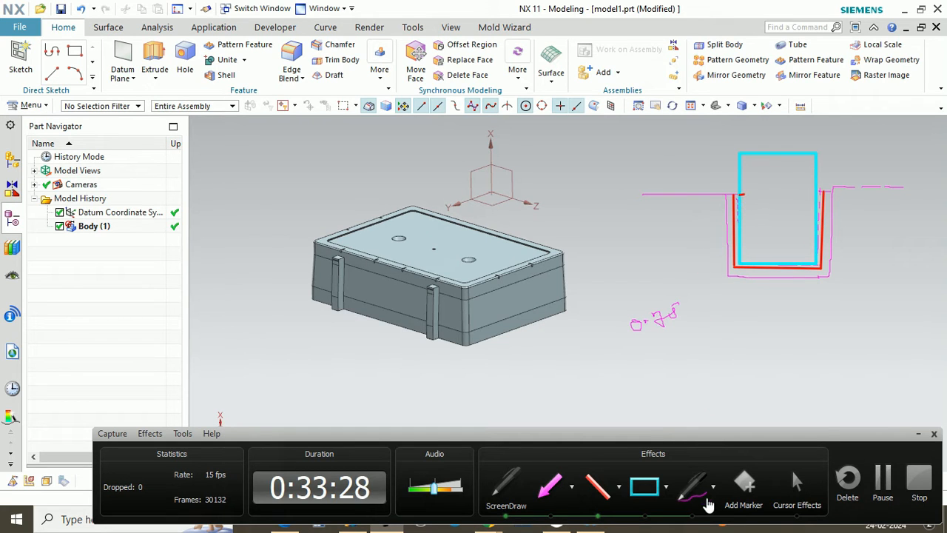
left_click_drag(661, 356, 682, 335)
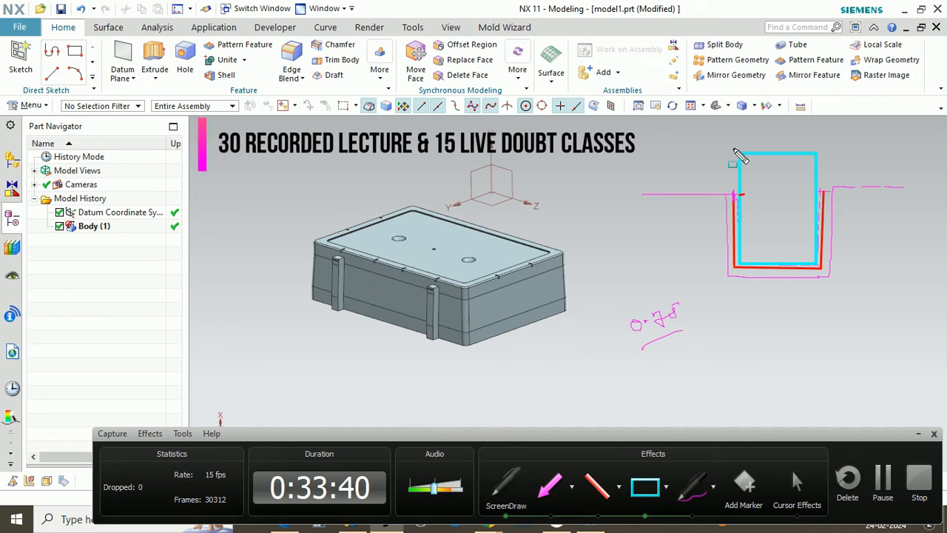
left_click_drag(736, 150, 825, 269)
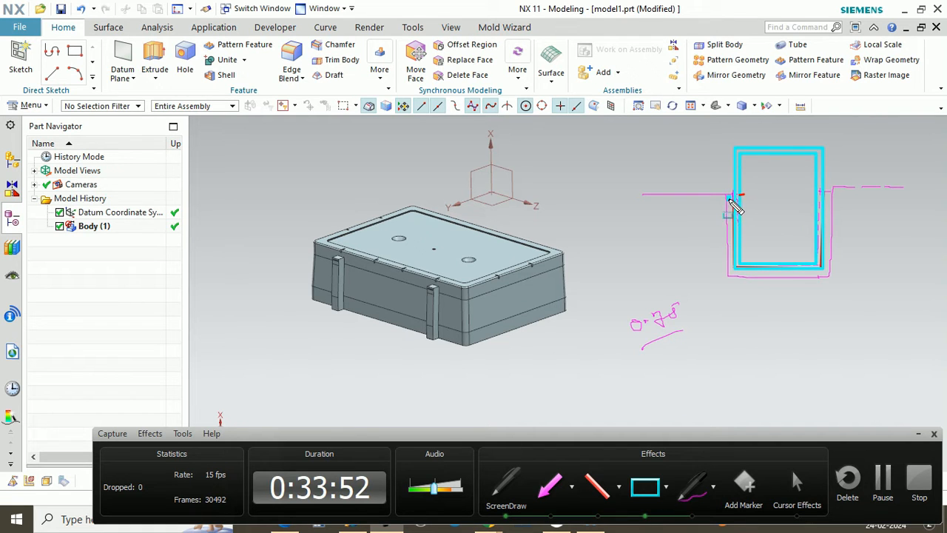
left_click_drag(732, 201, 733, 215)
left_click(694, 488)
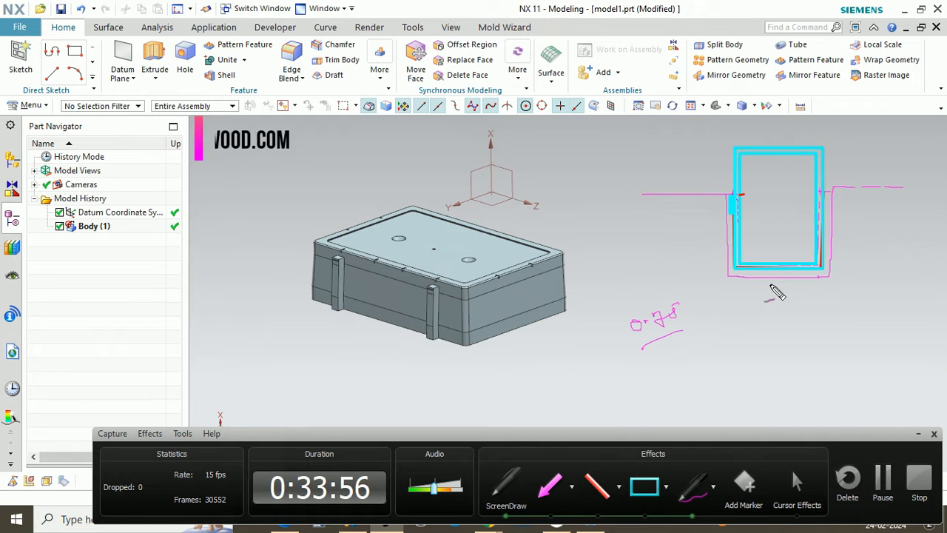
Step: Write a circled and ticked 150 beside the part, then the tolerance 50 ± 0.1 and an underlined 50 above it
mouse_move(608, 250)
left_mouse_down()
mouse_move(623, 275)
mouse_move(602, 237)
mouse_move(626, 217)
left_mouse_up()
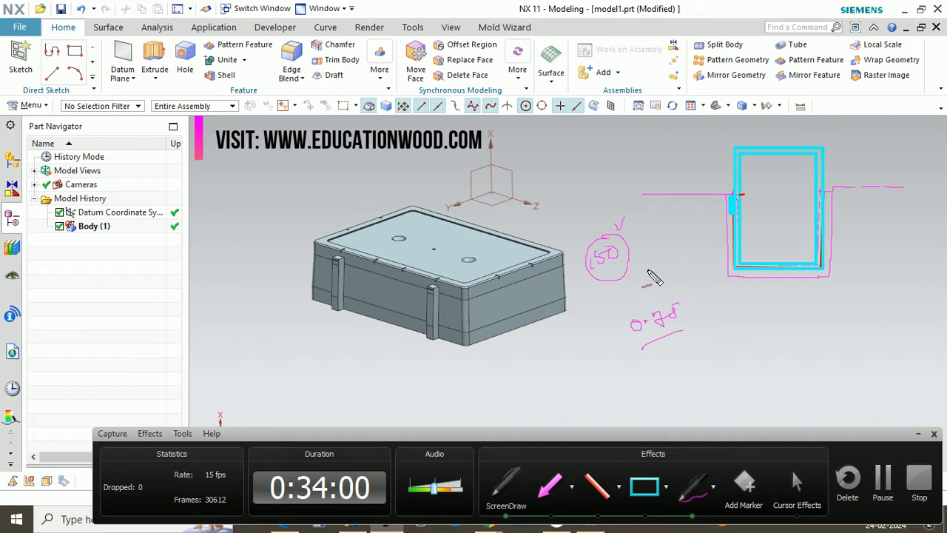
left_click_drag(273, 184, 277, 200)
left_click_drag(352, 175, 358, 185)
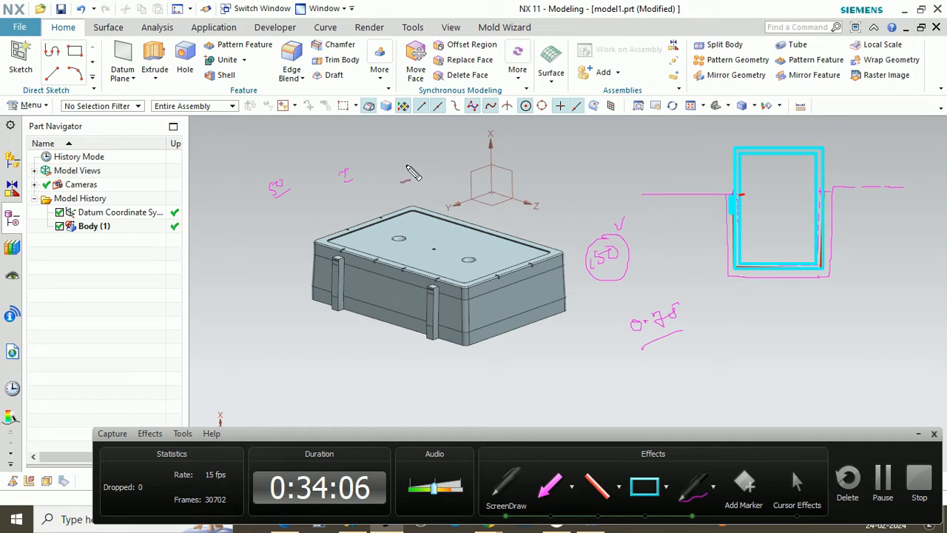
mouse_move(416, 169)
left_mouse_down()
mouse_move(386, 176)
mouse_move(413, 162)
left_mouse_up()
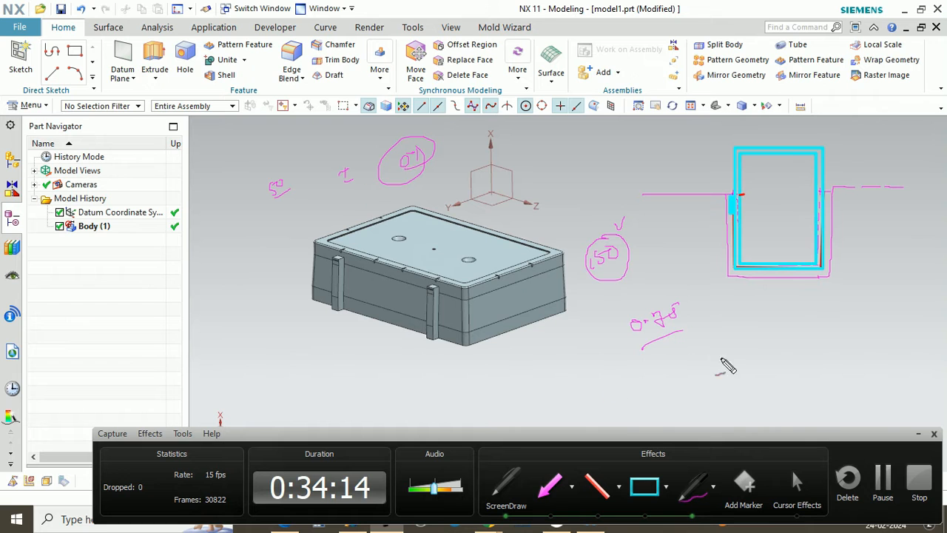
mouse_move(251, 225)
left_mouse_down()
mouse_move(249, 235)
mouse_move(262, 222)
mouse_move(279, 232)
left_mouse_up()
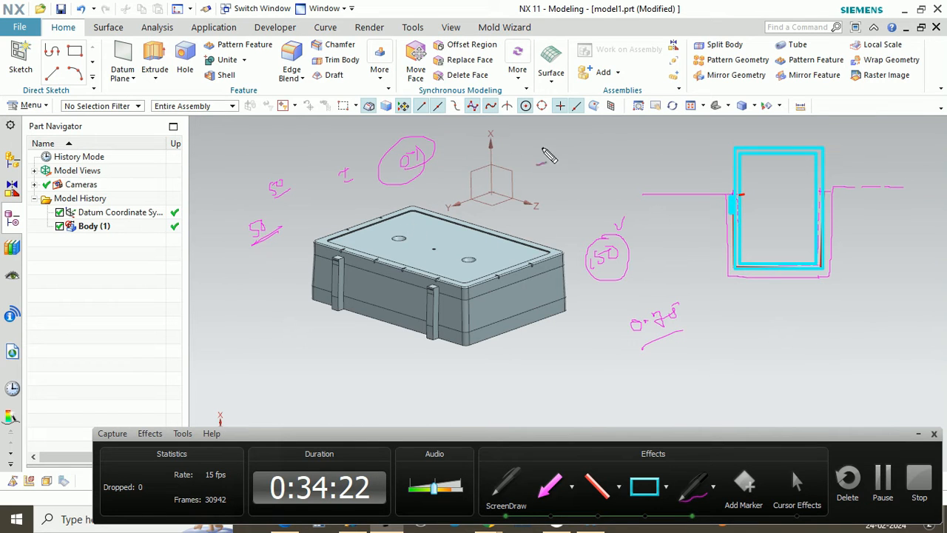
Step: Write 150 m with the m underlined above the part, and circle and tick the 0.75 value
left_click_drag(562, 138, 576, 145)
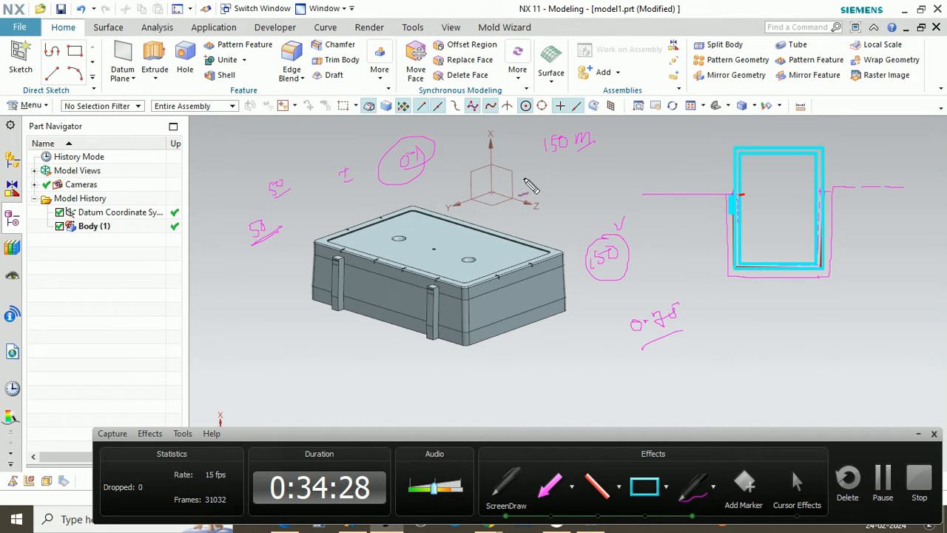
left_click_drag(657, 302, 657, 312)
left_click_drag(664, 279, 677, 268)
left_click_drag(813, 306, 822, 304)
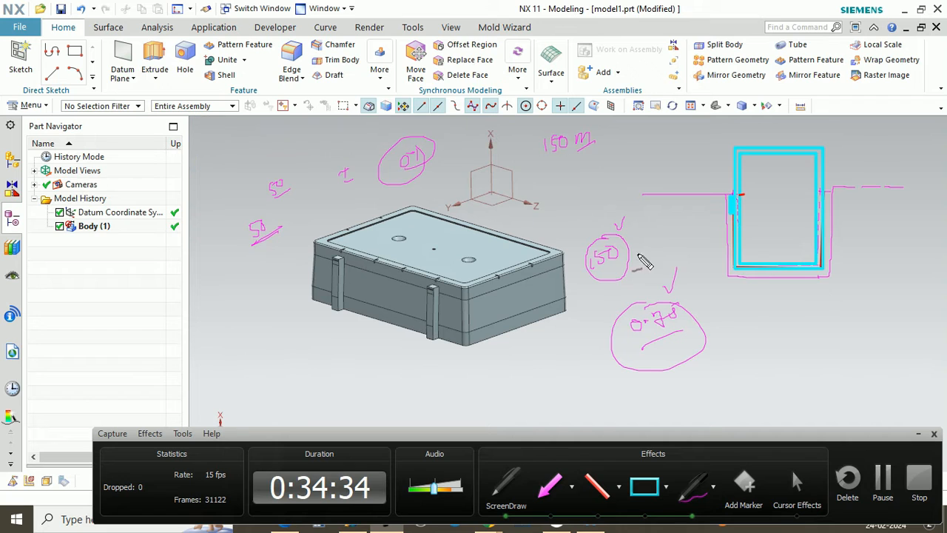
Step: Replace the scribbled-out 0.75 with a handwritten 0.075, and sketch an electrode above a workpiece with a hatched spark gap beside it
left_click_drag(742, 325, 799, 314)
mouse_move(623, 358)
left_mouse_down()
mouse_move(651, 332)
mouse_move(688, 337)
left_mouse_up()
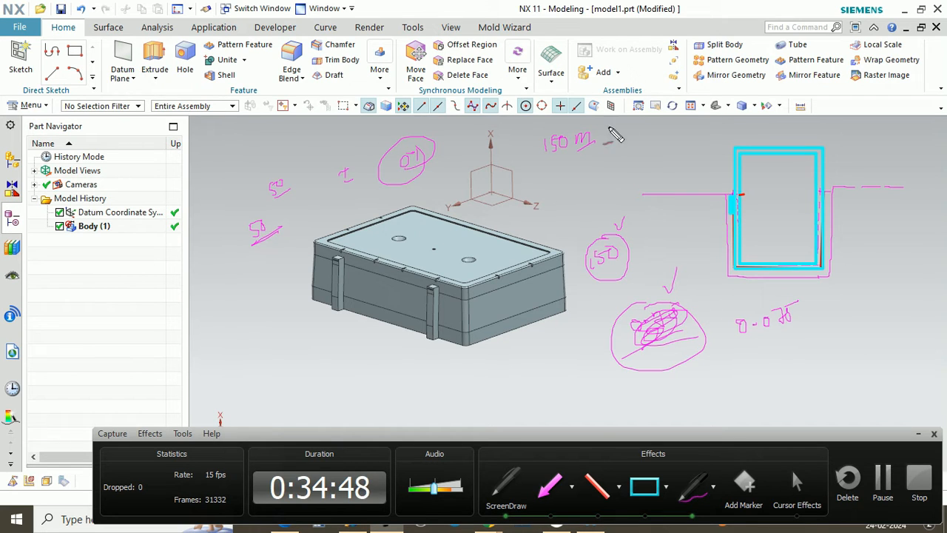
mouse_move(841, 356)
left_mouse_down()
mouse_move(887, 336)
mouse_move(866, 312)
left_mouse_up()
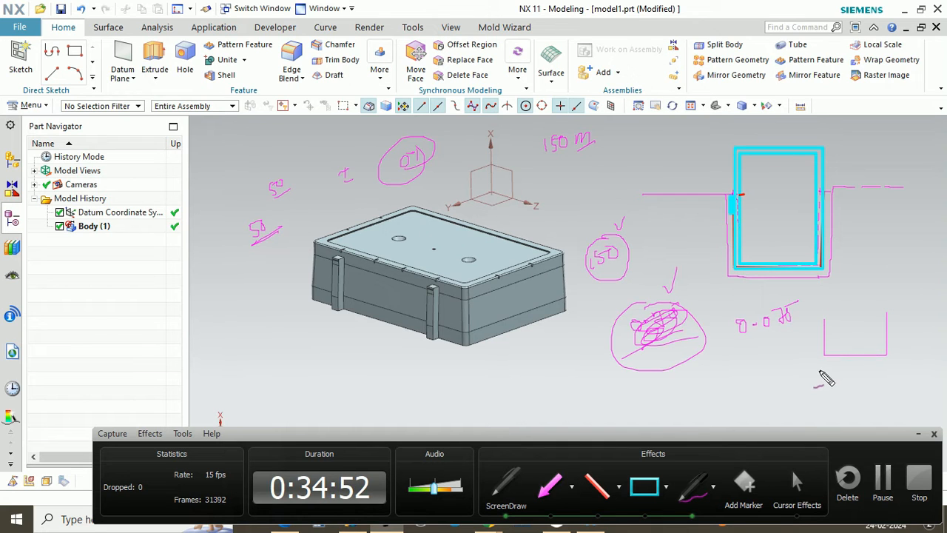
mouse_move(823, 374)
left_mouse_down()
mouse_move(847, 366)
mouse_move(889, 394)
left_mouse_up()
mouse_move(854, 359)
left_mouse_down()
mouse_move(870, 362)
mouse_move(843, 379)
mouse_move(844, 355)
mouse_move(862, 373)
mouse_move(885, 364)
mouse_move(854, 396)
left_mouse_up()
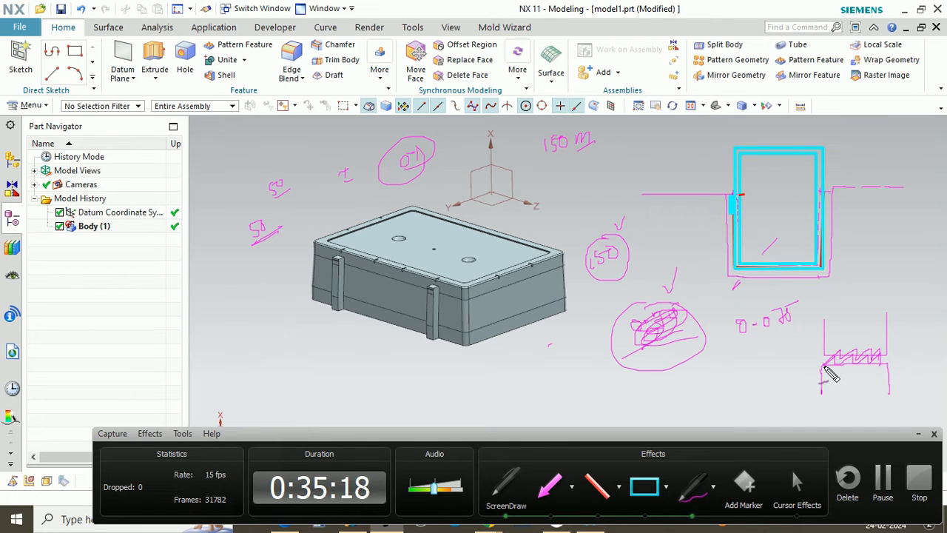
left_click_drag(888, 367, 890, 394)
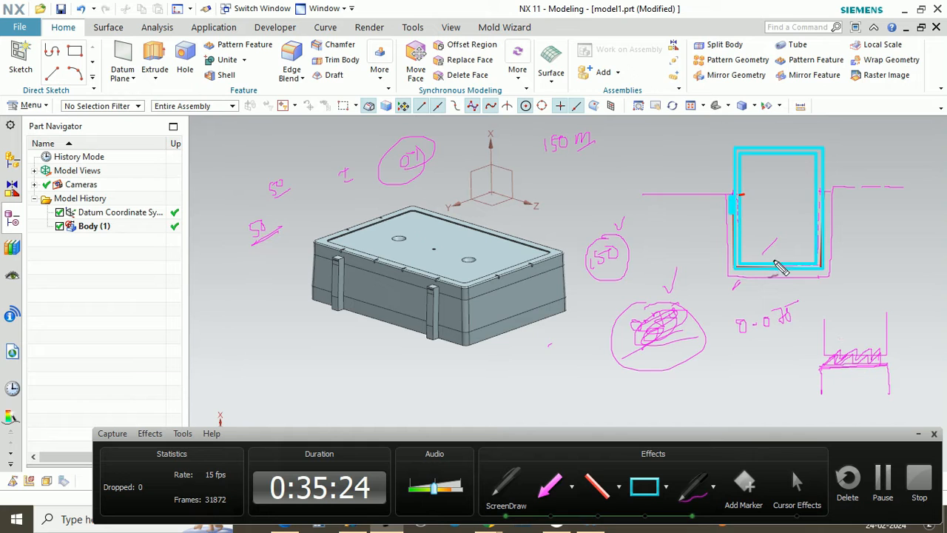
Step: Mark plus and minus polarity with a connecting arc, hatch the pocket's bottom gap and write the dielectric label, then clear all drawn annotations
left_click_drag(775, 189, 774, 210)
mouse_move(687, 247)
left_mouse_down()
mouse_move(701, 244)
mouse_move(692, 265)
mouse_move(677, 148)
mouse_move(743, 137)
mouse_move(762, 182)
left_mouse_up()
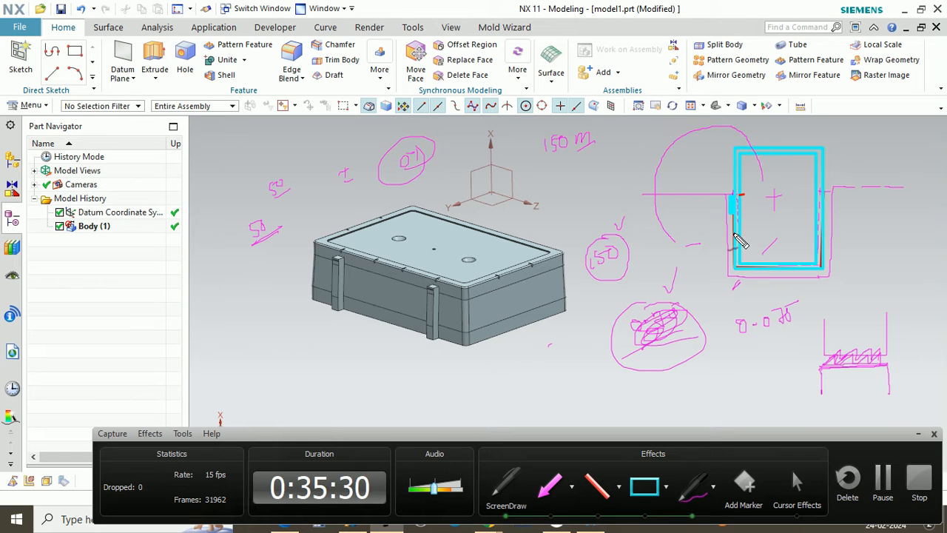
left_click_drag(755, 274, 774, 278)
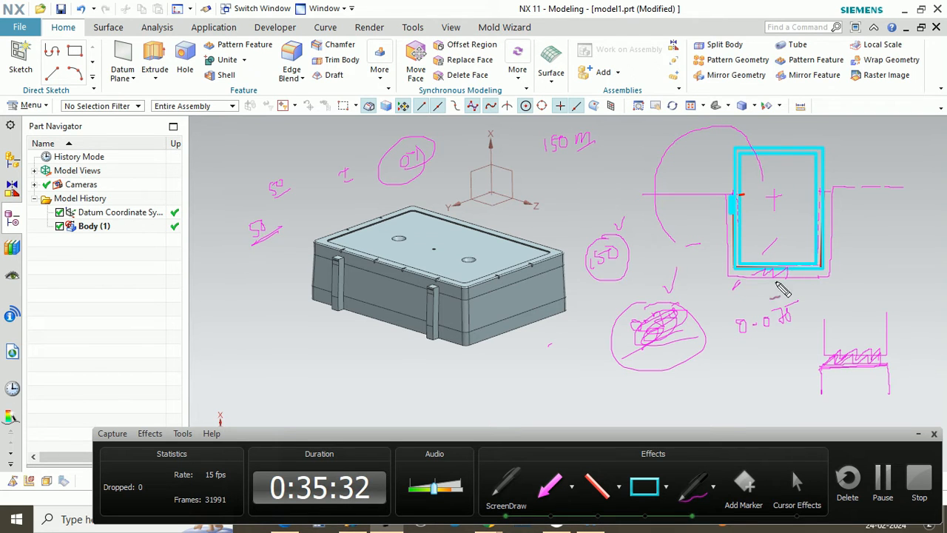
mouse_move(510, 332)
left_mouse_down()
mouse_move(506, 354)
mouse_move(518, 337)
mouse_move(551, 341)
mouse_move(574, 329)
mouse_move(578, 347)
mouse_move(541, 390)
left_mouse_up()
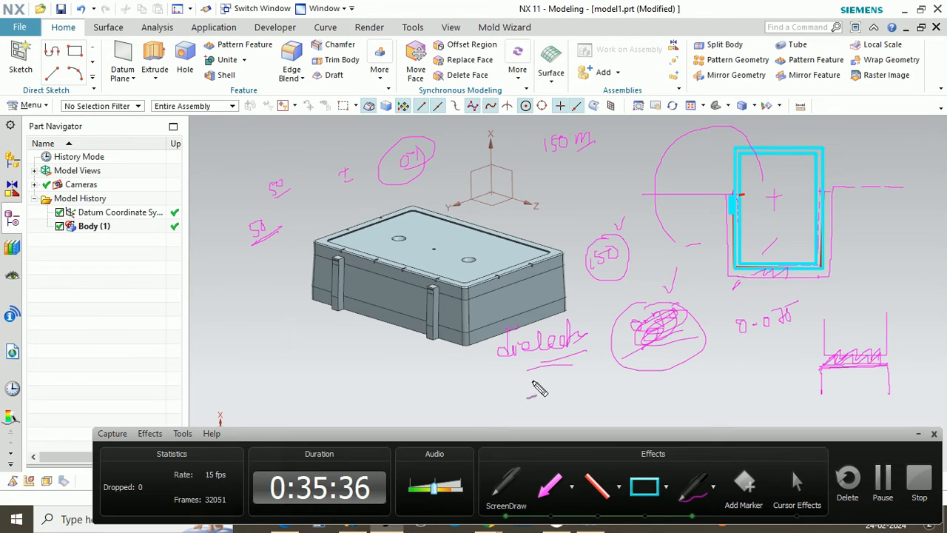
key("Escape")
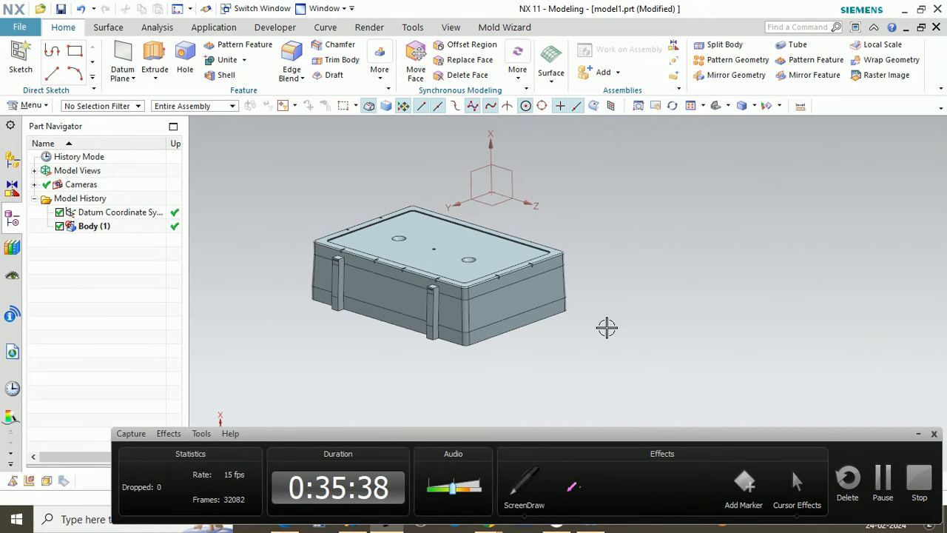
Step: Examine the small notches along the part's front upper edge and the ribs on its side wall
scroll(622, 308, "down", 2)
scroll(552, 291, "up", 2)
scroll(501, 277, "down", 1)
scroll(502, 278, "up", 1)
left_click_drag(606, 434, 616, 416)
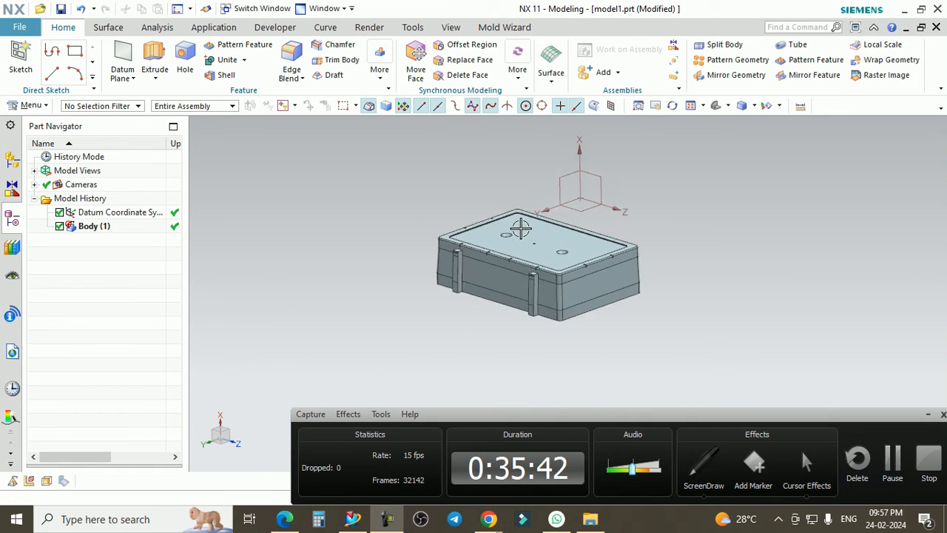
scroll(592, 239, "up", 1)
left_click(591, 240)
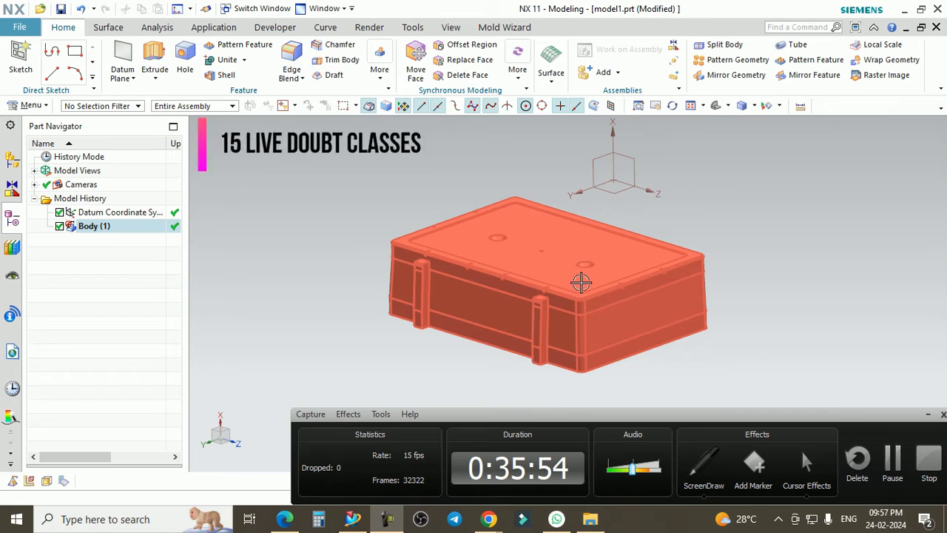
scroll(584, 289, "down", 2)
scroll(586, 294, "up", 3)
scroll(488, 314, "up", 5)
scroll(490, 317, "up", 2)
middle_click_drag(486, 318, 507, 314)
scroll(507, 314, "down", 1)
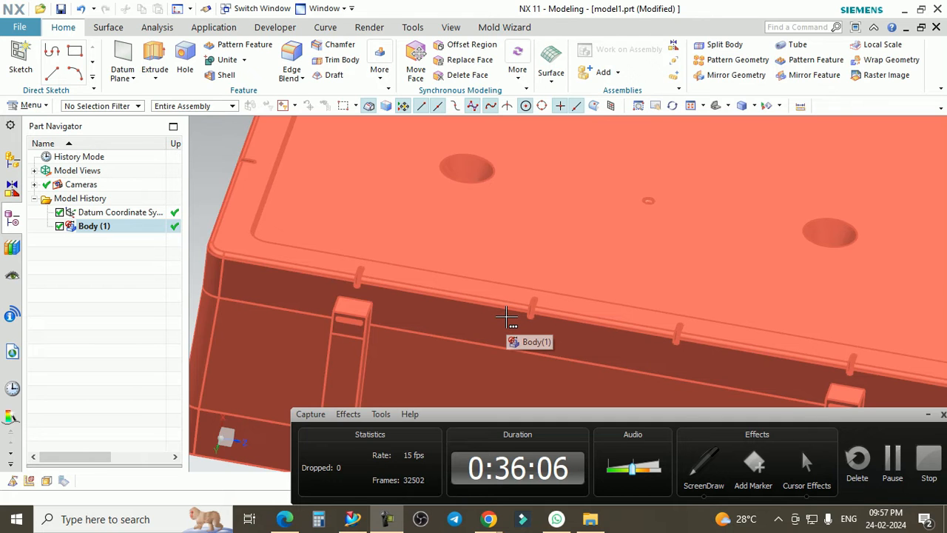
scroll(430, 317, "down", 4)
scroll(508, 307, "up", 4)
middle_click_drag(477, 319, 460, 300)
left_click_drag(549, 418, 551, 427)
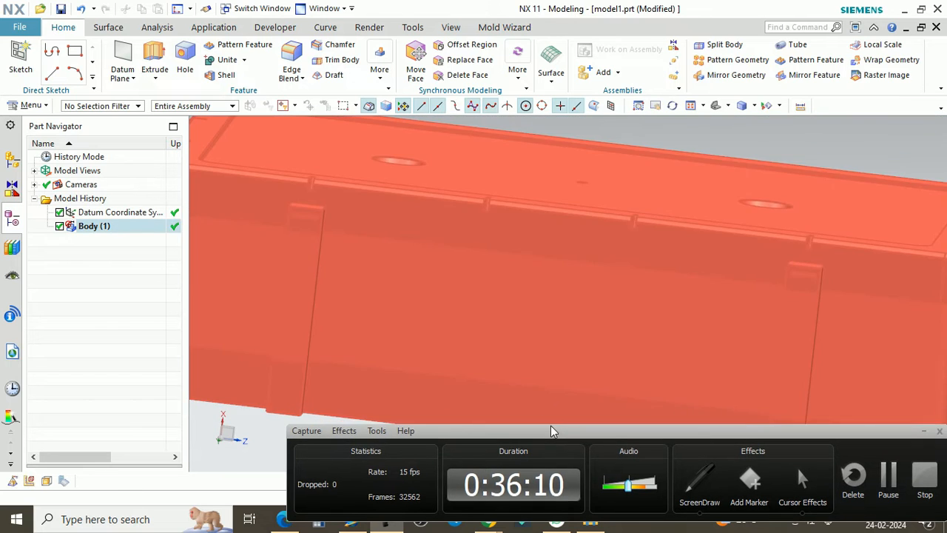
scroll(523, 337, "down", 3)
middle_click_drag(522, 285, 487, 313)
scroll(469, 306, "up", 2)
scroll(475, 307, "up", 2)
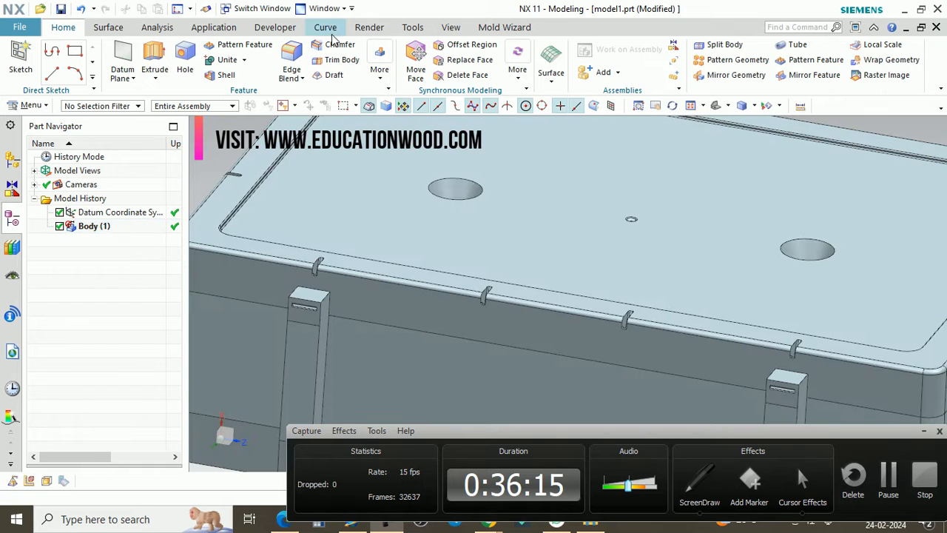
Step: Copy the faces of one small notch on the front upper edge using Offset Surface with a 0 mm offset
left_click(331, 31)
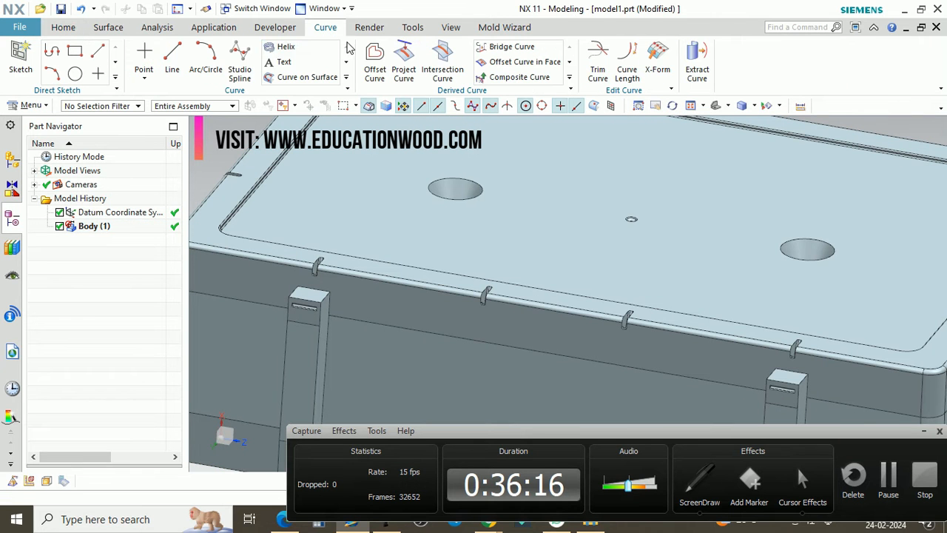
left_click(111, 28)
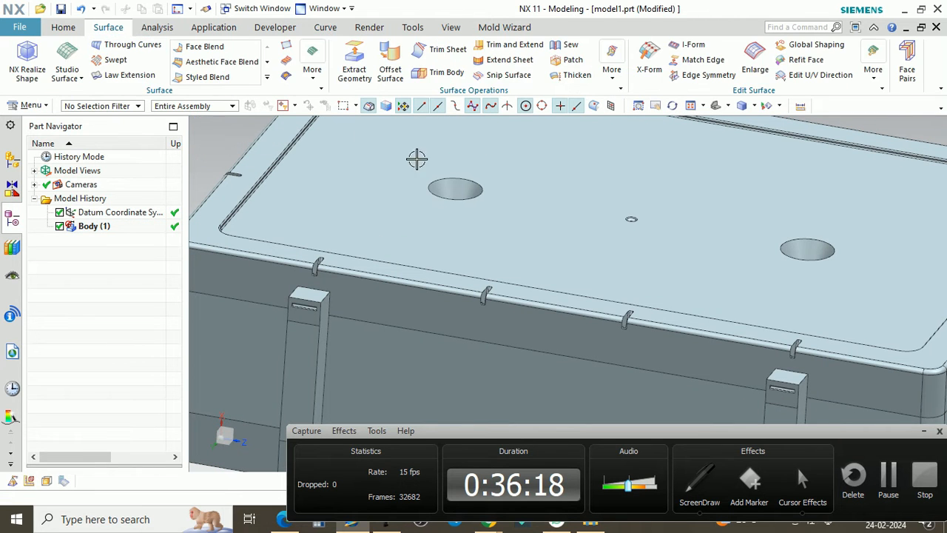
scroll(414, 155, "down", 3)
left_click(404, 133)
left_click(388, 82)
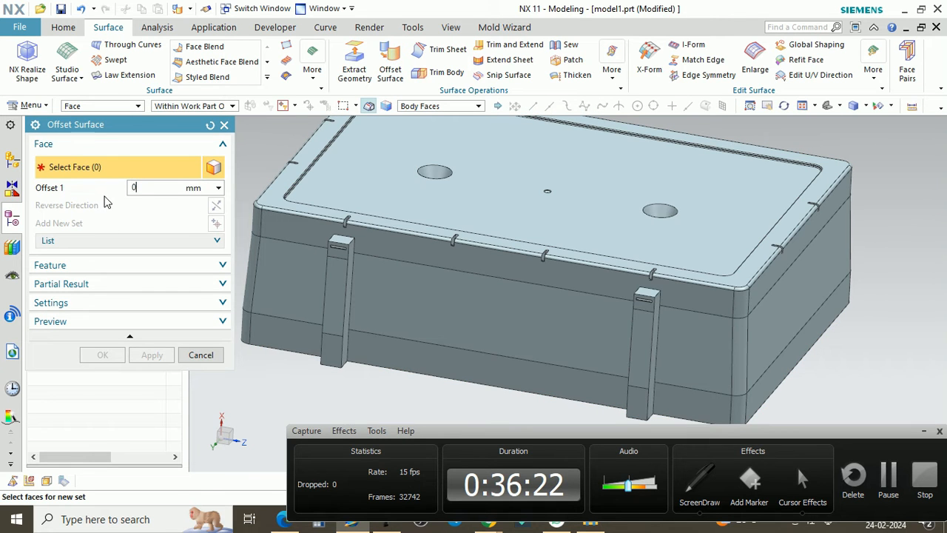
scroll(493, 254, "up", 3)
middle_click_drag(440, 250, 615, 264)
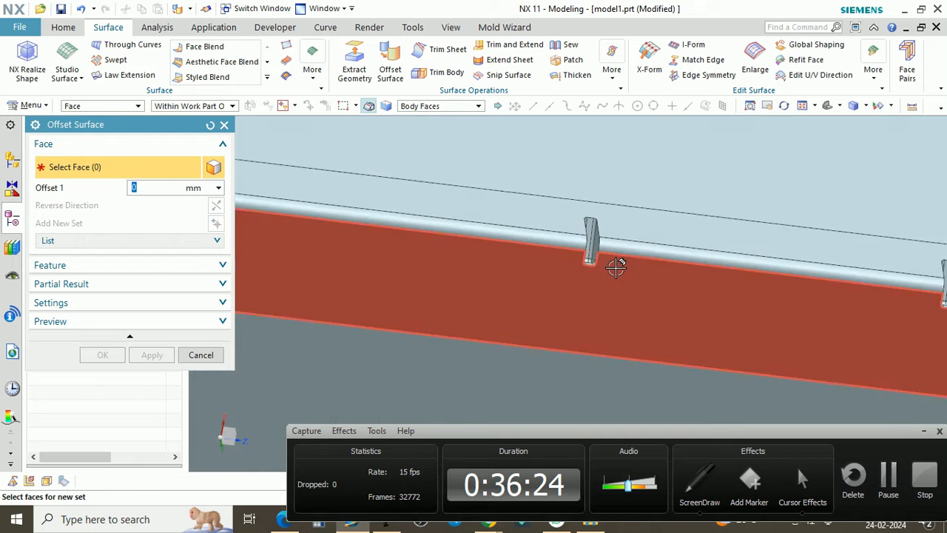
left_click(603, 285)
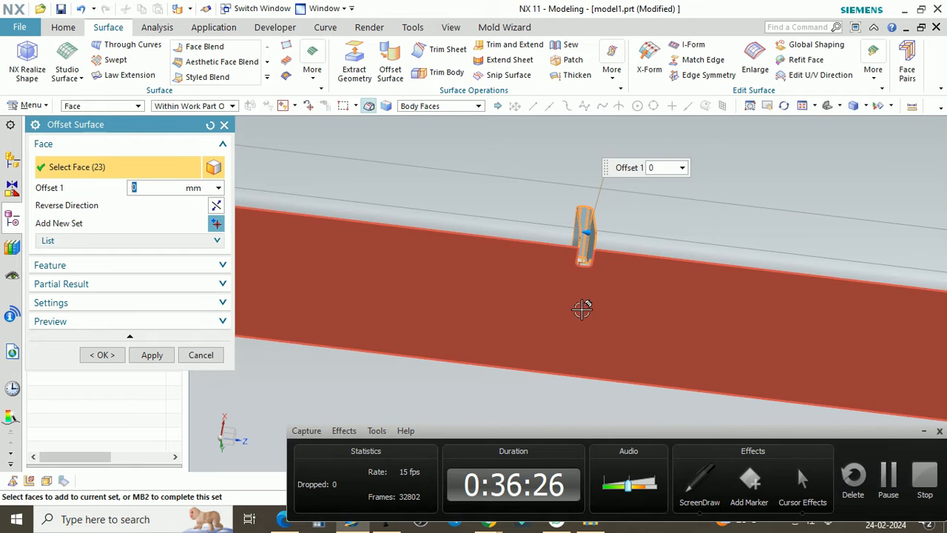
middle_click_drag(609, 267, 567, 249)
left_click(99, 354)
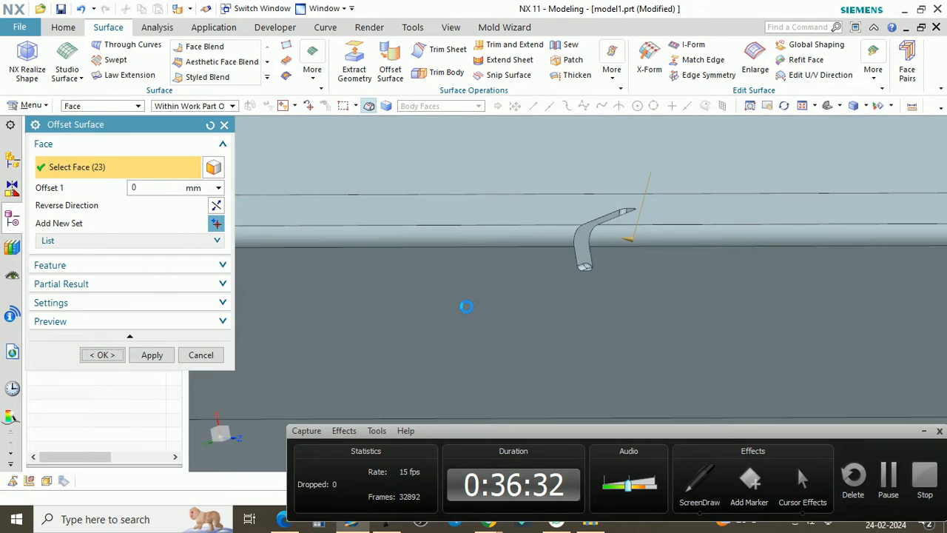
Step: Hide the solid body, leaving the copied notch surface displayed
key("ctrl+shift+i")
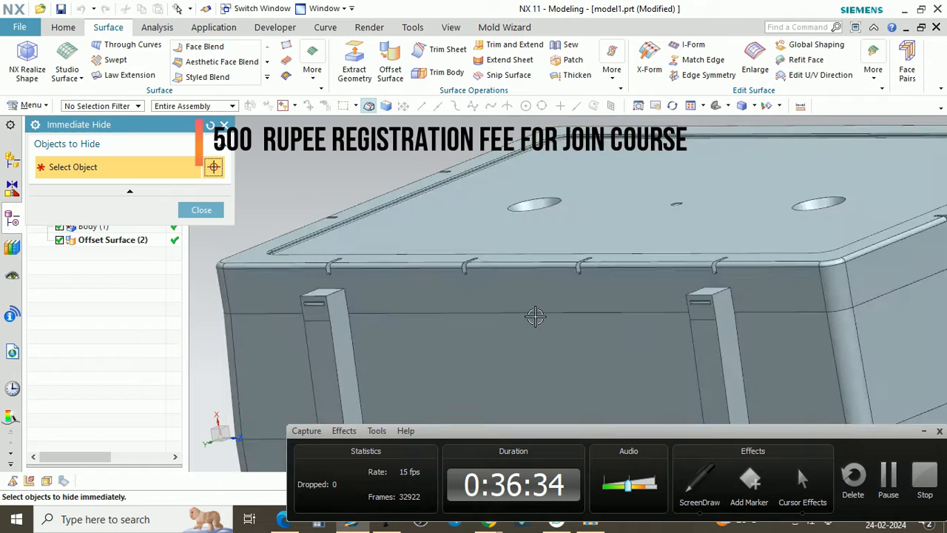
left_click(535, 316)
middle_click_drag(497, 250, 453, 248)
left_click(201, 210)
Step: Examine the shape and open sides of the isolated notch surface
scroll(591, 302, "down", 4)
middle_click_drag(578, 303, 544, 308)
scroll(526, 241, "up", 6)
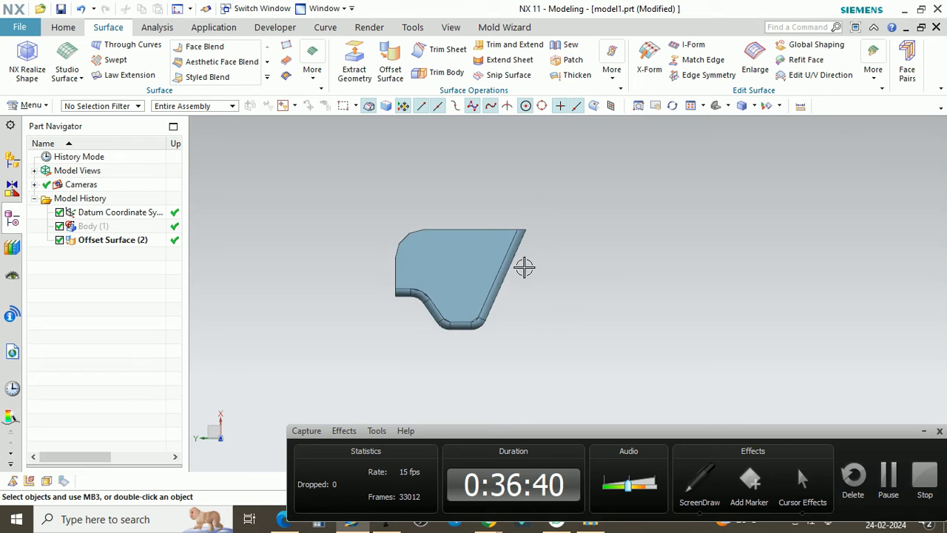
scroll(527, 284, "down", 1)
middle_click_drag(530, 285, 543, 288)
scroll(397, 312, "down", 4)
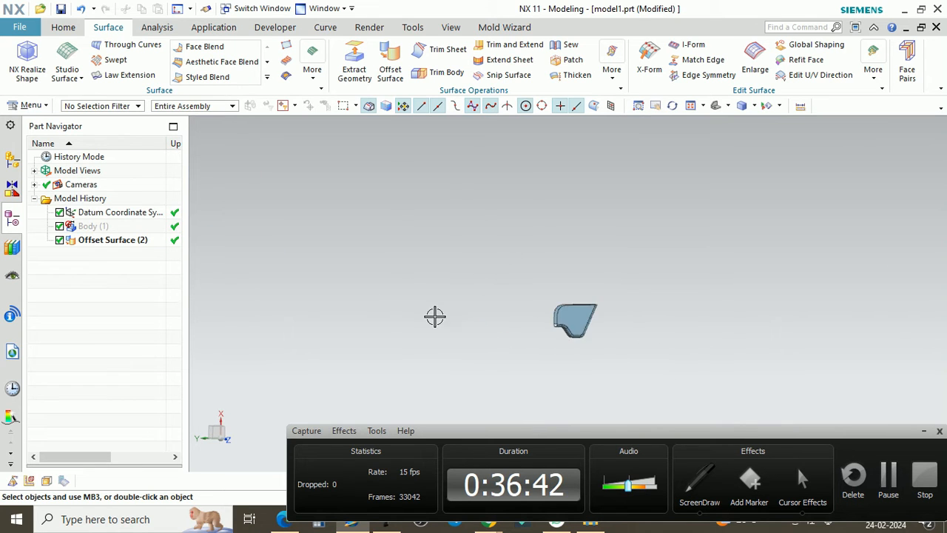
scroll(525, 320, "up", 5)
scroll(451, 289, "down", 2)
mouse_move(550, 302)
middle_mouse_down()
mouse_move(567, 306)
mouse_move(556, 311)
middle_mouse_up()
Step: Start an Extend Sheet on the notch surface's straight open edge and the adjoining fillet edge, with a 10 mm offset
left_click(63, 27)
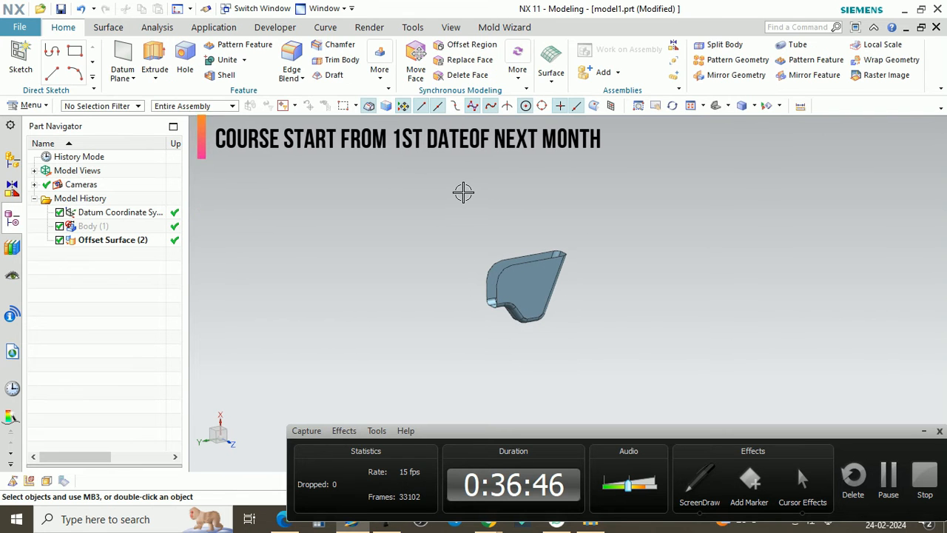
left_click(108, 27)
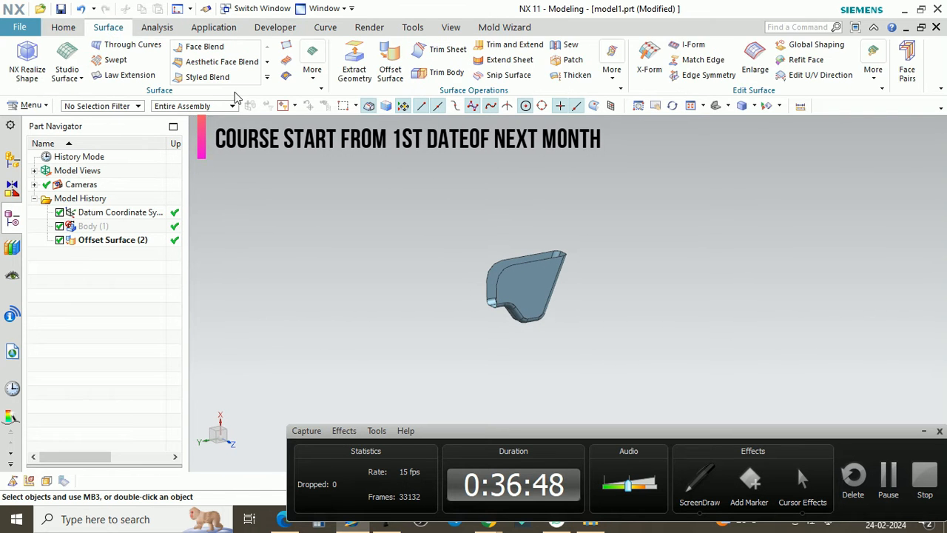
left_click(505, 59)
scroll(495, 294, "up", 3)
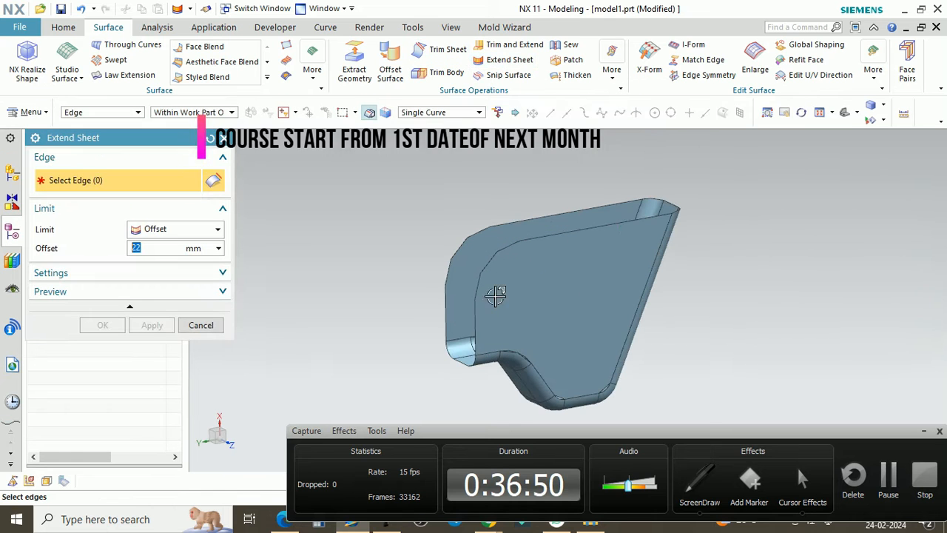
left_click(476, 311)
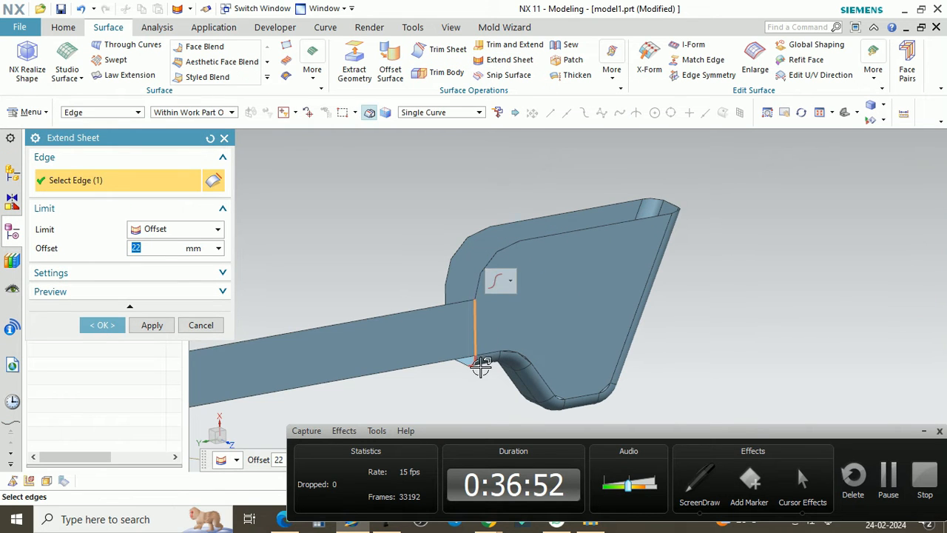
scroll(481, 366, "up", 3)
left_click(467, 363)
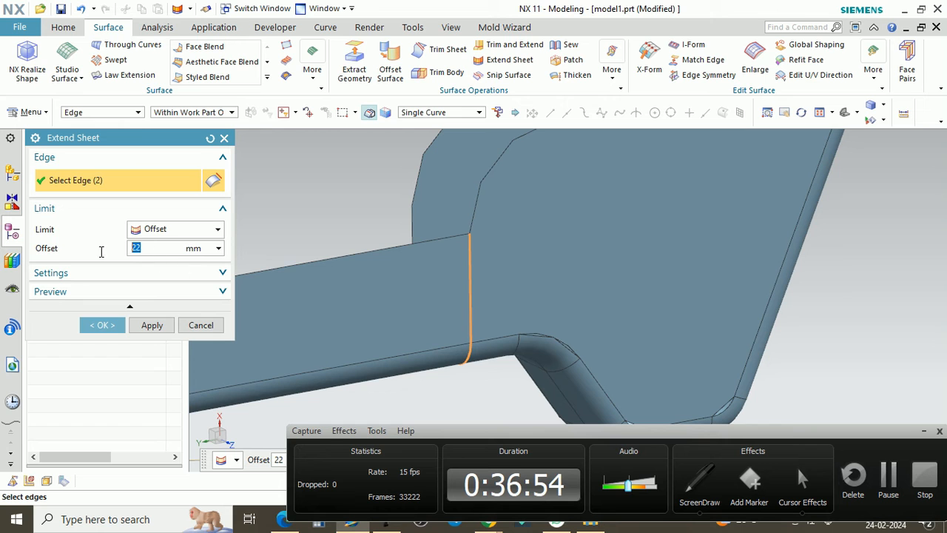
type("10")
key("Return")
Step: Add the bottom, opposite fillet and opposite straight edges of the notch's open end to the sheet extension
scroll(454, 281, "down", 5)
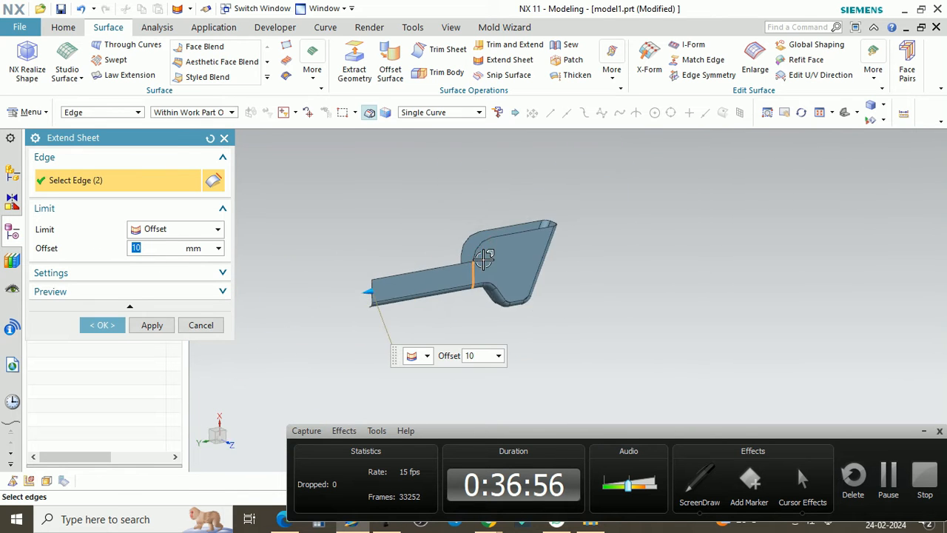
middle_click_drag(504, 256, 575, 266)
scroll(581, 272, "up", 8)
scroll(565, 308, "down", 8)
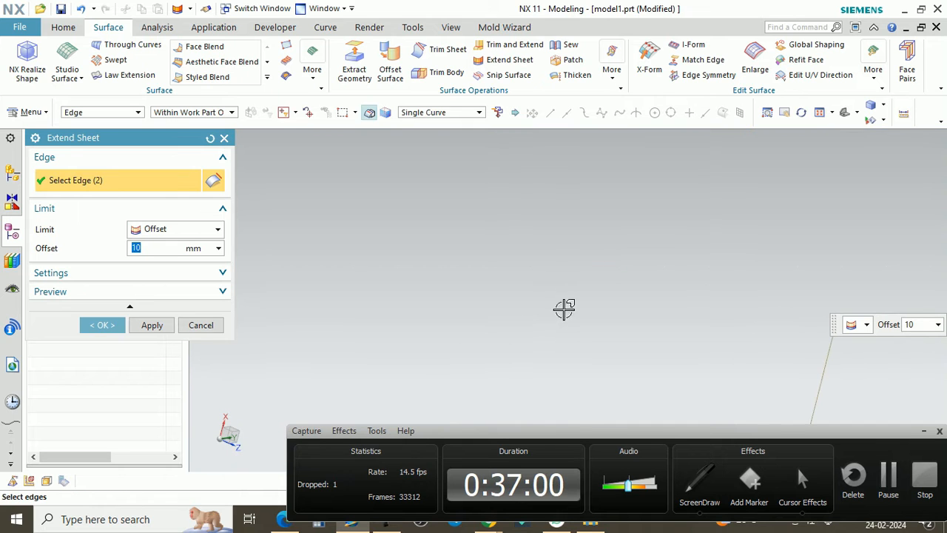
scroll(562, 333, "up", 8)
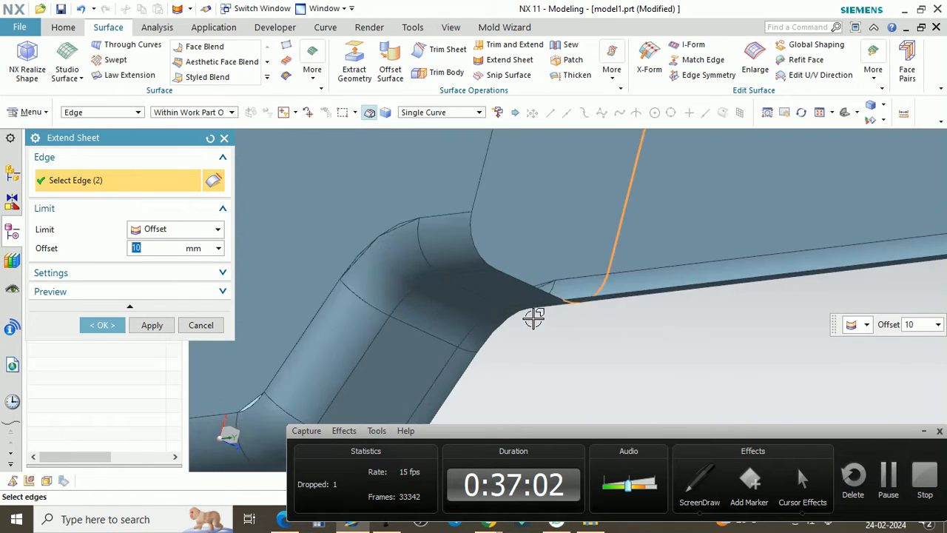
left_click(537, 255)
scroll(520, 297, "down", 4)
left_click(476, 243)
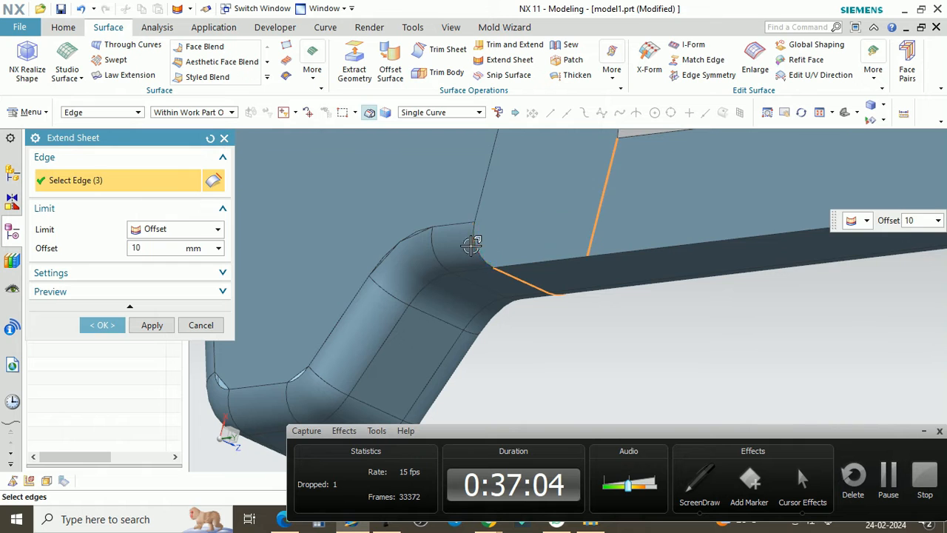
left_click(480, 193)
Step: Set edge selection to Tangent Curves and add the notch surface's rounded open edge chain to the sheet extension
scroll(450, 247, "down", 3)
middle_click_drag(451, 247, 425, 142)
left_click(436, 111)
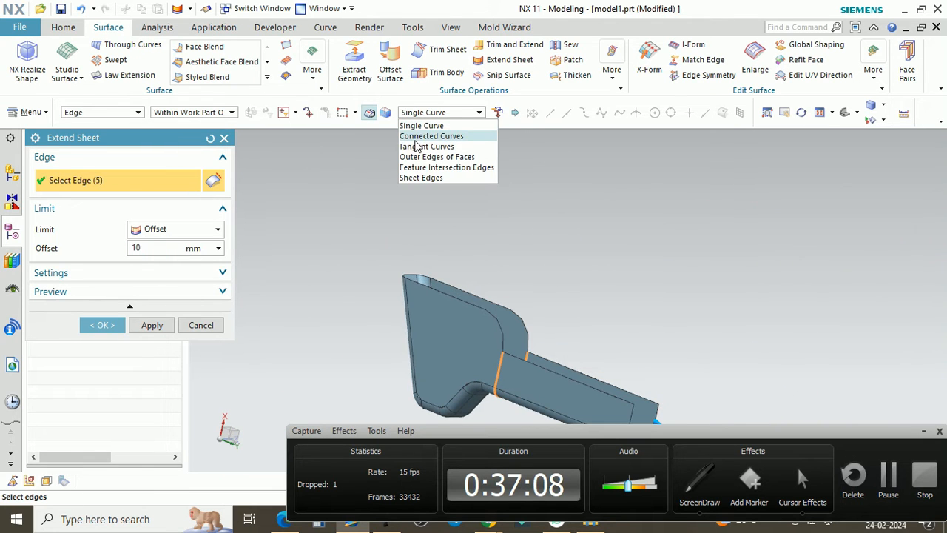
left_click(410, 146)
scroll(449, 258, "up", 5)
left_click(511, 206)
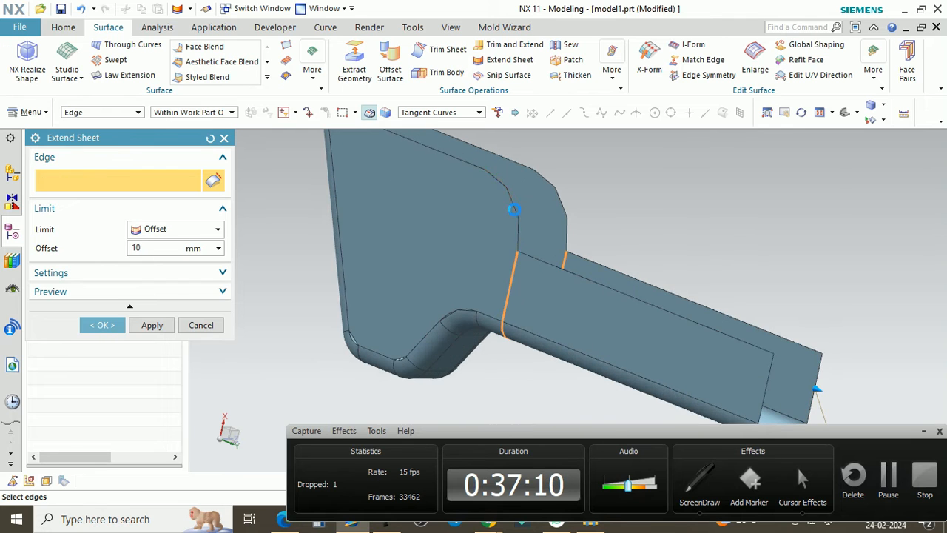
middle_click_drag(511, 206, 460, 234)
scroll(459, 233, "down", 4)
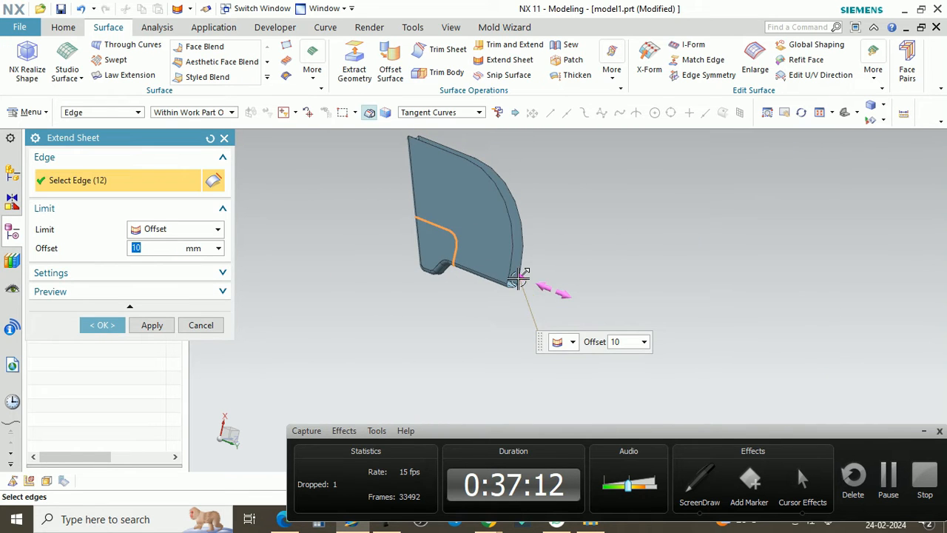
Step: Set the sheet extension offset to 11 mm and create the extended sheet
left_click_drag(522, 277, 528, 276)
middle_click_drag(527, 271, 509, 241)
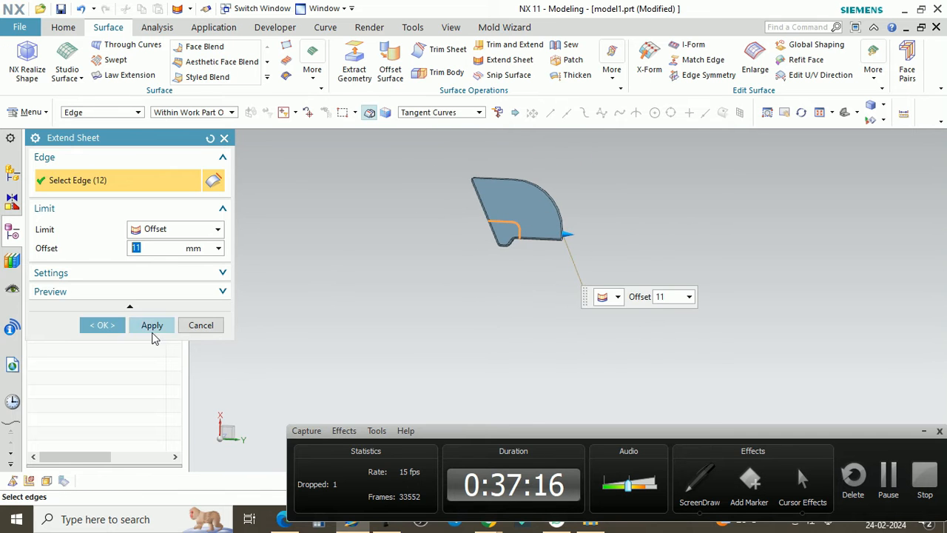
left_click(102, 325)
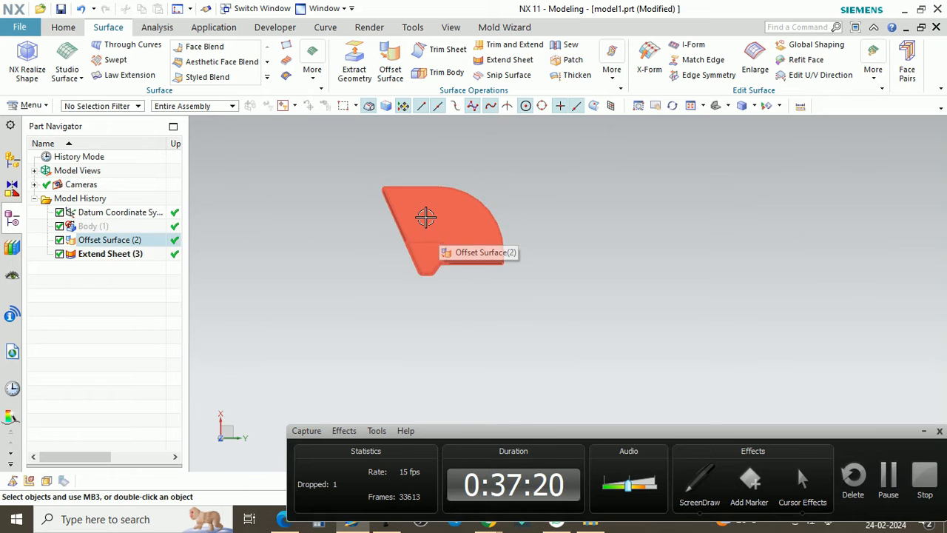
middle_click_drag(448, 238, 339, 279)
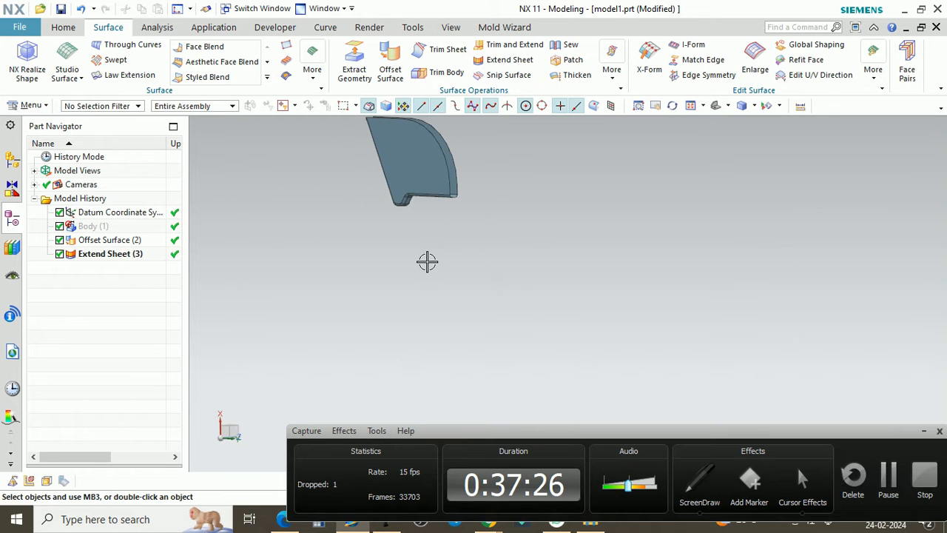
Step: Show the hidden solid body again and orient the view square to the extended sheet's flat side
key("ctrl+shift+u")
scroll(418, 245, "down", 6)
scroll(535, 247, "up", 4)
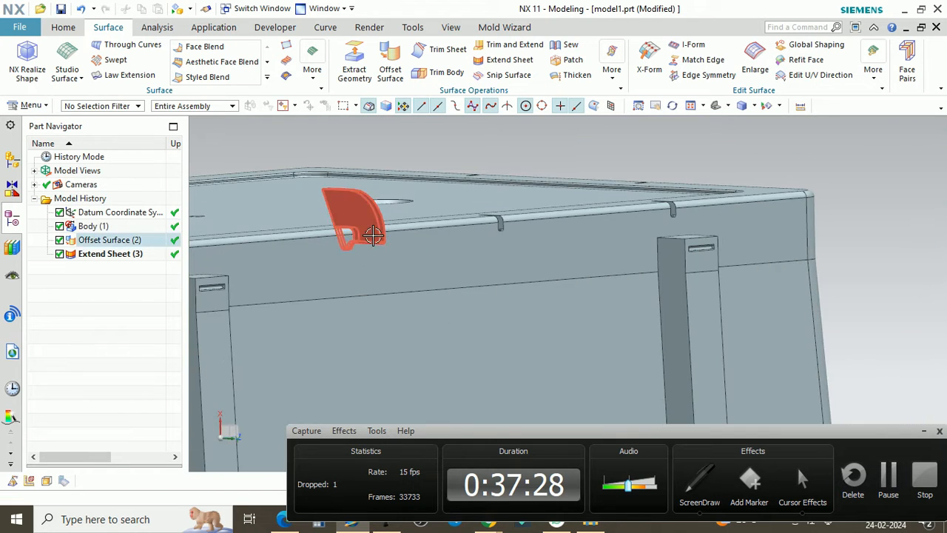
middle_click_drag(374, 235, 491, 245)
scroll(397, 233, "down", 3)
scroll(368, 233, "up", 5)
key("F8")
scroll(398, 209, "down", 2)
scroll(409, 211, "up", 3)
scroll(443, 214, "down", 3)
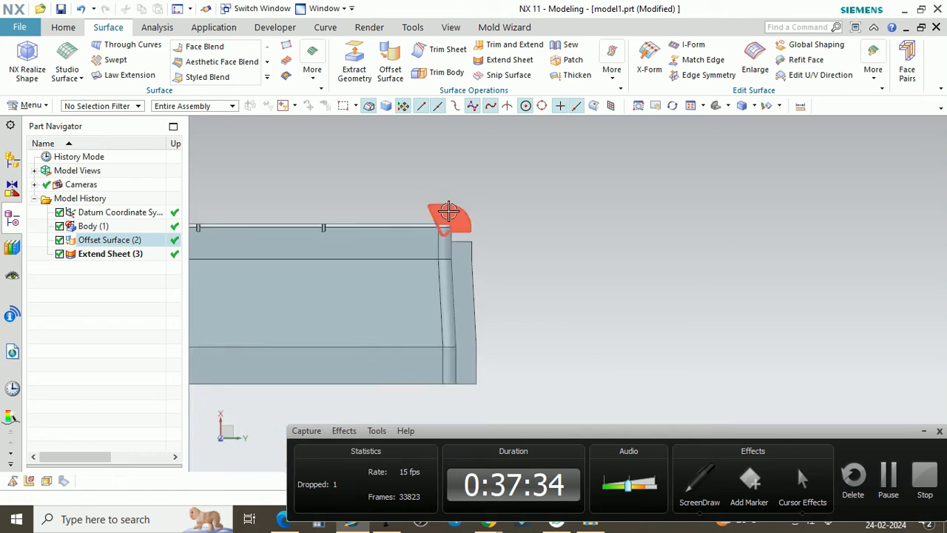
scroll(457, 214, "up", 3)
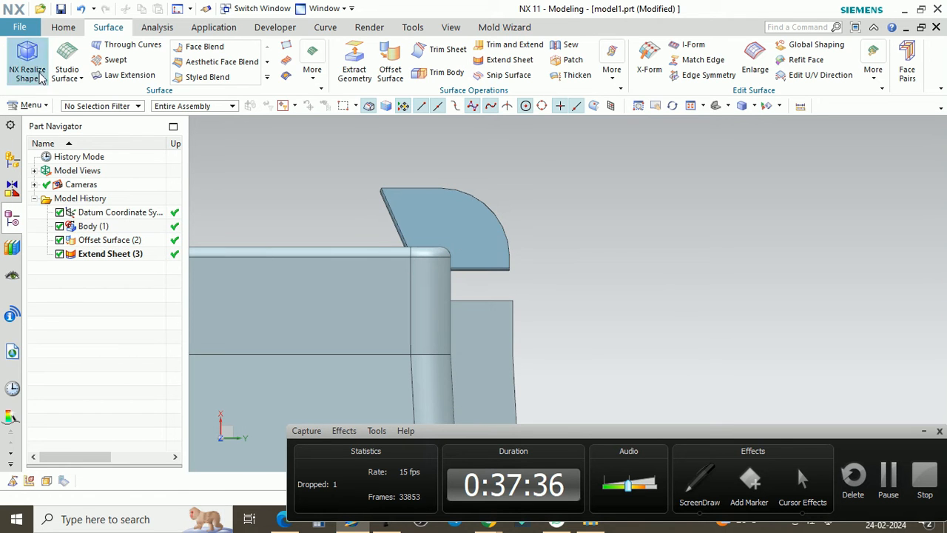
Step: Create a sketch on the flat side face of the extended sheet
left_click(60, 29)
left_click(12, 60)
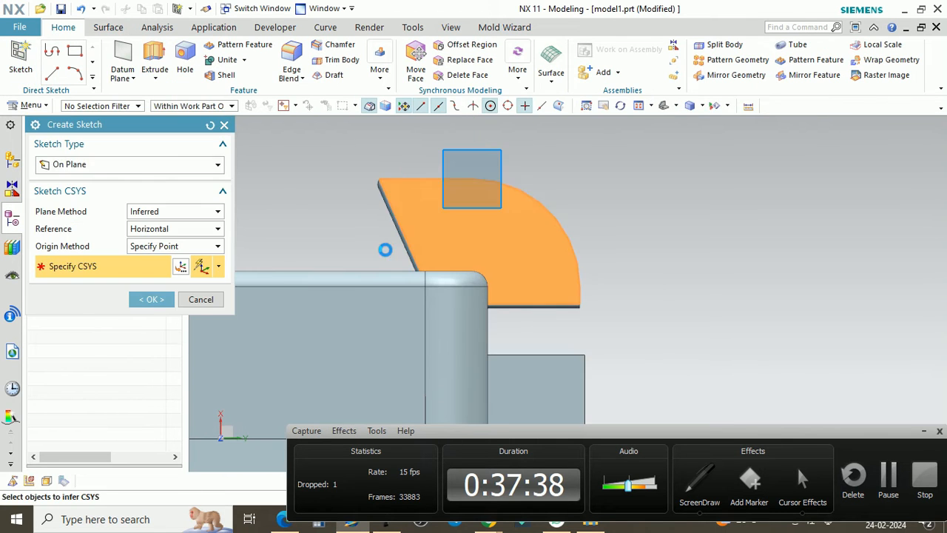
left_click(385, 247)
left_click(164, 300)
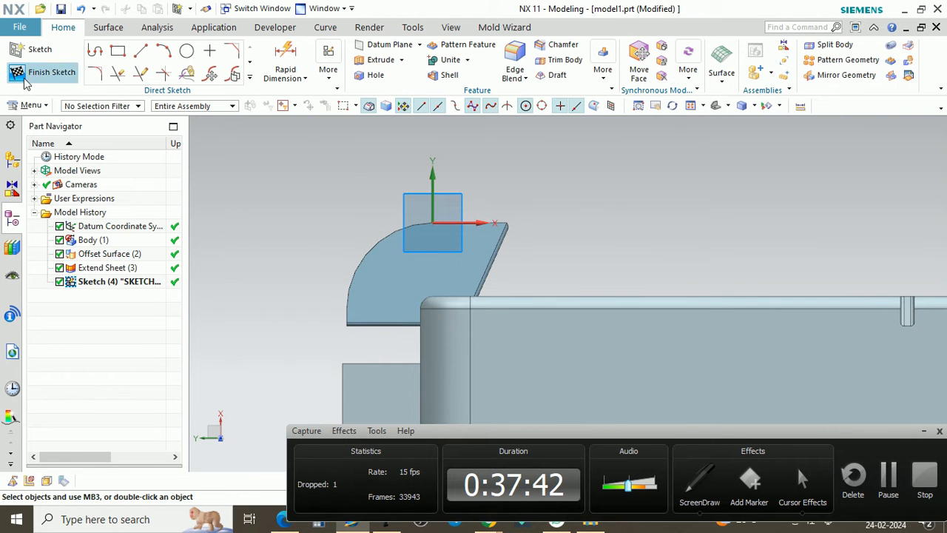
Step: Sketch a vertical line and a connected horizontal line about 19 mm long across the extended sheet, outside the body corner
left_click(141, 50)
left_click(355, 287)
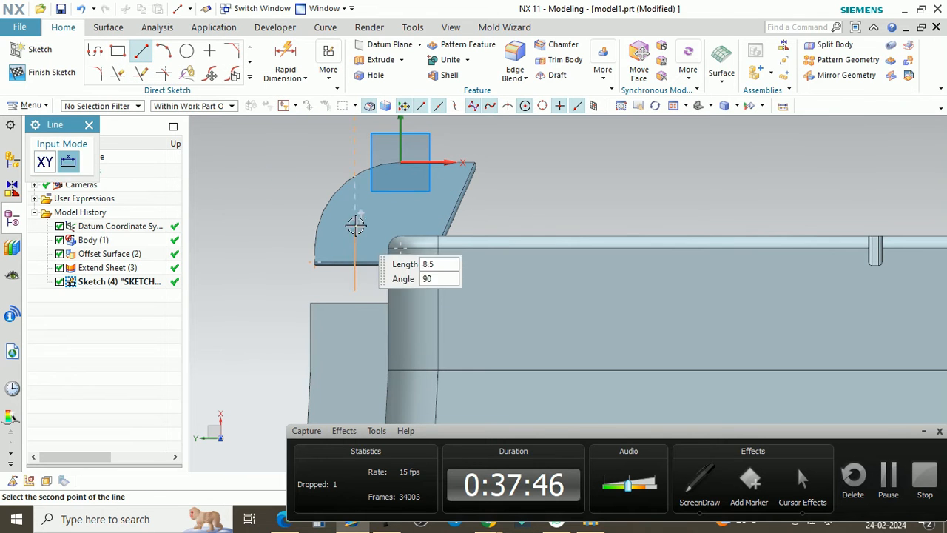
left_click(355, 200)
scroll(355, 200, "up", 2)
left_click(356, 199)
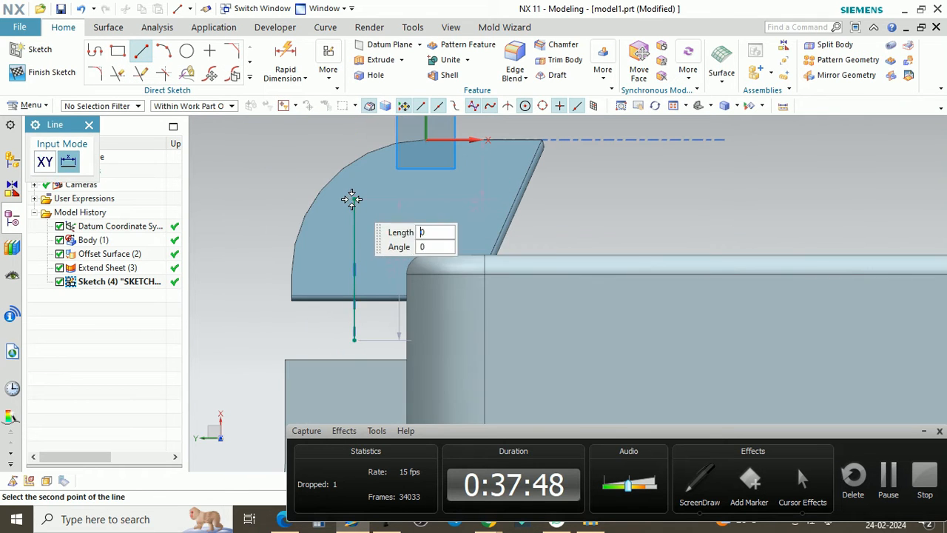
left_click(553, 198)
left_click(89, 125)
Step: Dimension the horizontal sketch line from the body's top edge and set the distance to 5 mm
scroll(414, 208, "down", 3)
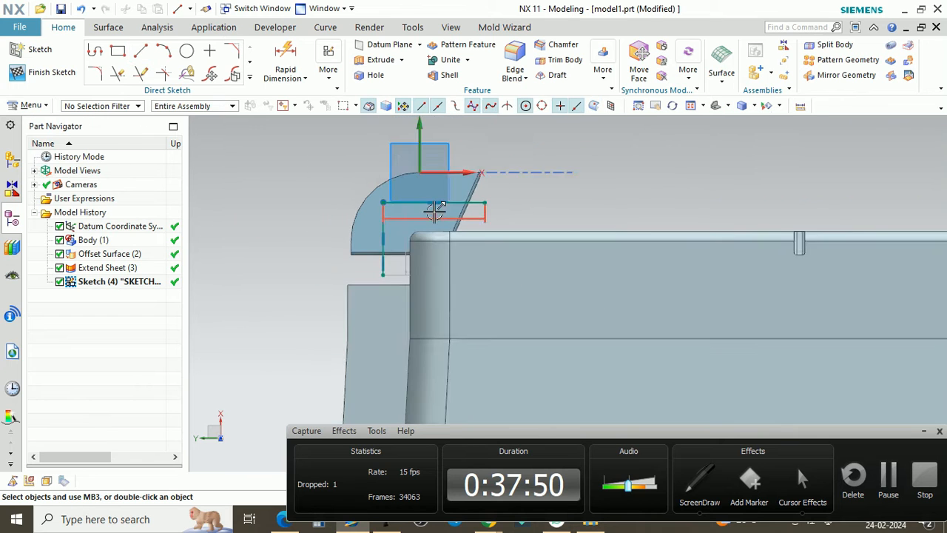
scroll(433, 213, "up", 2)
key("d")
scroll(490, 239, "up", 3)
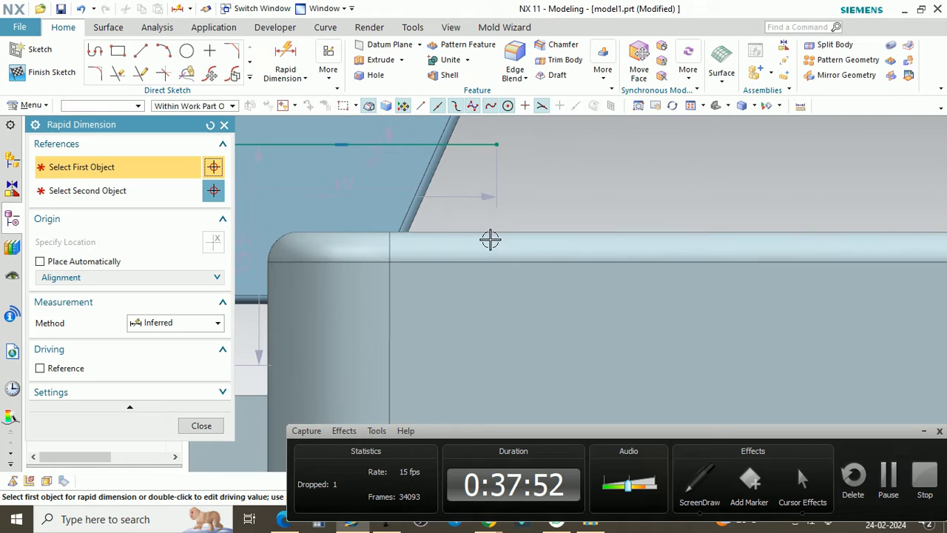
left_click(462, 233)
left_click(484, 144)
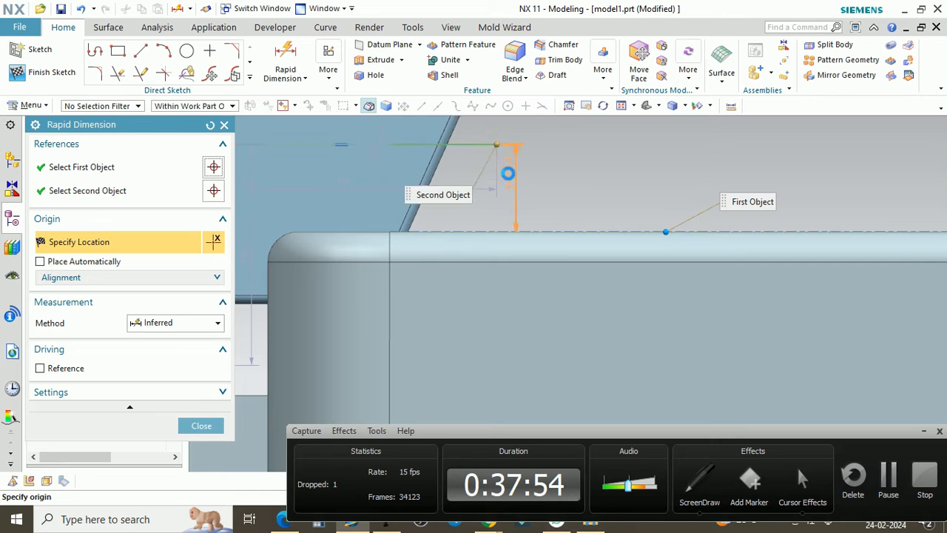
scroll(511, 177, "up", 2)
left_click(517, 192)
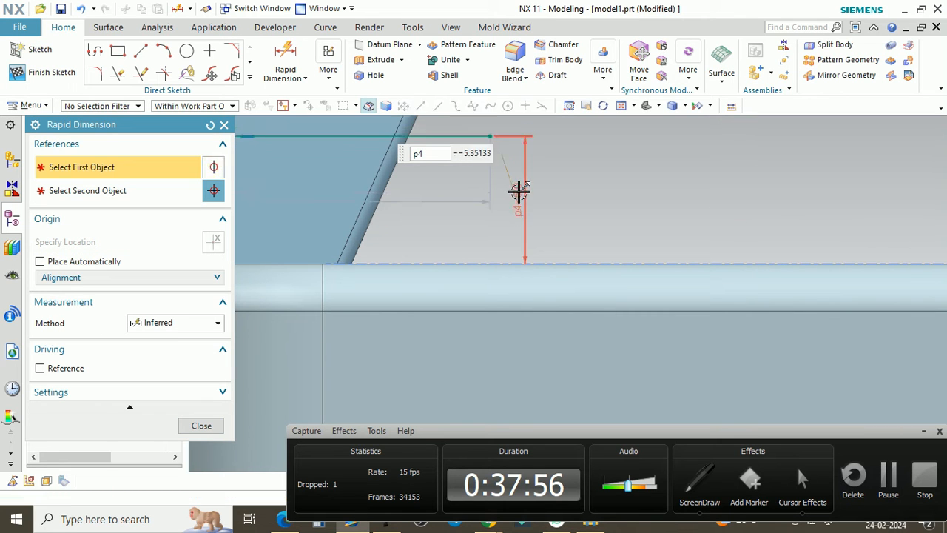
scroll(533, 194, "down", 3)
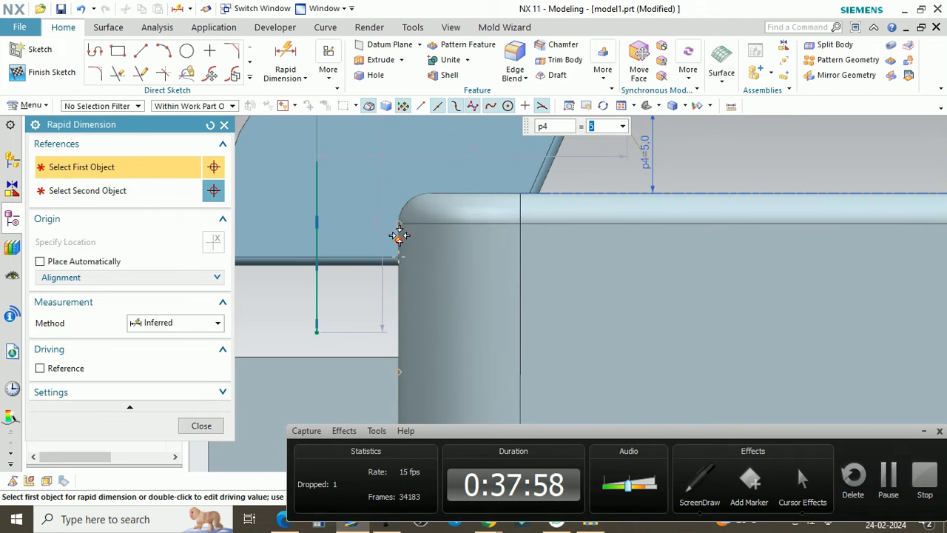
Step: Dimension the vertical sketch line from the body's side edge and set the distance to 5 mm
left_click(399, 223)
left_click(316, 275)
scroll(316, 276, "up", 2)
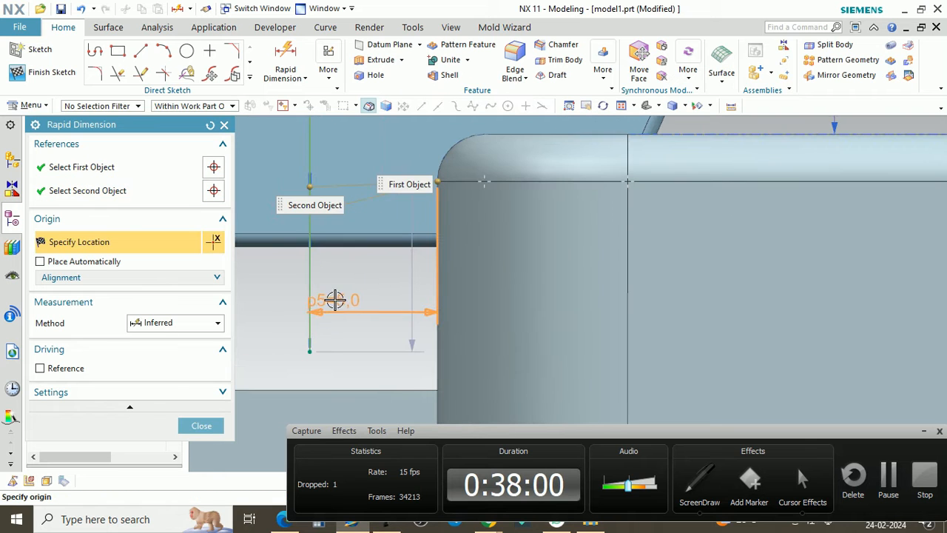
left_click(355, 320)
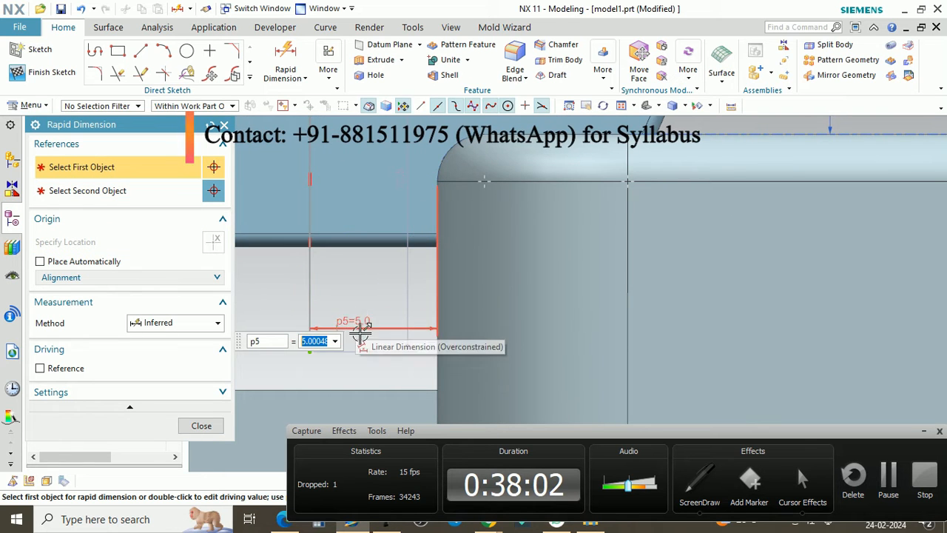
scroll(341, 329, "down", 2)
scroll(328, 360, "up", 1)
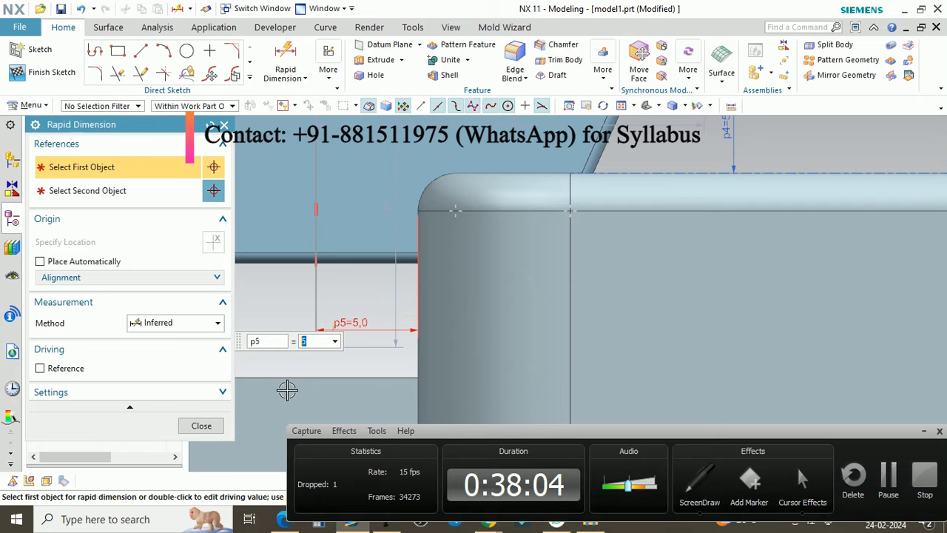
Step: Close the dimensioning and delete the conflicting constraint on the vertical sketch line
left_click(199, 427)
scroll(328, 325, "down", 2)
scroll(322, 307, "up", 2)
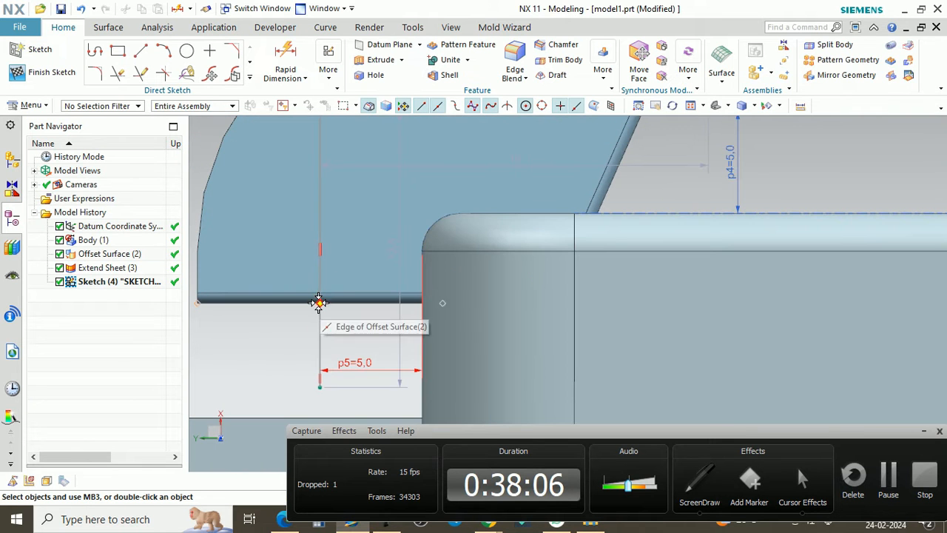
right_click(319, 302)
left_click(331, 287)
scroll(335, 273, "down", 3)
scroll(338, 304, "up", 1)
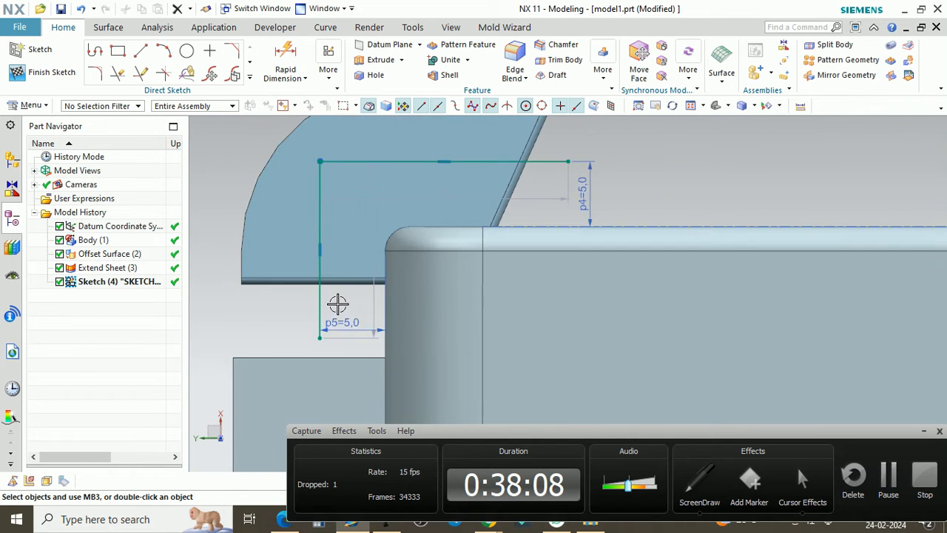
Step: Examine the two sketch lines and their offsets from the body's top and side edges
scroll(339, 305, "down", 2)
scroll(365, 309, "up", 1)
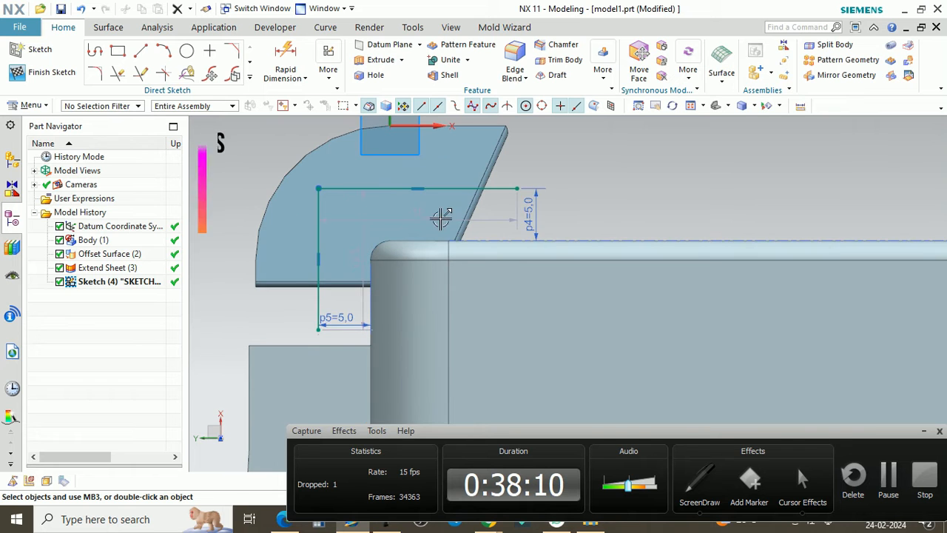
scroll(508, 208, "up", 2)
scroll(444, 190, "down", 4)
scroll(384, 202, "up", 1)
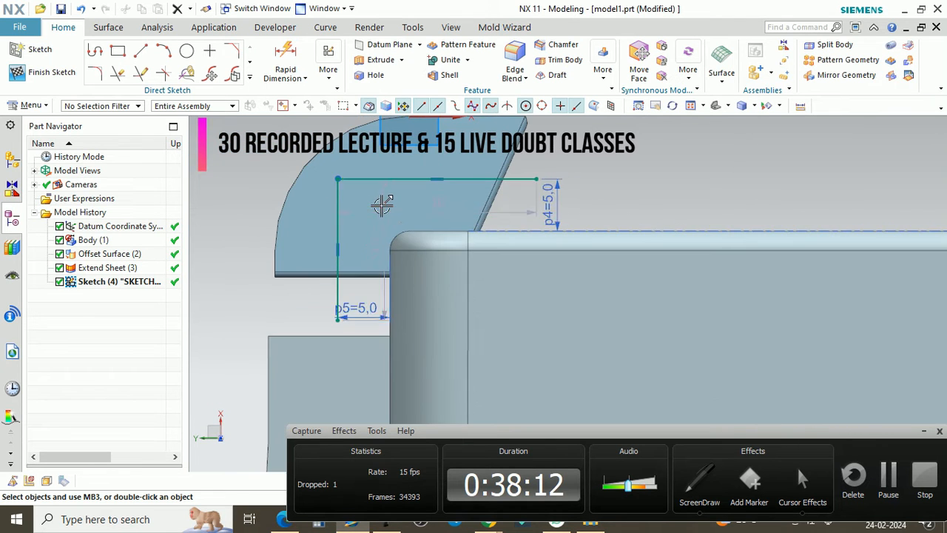
scroll(402, 328, "up", 3)
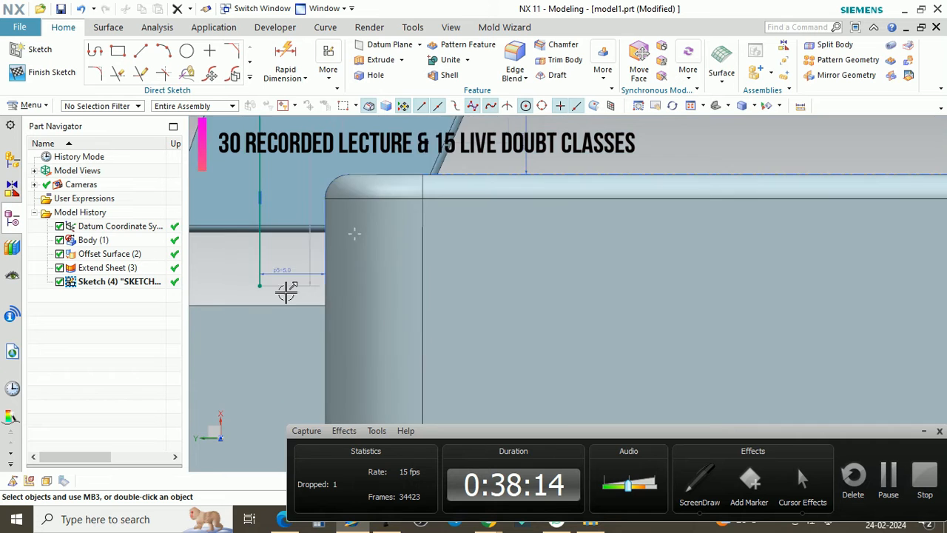
scroll(287, 291, "down", 3)
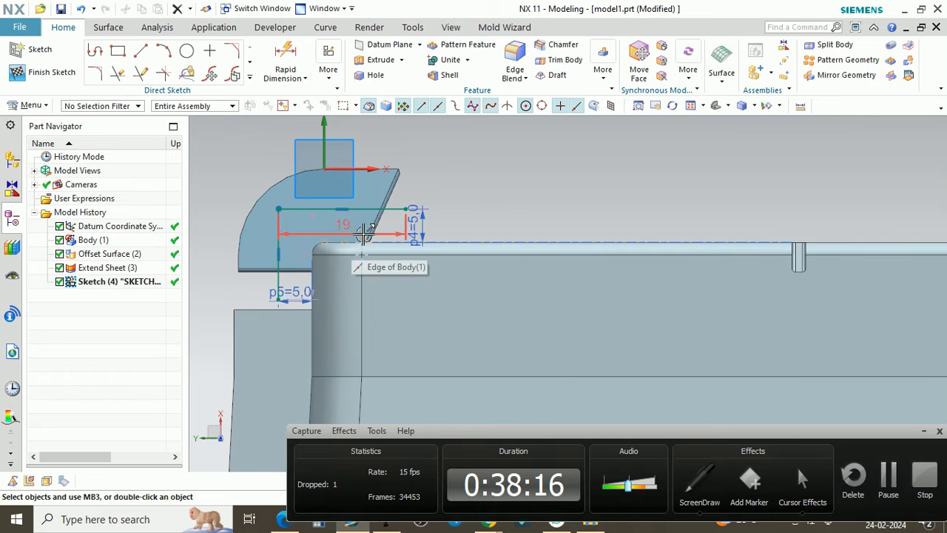
scroll(316, 281, "up", 2)
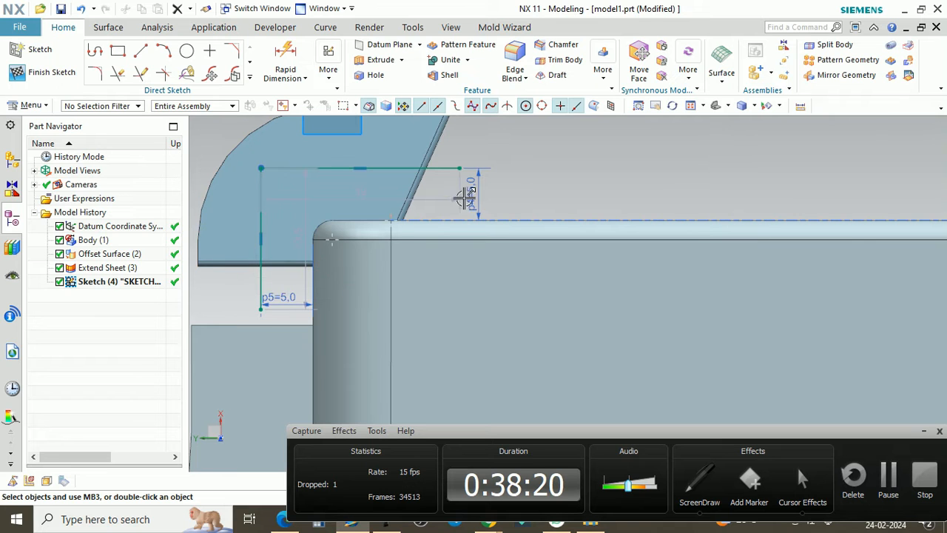
scroll(419, 222, "down", 2)
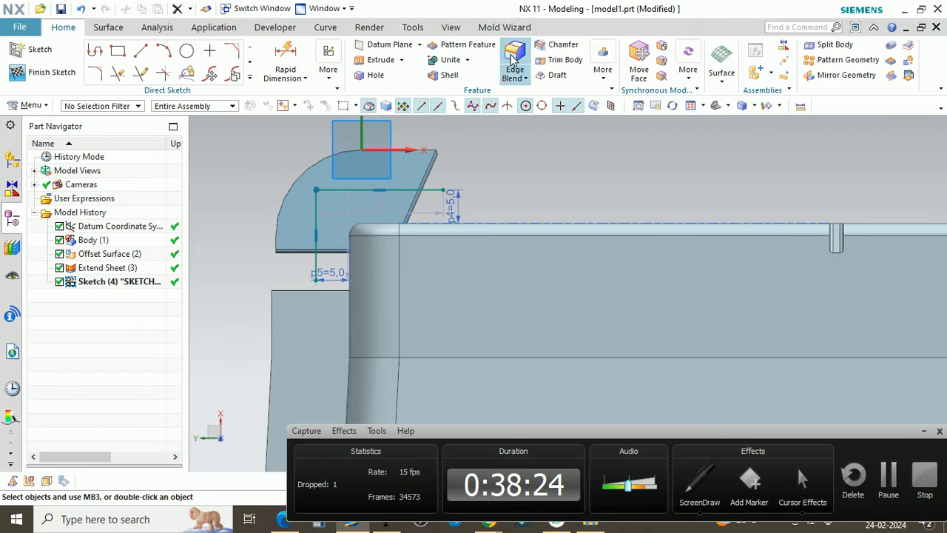
Step: Finish the sketch and start a Trim Sheet on the extended sheet with the two sketch lines as boundary
left_click(42, 77)
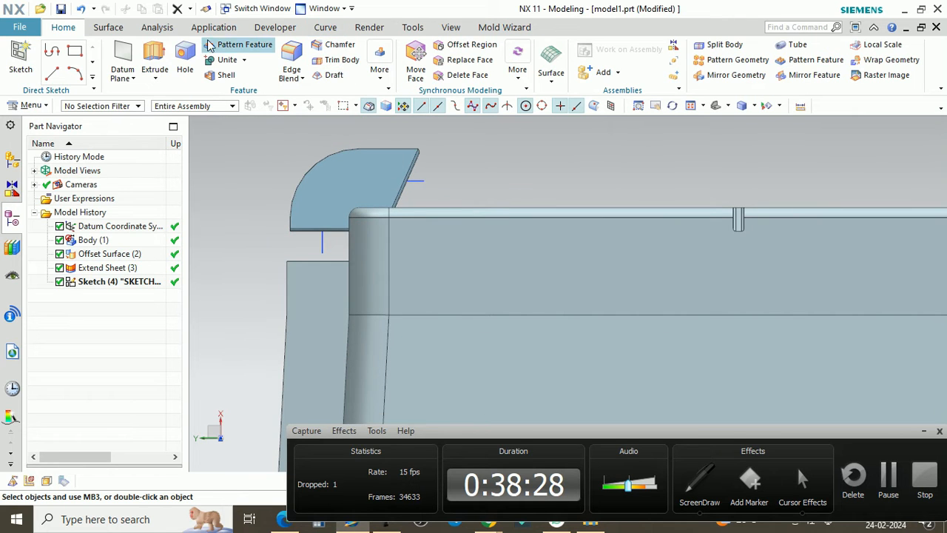
left_click(112, 29)
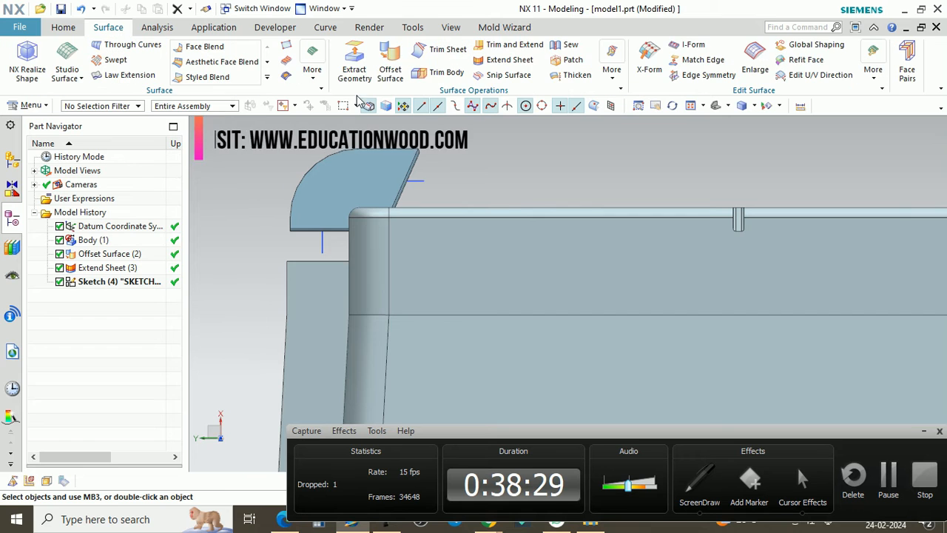
left_click(448, 50)
left_click(337, 189)
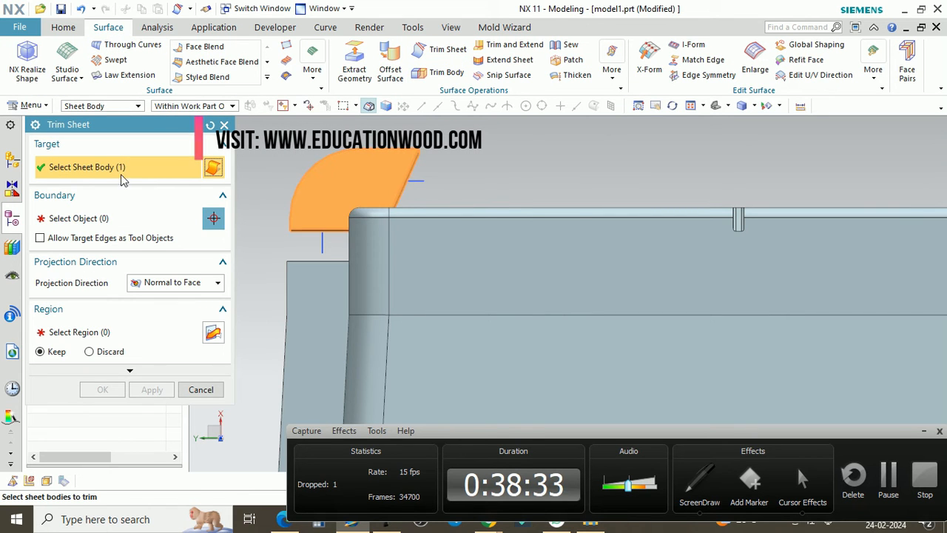
left_click(46, 222)
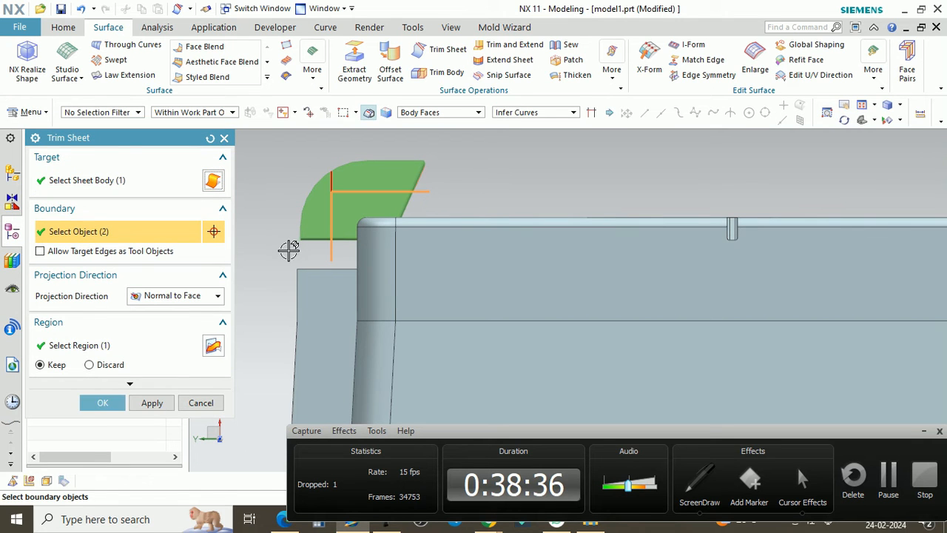
Step: Set the trim's projection direction to Along Vector, specify the vector and complete the Trim Sheet
left_click(139, 300)
left_click(170, 338)
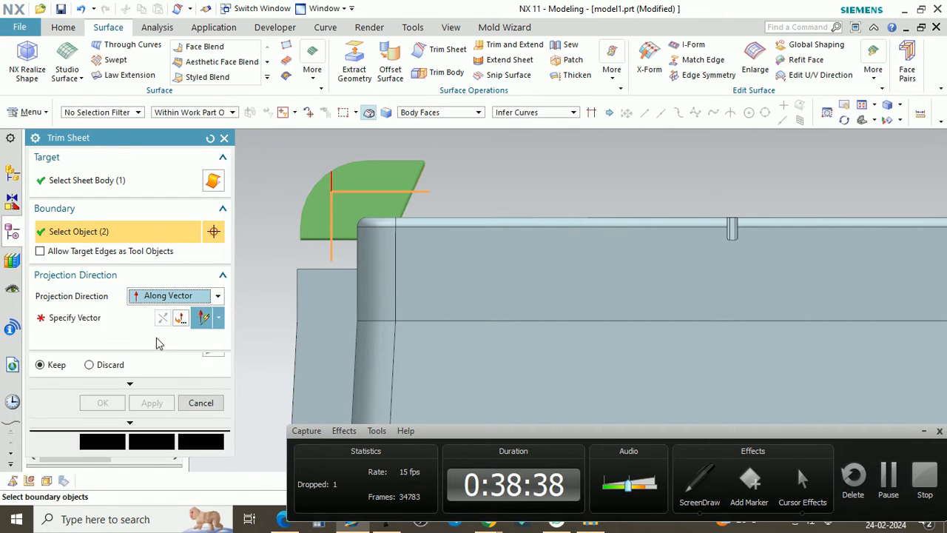
middle_click_drag(471, 208, 529, 245)
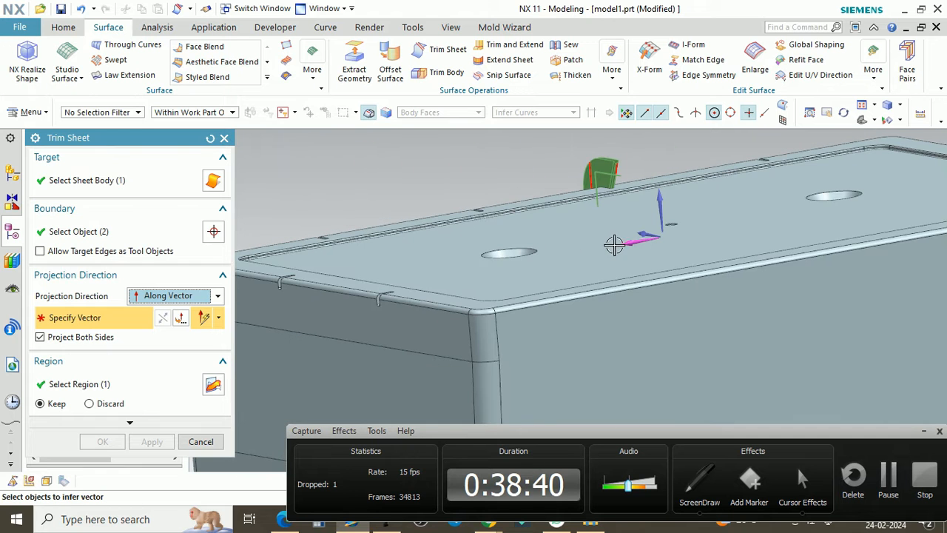
middle_click_drag(605, 217, 428, 192)
left_click(103, 442)
Step: Edit the Trim Sheet feature and set its region option to Discard
middle_click_drag(355, 259, 370, 254)
double_click(107, 296)
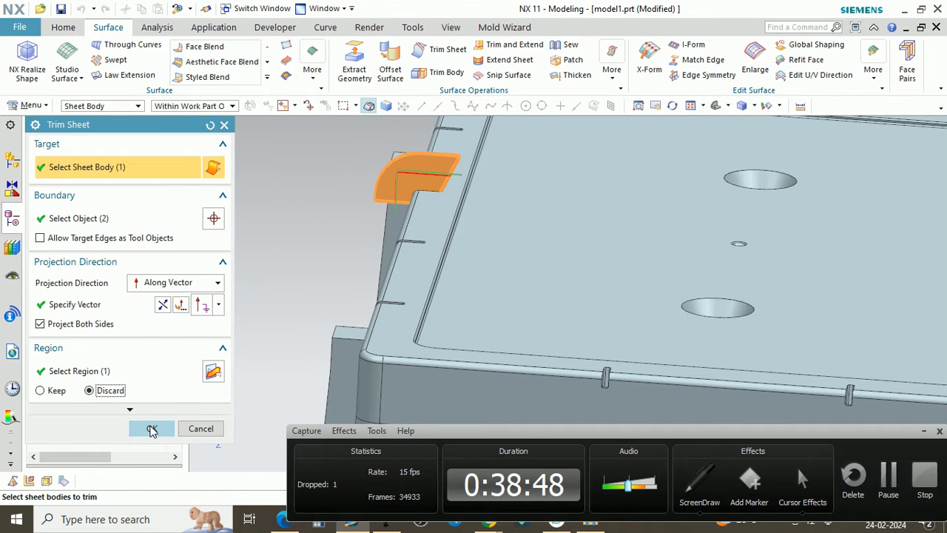
left_click(152, 429)
Step: Hide the boundary sketch used for trimming the electrode sheet
scroll(425, 215, "up", 5)
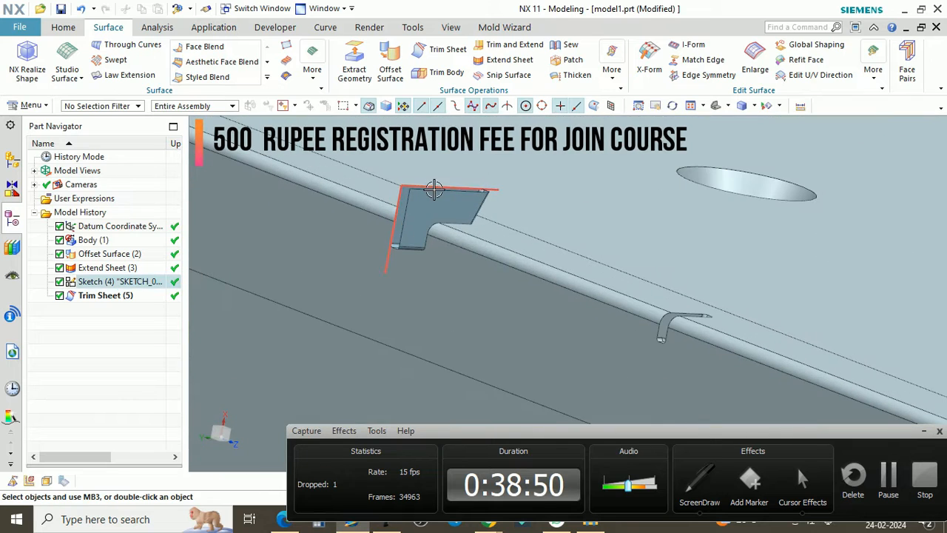
right_click(434, 191)
left_click(463, 158)
scroll(390, 248, "down", 2)
middle_click_drag(394, 254, 359, 220)
scroll(365, 208, "up", 3)
scroll(369, 227, "down", 6)
mouse_move(409, 256)
middle_mouse_down()
mouse_move(397, 239)
mouse_move(424, 246)
middle_mouse_up()
Step: Hide the main part body so that only the trimmed electrode sheet is displayed
key("ctrl+b")
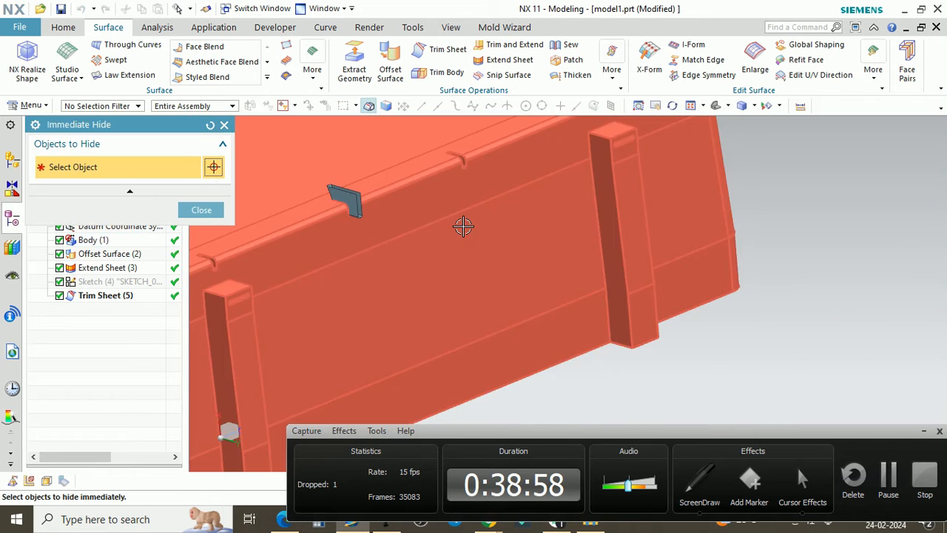
left_click(444, 222)
scroll(423, 194, "up", 5)
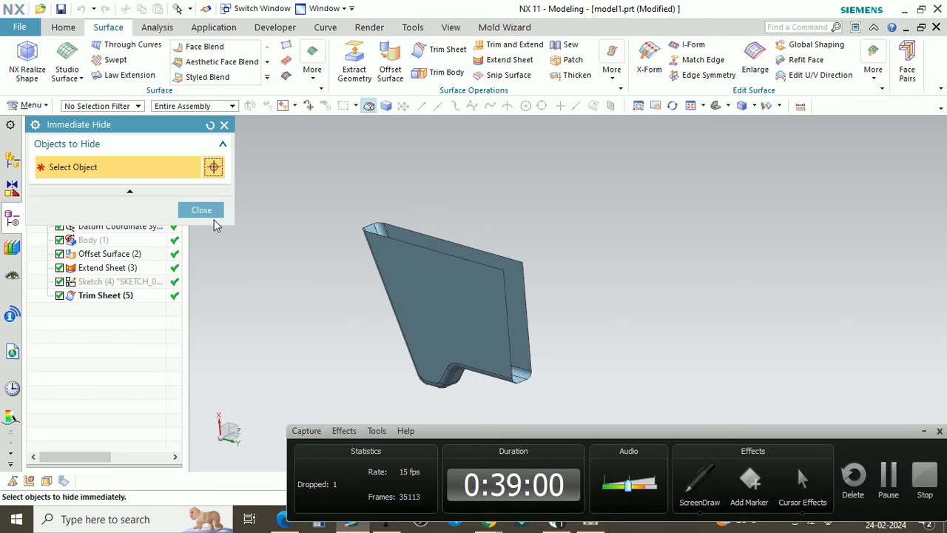
left_click(201, 210)
scroll(390, 264, "down", 4)
middle_click_drag(390, 264, 399, 225)
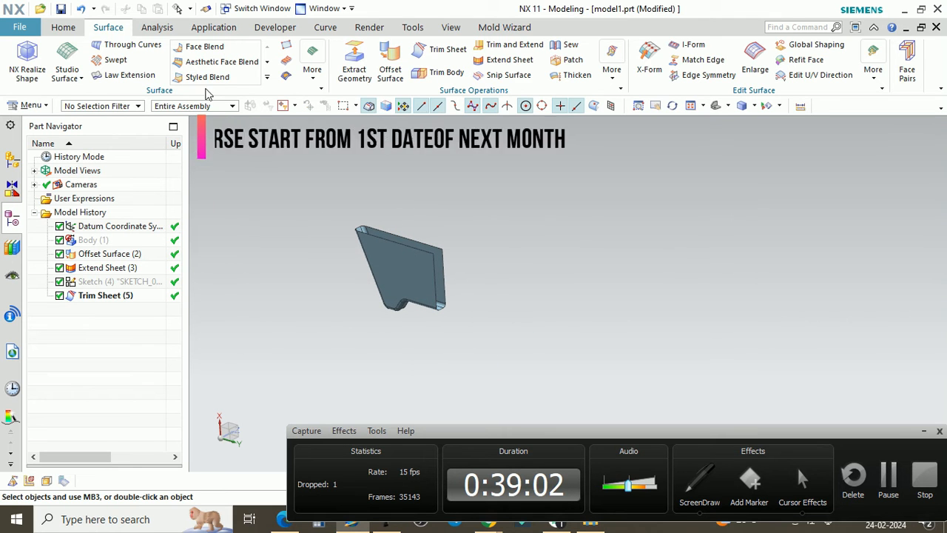
Step: Draw a line across the gap between the sheet's two open upper corner points
left_click(62, 27)
left_click(326, 27)
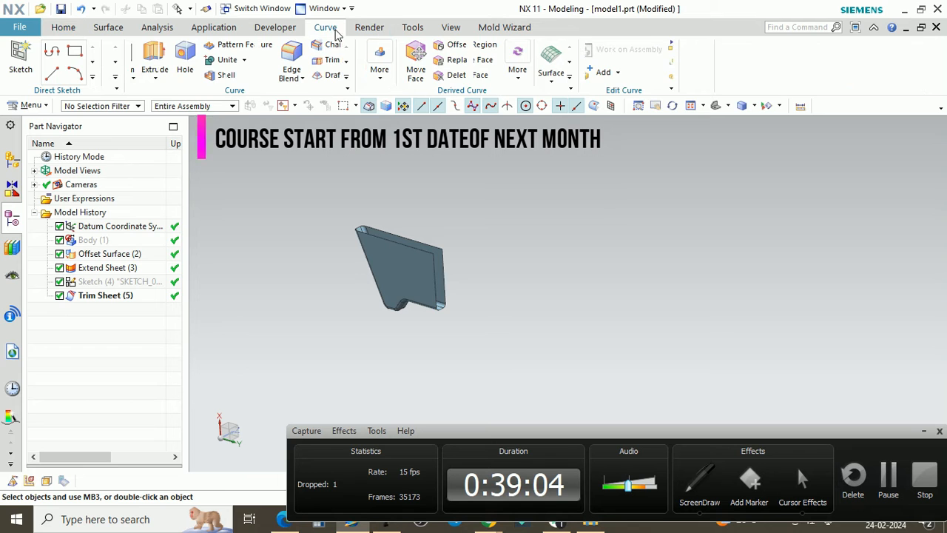
left_click(172, 65)
scroll(436, 259, "up", 5)
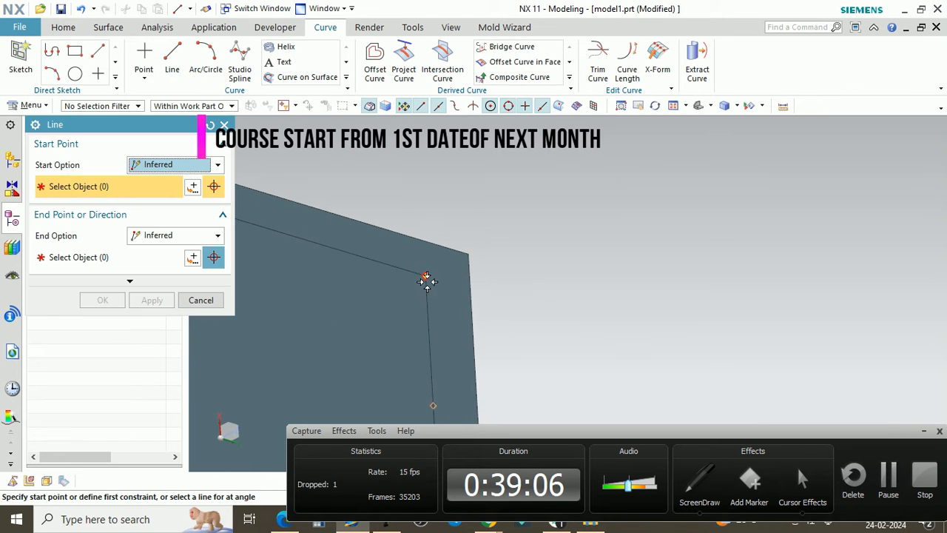
left_click(424, 276)
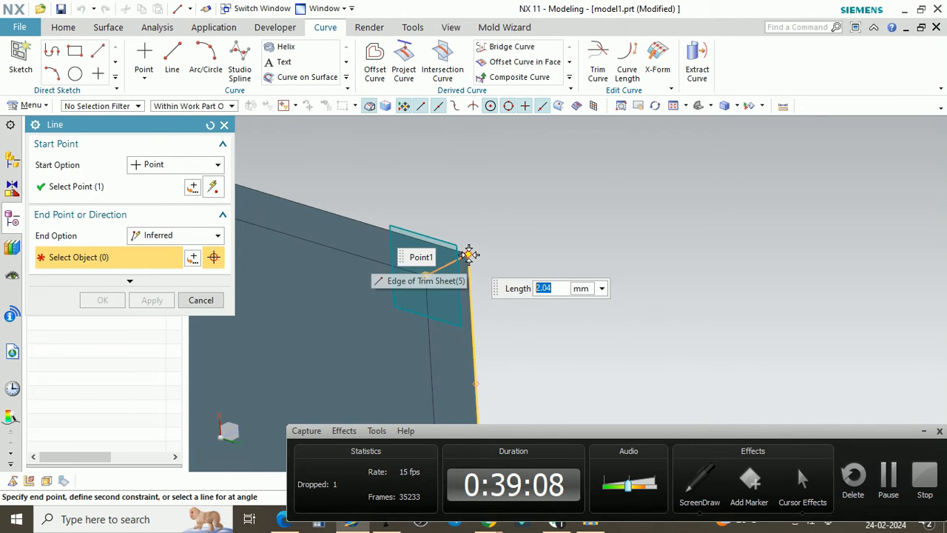
left_click(465, 260)
left_click(117, 302)
scroll(463, 249, "down", 5)
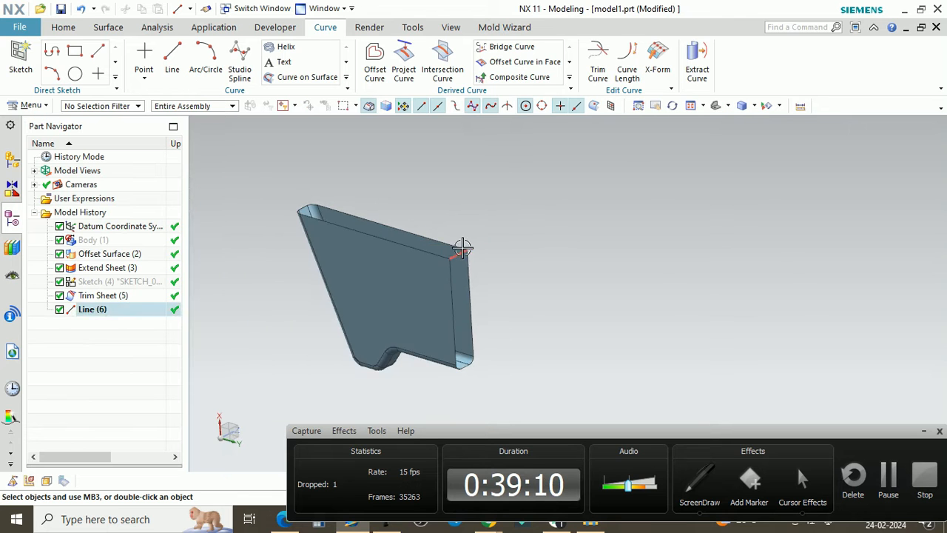
Step: Create a Bounded Plane closing the sheet's top opening from its six boundary curves, including the corner line
left_click(65, 29)
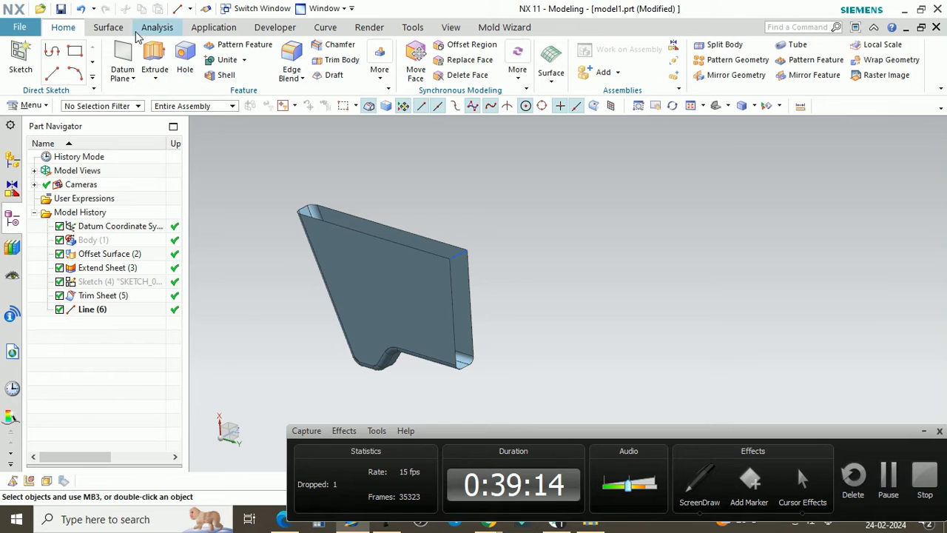
left_click(108, 27)
left_click(313, 70)
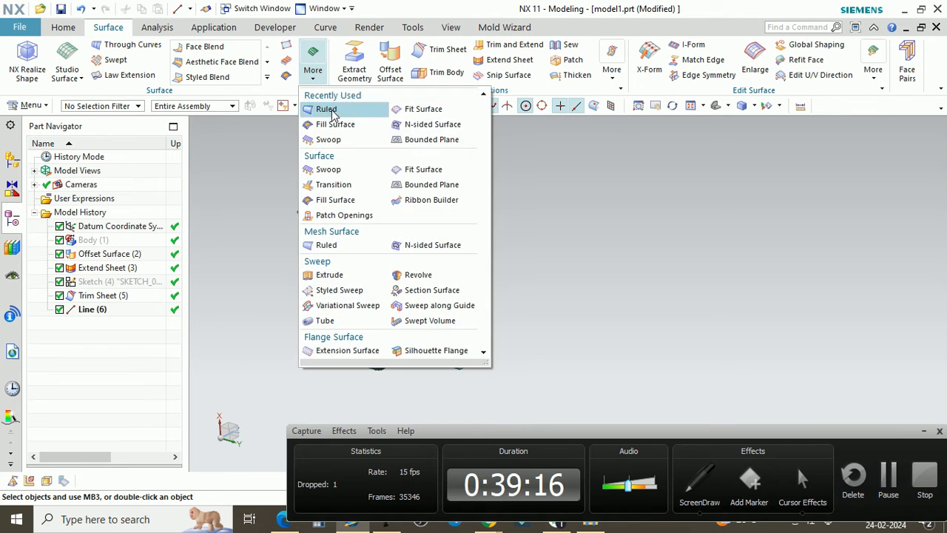
left_click(402, 141)
scroll(310, 212, "up", 3)
scroll(408, 205, "down", 3)
middle_click_drag(408, 205, 418, 198)
left_click_drag(624, 216, 629, 219)
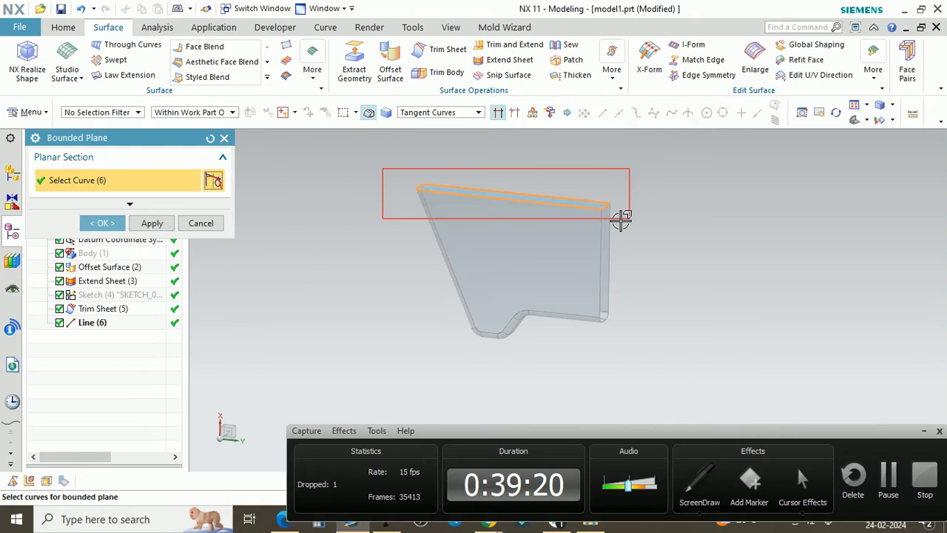
scroll(607, 217, "up", 2)
left_click(162, 227)
scroll(446, 236, "down", 4)
scroll(493, 237, "up", 3)
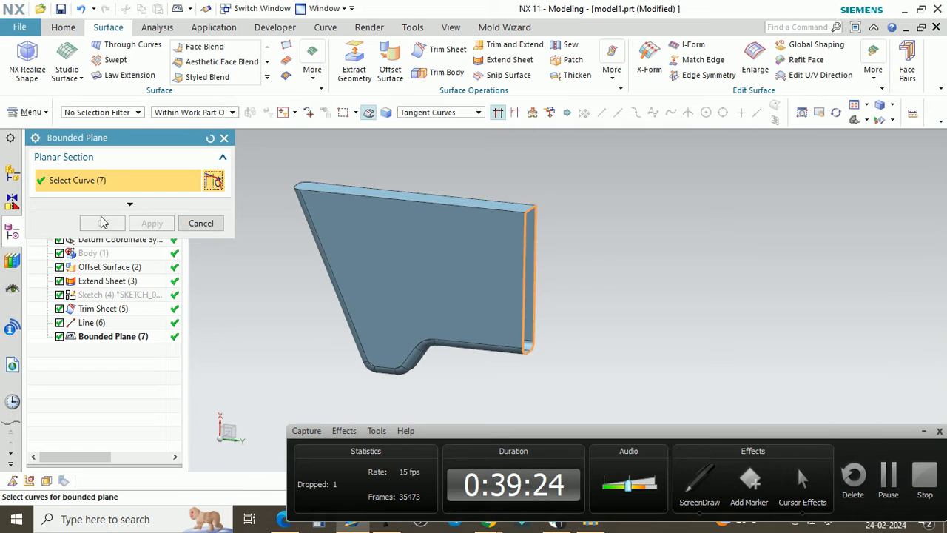
left_click(194, 223)
Step: Hide the line bridging the electrode's upper corner
mouse_move(437, 232)
middle_mouse_down()
mouse_move(467, 236)
mouse_move(450, 233)
middle_mouse_up()
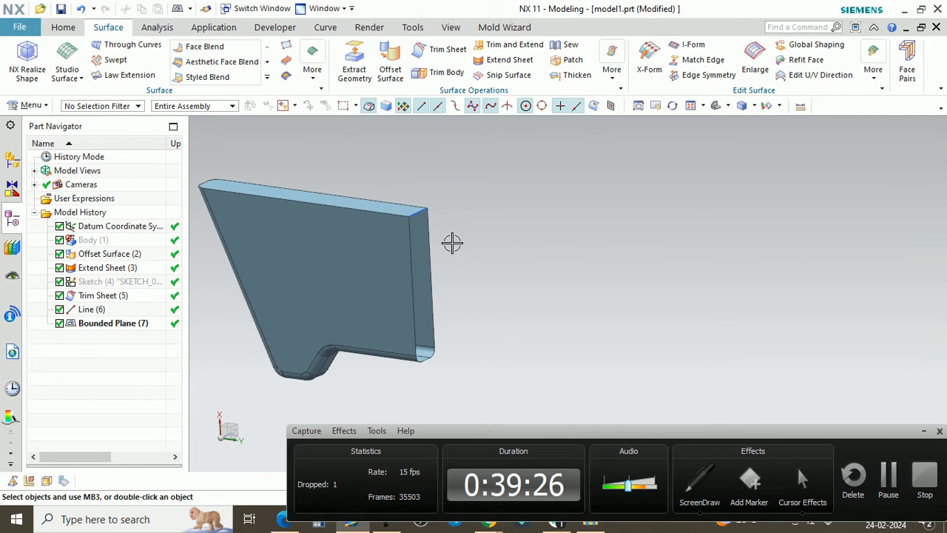
scroll(425, 212, "up", 3)
right_click(416, 211)
left_click(444, 250)
scroll(448, 209, "down", 4)
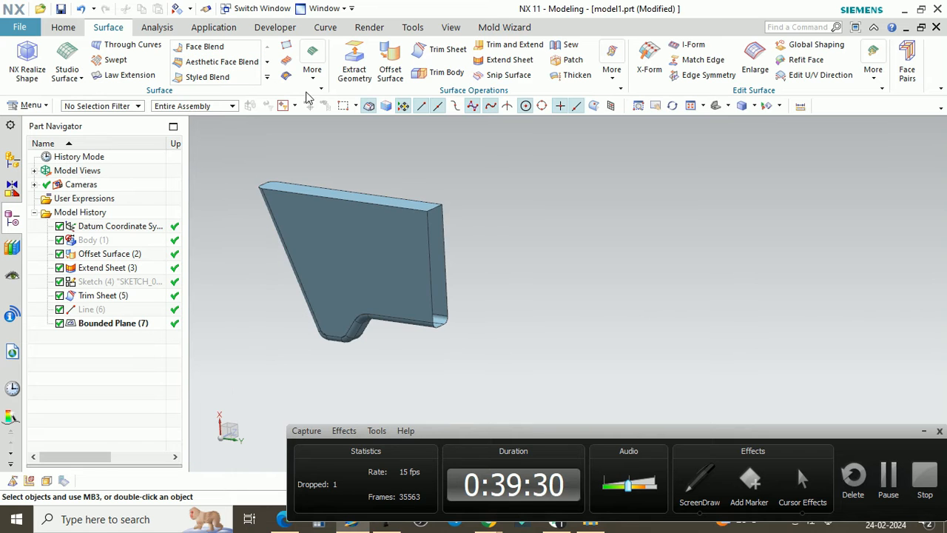
Step: Create a Bounded Plane closing the narrow open side of the electrode sheet from its surrounding edges
left_click(312, 69)
left_click(438, 137)
scroll(478, 191, "down", 2)
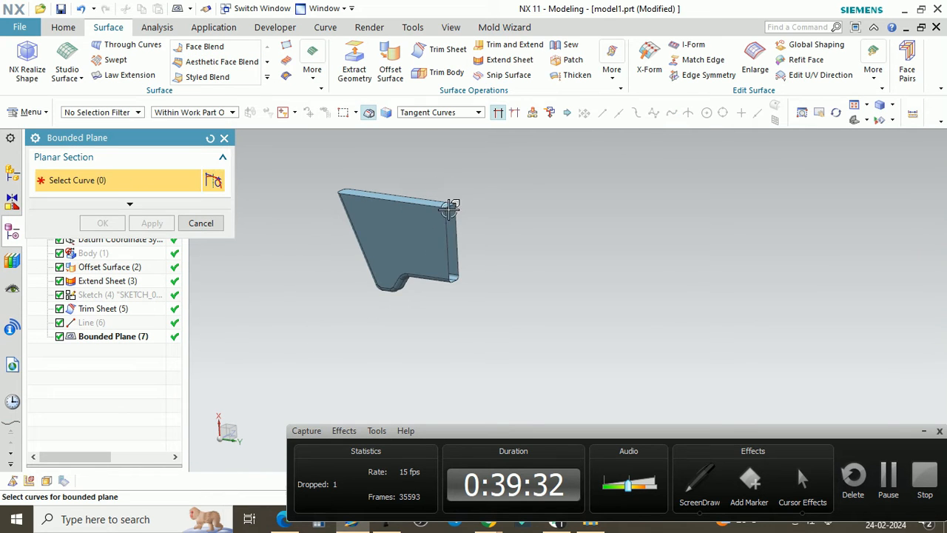
left_click_drag(440, 190, 495, 322)
left_click(103, 223)
middle_click_drag(422, 224, 501, 214)
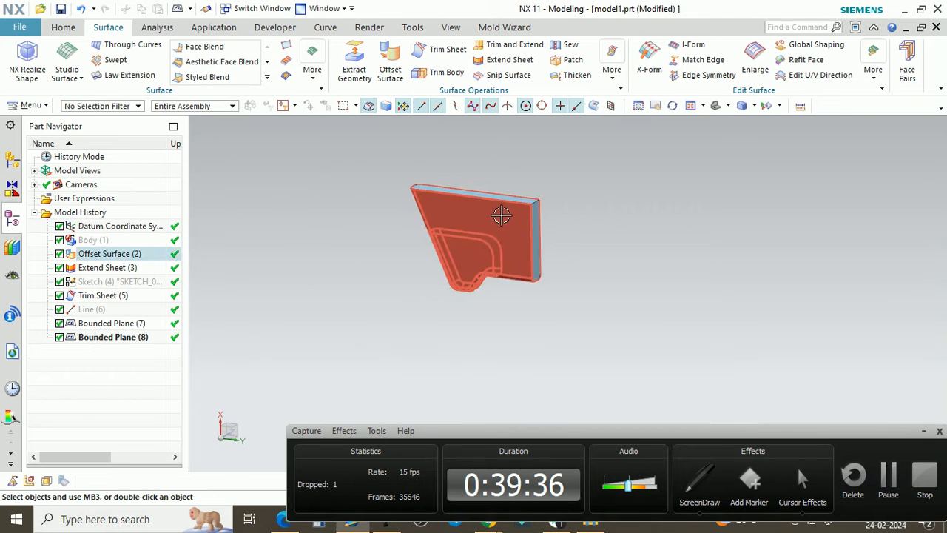
Step: Sew the trimmed sheet as target with the two bounded planes as tools
left_click(63, 27)
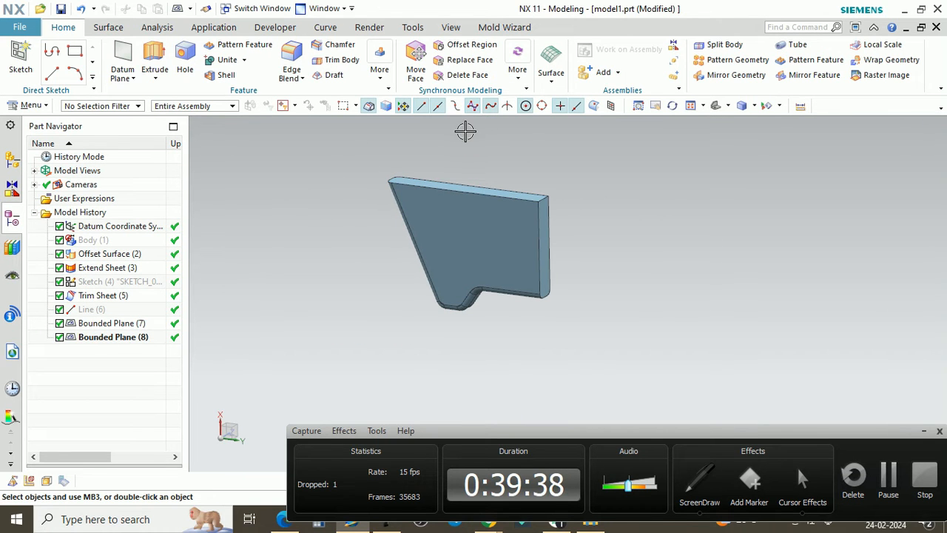
left_click(111, 28)
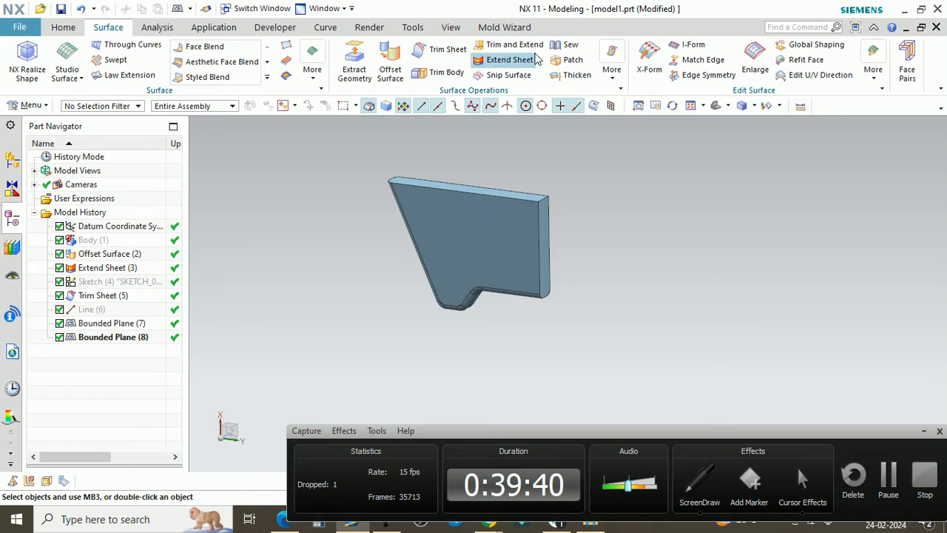
left_click(569, 46)
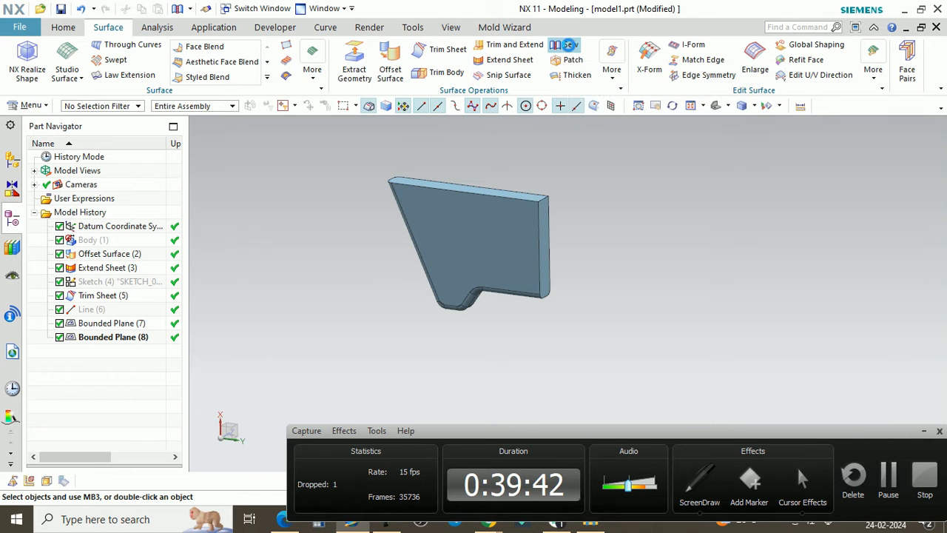
left_click(480, 245)
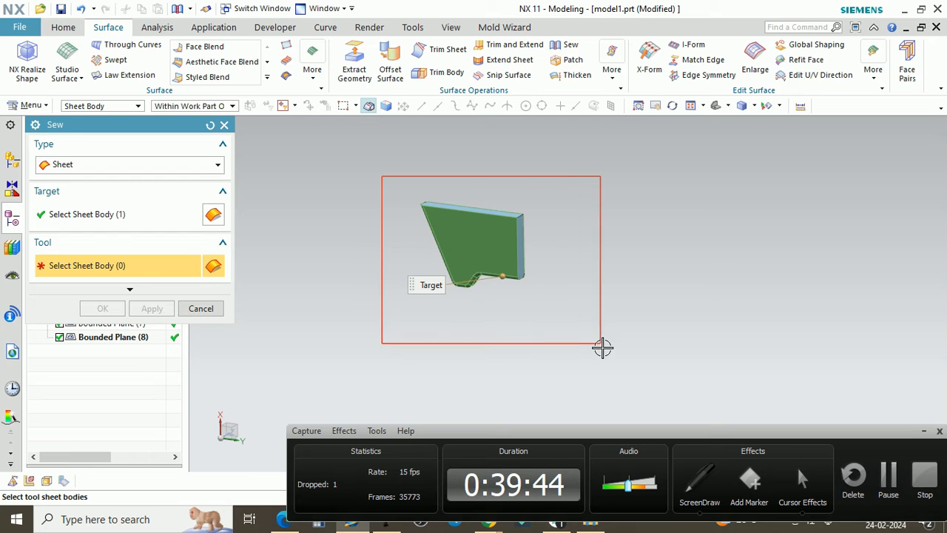
left_click_drag(607, 353, 558, 348)
left_click(96, 309)
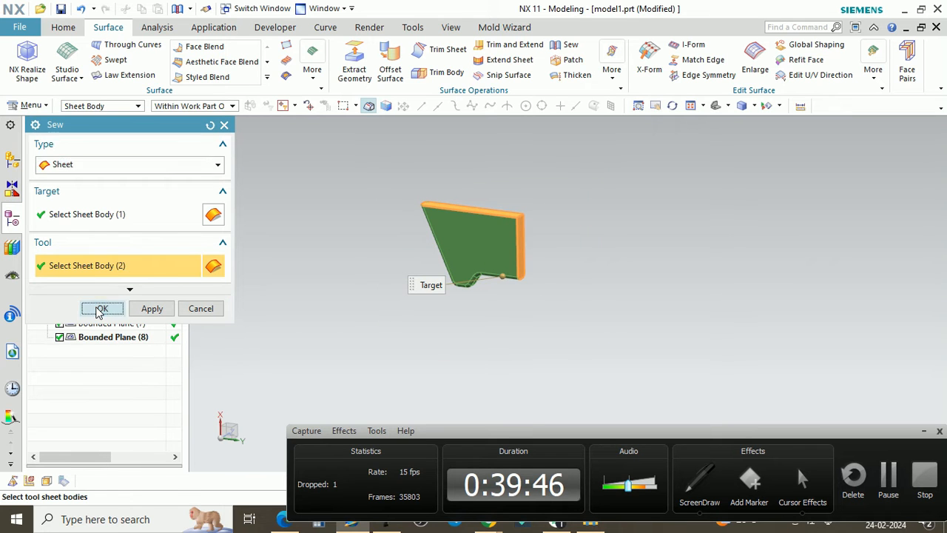
Step: Check with a one-plane view section whether the sewn electrode is solid, and cancel the section
scroll(459, 273, "up", 2)
key("ctrl+h")
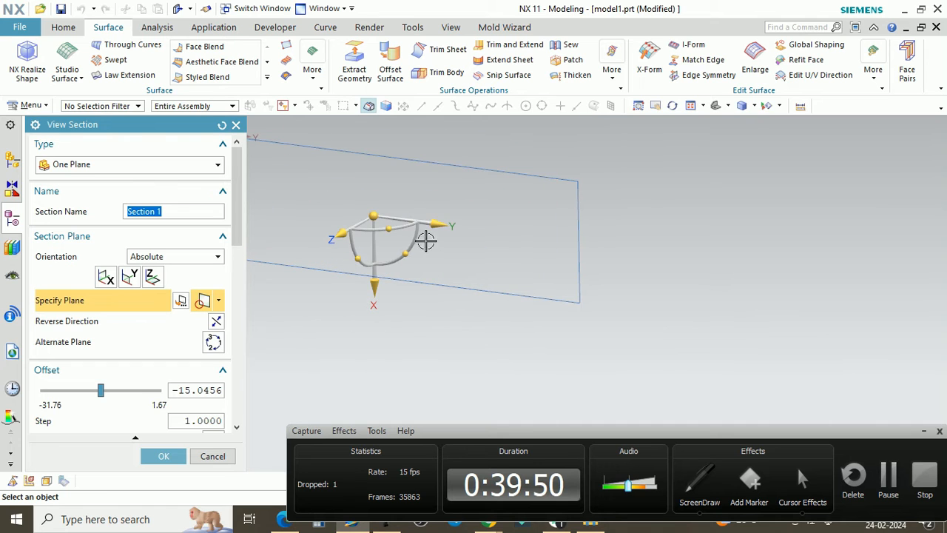
left_click_drag(439, 229, 328, 246)
scroll(574, 299, "up", 10)
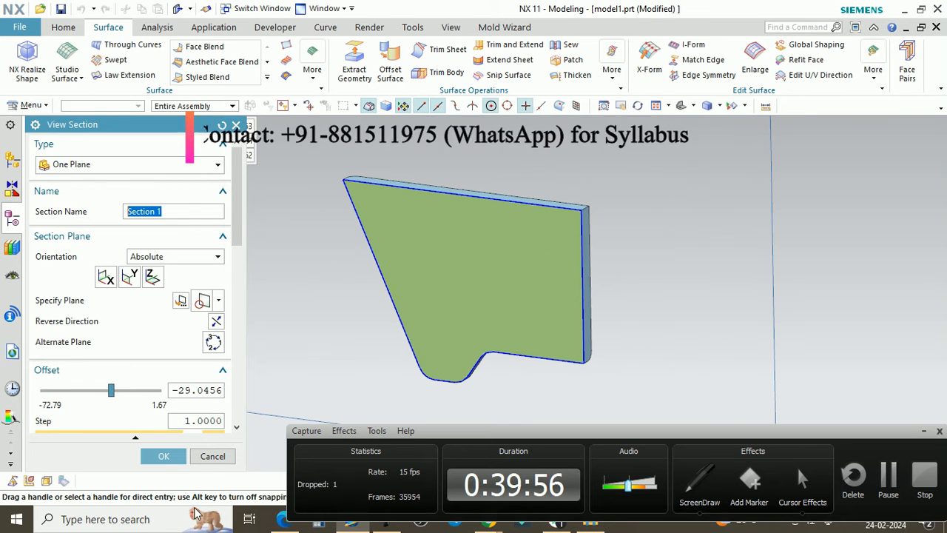
left_click(220, 457)
scroll(436, 281, "down", 10)
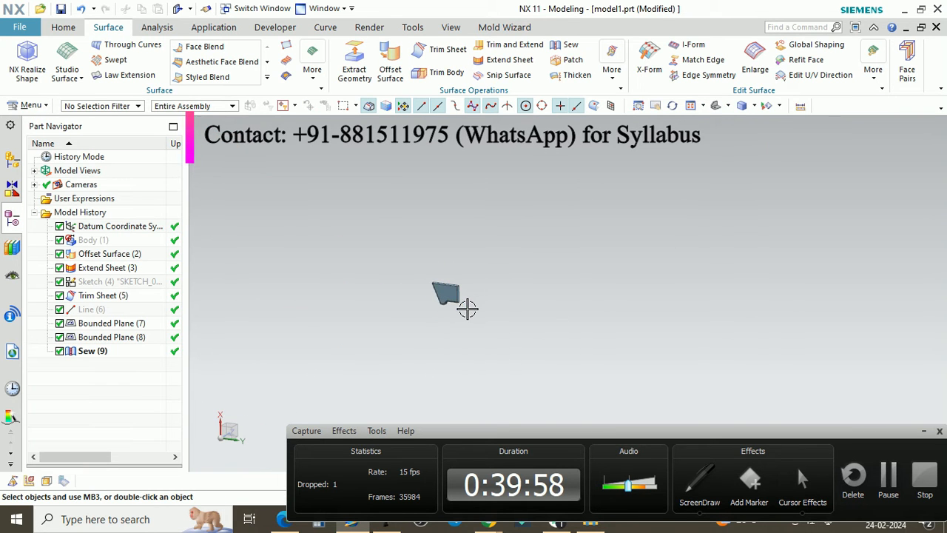
Step: Show all hidden objects and hide the boundary sketch again
scroll(472, 308, "up", 10)
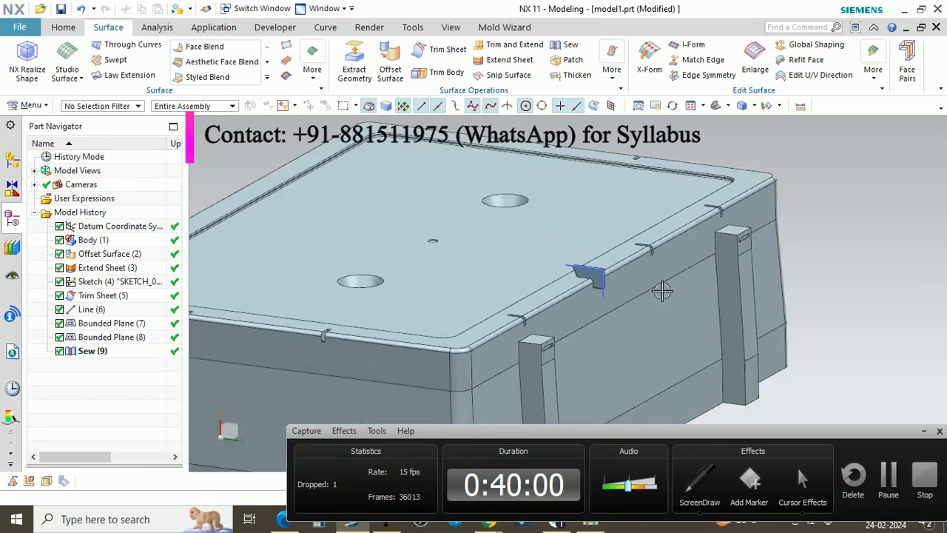
right_click(532, 210)
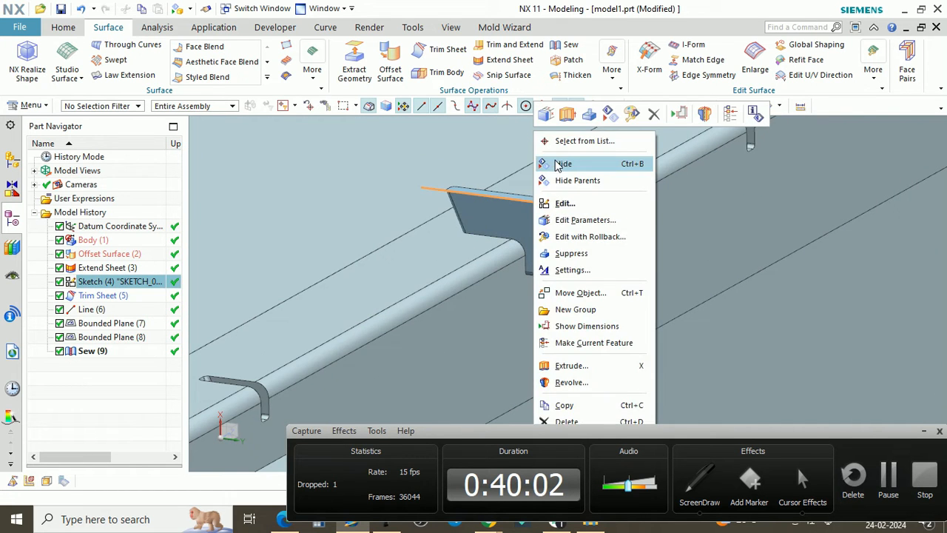
left_click(562, 164)
Step: Change the display color of the electrode body to orange
key("ctrl+j")
left_click(533, 205)
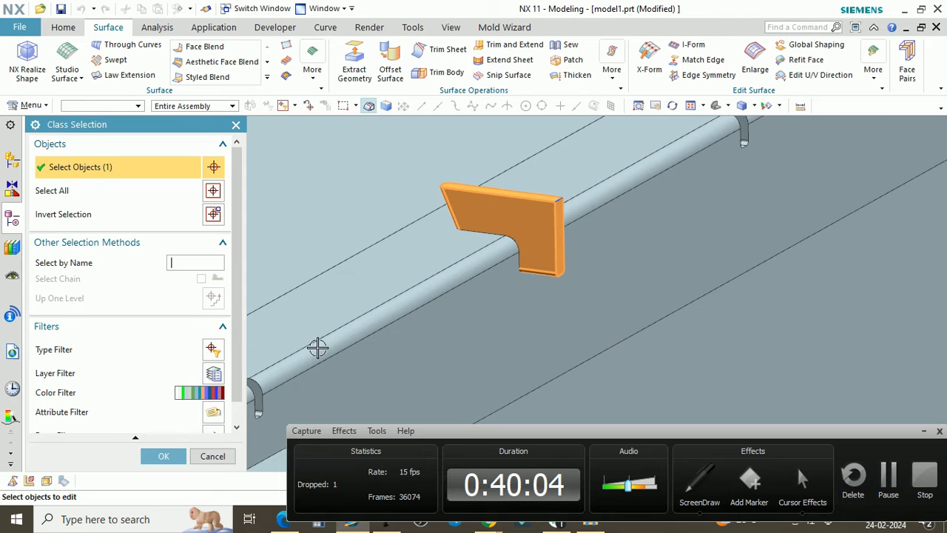
left_click(163, 456)
left_click(180, 206)
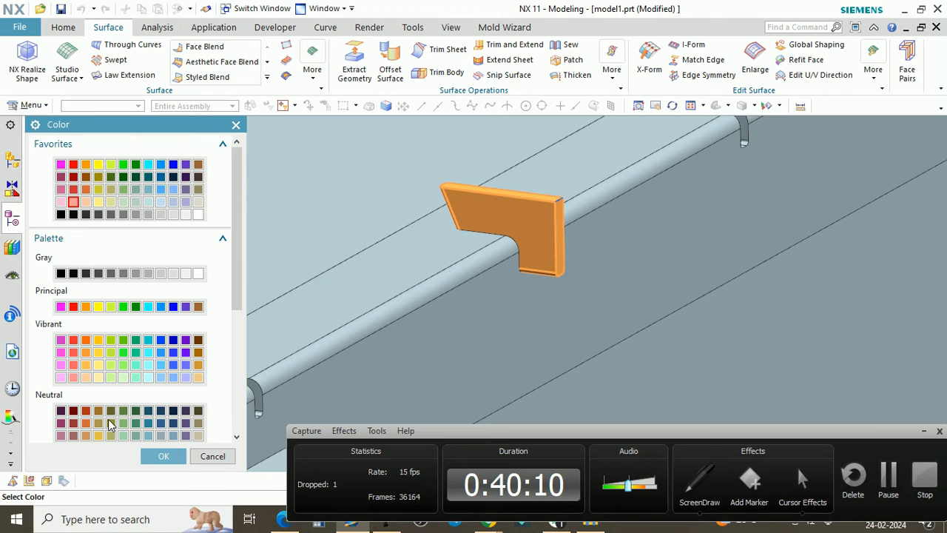
left_click(180, 458)
left_click(116, 454)
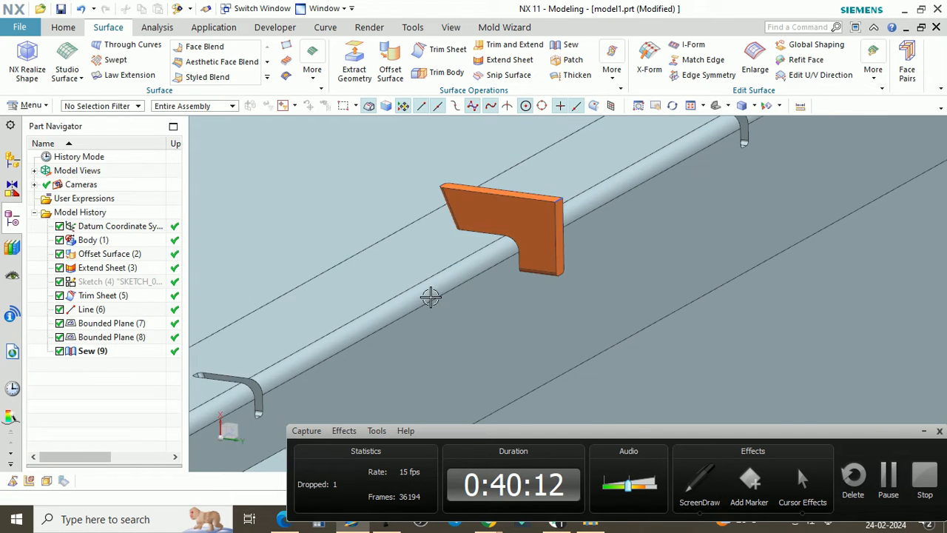
Step: Hide the redisplayed corner line on the orange electrode
middle_click_drag(492, 253, 521, 209)
right_click(521, 209)
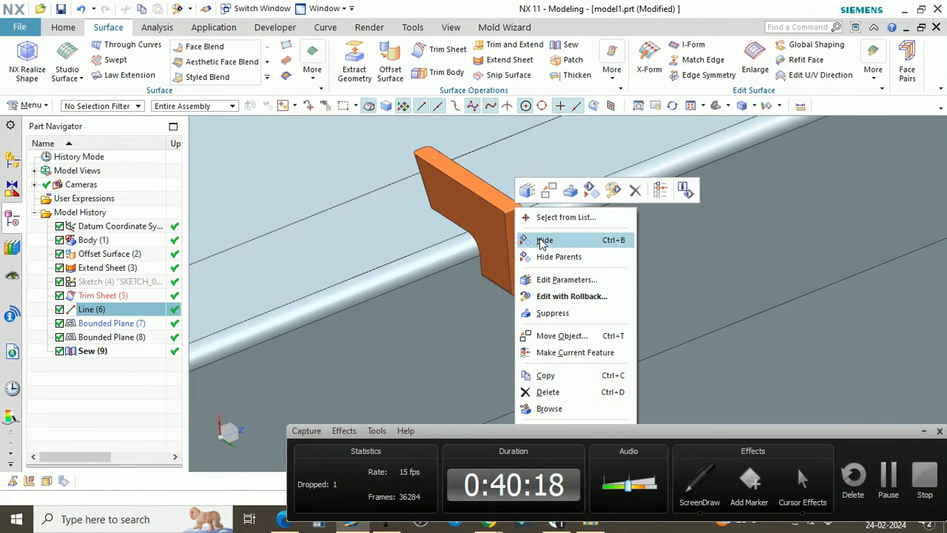
left_click(537, 238)
scroll(437, 222, "down", 3)
scroll(430, 221, "up", 2)
scroll(430, 221, "up", 2)
scroll(370, 228, "down", 2)
scroll(454, 226, "up", 2)
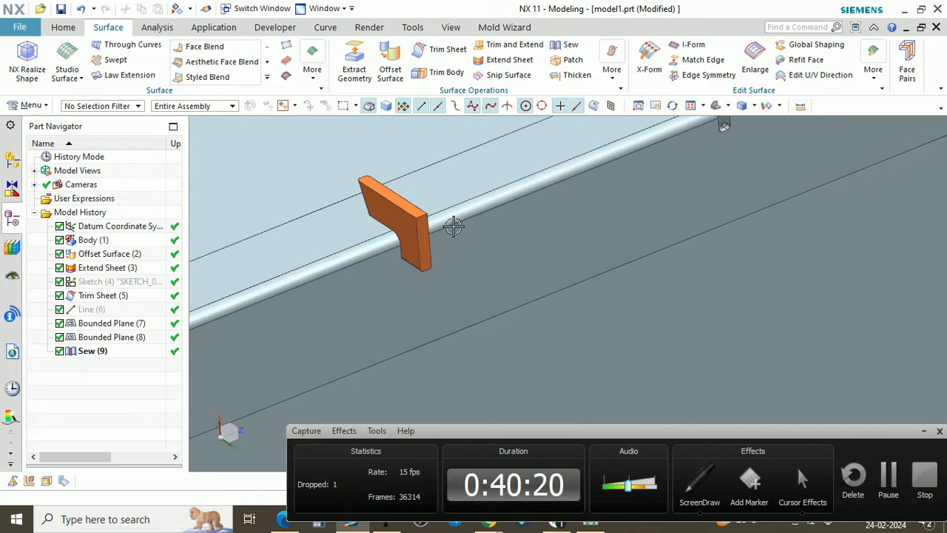
Step: Create a sketch on the flat top face of the electrode using the On Plane type
middle_click_drag(452, 226, 431, 235)
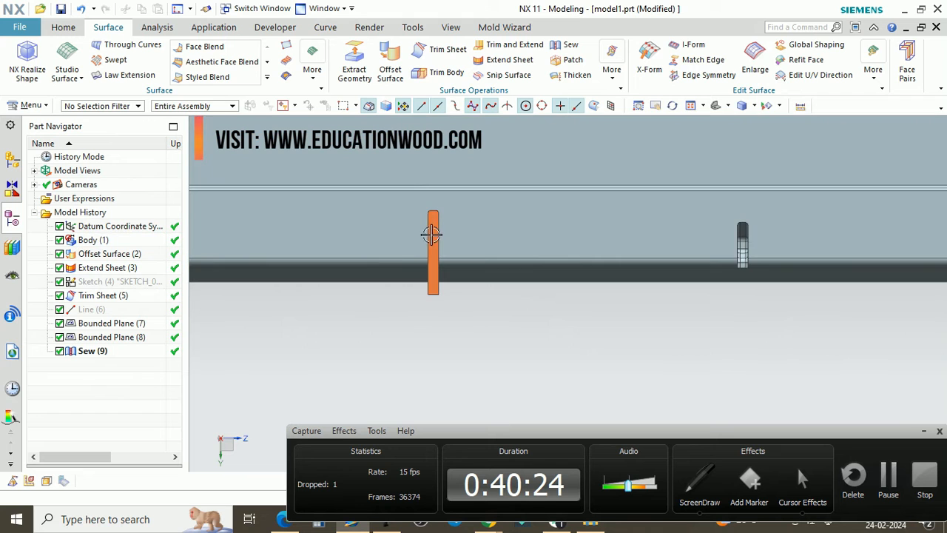
scroll(28, 62, "up", 1)
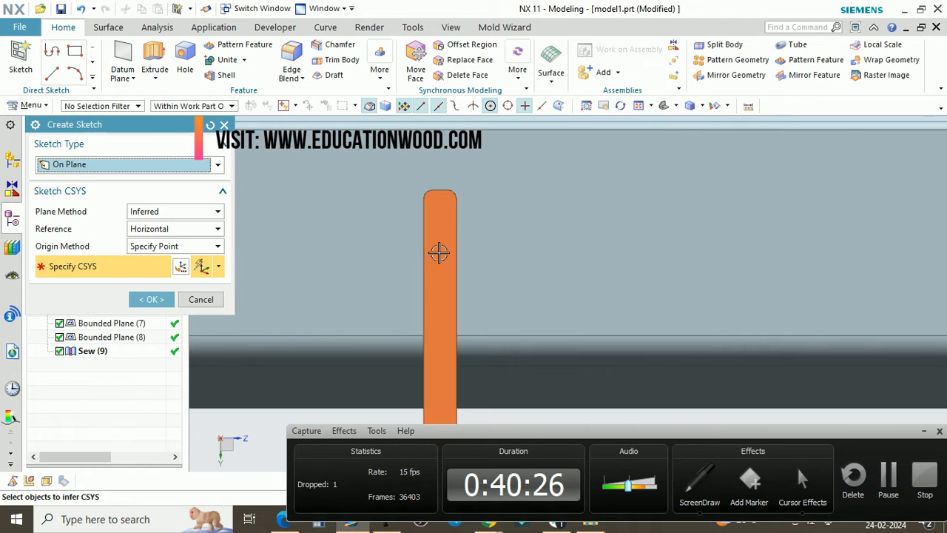
left_click(151, 299)
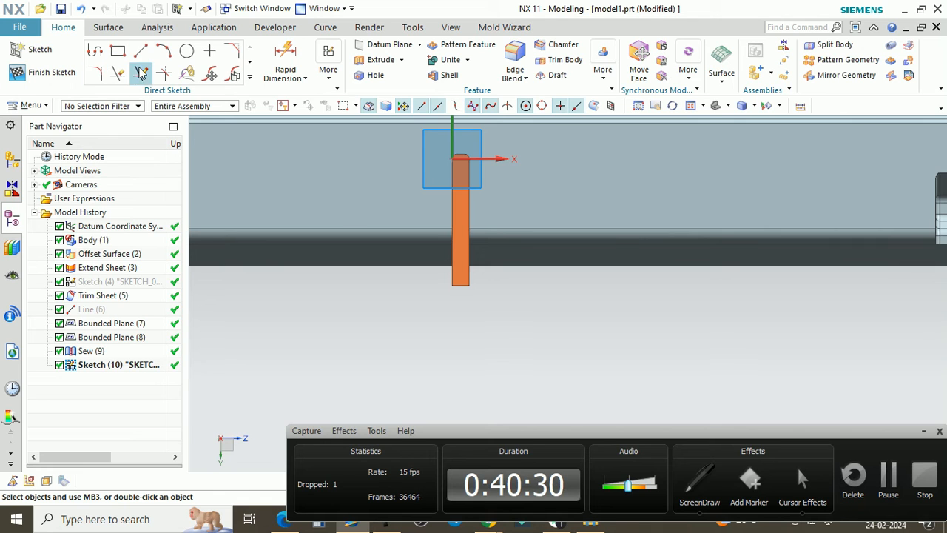
Step: Sketch a horizontal line across the orange insert from its left edge to its right edge
left_click(140, 50)
scroll(455, 191, "up", 5)
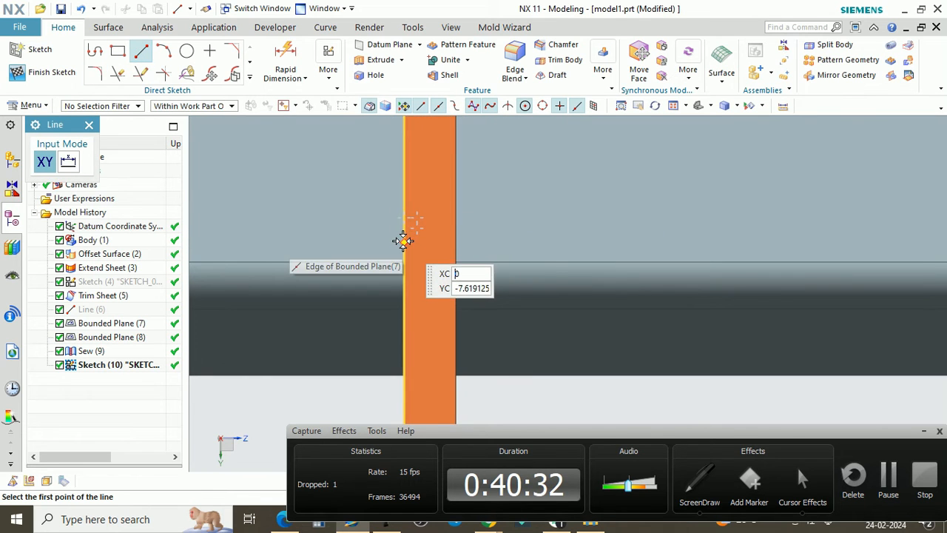
left_click(403, 241)
scroll(446, 239, "up", 3)
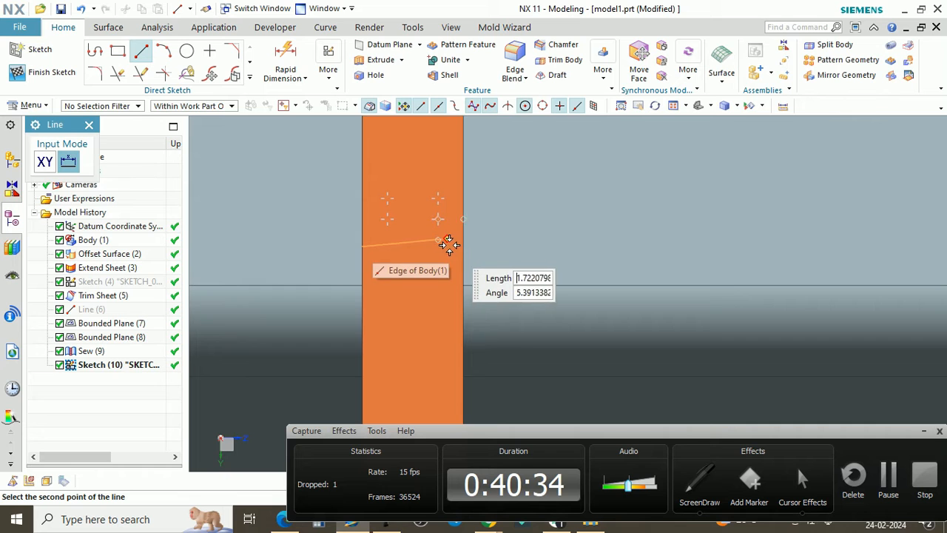
left_click(464, 246)
scroll(385, 259, "down", 5)
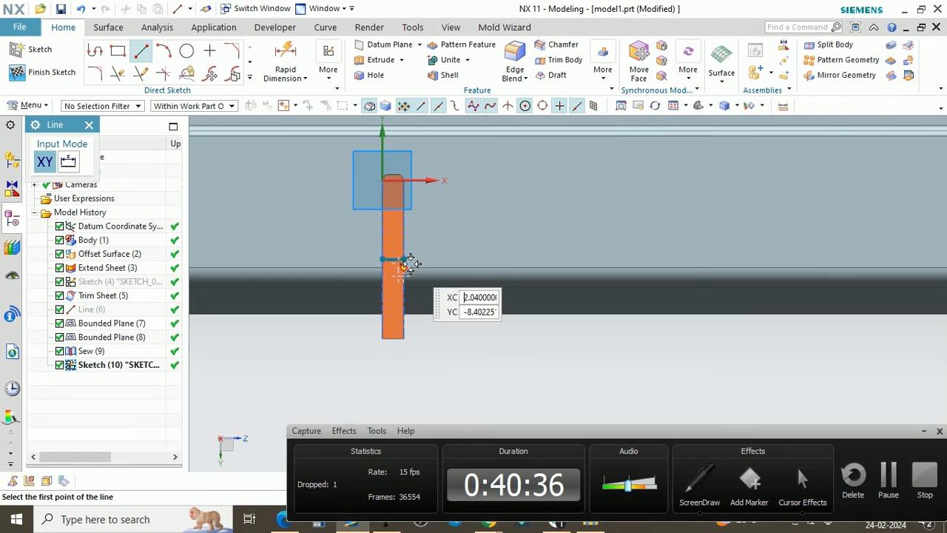
Step: Convert the horizontal line across the insert to a reference line
scroll(422, 266, "up", 3)
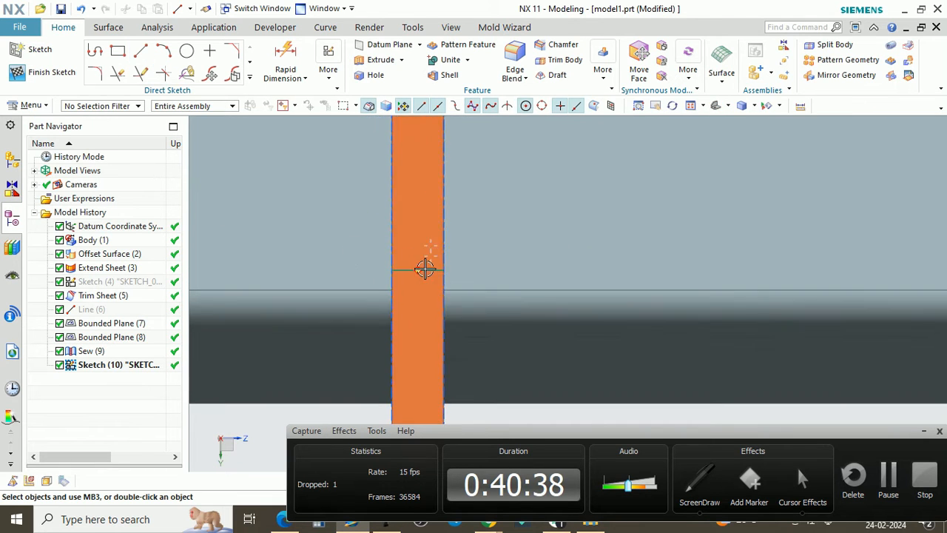
scroll(429, 268, "up", 1)
right_click(431, 269)
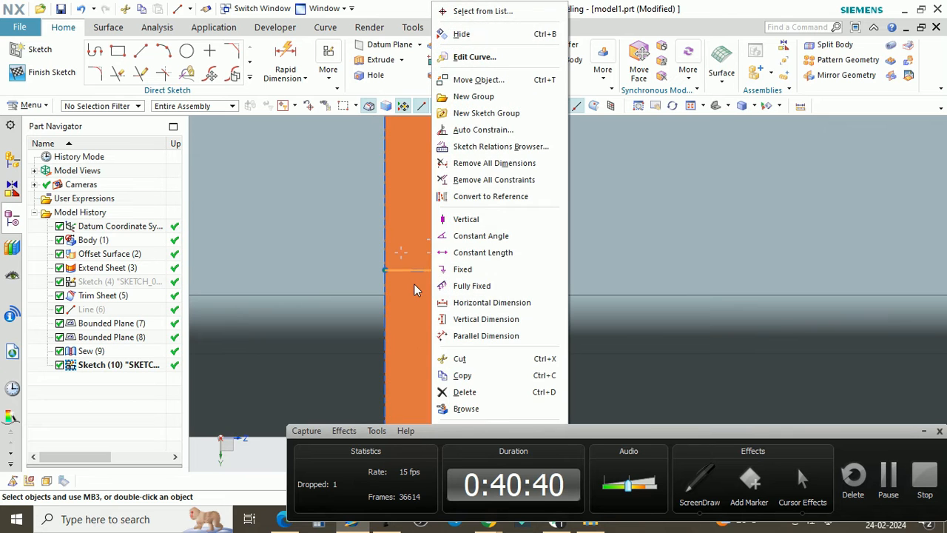
scroll(432, 271, "up", 2)
right_click(437, 272)
scroll(375, 251, "down", 3)
Step: Sketch a rectangle from its center at the reference line's midpoint, enclosing the insert and about 50 mm tall
left_click(118, 51)
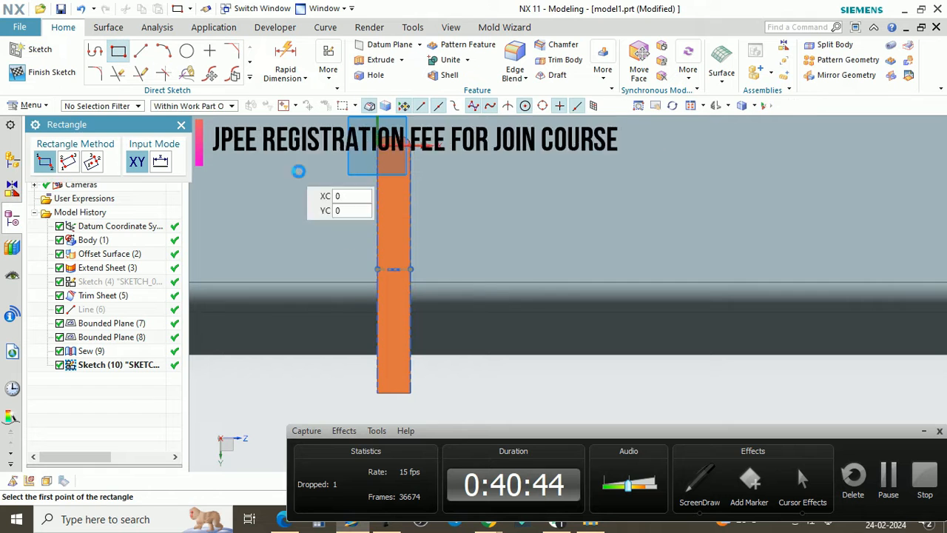
scroll(399, 273, "up", 2)
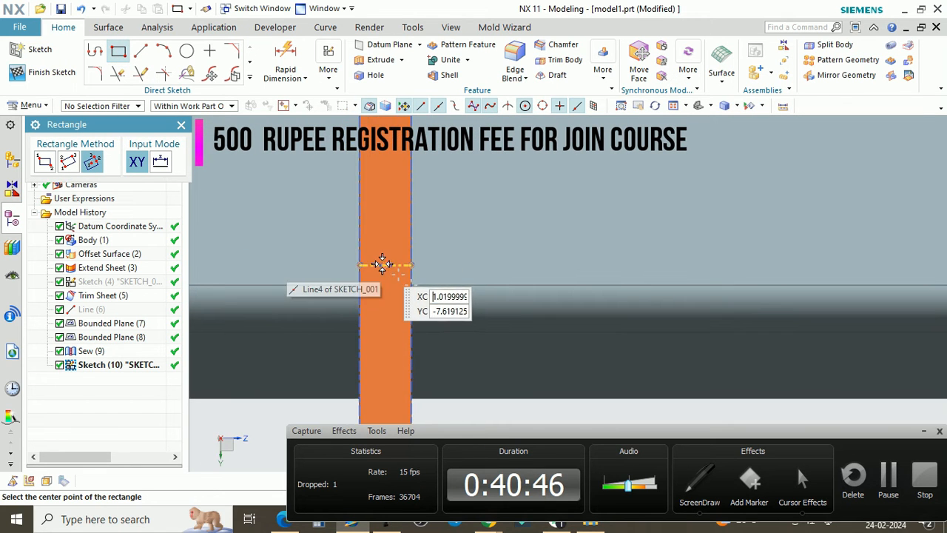
left_click(385, 265)
scroll(391, 271, "down", 6)
scroll(392, 351, "up", 2)
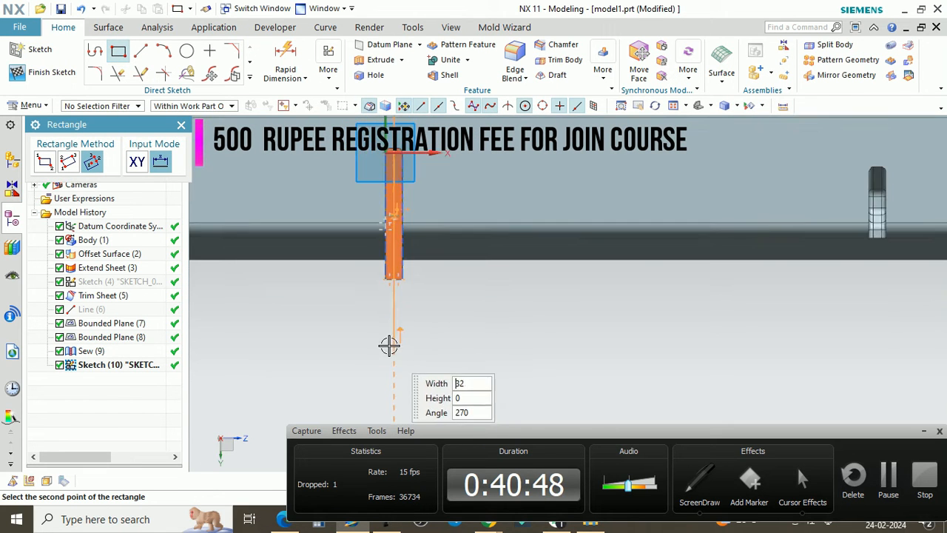
scroll(392, 351, "down", 3)
left_click(391, 372)
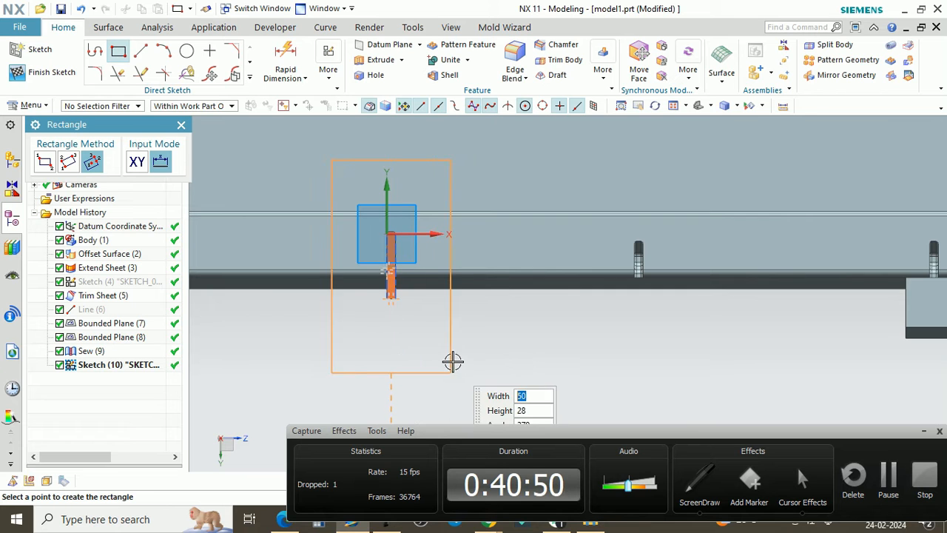
left_click(439, 358)
left_click(183, 127)
Step: Dimension the rectangle's top line 5 mm from the insert's rounded top edge
scroll(388, 195, "up", 3)
scroll(387, 244, "down", 2)
key("d")
scroll(384, 249, "up", 2)
scroll(386, 255, "up", 2)
scroll(407, 279, "down", 3)
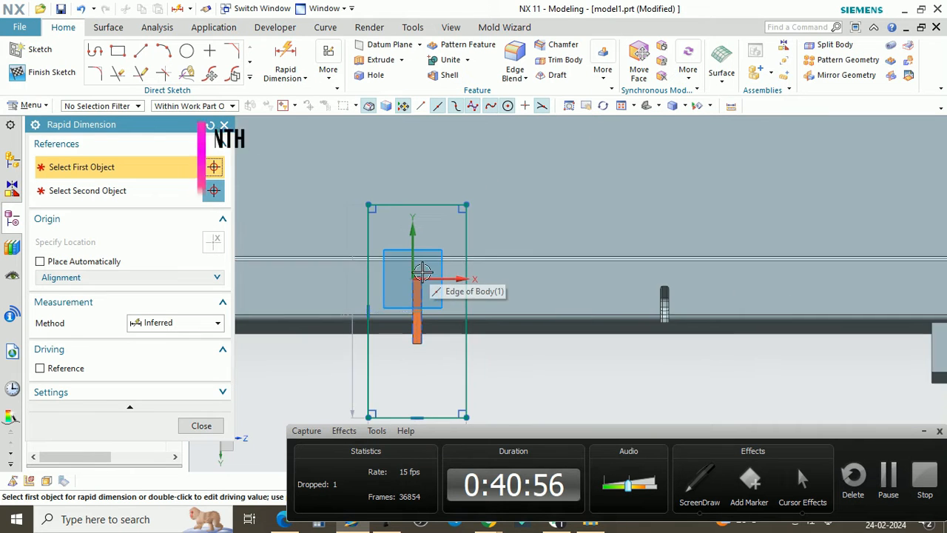
scroll(416, 275, "up", 3)
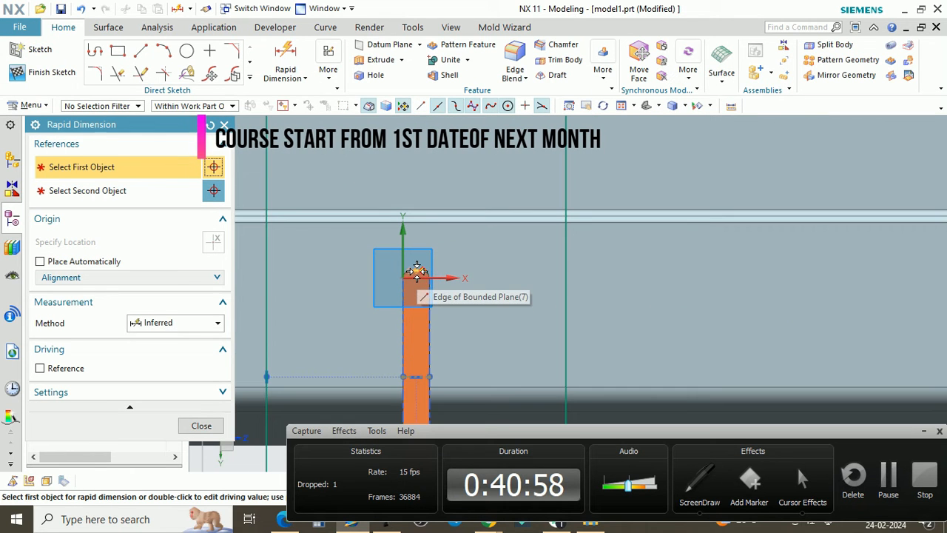
scroll(417, 272, "up", 2)
left_click(413, 272)
scroll(409, 287, "down", 5)
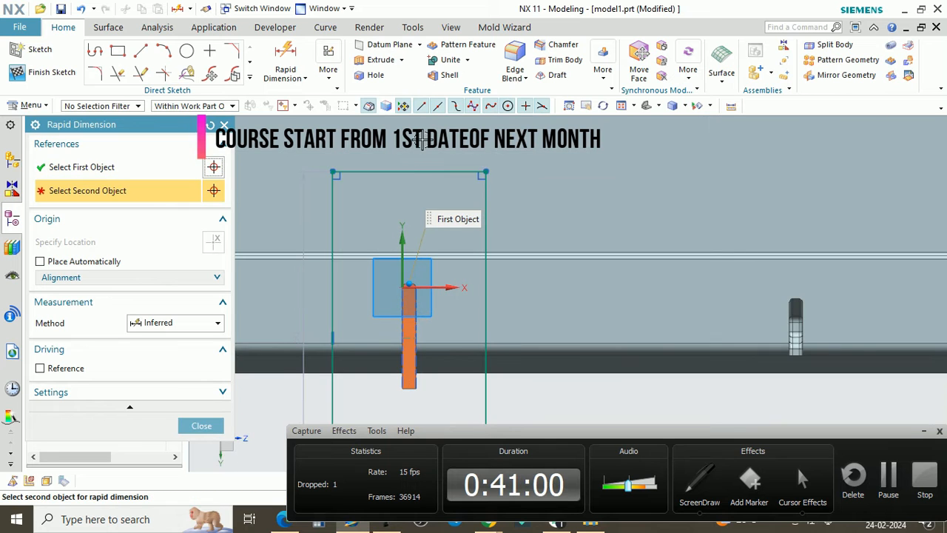
left_click(406, 171)
scroll(424, 185, "up", 3)
left_click(428, 220)
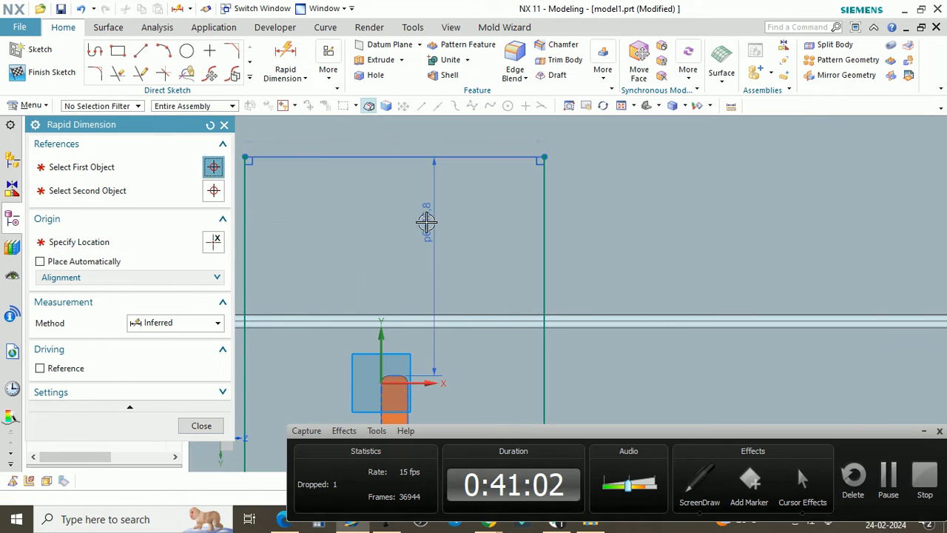
type("5")
key("Return")
Step: Dimension the rectangle's left line 5 mm from the insert's left edge
scroll(442, 210, "down", 7)
scroll(428, 246, "up", 7)
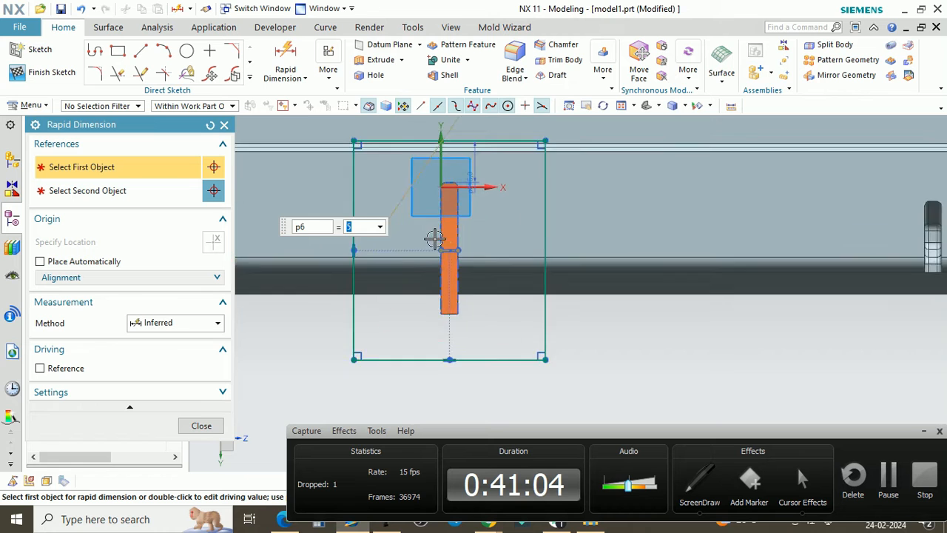
scroll(440, 214, "up", 2)
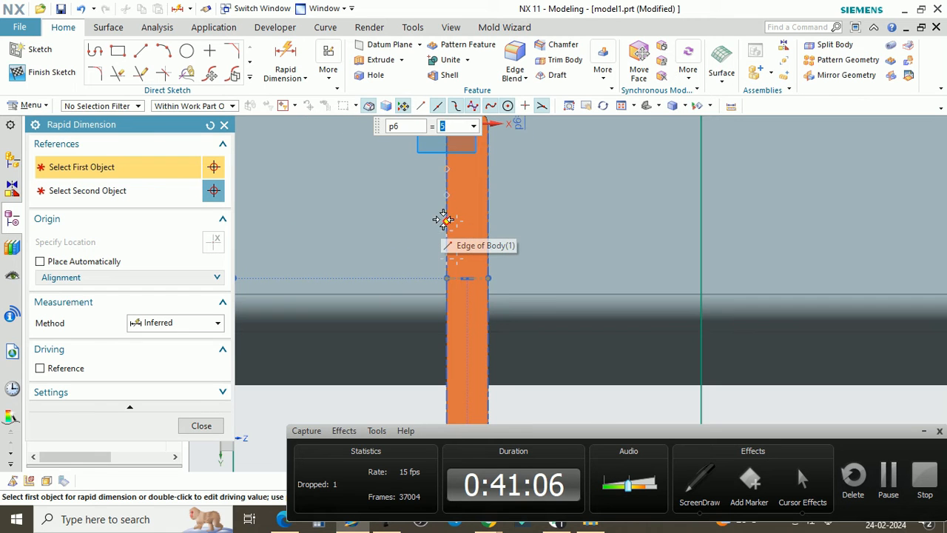
left_click(447, 222)
scroll(364, 221, "down", 2)
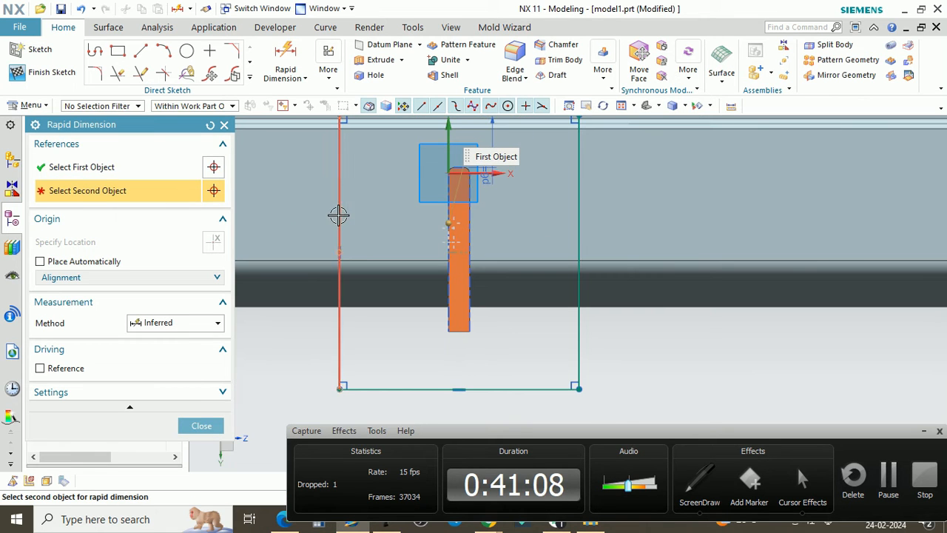
left_click(338, 215)
scroll(393, 219, "up", 1)
left_click(388, 227)
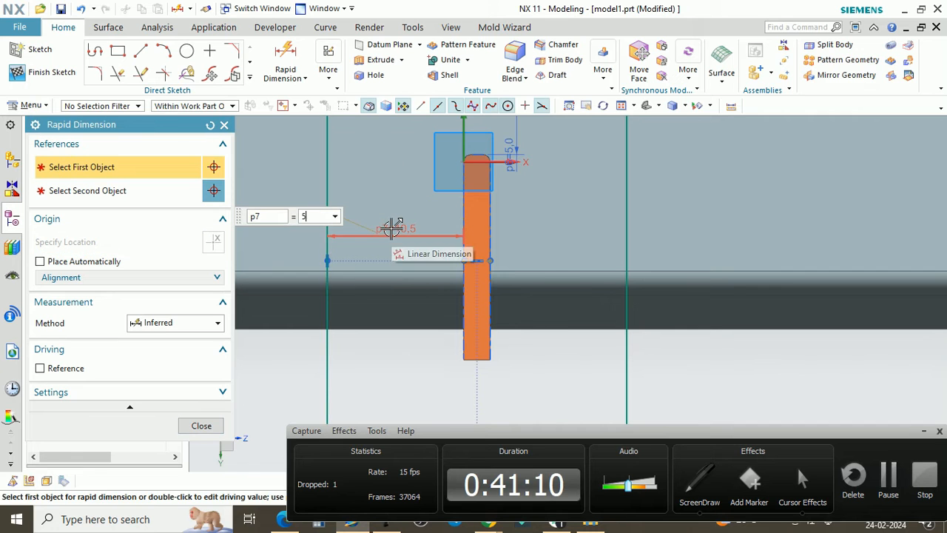
left_click(489, 232)
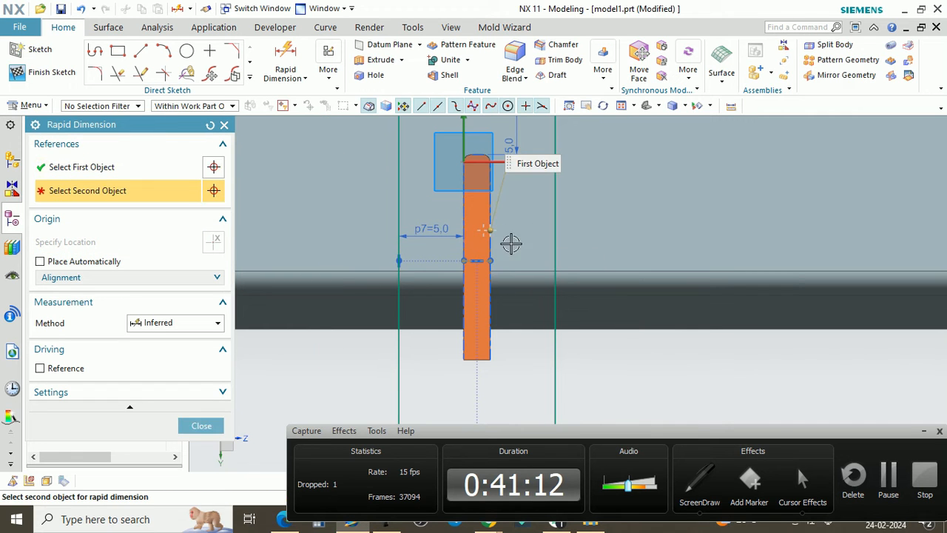
scroll(474, 247, "down", 3)
scroll(467, 304, "up", 1)
left_click(203, 426)
Step: Extrude the rectangle sketch upward from the insert's flat face with an end distance of 5 mm
mouse_move(518, 267)
middle_mouse_down()
mouse_move(512, 209)
mouse_move(490, 217)
middle_mouse_up()
scroll(491, 217, "up", 1)
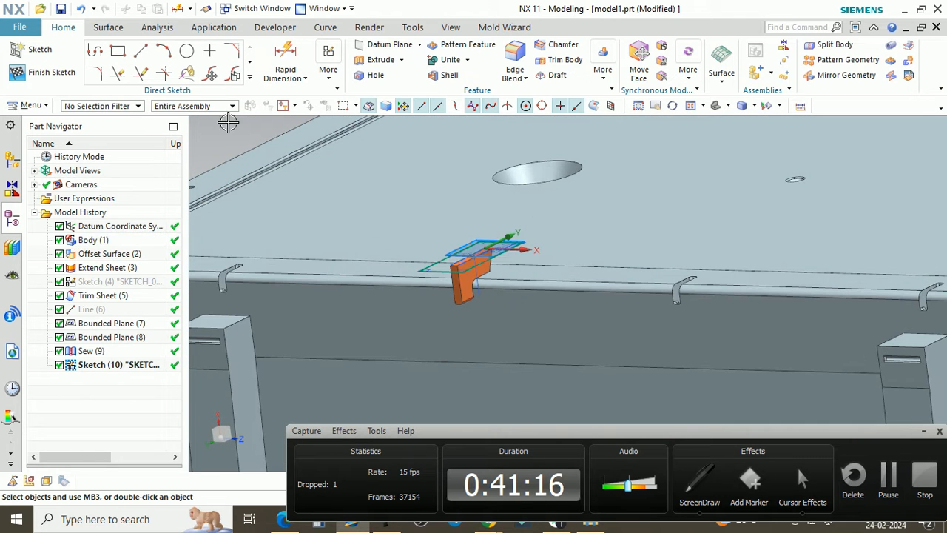
scroll(461, 229, "down", 2)
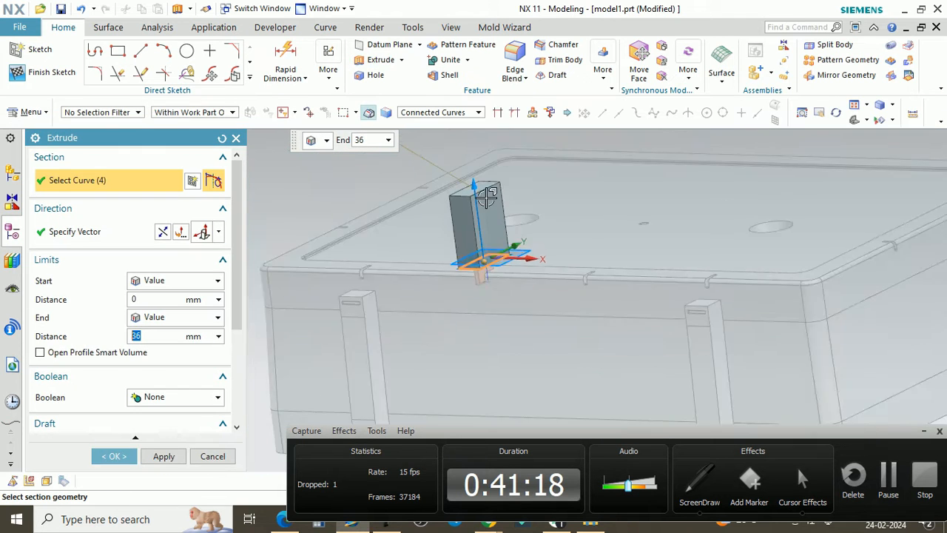
scroll(488, 194, "up", 2)
left_click_drag(470, 199, 486, 310)
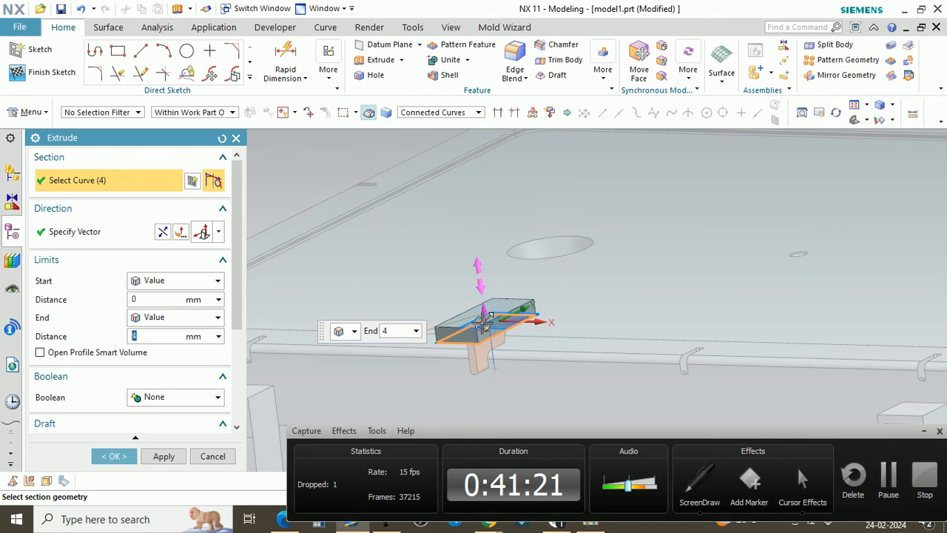
scroll(481, 320, "up", 3)
mouse_move(482, 317)
middle_mouse_down()
mouse_move(501, 299)
mouse_move(481, 311)
middle_mouse_up()
scroll(495, 299, "up", 1)
left_click_drag(499, 291, 499, 282)
scroll(503, 278, "down", 3)
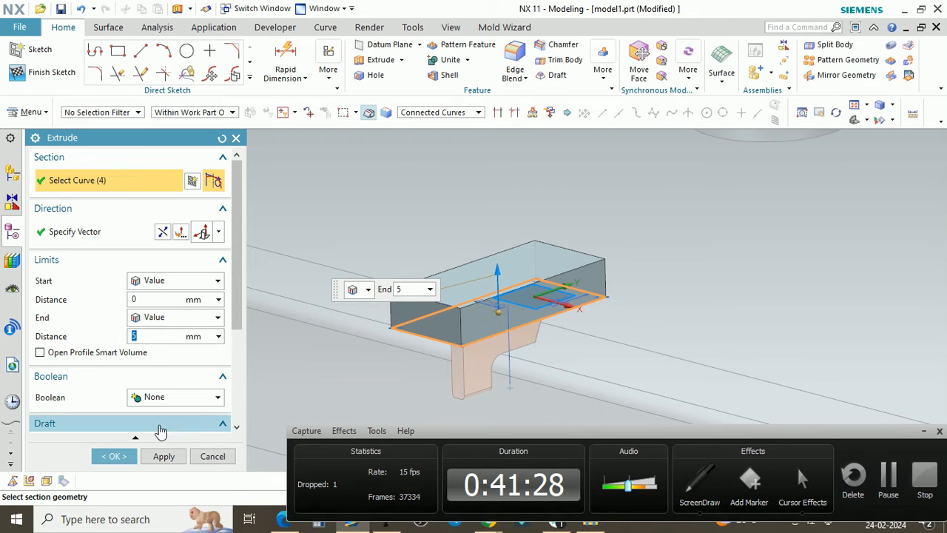
Step: Try an extrusion end distance of 10 mm and set it back to 5 mm
type("10")
key("Return")
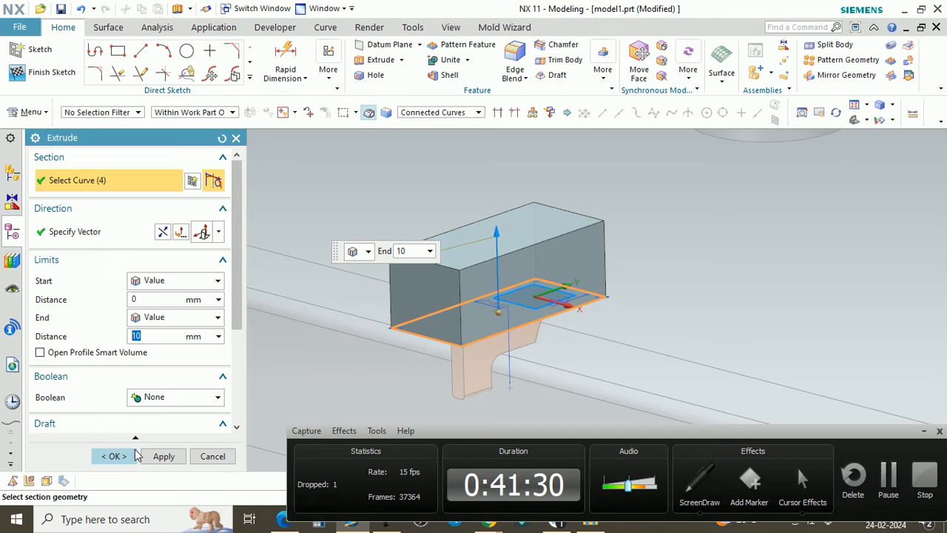
type("5")
key("Return")
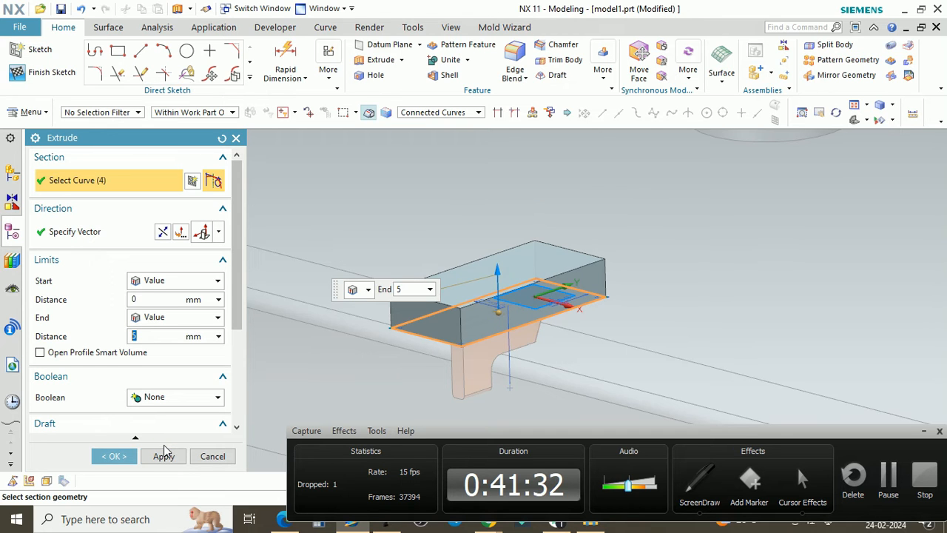
Step: Unite the extruded block with the orange insert body and complete the extrusion
left_click(175, 397)
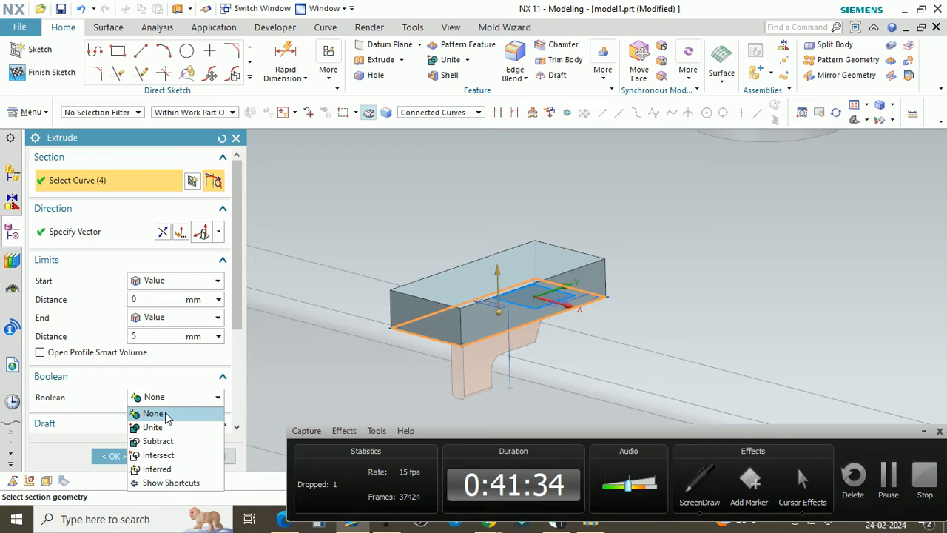
left_click(166, 399)
left_click(154, 429)
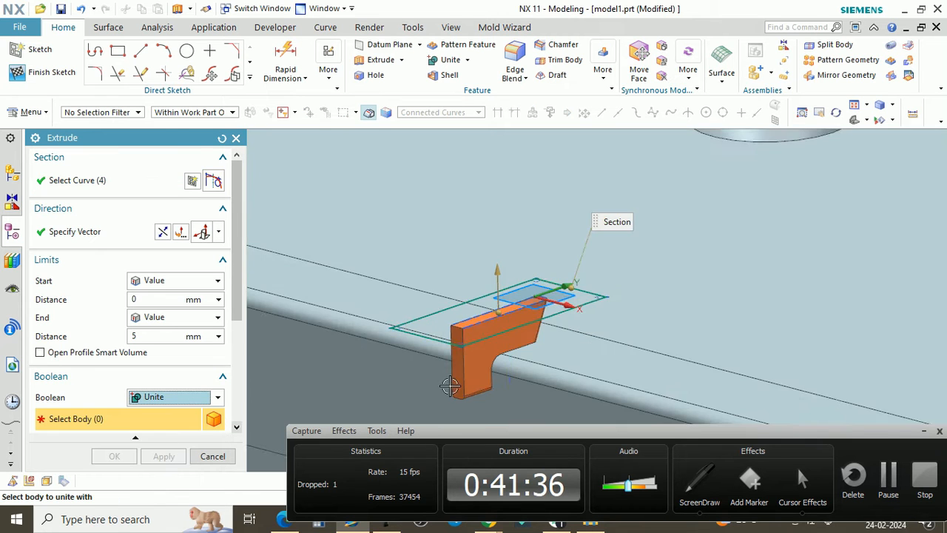
left_click(493, 348)
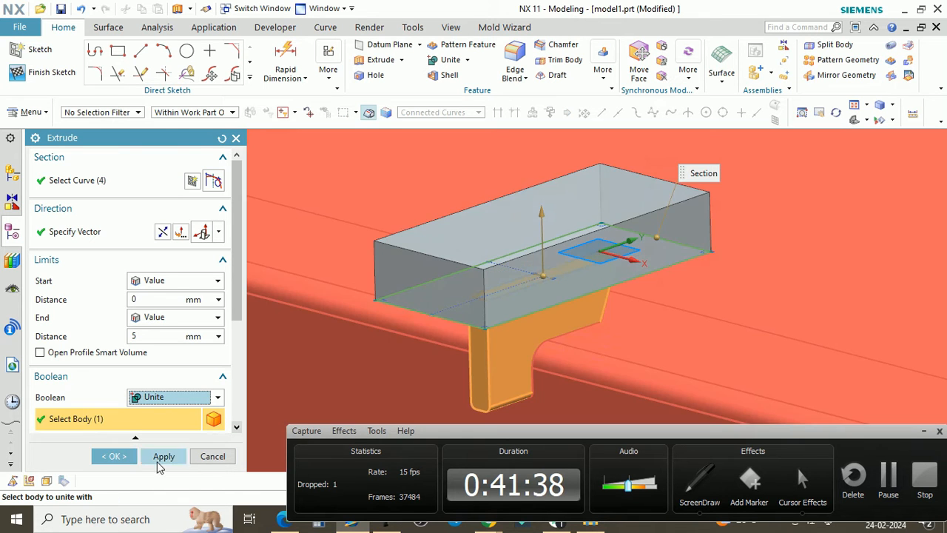
left_click(116, 457)
scroll(407, 311, "down", 3)
scroll(433, 292, "up", 2)
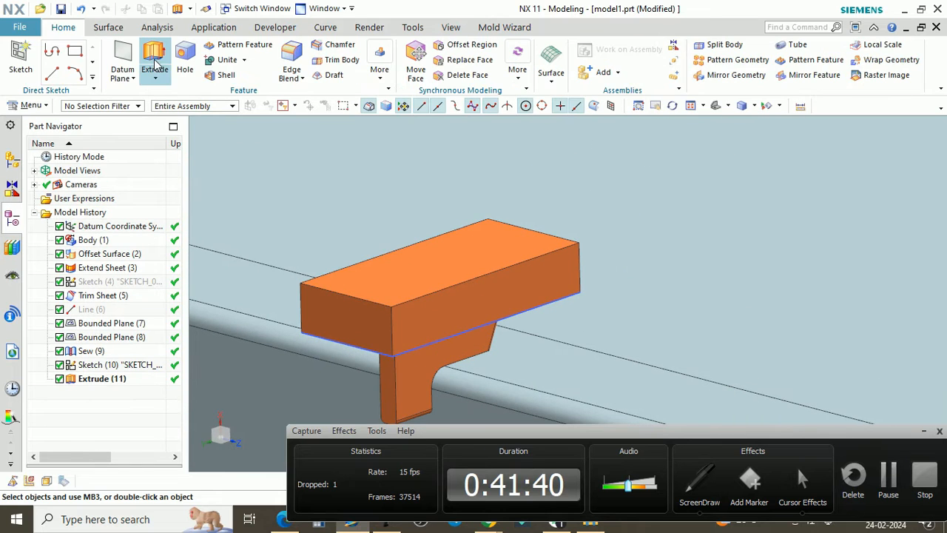
Step: Start an extrusion of the block's top face, selected as a region boundary curve, with an end distance of 15 mm
left_click(164, 82)
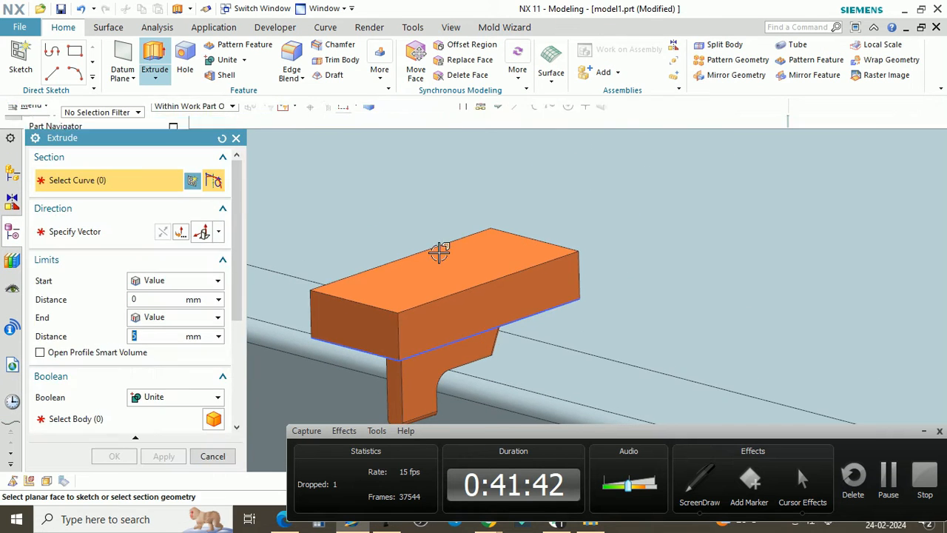
scroll(438, 249, "down", 2)
left_click(422, 114)
left_click(433, 188)
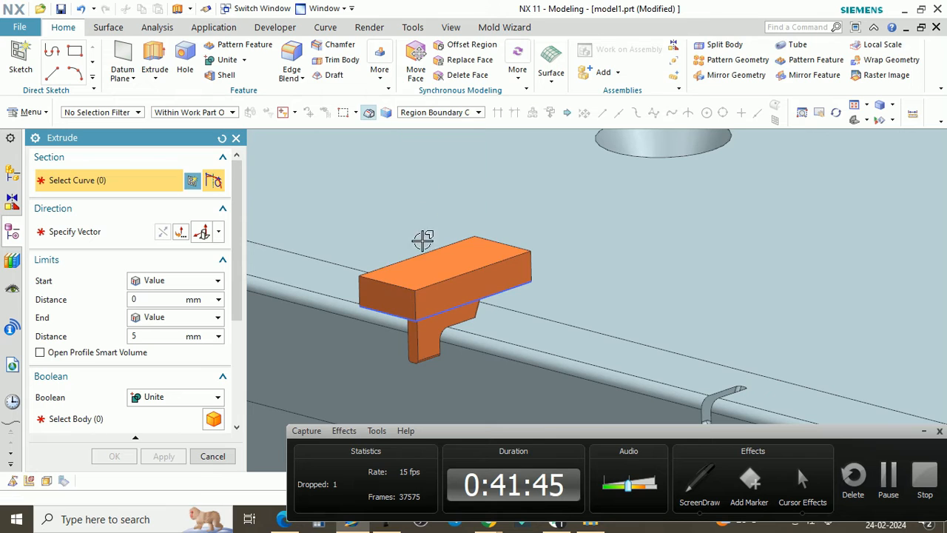
left_click(421, 266)
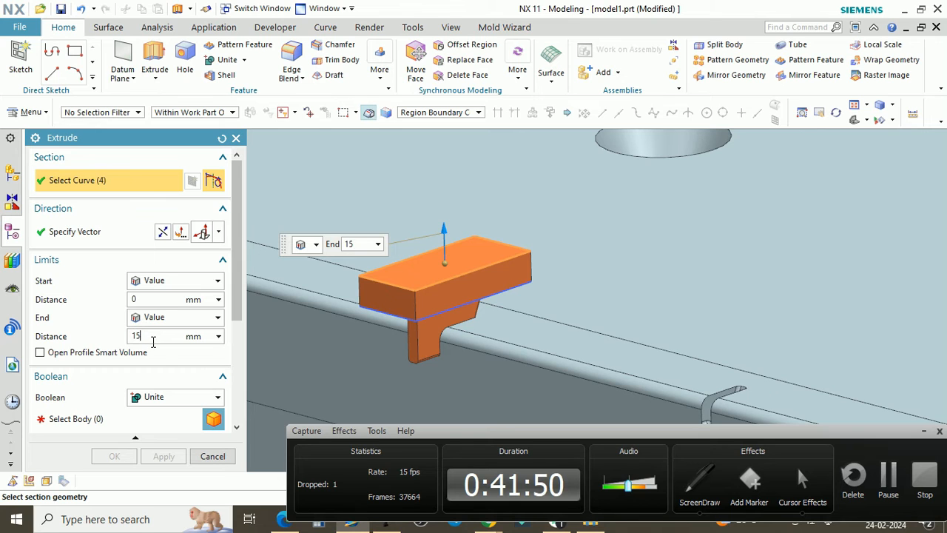
left_click(153, 339)
type("15")
key("Return")
Step: Set the new extrusion to unite with the orange insert block
left_click(149, 398)
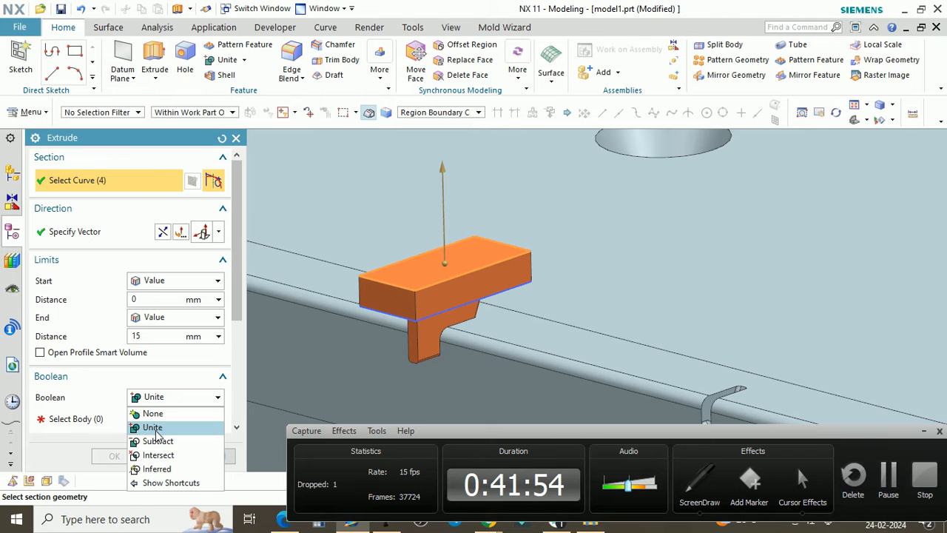
left_click(105, 422)
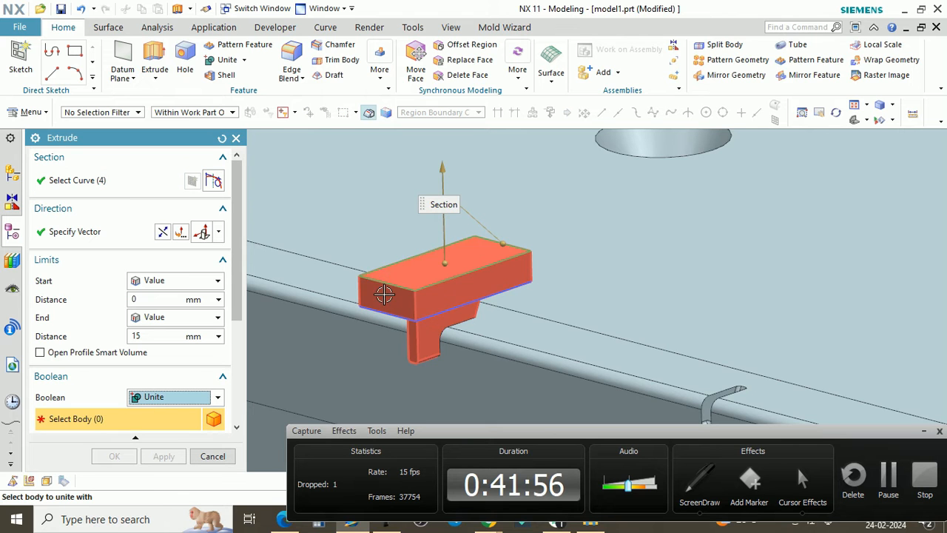
left_click(384, 294)
Step: Complete the extrusion united with the orange insert body, adding a single-sided offset to its section
scroll(145, 395, "down", 3)
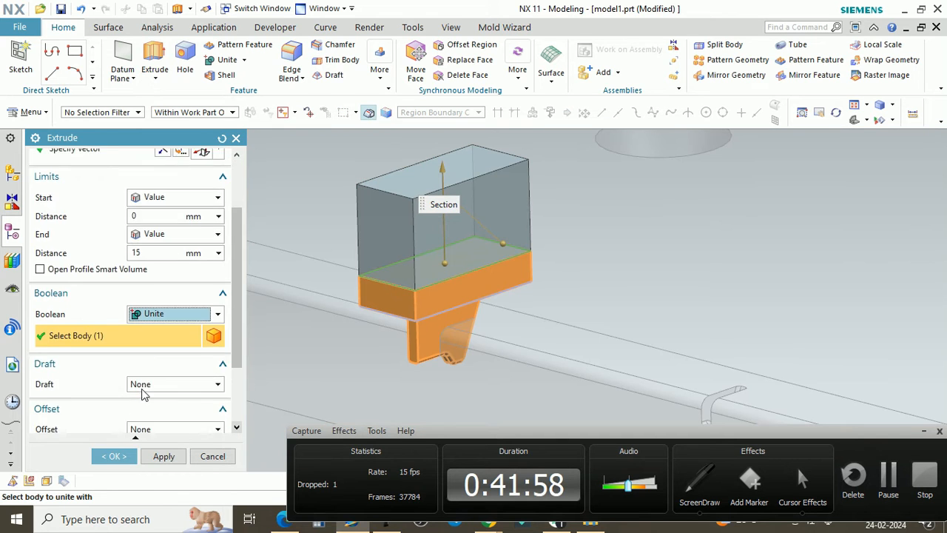
scroll(143, 395, "down", 2)
left_click(154, 352)
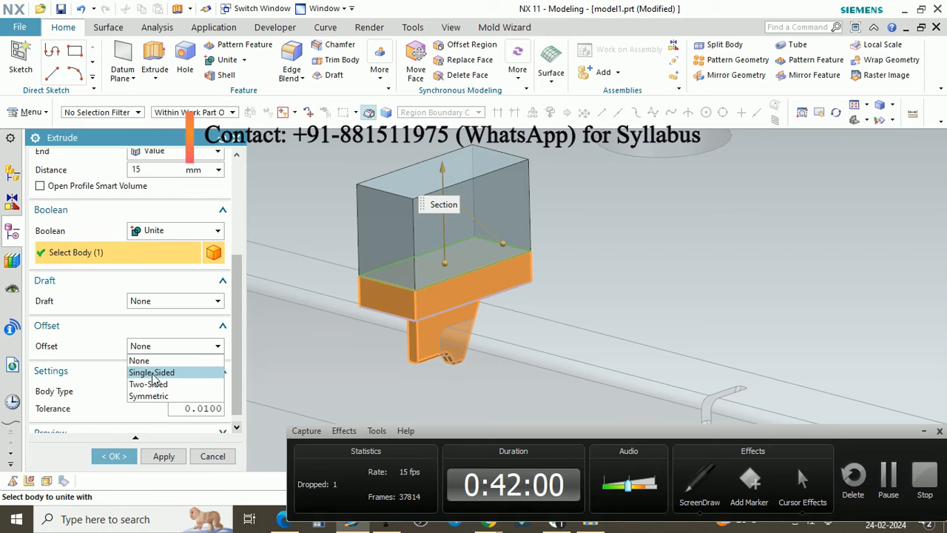
left_click(155, 373)
left_click(127, 459)
scroll(391, 260, "down", 4)
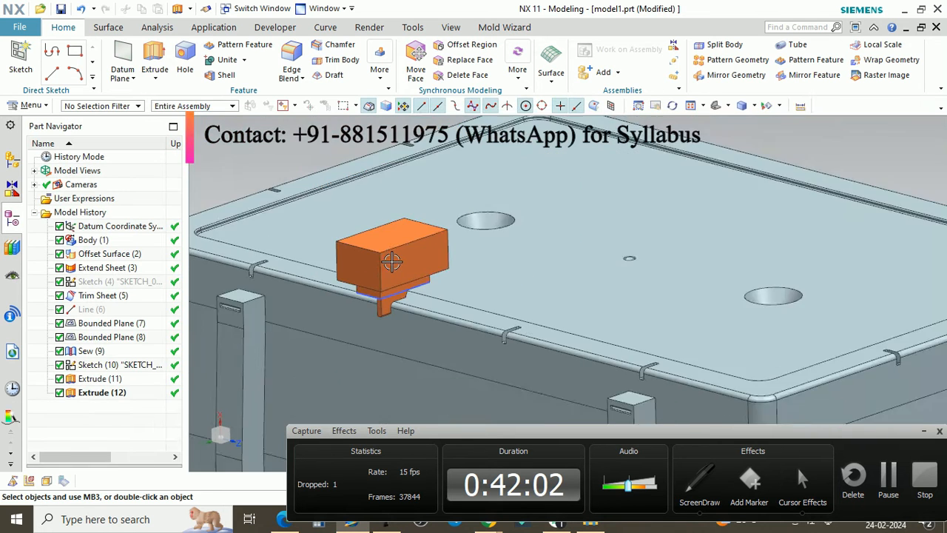
Step: Hide the sketch at the underside of the insert's rectangular base block
scroll(392, 260, "up", 1)
middle_click_drag(392, 261, 387, 317)
right_click(387, 317)
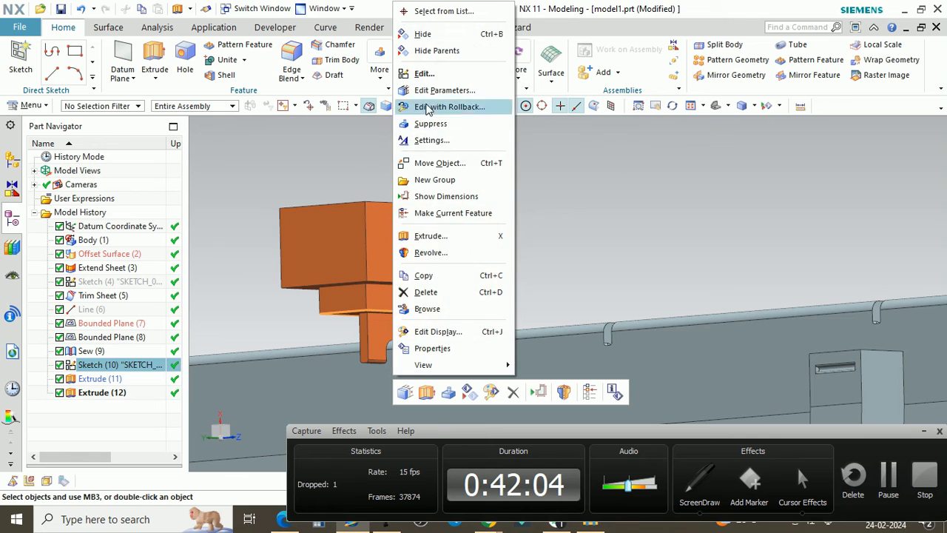
left_click(422, 35)
Step: Recolour the four side faces of the smaller block between the insert and the large top block light pink
mouse_move(365, 252)
middle_mouse_down()
mouse_move(402, 237)
mouse_move(385, 148)
mouse_move(592, 268)
mouse_move(622, 258)
mouse_move(594, 269)
mouse_move(499, 237)
mouse_move(581, 244)
mouse_move(551, 215)
middle_mouse_up()
scroll(486, 162, "up", 4)
middle_click_drag(486, 164, 495, 202)
scroll(400, 288, "up", 2)
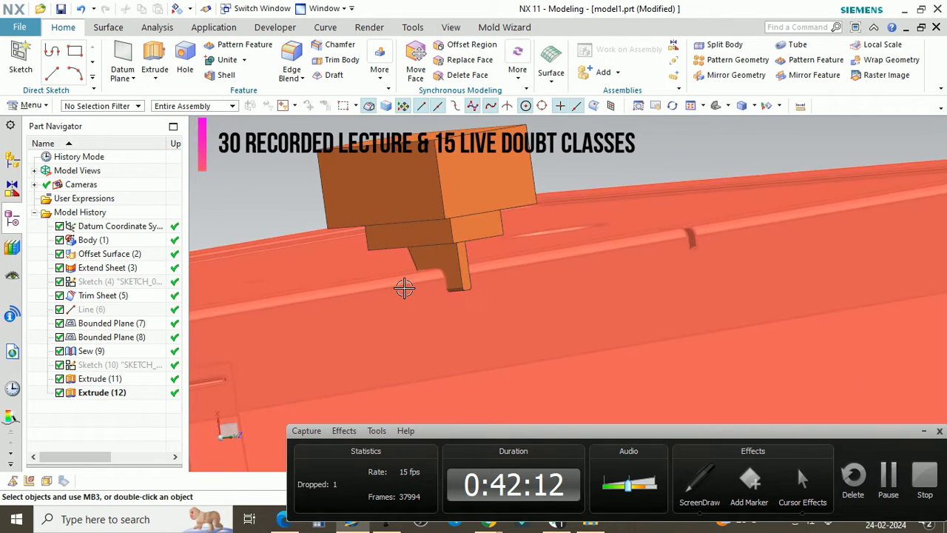
key("ctrl+j")
scroll(414, 253, "up", 2)
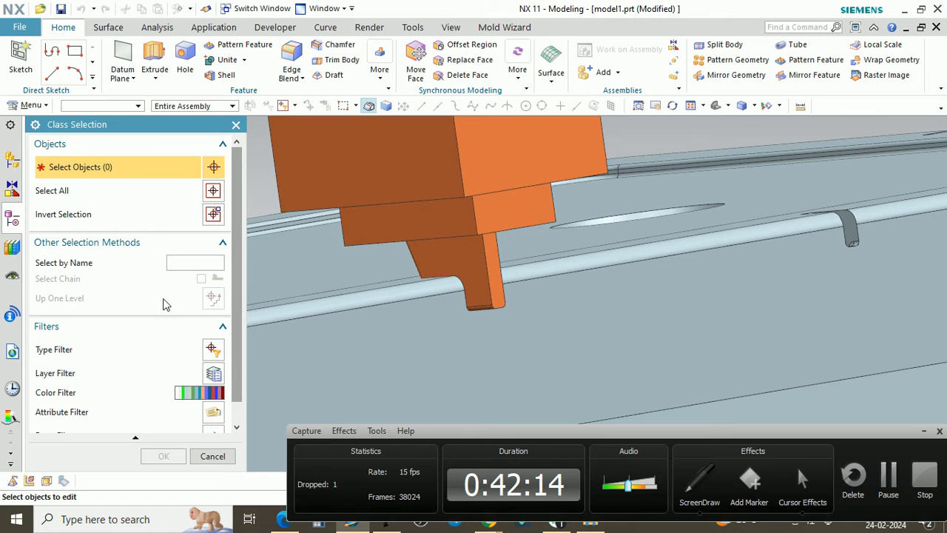
left_click(104, 106)
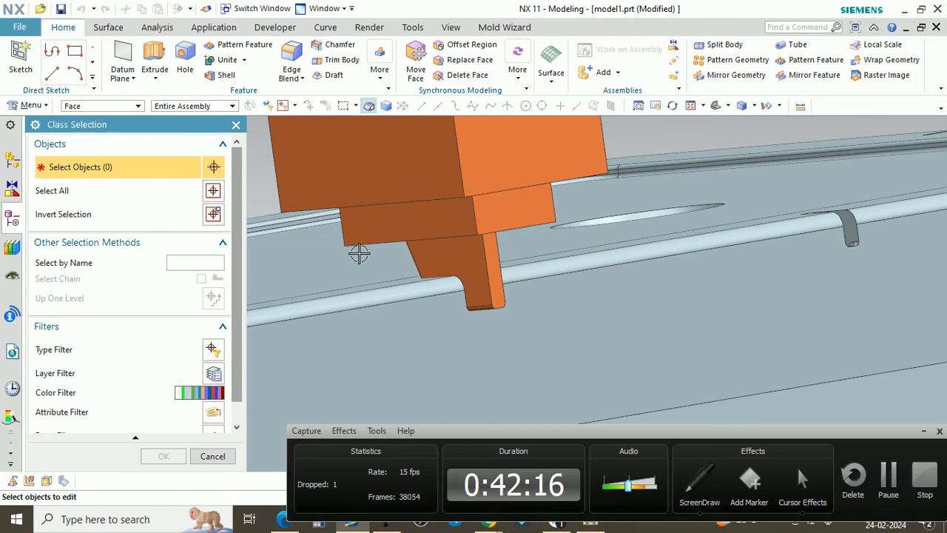
left_click(407, 208)
left_click(486, 202)
middle_click_drag(476, 222, 429, 218)
scroll(859, 171, "down", 5)
scroll(592, 205, "up", 5)
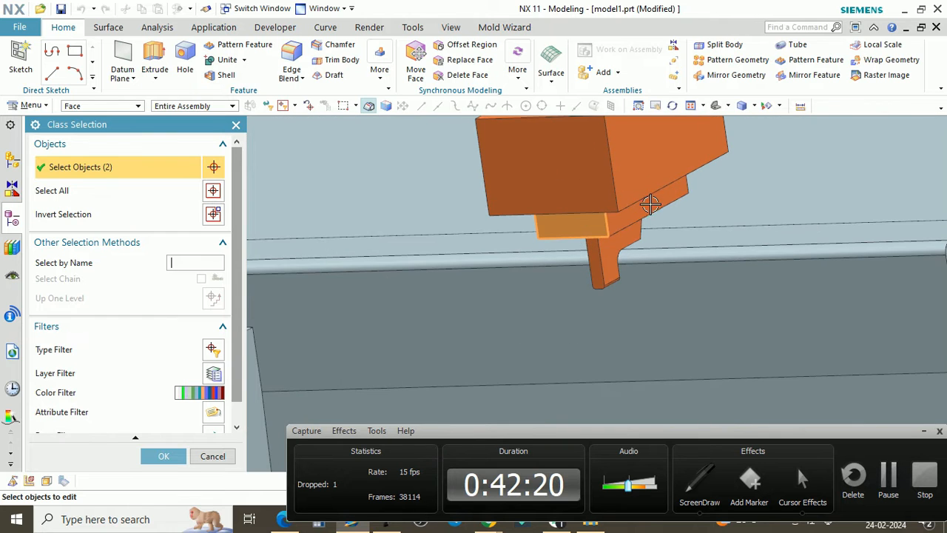
scroll(637, 209, "down", 4)
middle_click_drag(618, 233, 787, 194)
scroll(698, 186, "down", 4)
scroll(710, 197, "up", 6)
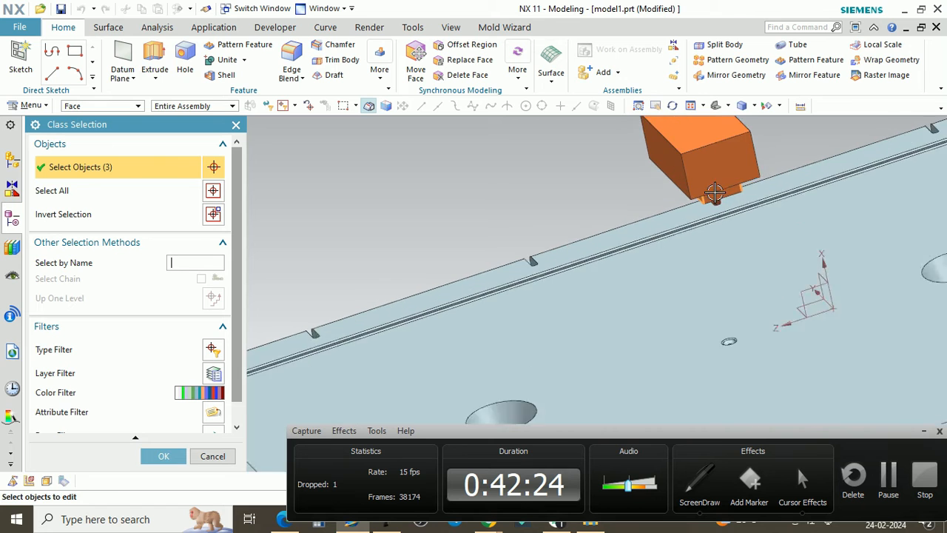
scroll(716, 189, "up", 3)
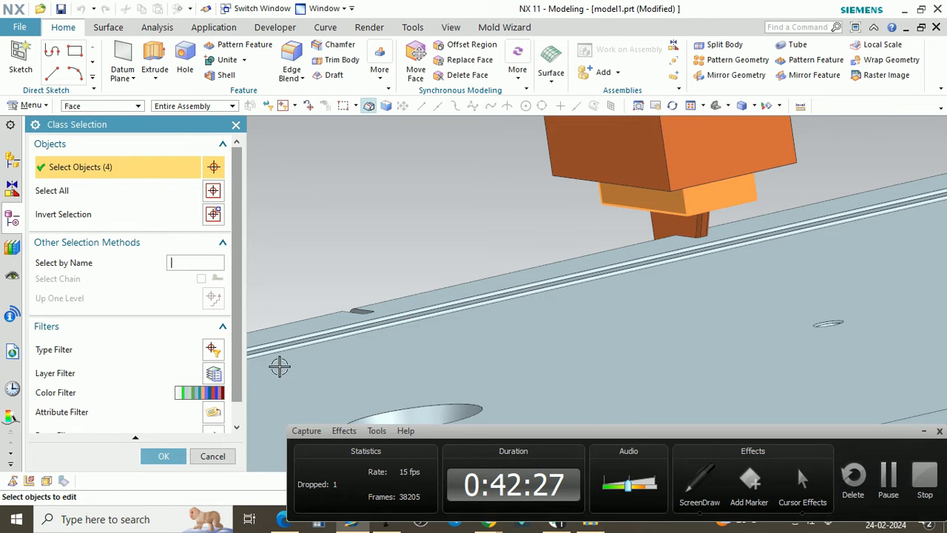
left_click(164, 456)
left_click(180, 145)
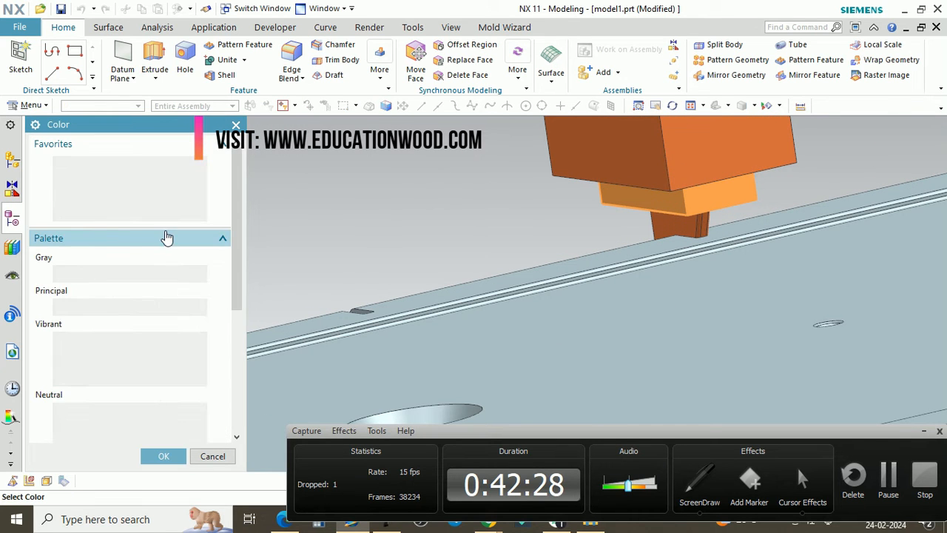
left_click(164, 456)
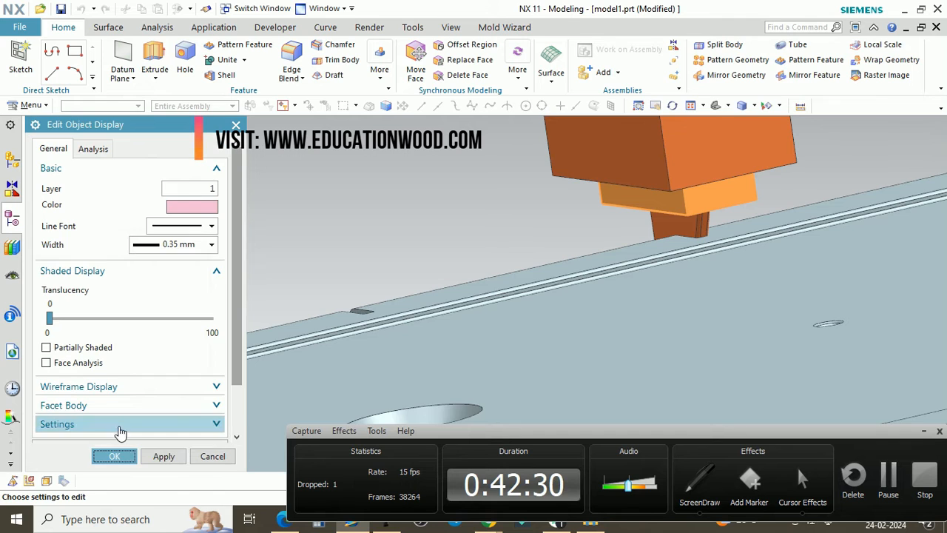
left_click(107, 464)
Step: Examine the insert with its pink block and the neighbouring slots along the box's rim
scroll(518, 248, "down", 4)
middle_click_drag(555, 250, 518, 256)
scroll(565, 216, "down", 4)
scroll(551, 225, "up", 3)
scroll(529, 250, "up", 2)
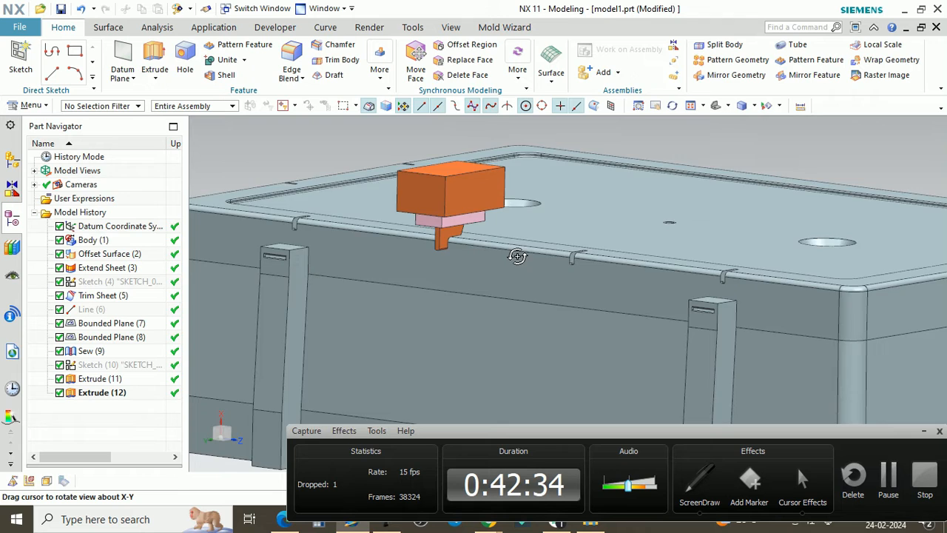
scroll(450, 233, "up", 4)
scroll(469, 232, "down", 3)
middle_click_drag(469, 232, 518, 230)
scroll(490, 201, "down", 2)
scroll(536, 229, "down", 2)
scroll(537, 229, "up", 4)
scroll(382, 243, "up", 2)
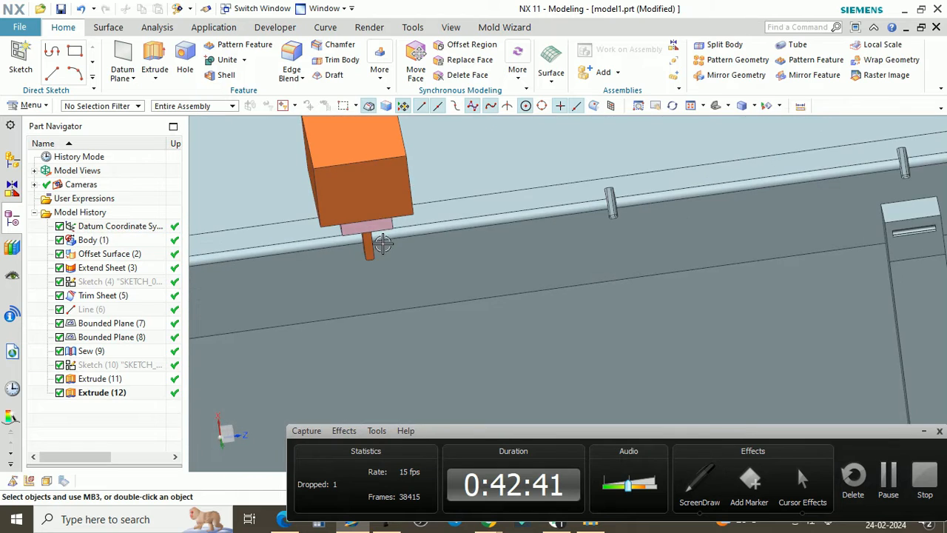
Step: Measure the projected distance from the insert's bottom edge to the bottom edge of the neighbouring slot
middle_click_drag(390, 244, 474, 205)
scroll(446, 240, "down", 2)
scroll(395, 190, "up", 3)
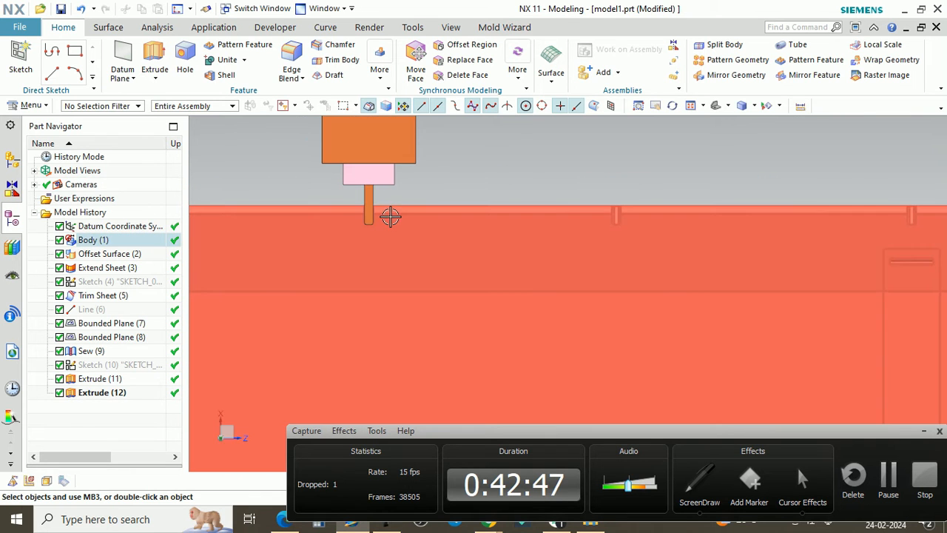
key("ctrl+t")
scroll(371, 222, "up", 4)
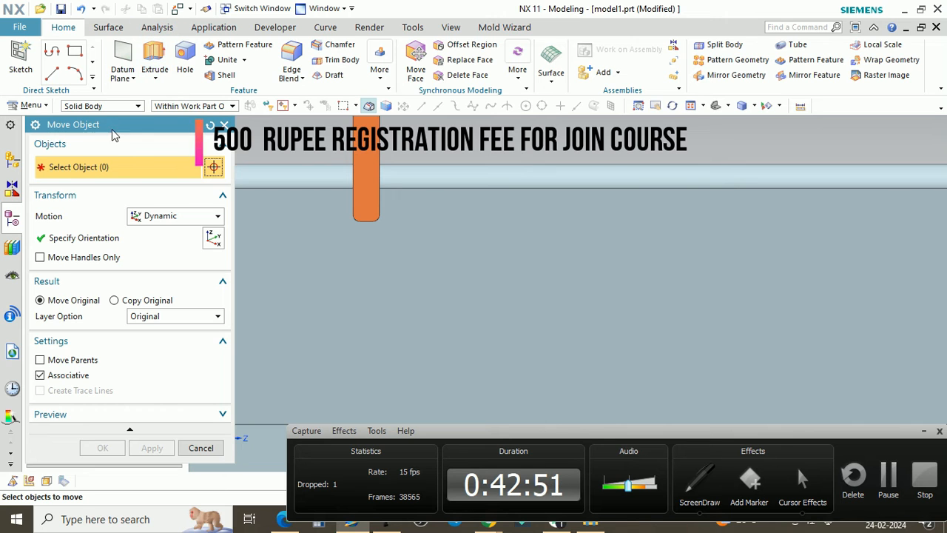
left_click(120, 32)
left_click(153, 33)
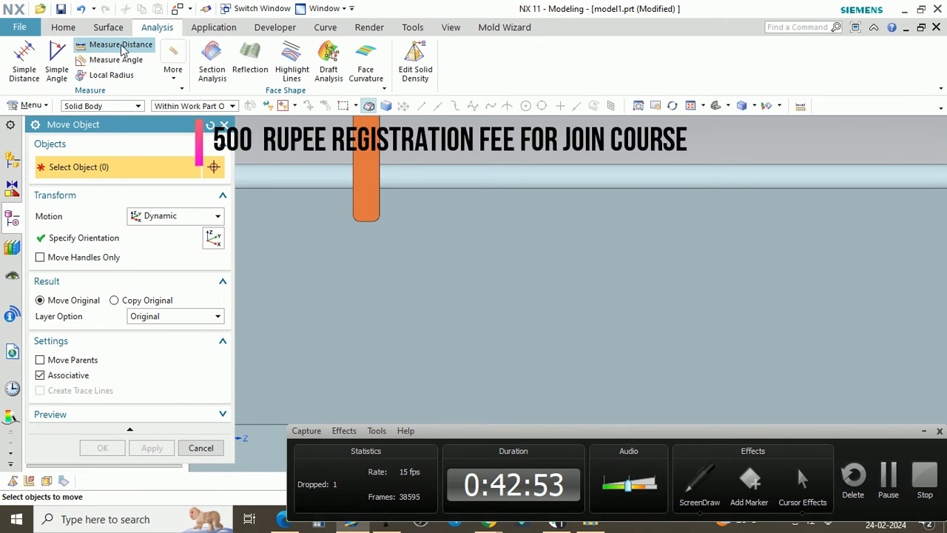
left_click(120, 46)
left_click(598, 296)
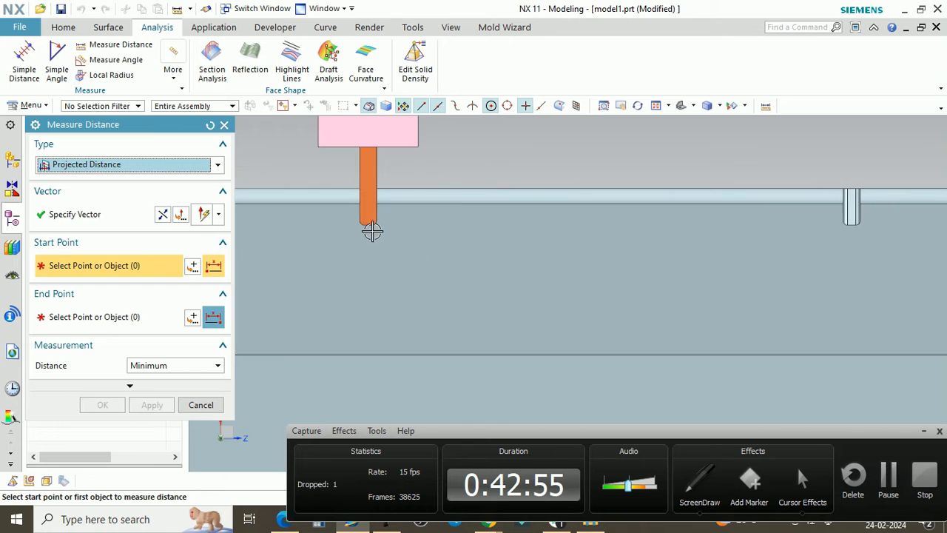
scroll(376, 214, "up", 3)
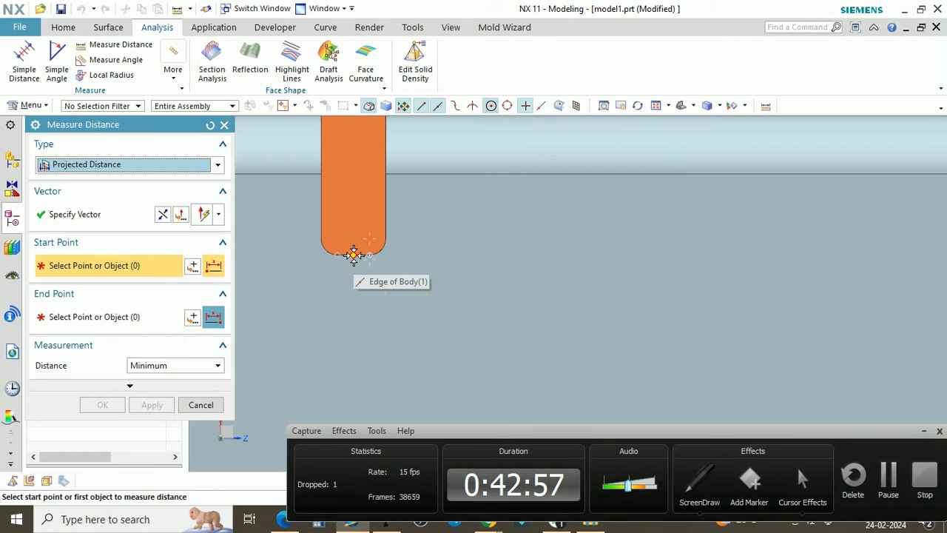
left_click(353, 253)
scroll(571, 239, "down", 2)
scroll(881, 226, "up", 6)
left_click(888, 220)
scroll(598, 239, "down", 3)
scroll(607, 244, "down", 5)
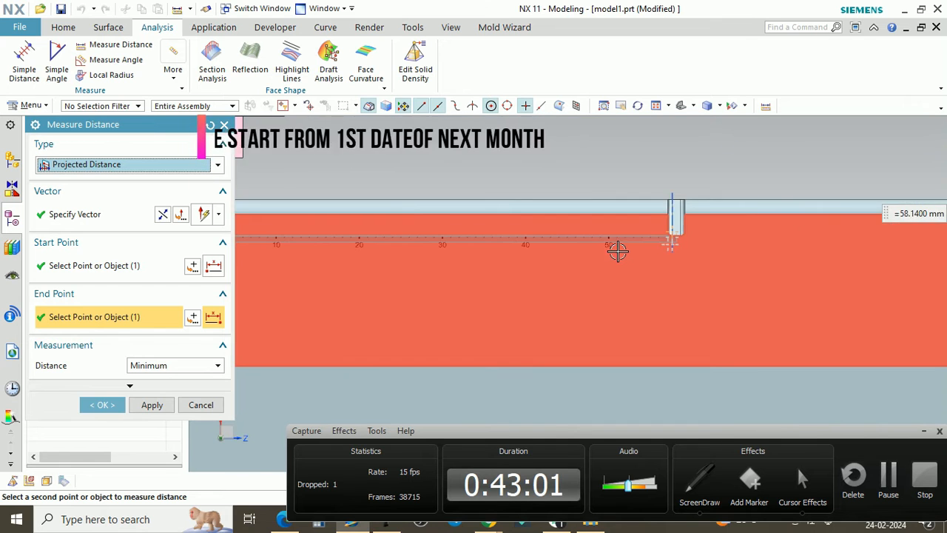
left_click(200, 405)
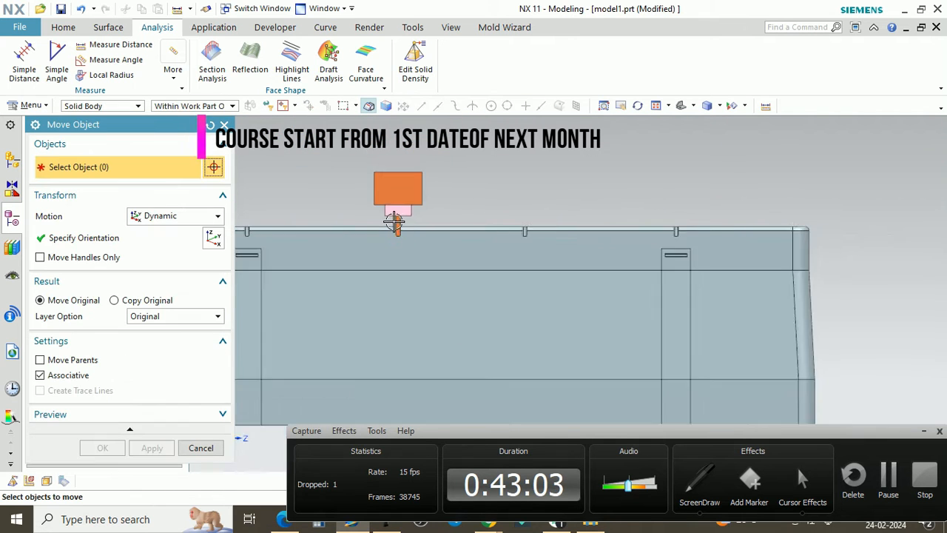
left_click(200, 447)
Step: Copy the complete insert body to the neighbouring slot by moving it 58.14 mm along ZC with the original kept
scroll(383, 199, "up", 2)
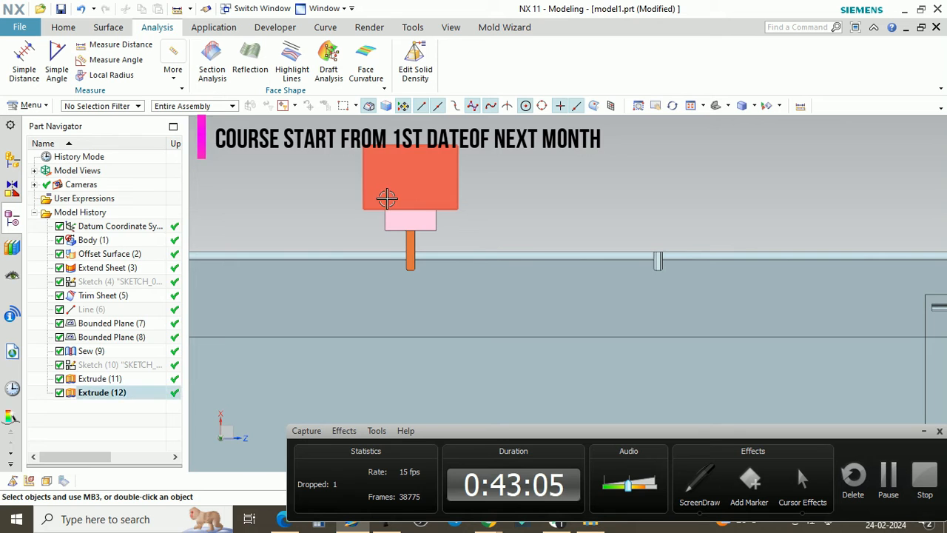
key("ctrl+t")
left_click(400, 173)
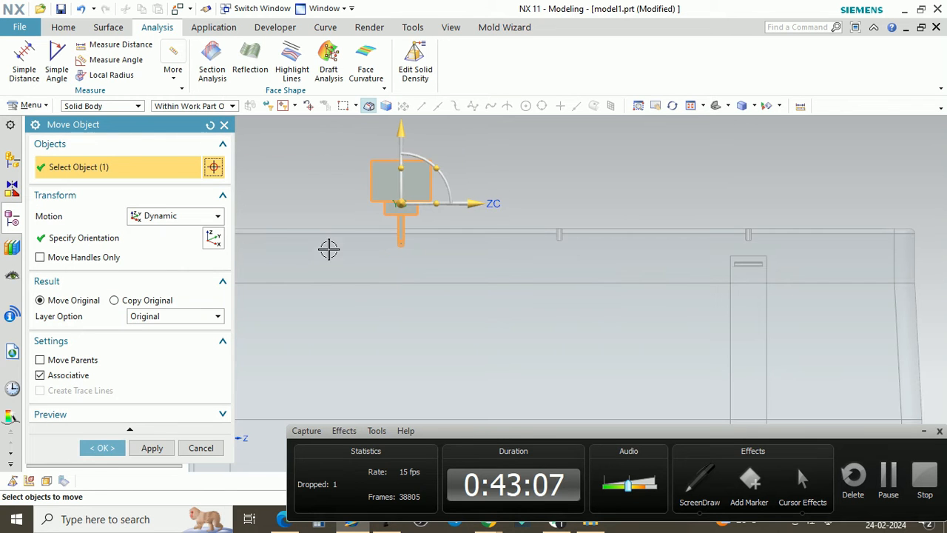
left_click(471, 206)
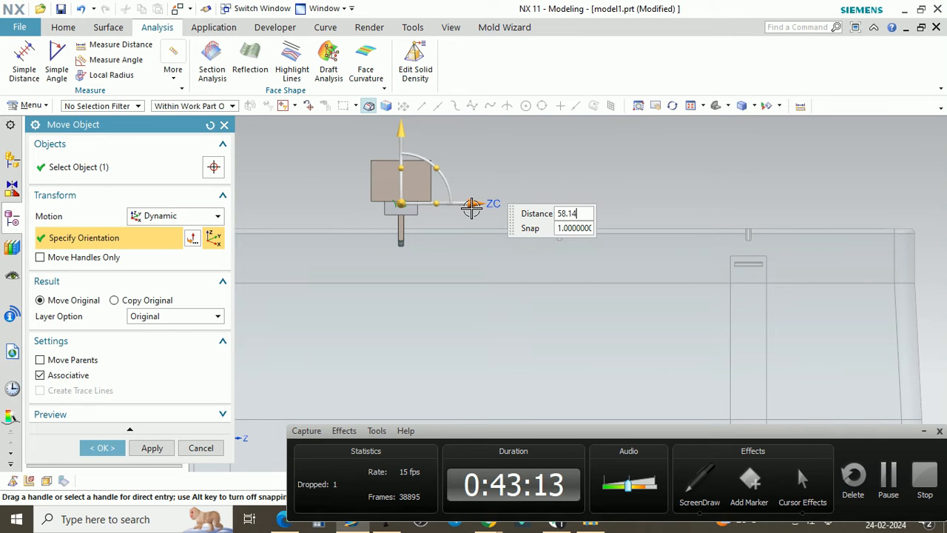
key("Return")
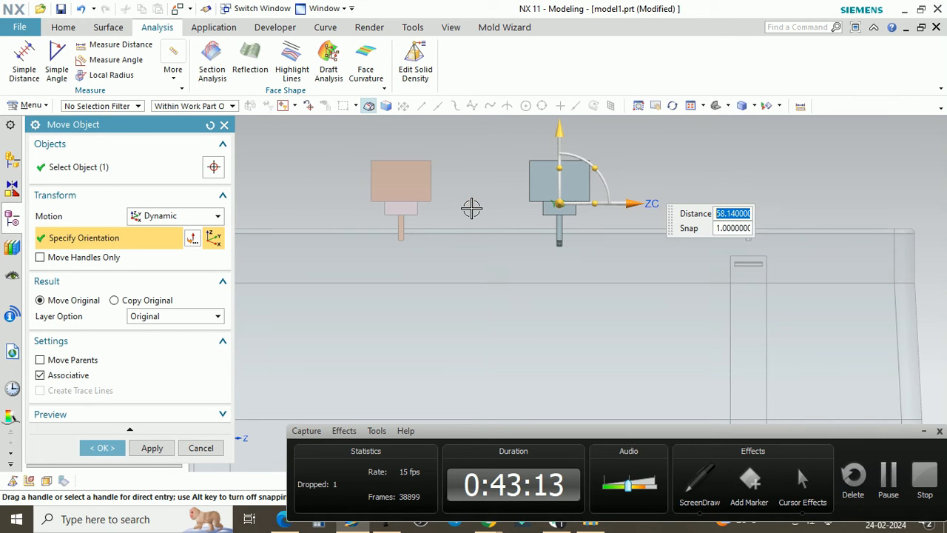
left_click(115, 301)
middle_click(567, 202)
Step: Examine the copied insert beside the original on the box's long side
scroll(561, 234, "up", 3)
scroll(567, 234, "down", 3)
middle_click_drag(573, 235, 566, 267)
scroll(641, 248, "up", 5)
scroll(558, 269, "down", 5)
middle_click_drag(674, 268, 324, 255)
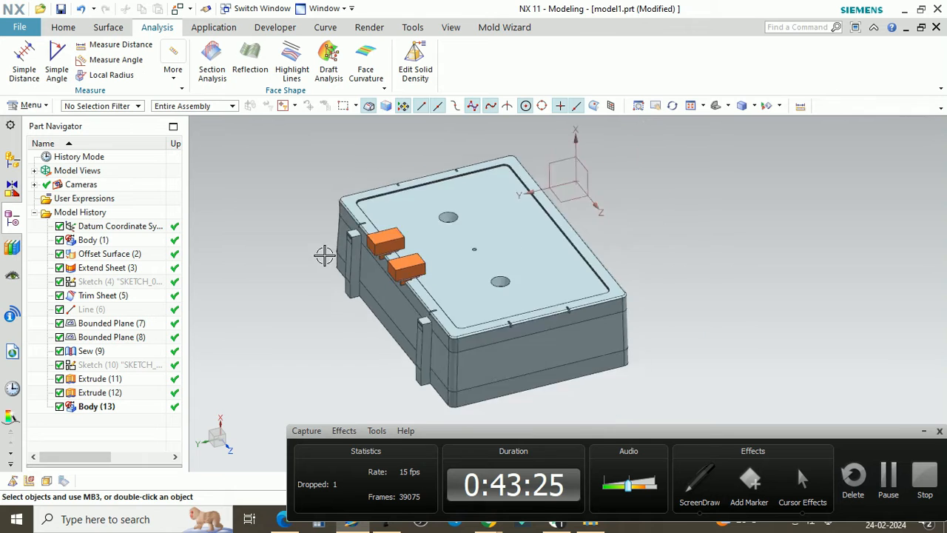
scroll(429, 294, "up", 2)
scroll(430, 294, "down", 2)
middle_click_drag(429, 294, 373, 235)
scroll(384, 234, "up", 2)
scroll(374, 235, "up", 1)
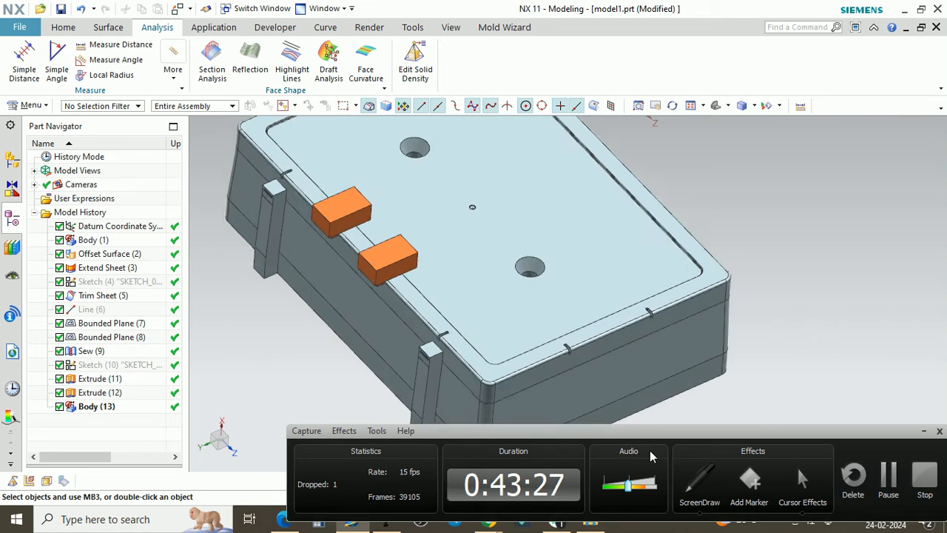
Step: Examine the remaining slots on the box's long and short sides that still have no insert
left_click(707, 496)
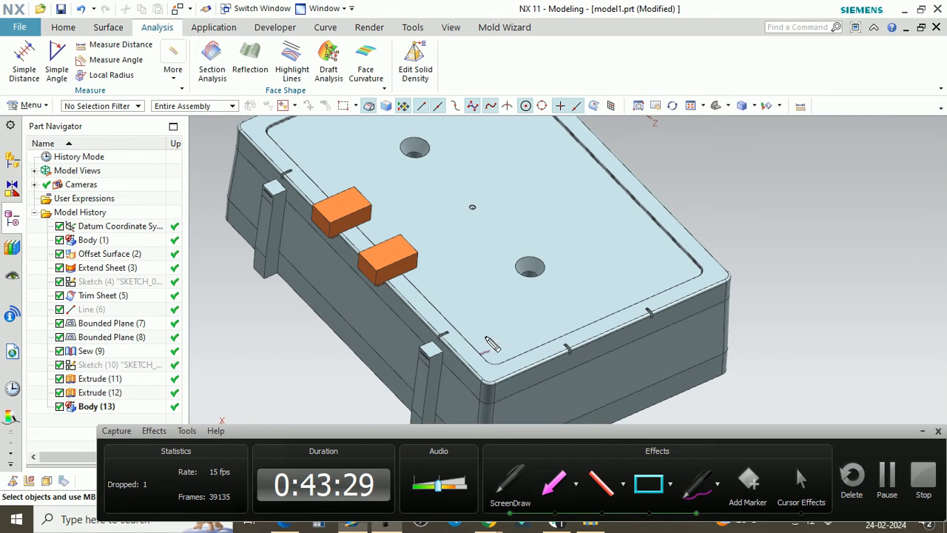
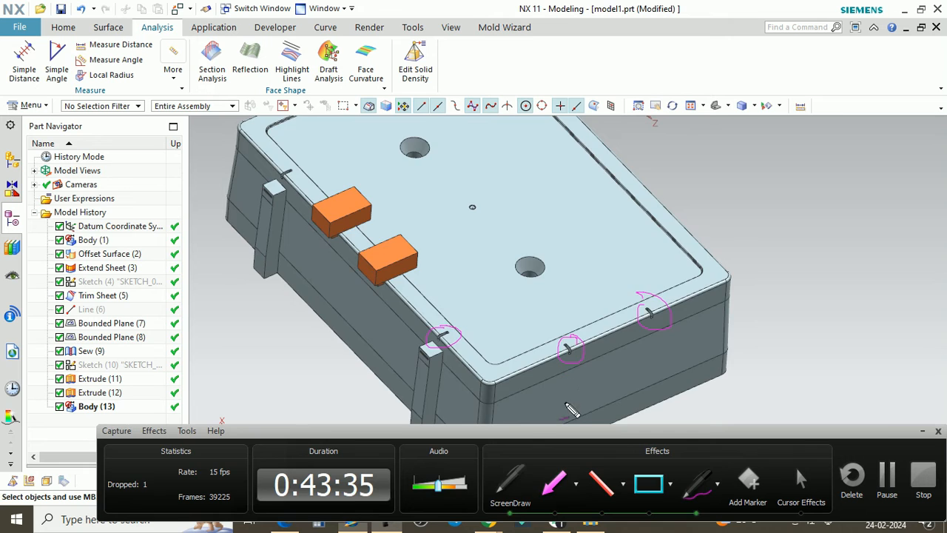
key("Escape")
scroll(576, 238, "down", 1)
scroll(577, 237, "down", 1)
mouse_move(577, 237)
middle_mouse_down()
mouse_move(570, 222)
mouse_move(521, 225)
mouse_move(612, 246)
mouse_move(592, 243)
middle_mouse_up()
scroll(521, 225, "up", 1)
scroll(472, 223, "up", 2)
scroll(488, 237, "down", 2)
middle_click_drag(492, 238, 539, 236)
scroll(447, 239, "up", 2)
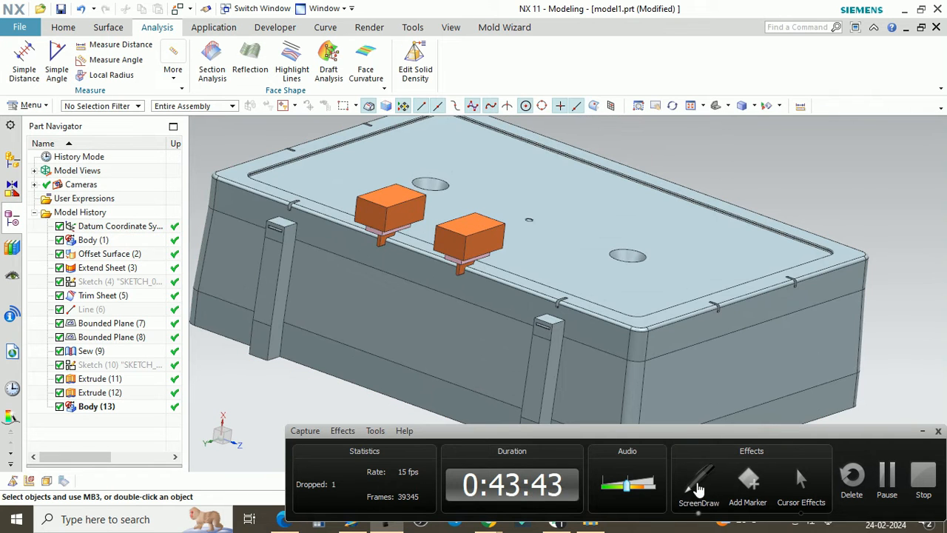
left_click(698, 488)
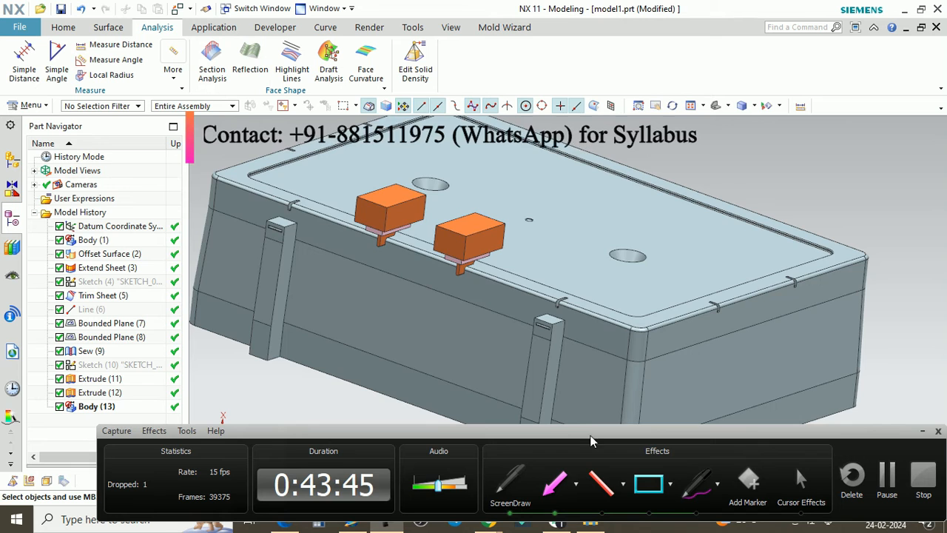
key("Escape")
scroll(491, 253, "down", 3)
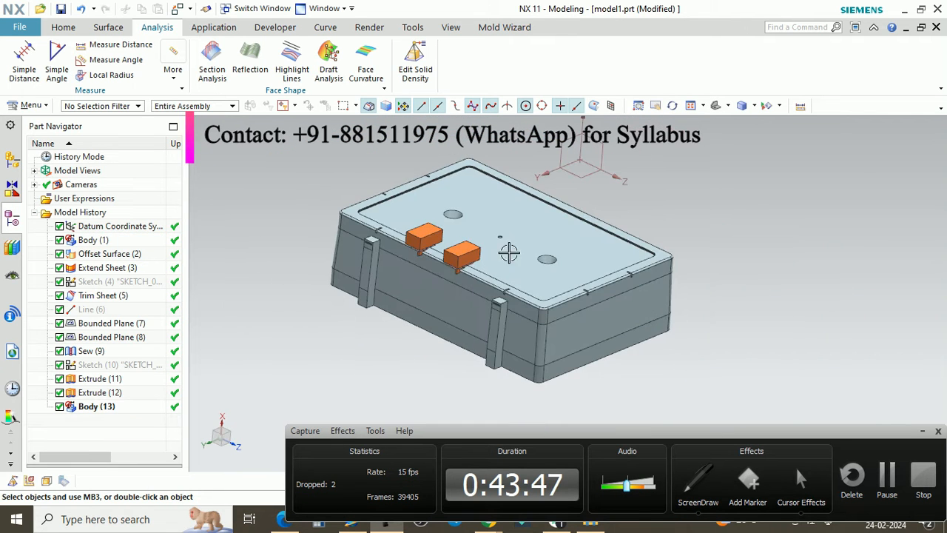
Step: Chamfer the matching outer vertical corner edge of both inserts' top blocks with a symmetric 3 mm distance
left_click(65, 27)
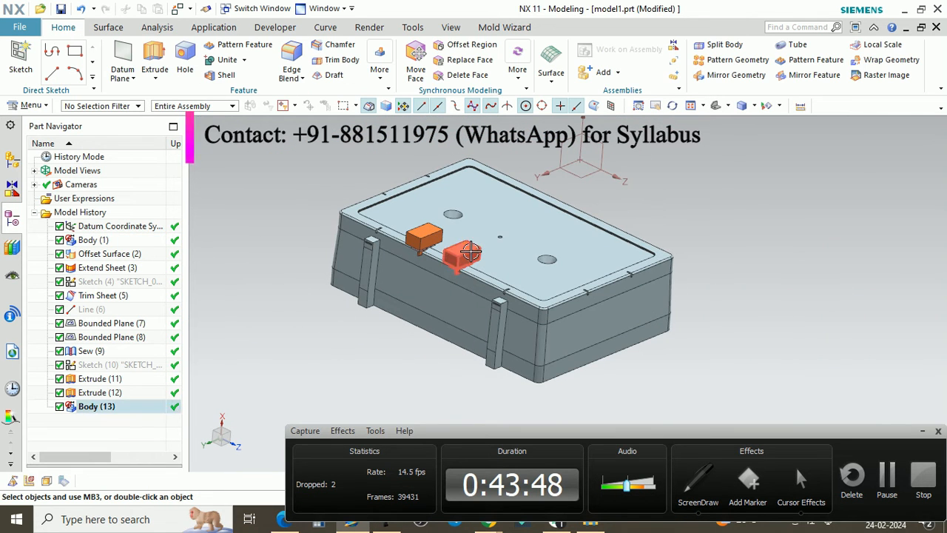
left_click(335, 45)
scroll(481, 292, "up", 5)
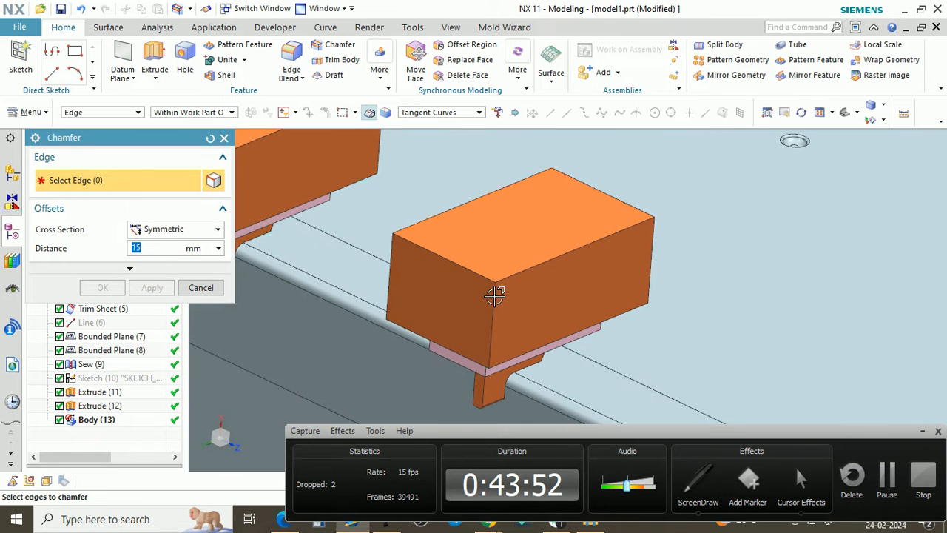
left_click(495, 295)
scroll(391, 276, "down", 3)
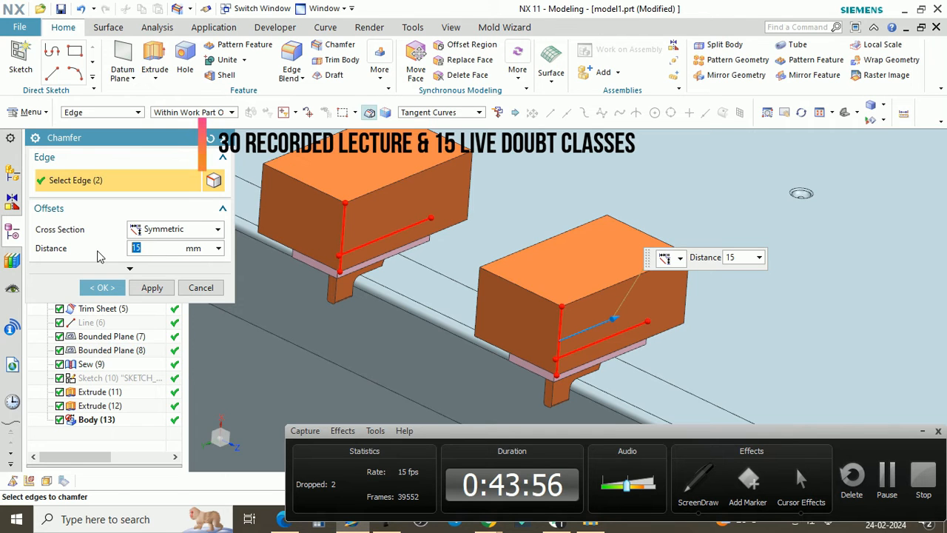
type("2")
key("Return")
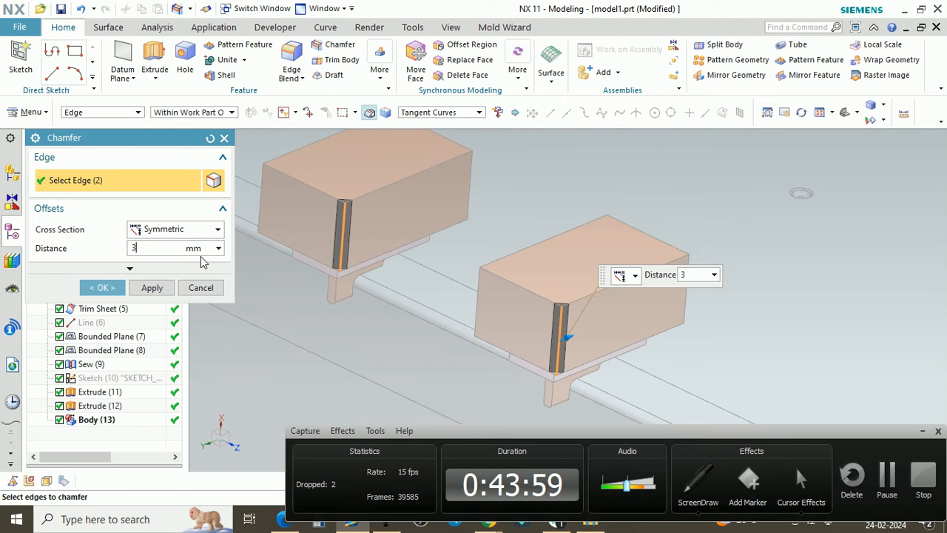
left_click(102, 287)
middle_click_drag(504, 311, 532, 305)
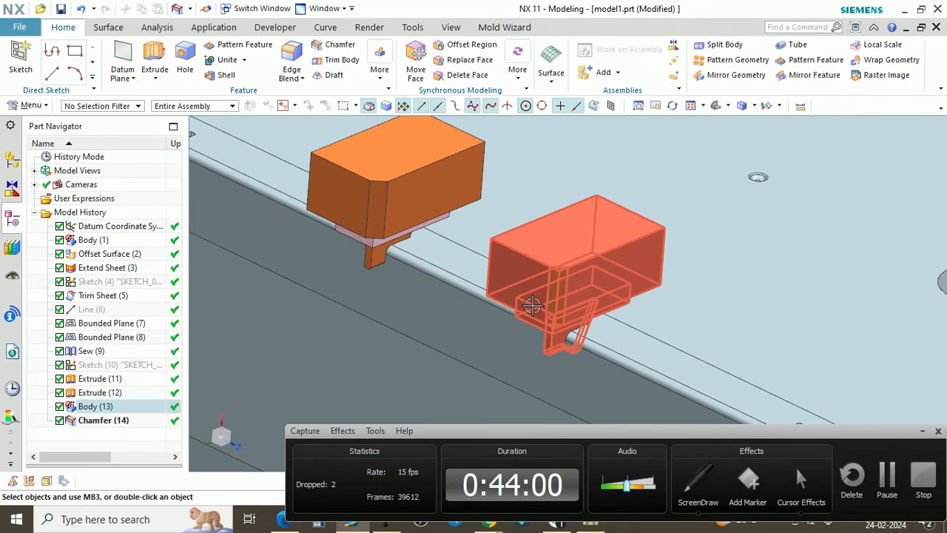
Step: Colour the new corner chamfer faces of both insert blocks white
key("ctrl+j")
left_click(105, 109)
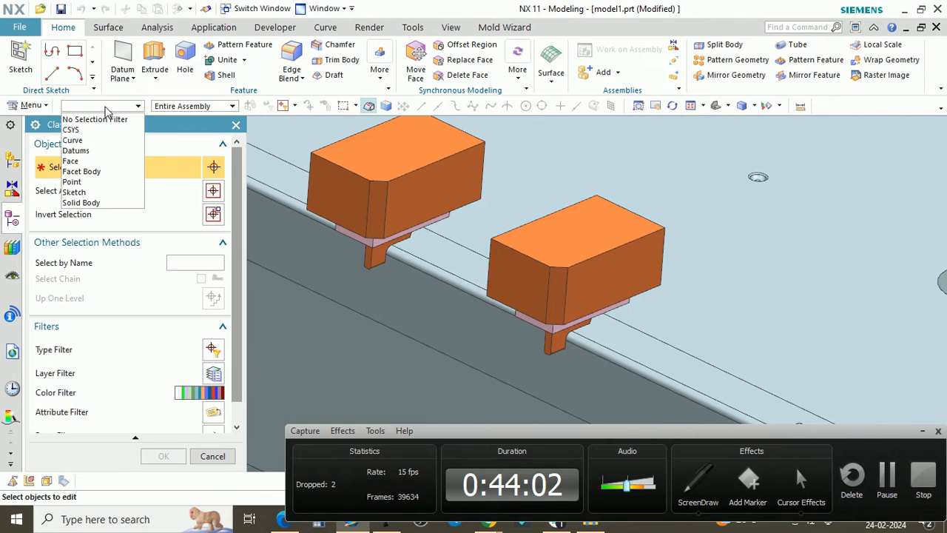
left_click(70, 161)
scroll(345, 197, "down", 3)
left_click(345, 196)
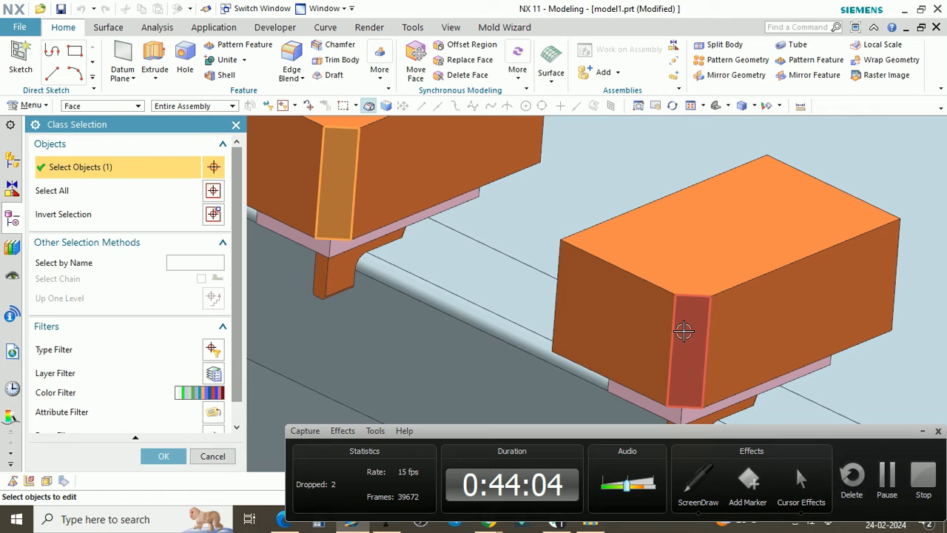
left_click(683, 332)
left_click(163, 456)
left_click(191, 209)
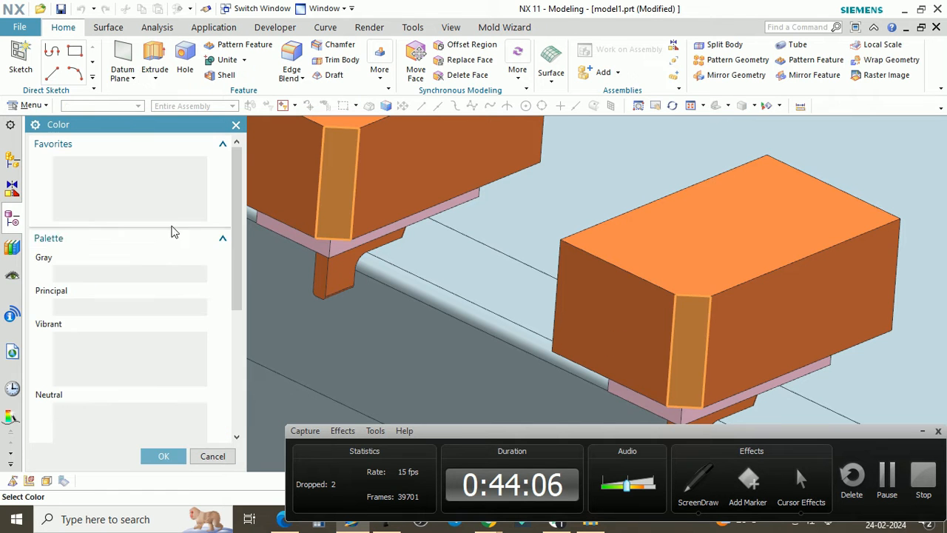
left_click(162, 456)
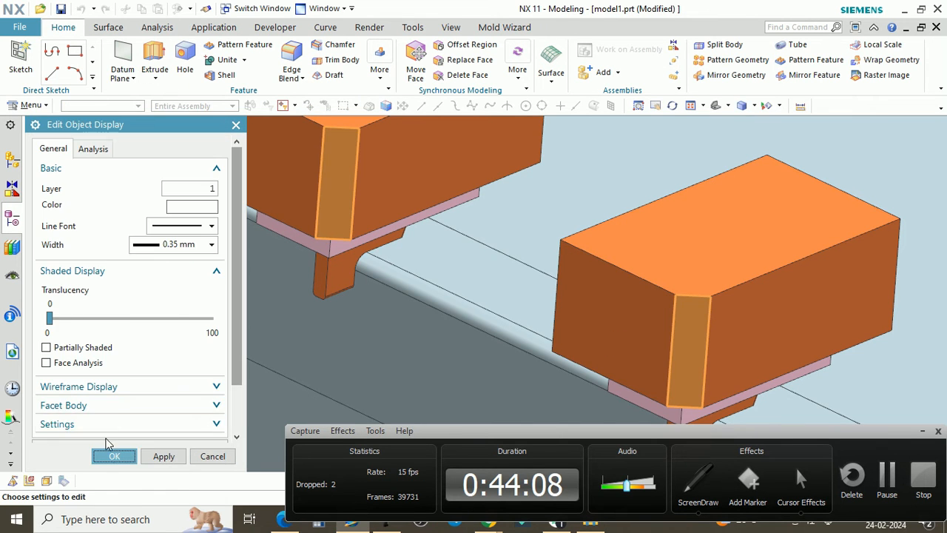
left_click(114, 455)
Step: Examine the two chamfered inserts in place along the box's long side
scroll(514, 259, "down", 6)
middle_click_drag(605, 290, 495, 256)
scroll(587, 255, "down", 3)
scroll(388, 283, "up", 4)
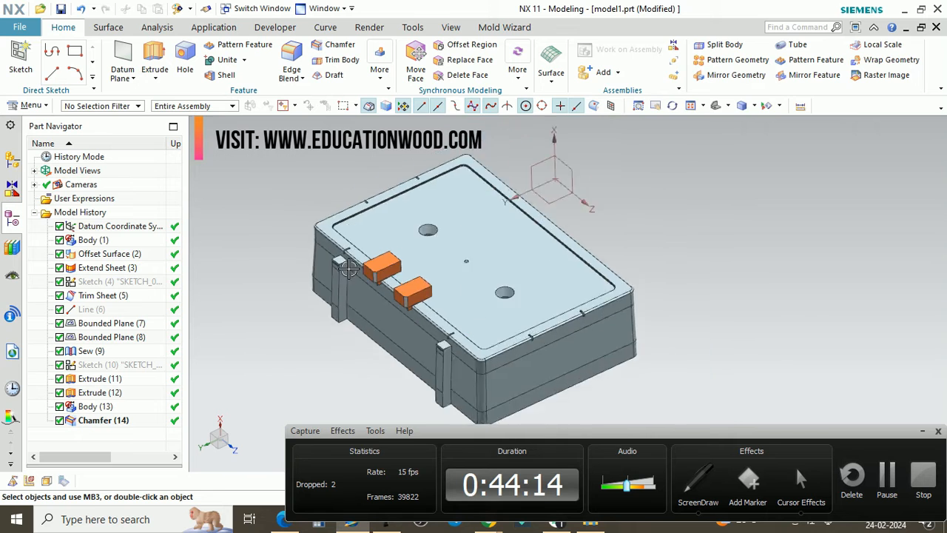
middle_click_drag(391, 288, 450, 284)
left_click(697, 486)
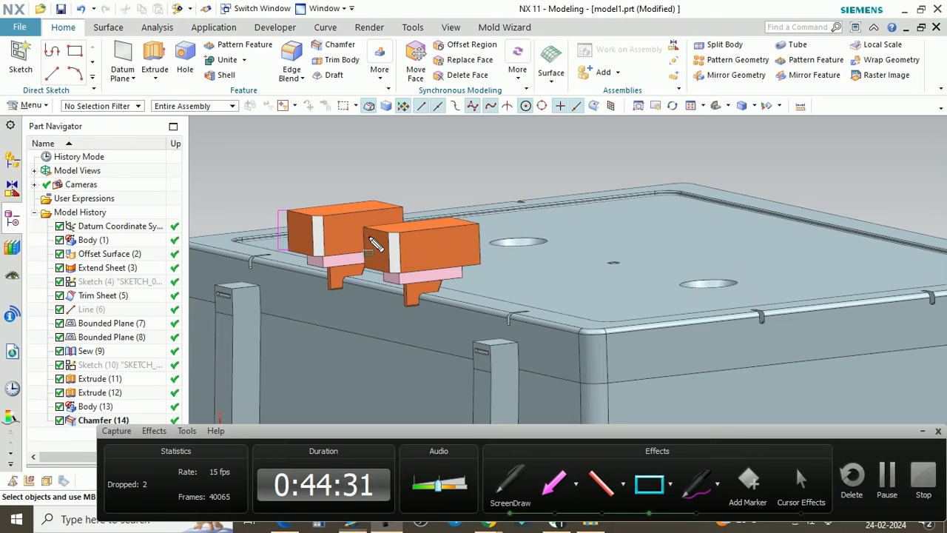
key("Escape")
scroll(321, 226, "down", 3)
middle_click_drag(321, 227, 446, 278)
scroll(447, 278, "down", 2)
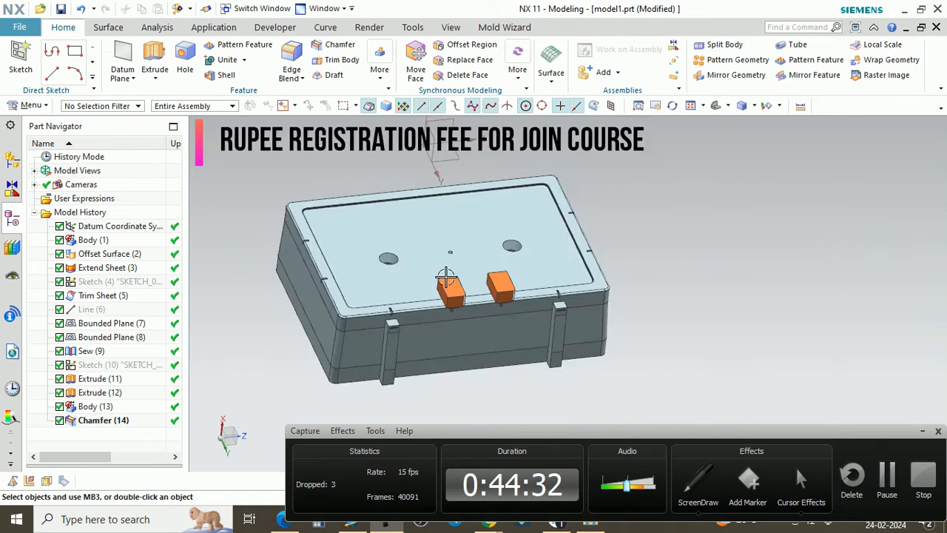
Step: Hide the large box body, leaving only the two inserts in view
scroll(476, 335, "up", 2)
left_click(482, 334)
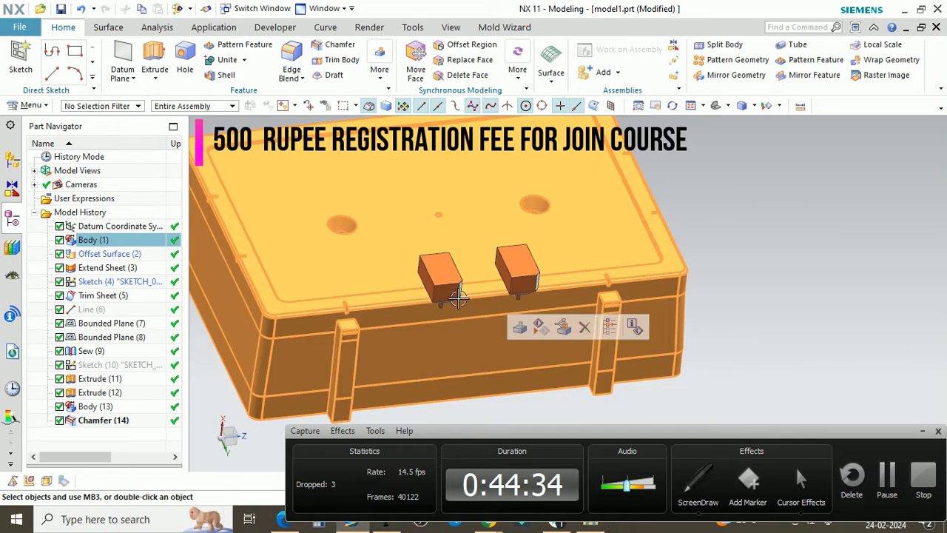
scroll(474, 337, "up", 2)
key("ctrl+shift+i")
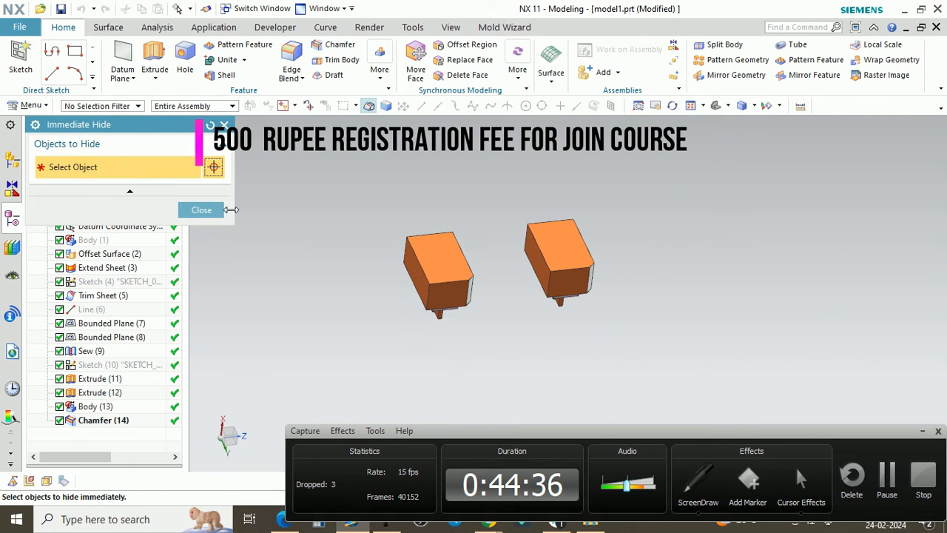
left_click(201, 209)
Step: Create a sketch on the top face of the original insert's block
middle_click_drag(455, 239, 476, 236)
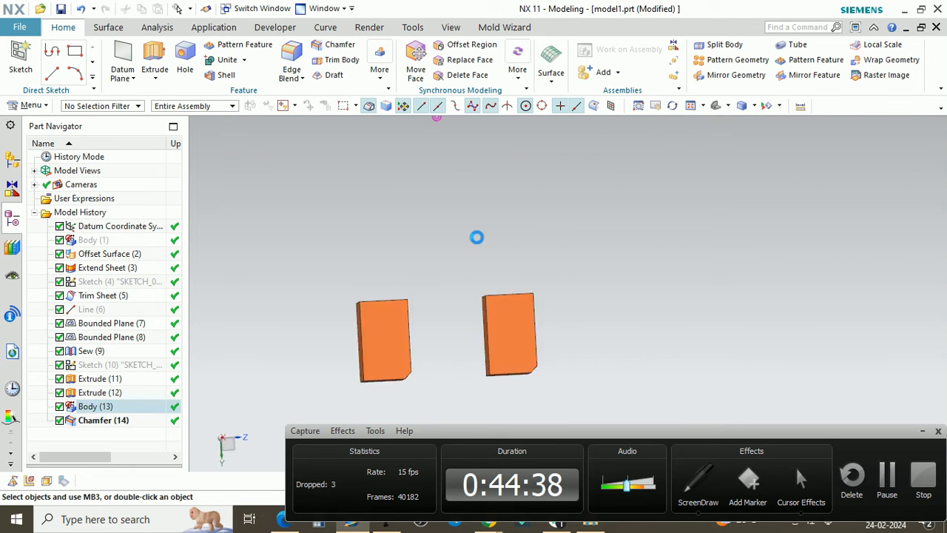
key("F8")
scroll(444, 262, "up", 1)
scroll(462, 222, "up", 2)
scroll(466, 272, "down", 2)
scroll(472, 226, "up", 2)
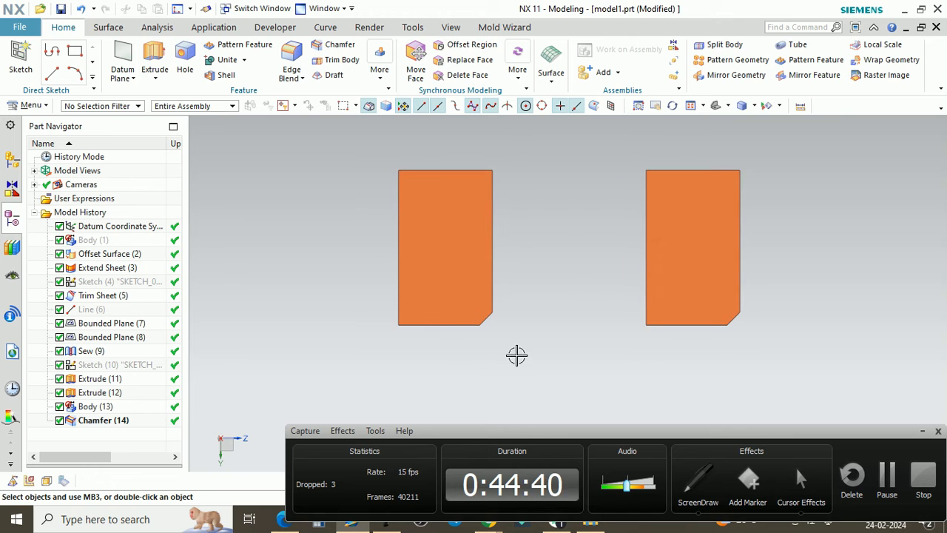
left_click(699, 485)
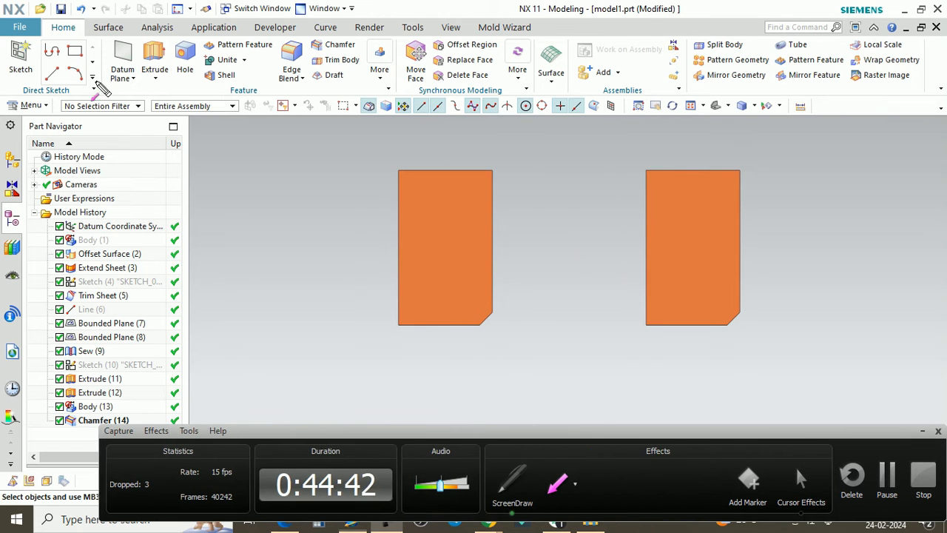
left_click(21, 59)
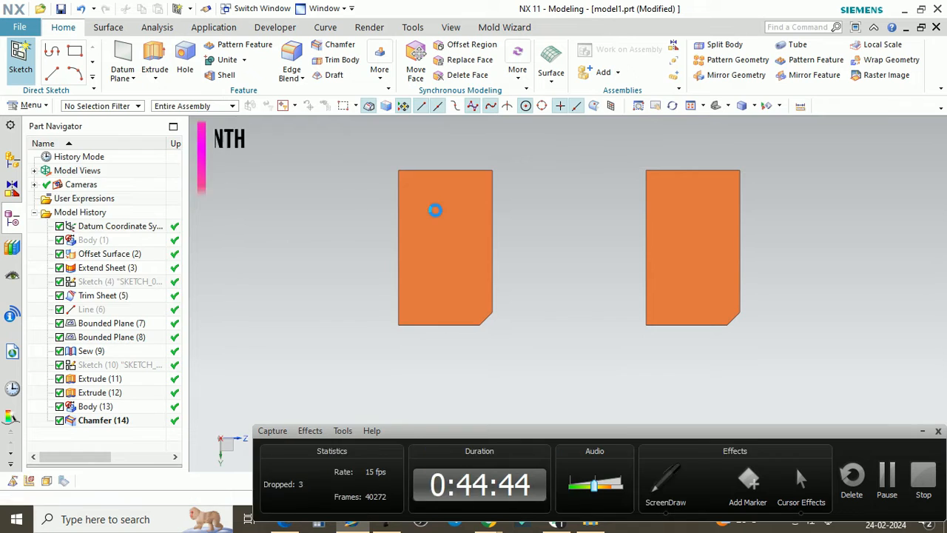
left_click(416, 227)
left_click(154, 301)
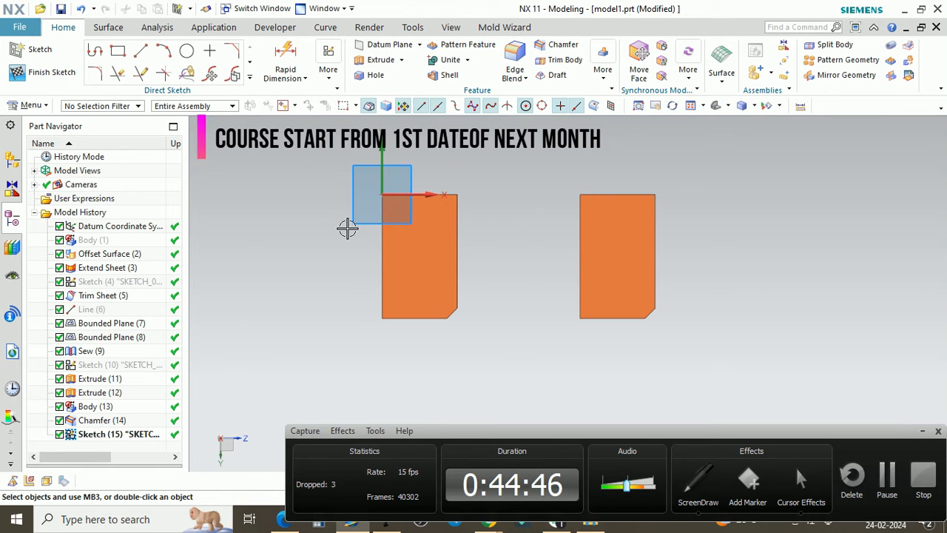
Step: Draw a line across the block's top face from the midpoint of one long edge to the opposite long edge
left_click(141, 50)
scroll(467, 237, "up", 2)
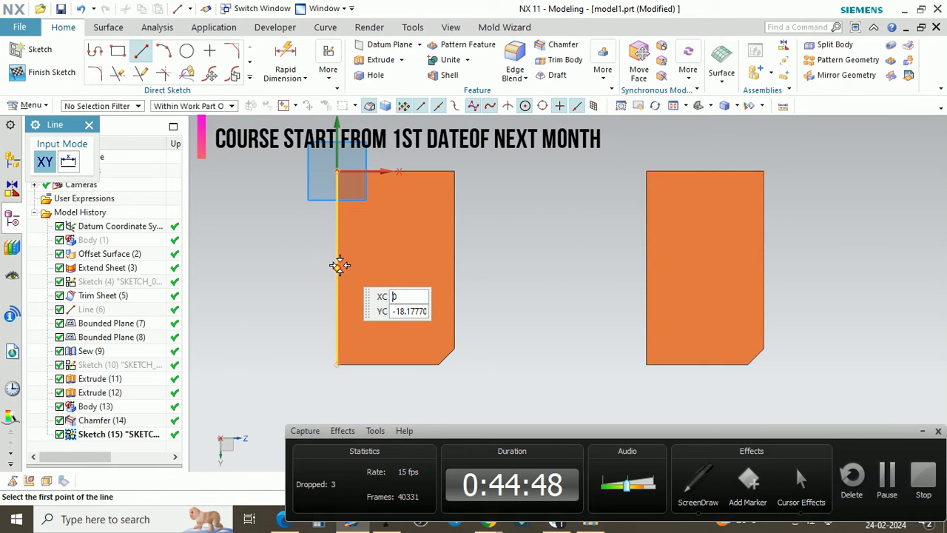
left_click(363, 267)
scroll(452, 266, "up", 4)
type("19.5")
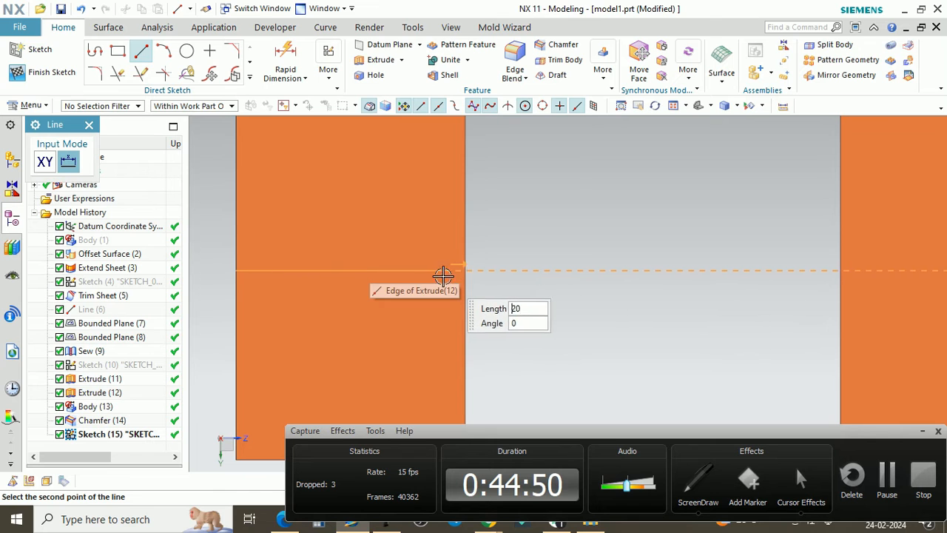
key("Return")
left_click(88, 124)
scroll(457, 270, "up", 1)
left_click_drag(434, 270, 467, 269)
scroll(474, 272, "down", 3)
middle_click_drag(478, 274, 421, 239)
Step: Convert the line across the block's top face to a reference line
right_click(447, 252)
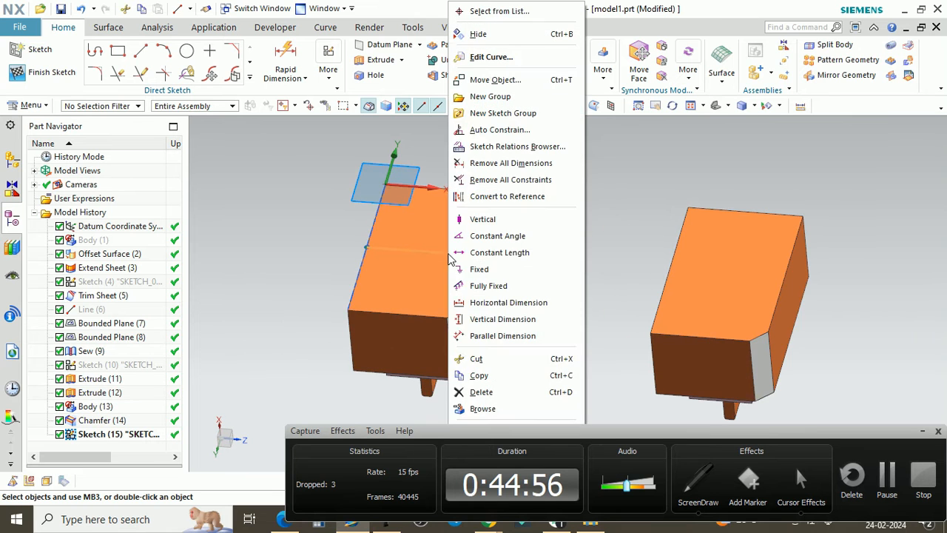
left_click(473, 188)
scroll(460, 254, "down", 2)
scroll(460, 254, "up", 1)
Step: Draw a 6.75 mm diameter circle centred on the midpoint of the reference line
left_click(187, 51)
scroll(457, 265, "up", 4)
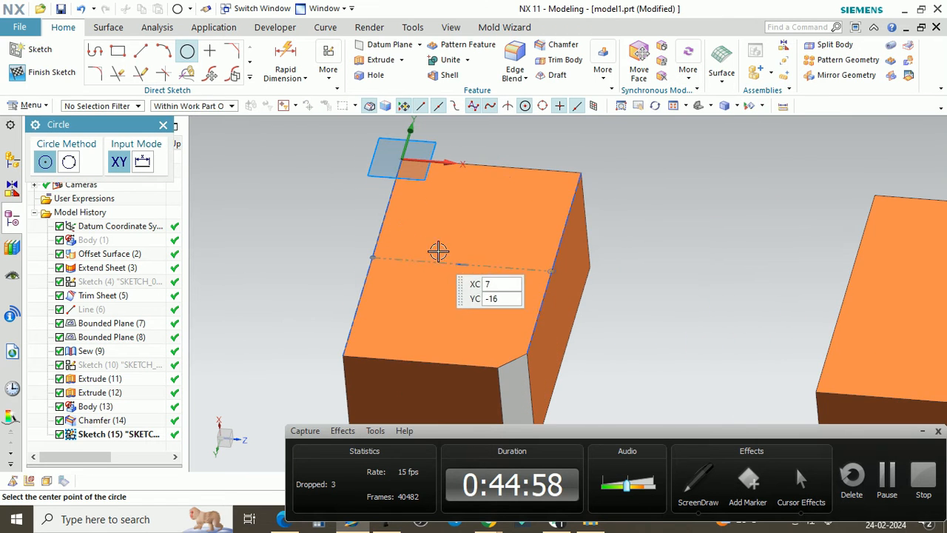
left_click(458, 264)
scroll(462, 251, "up", 1)
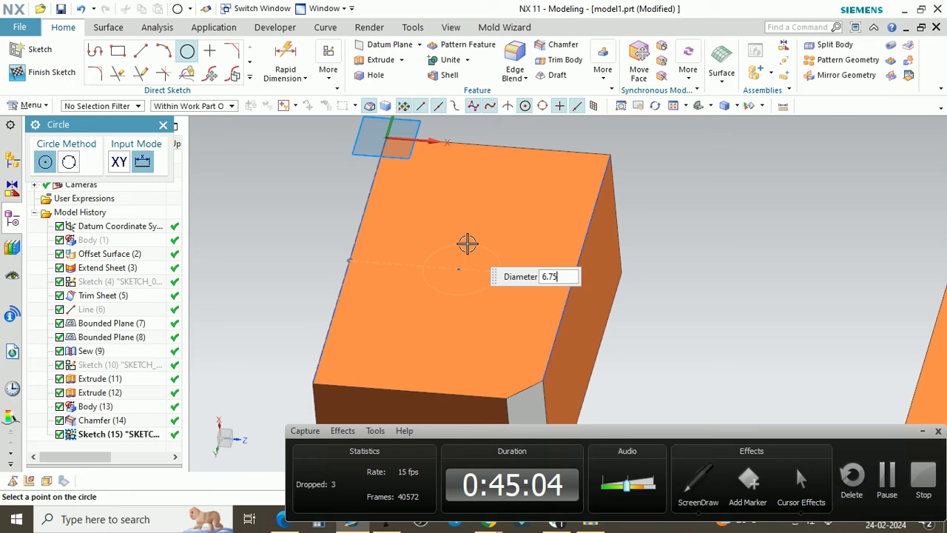
scroll(467, 244, "down", 2)
scroll(503, 197, "up", 2)
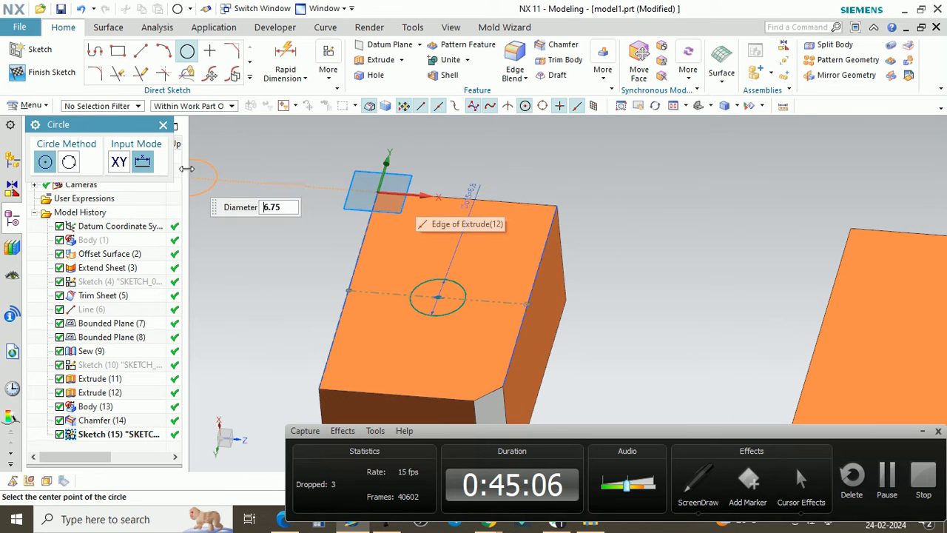
left_click(163, 124)
scroll(413, 186, "up", 2)
mouse_move(493, 271)
middle_mouse_down()
mouse_move(449, 291)
mouse_move(503, 279)
mouse_move(495, 259)
mouse_move(491, 269)
mouse_move(514, 274)
mouse_move(488, 284)
middle_mouse_up()
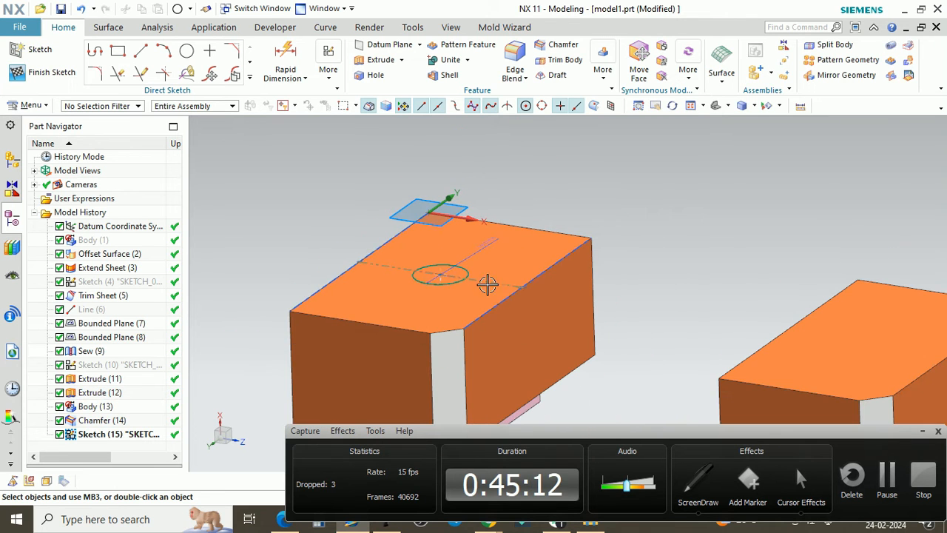
mouse_move(472, 269)
middle_mouse_down()
mouse_move(472, 254)
mouse_move(464, 259)
middle_mouse_up()
Step: Extrude the circle 12 mm down into the original insert's block with Subtract to cut a blind hole
scroll(464, 259, "down", 2)
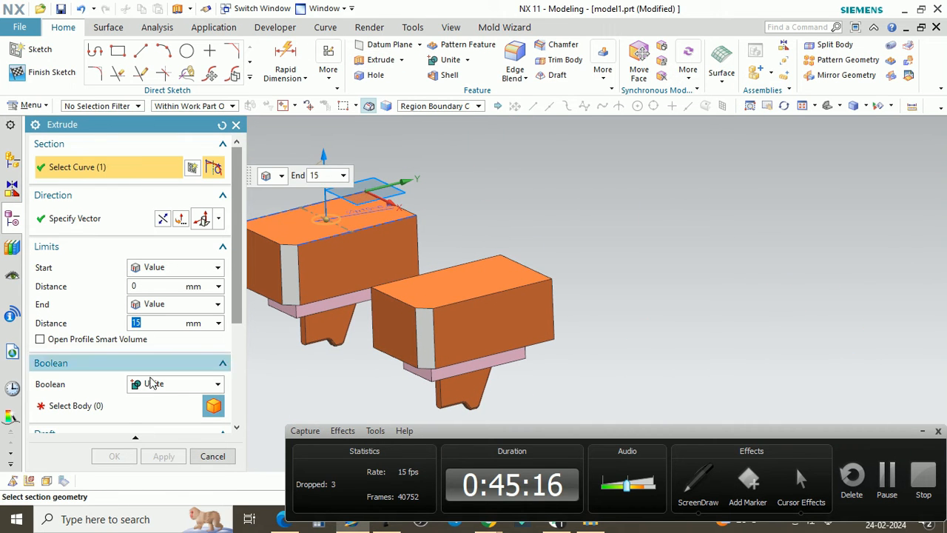
left_click(153, 384)
left_click(158, 427)
scroll(300, 383, "down", 1)
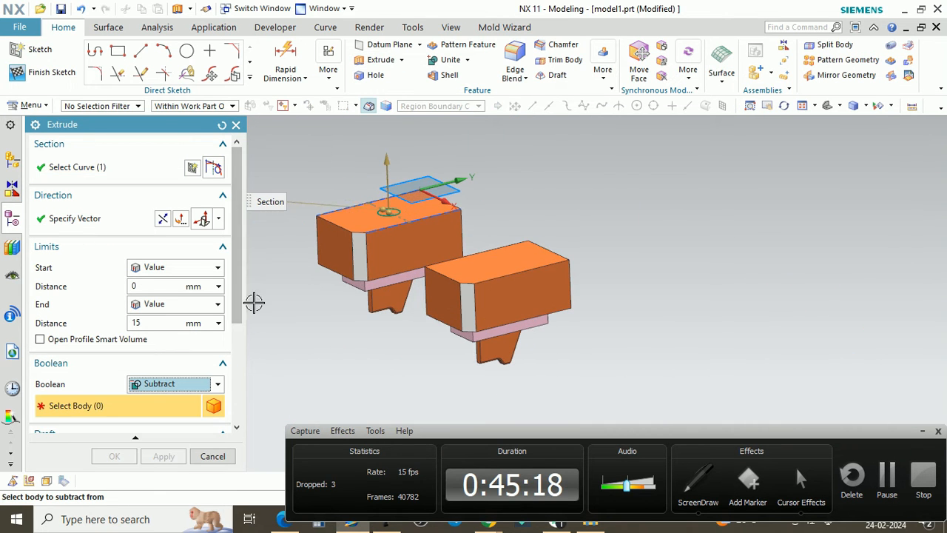
left_click(363, 245)
scroll(400, 177, "up", 2)
left_click_drag(378, 168, 408, 254)
scroll(402, 239, "up", 4)
scroll(467, 215, "down", 4)
scroll(422, 219, "up", 3)
left_click_drag(422, 220, 474, 258)
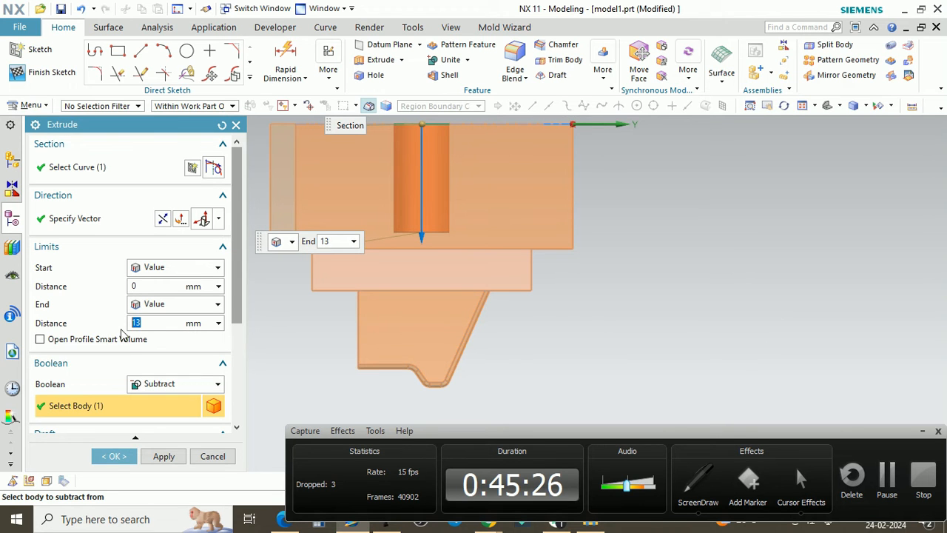
key("Return")
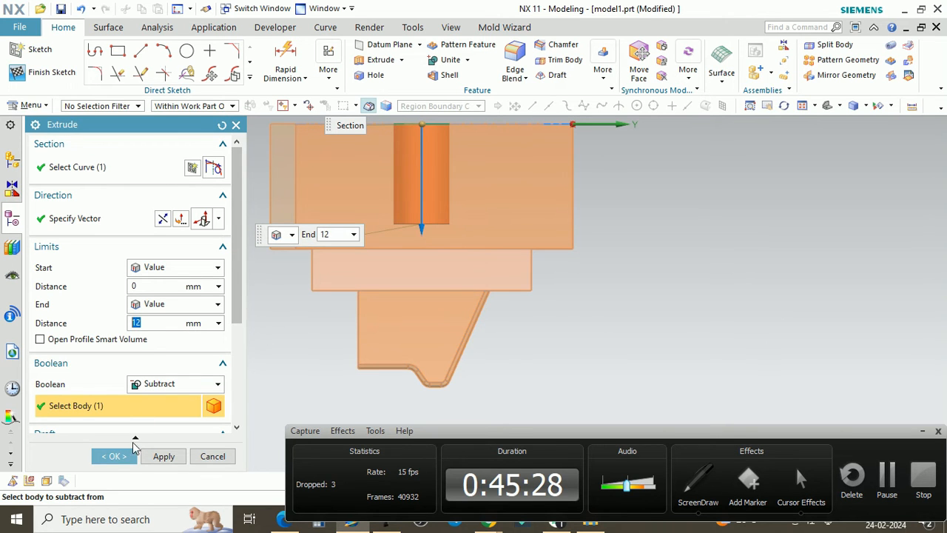
left_click(115, 456)
Step: Hide the hole sketch on the original insert's top face
middle_click_drag(484, 215, 502, 324)
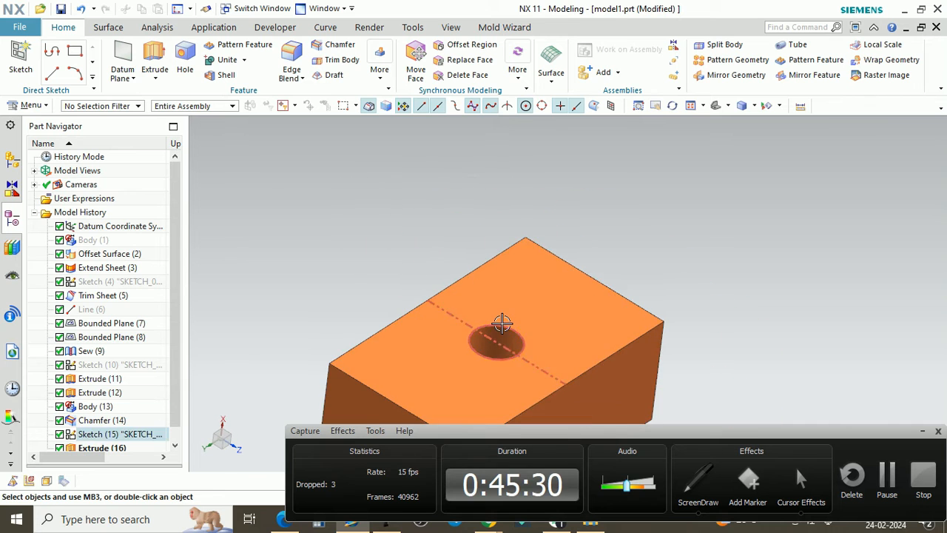
right_click(502, 323)
left_click(528, 36)
scroll(479, 264, "down", 5)
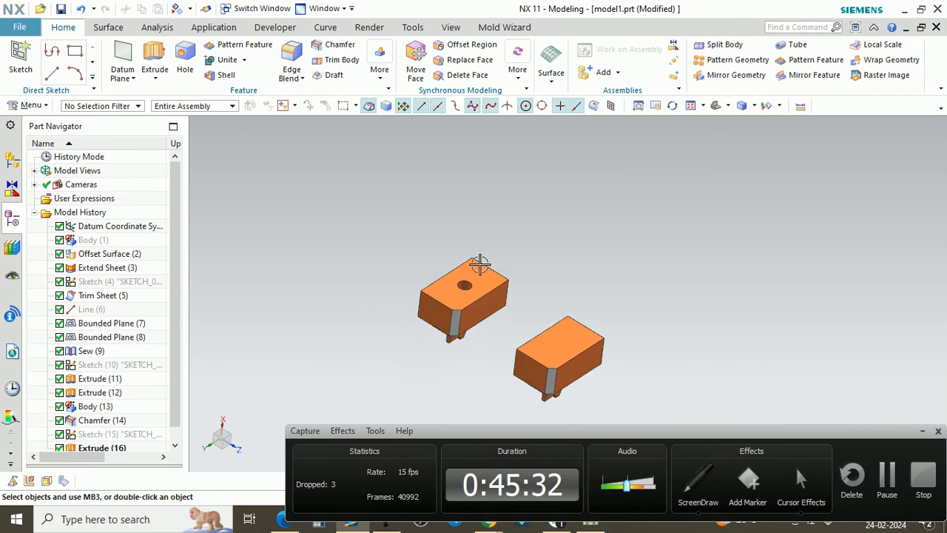
Step: Chamfer the hole's top edge on the original insert with a symmetric 0.5 mm distance
scroll(455, 303, "up", 5)
scroll(501, 317, "up", 2)
middle_click_drag(501, 318, 494, 316)
scroll(498, 234, "up", 2)
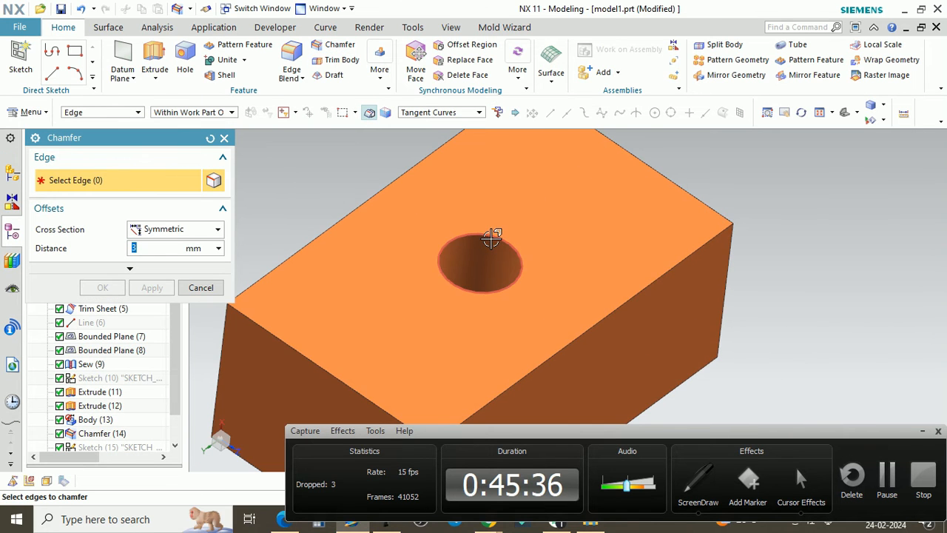
left_click(492, 237)
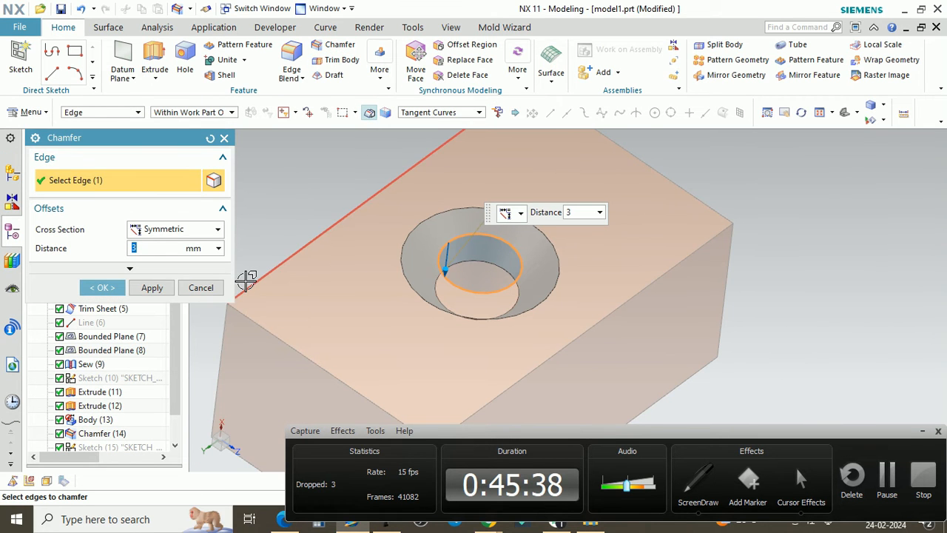
type(".5")
key("Return")
left_click(101, 293)
scroll(395, 281, "down", 5)
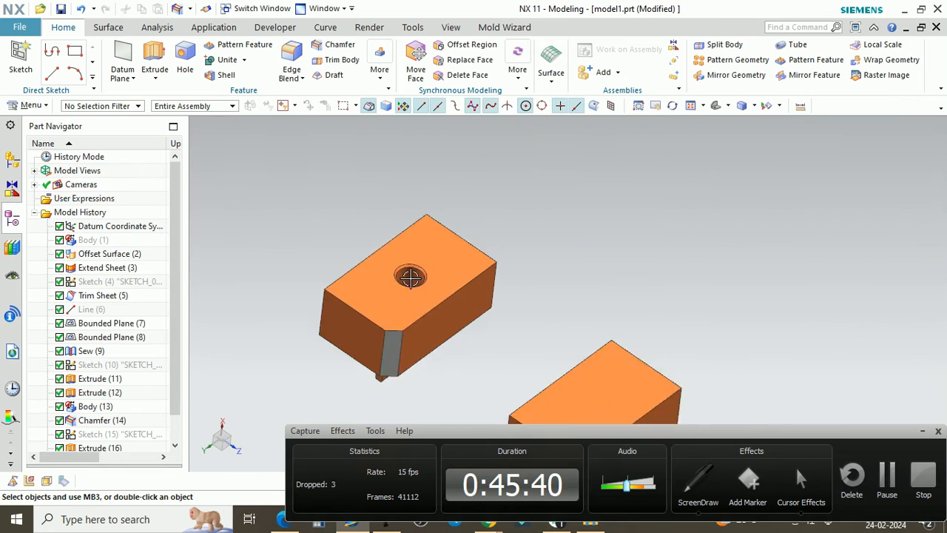
Step: Show the hidden main body and other hidden geometry again, and hide the hole sketch on the original insert's top face
middle_click_drag(425, 292, 478, 257)
scroll(469, 271, "down", 5)
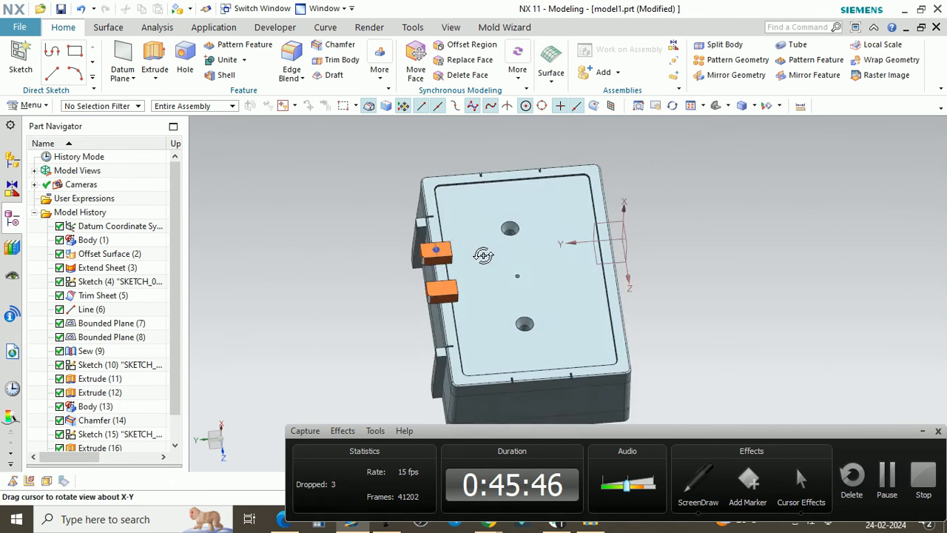
scroll(477, 257, "up", 5)
right_click(433, 135)
left_click(459, 163)
Step: Hide the two remaining profile sketches below the original insert's top block
middle_click_drag(442, 244, 472, 227)
scroll(473, 230, "up", 3)
right_click(500, 246)
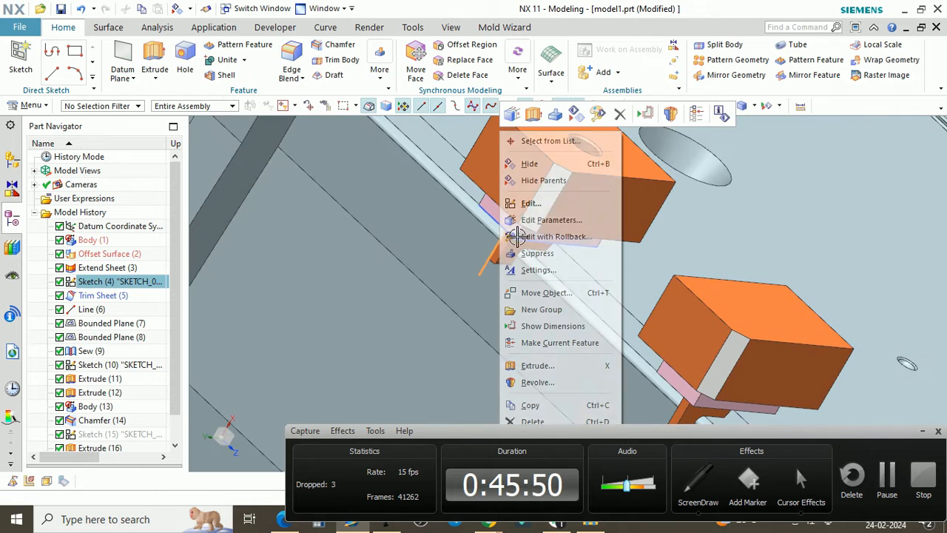
left_click(527, 163)
right_click(498, 240)
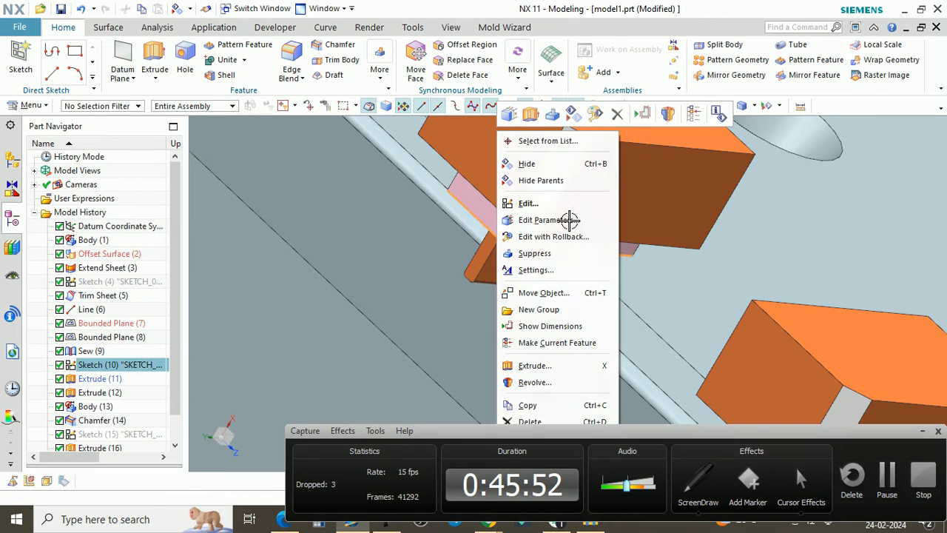
left_click(528, 164)
Step: Examine the insert's stepped profile and its clearance above the main body, from the side and in several orientations
scroll(427, 209, "down", 5)
mouse_move(427, 210)
middle_mouse_down()
mouse_move(503, 228)
mouse_move(542, 256)
middle_mouse_up()
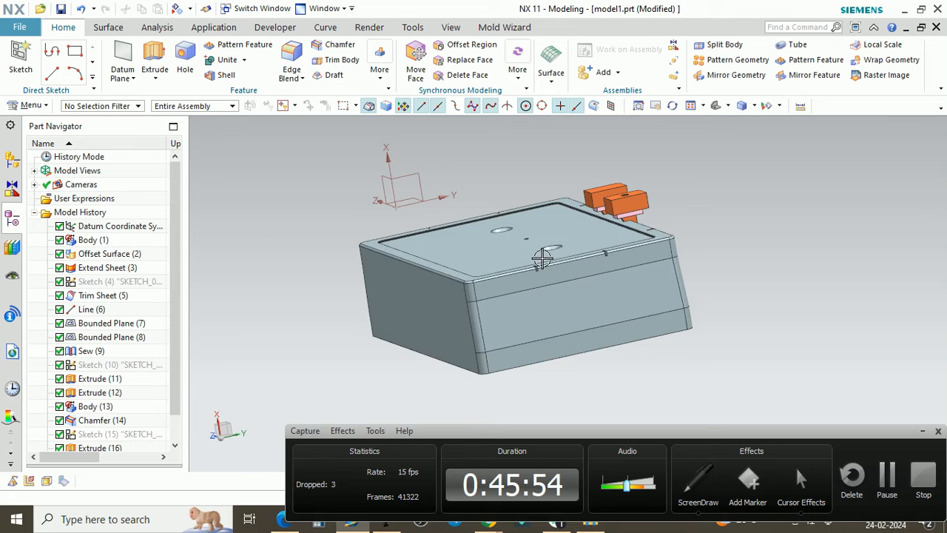
key("F8")
scroll(598, 244, "up", 5)
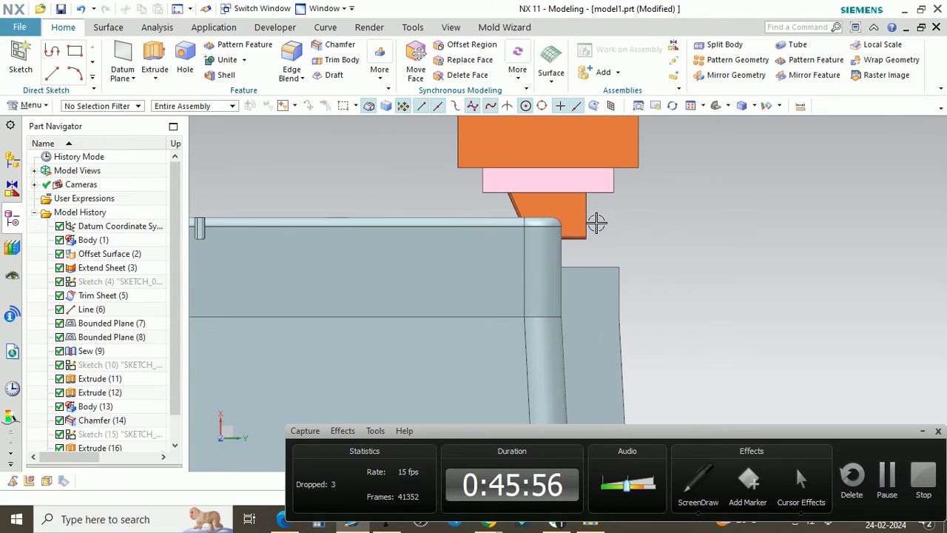
left_click(697, 481)
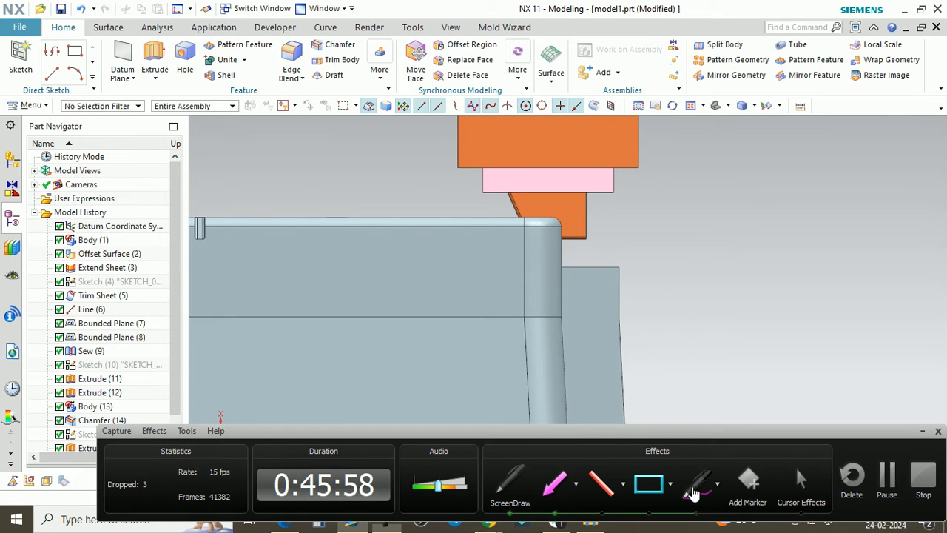
left_click_drag(476, 217, 496, 217)
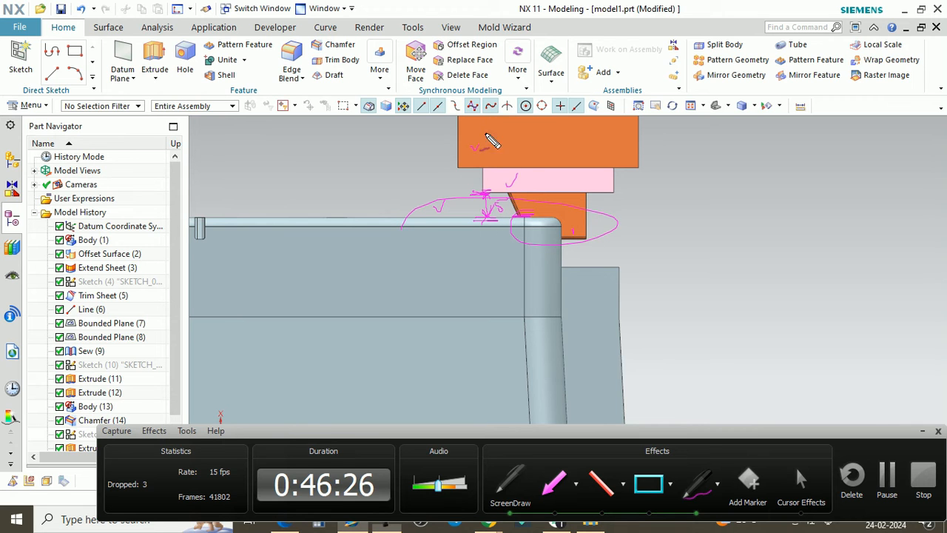
mouse_move(656, 143)
middle_mouse_down()
mouse_move(628, 259)
mouse_move(658, 229)
mouse_move(664, 259)
mouse_move(630, 248)
middle_mouse_up()
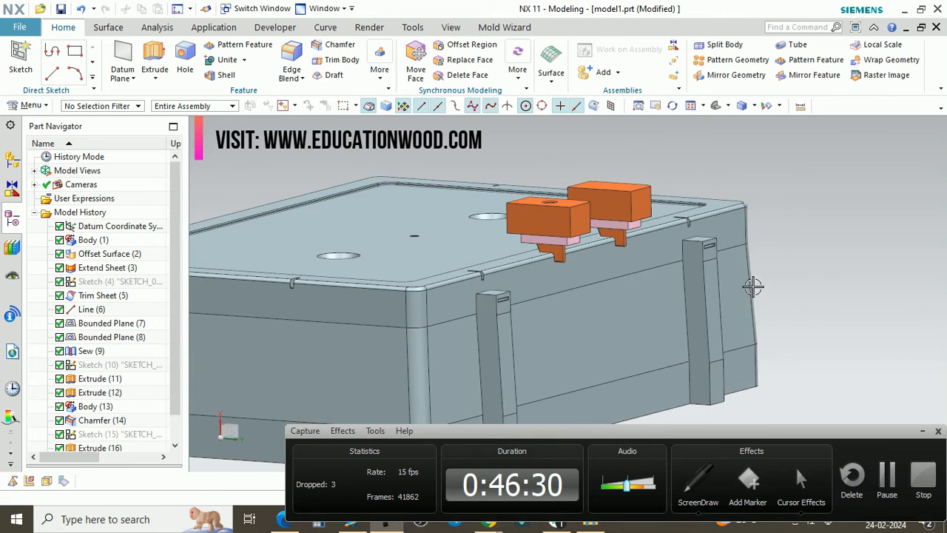
middle_click_drag(575, 277, 448, 303)
middle_click_drag(428, 271, 558, 258)
middle_click_drag(558, 257, 582, 245)
left_click(703, 260)
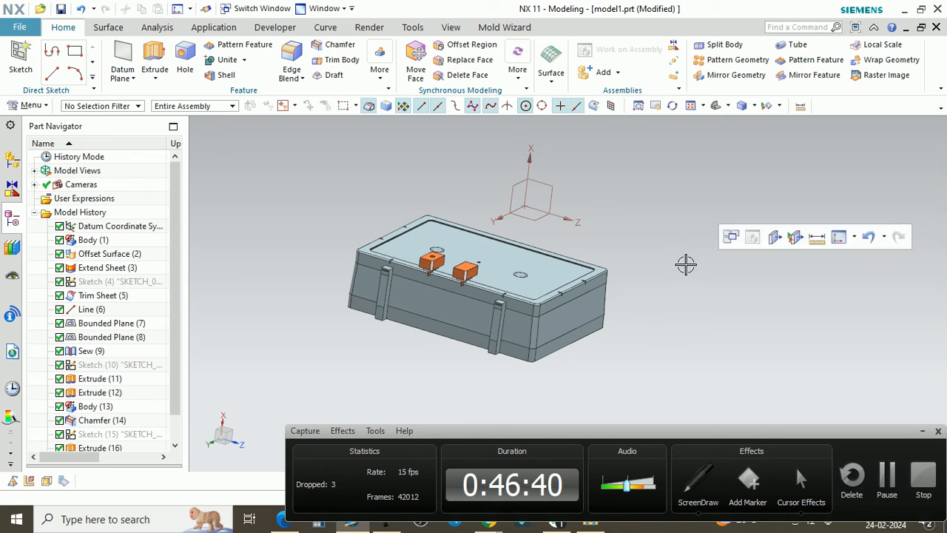
left_click(21, 28)
mouse_move(59, 200)
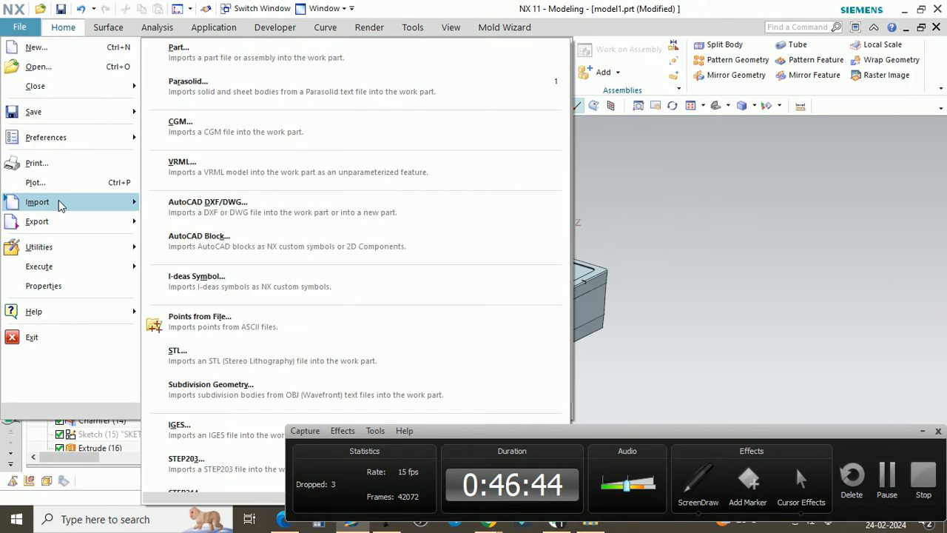
left_click(703, 227)
middle_click_drag(637, 245, 482, 290)
Step: In the Drafting application, create a standard A3 - 297 x 420 sheet at 1:1 scale without any views, and return to Modeling
left_click(21, 27)
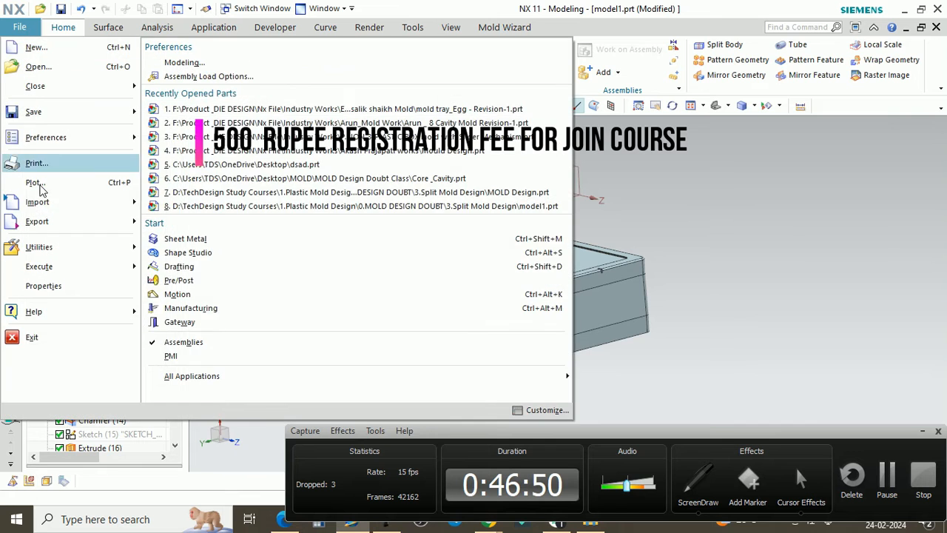
mouse_move(42, 208)
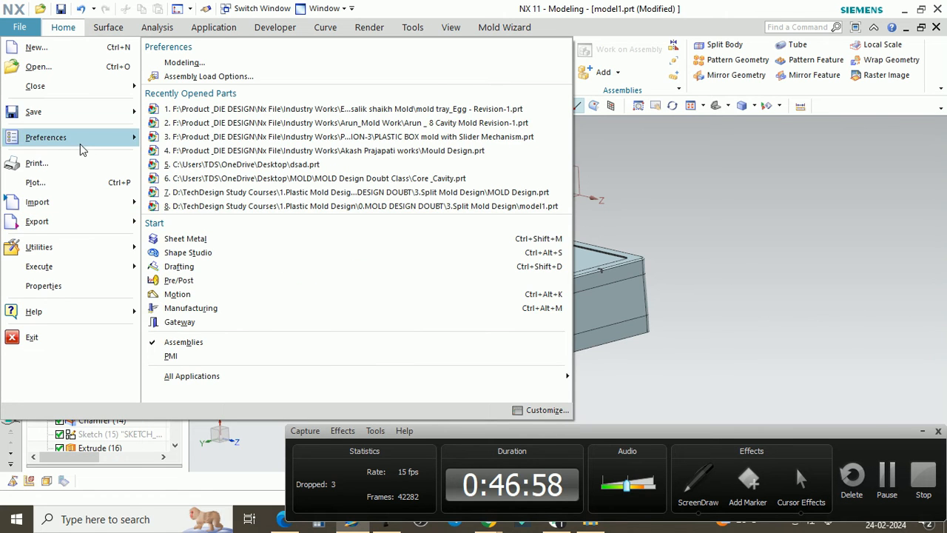
mouse_move(81, 147)
scroll(189, 290, "down", 1)
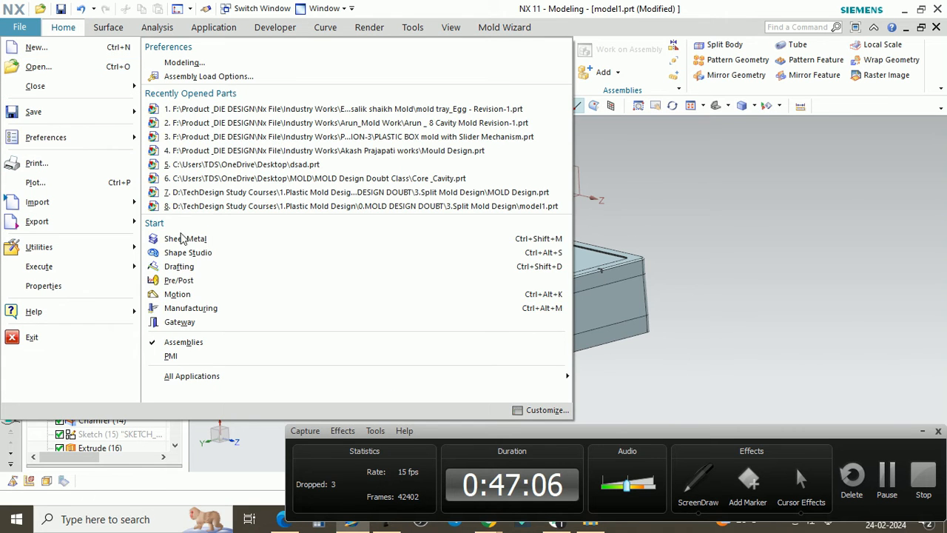
left_click(180, 266)
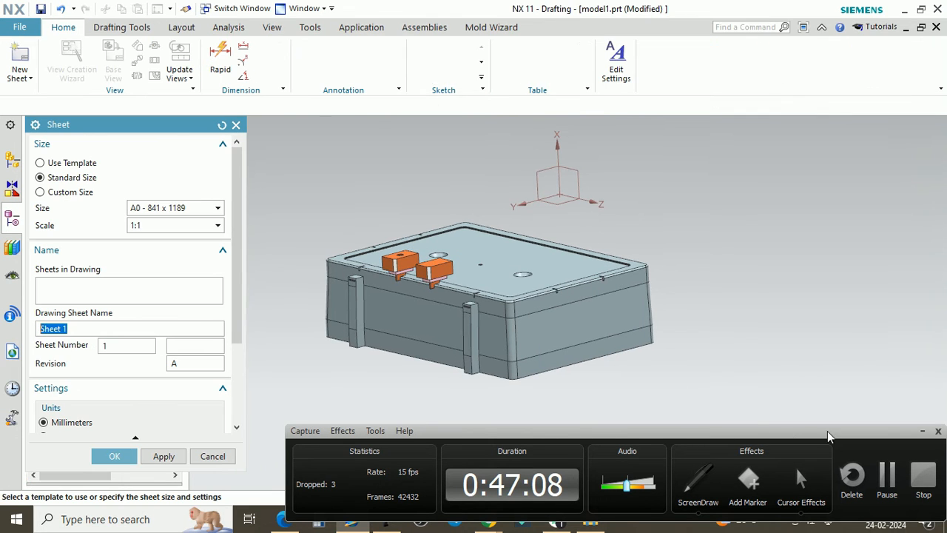
left_click(150, 214)
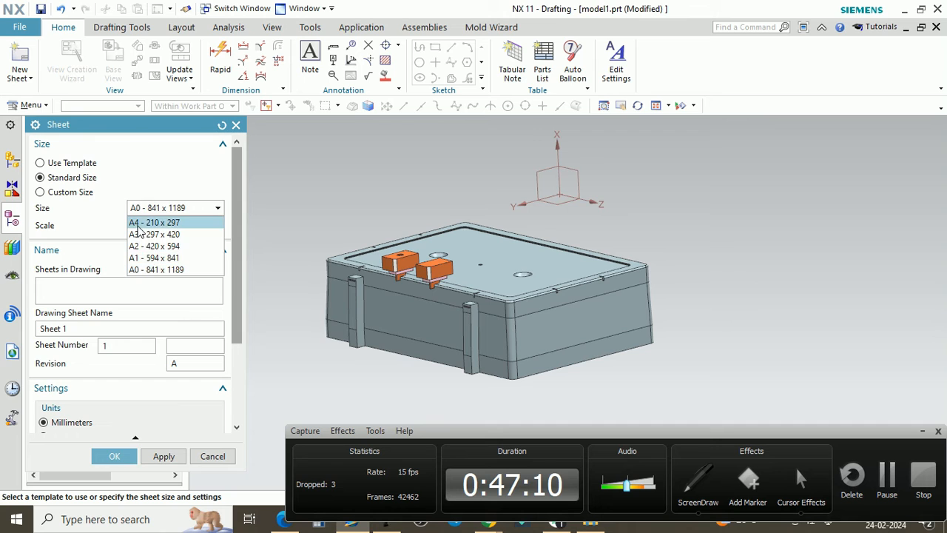
left_click(137, 221)
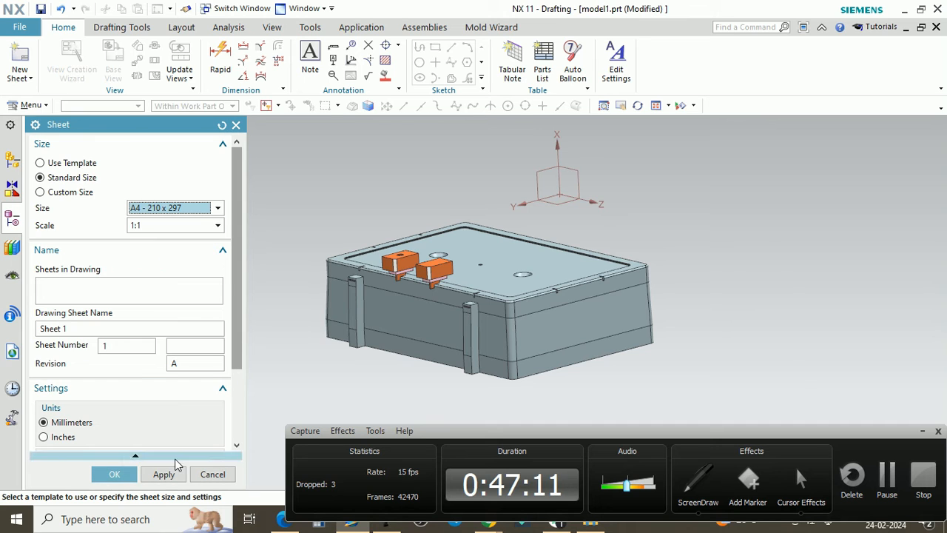
left_click(160, 209)
left_click(158, 232)
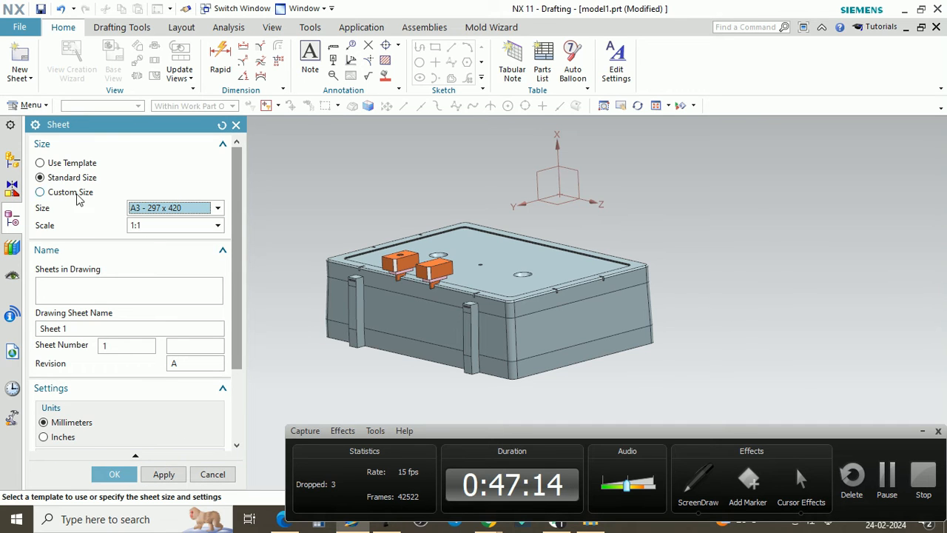
left_click(115, 474)
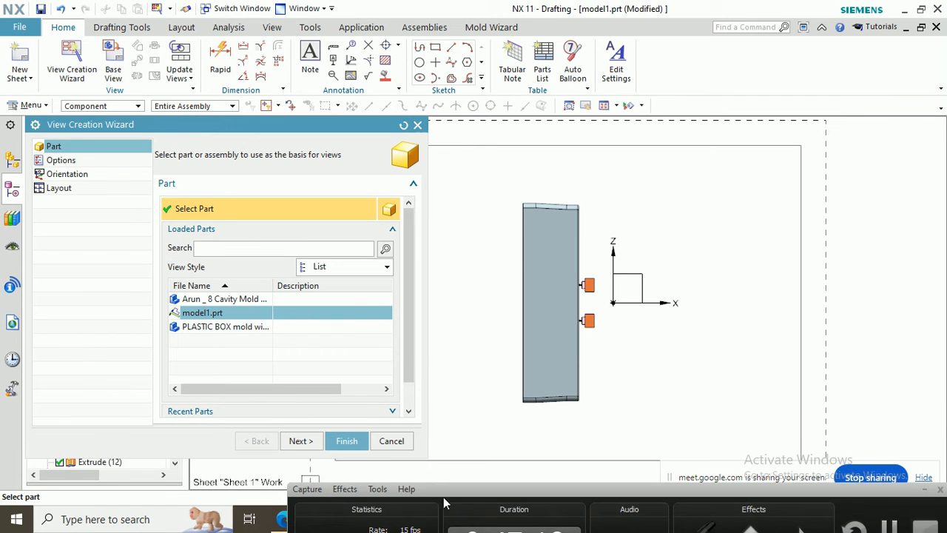
left_click(388, 442)
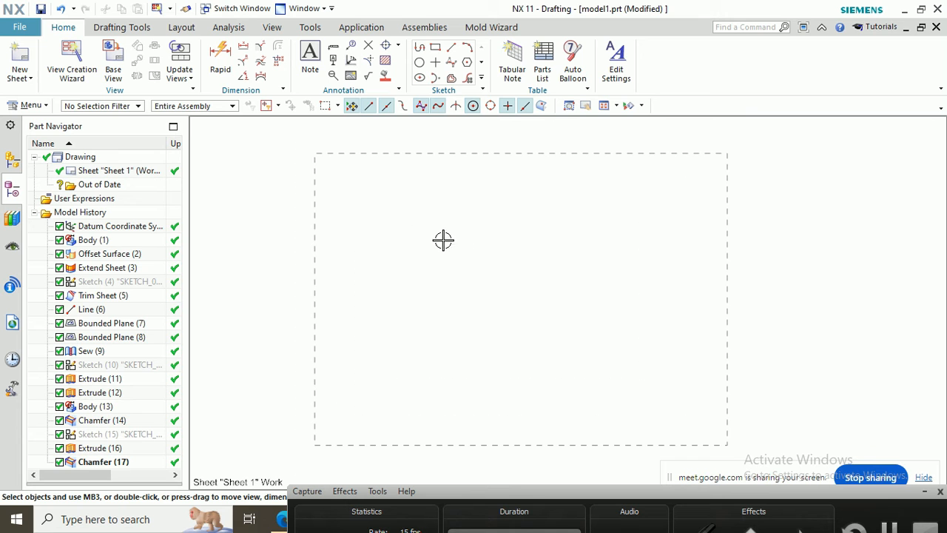
key("ctrl+m")
Step: Examine the original insert's lower leg beneath the pink step up close against the main body's rounded edge
scroll(444, 242, "down", 1)
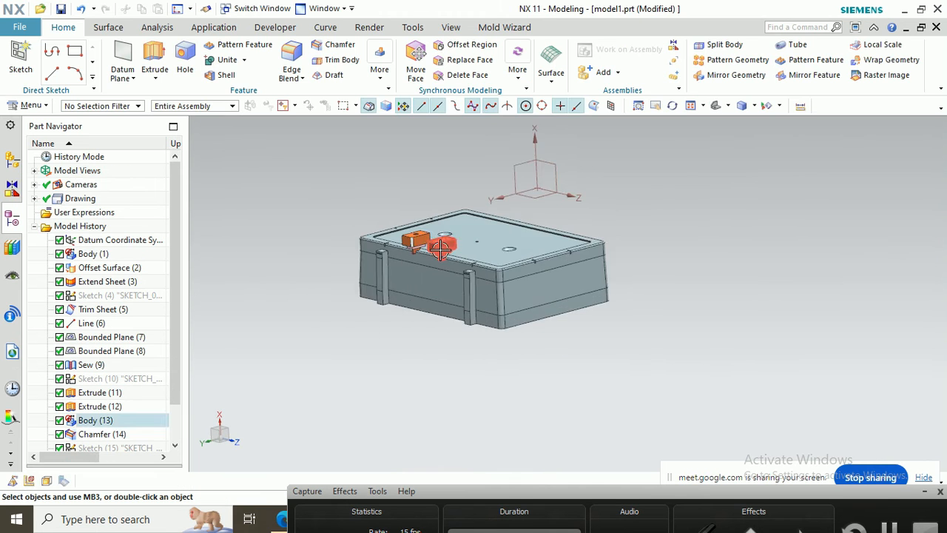
scroll(438, 245, "up", 6)
middle_click_drag(438, 245, 446, 243)
scroll(446, 245, "down", 2)
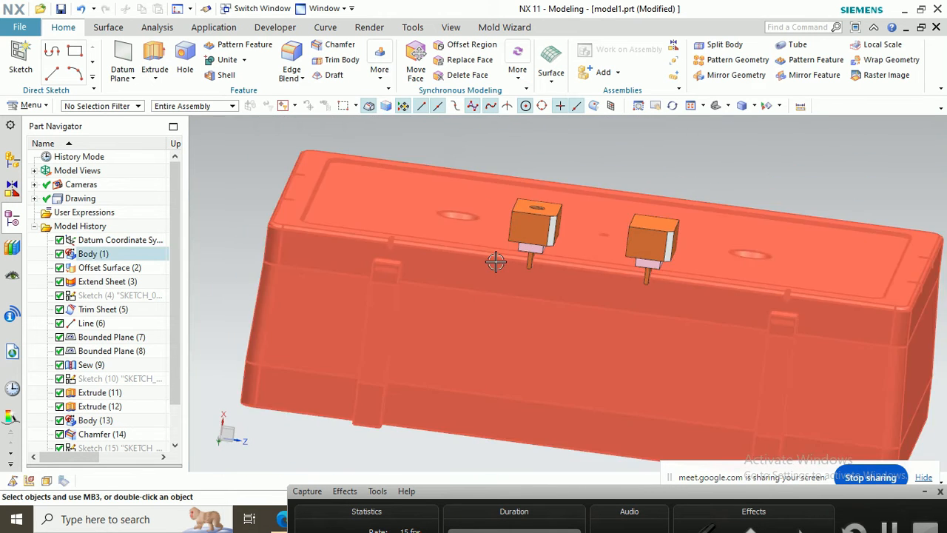
key("F8")
scroll(569, 231, "up", 4)
middle_click_drag(537, 231, 396, 286)
scroll(427, 243, "up", 1)
left_click(395, 286)
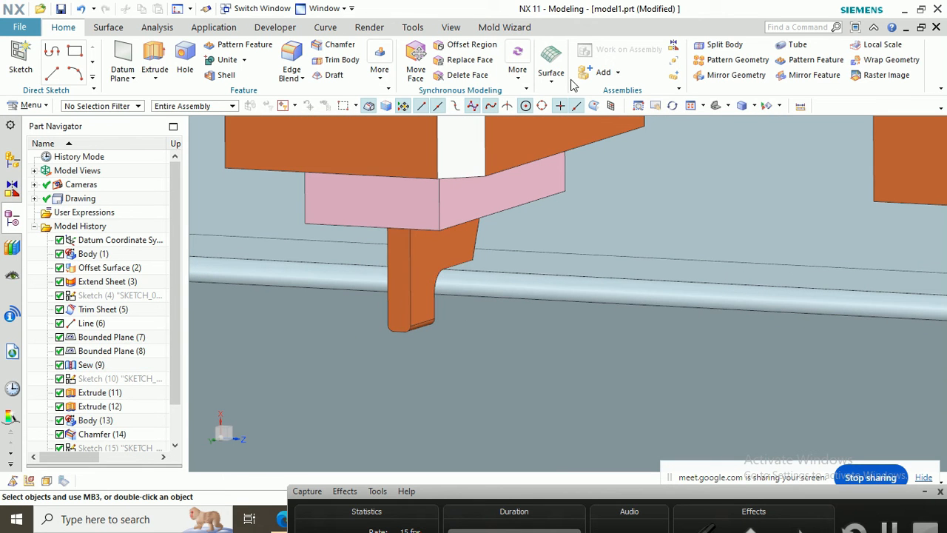
left_click(107, 30)
left_click(73, 28)
scroll(418, 288, "up", 2)
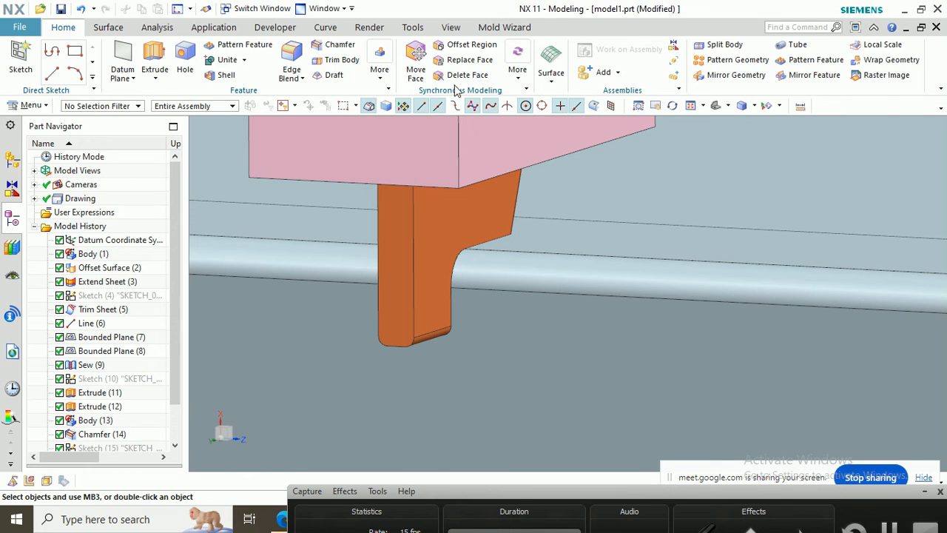
left_click(451, 157)
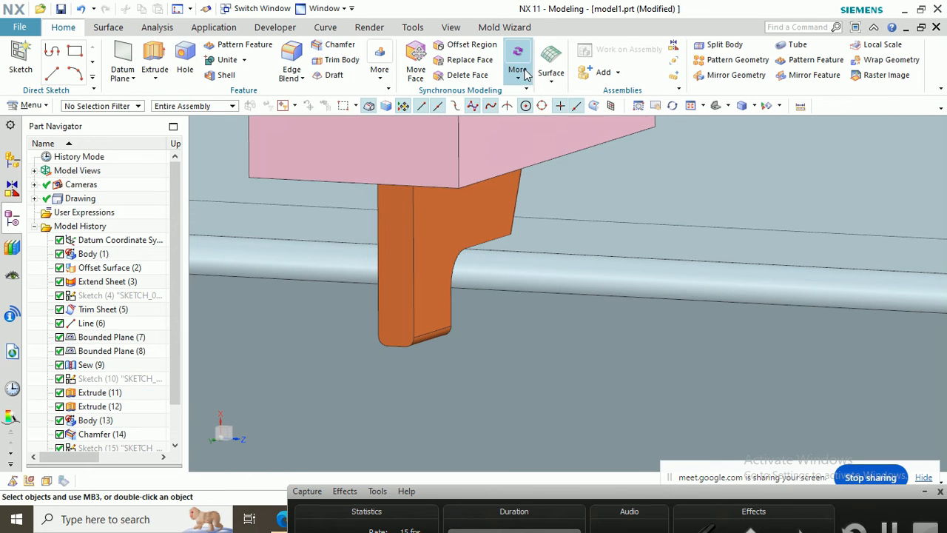
left_click(470, 46)
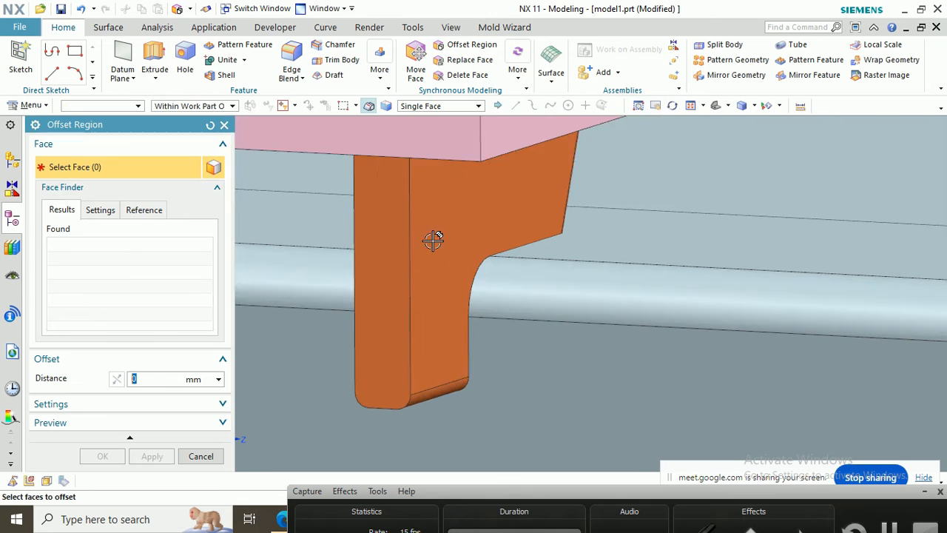
left_click(446, 262)
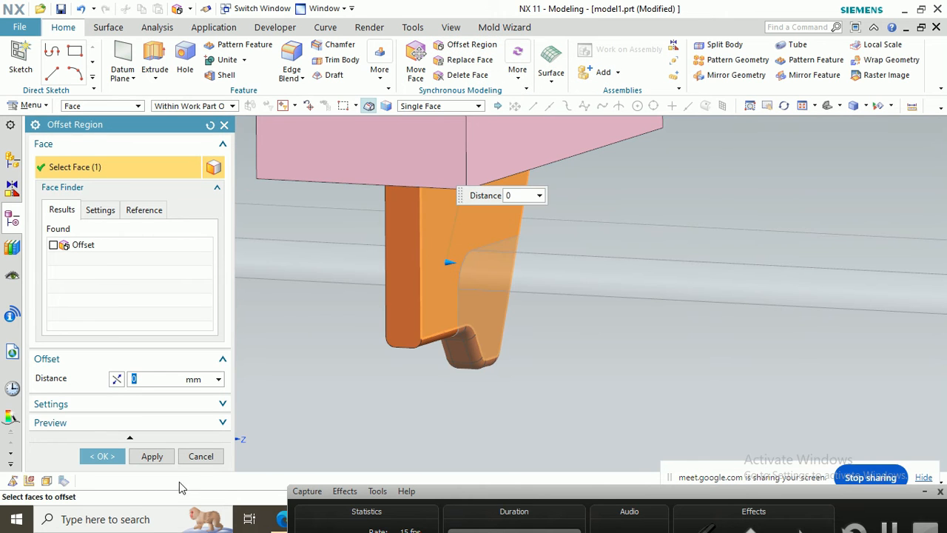
left_click(200, 455)
middle_click_drag(416, 291, 422, 293)
scroll(424, 283, "down", 2)
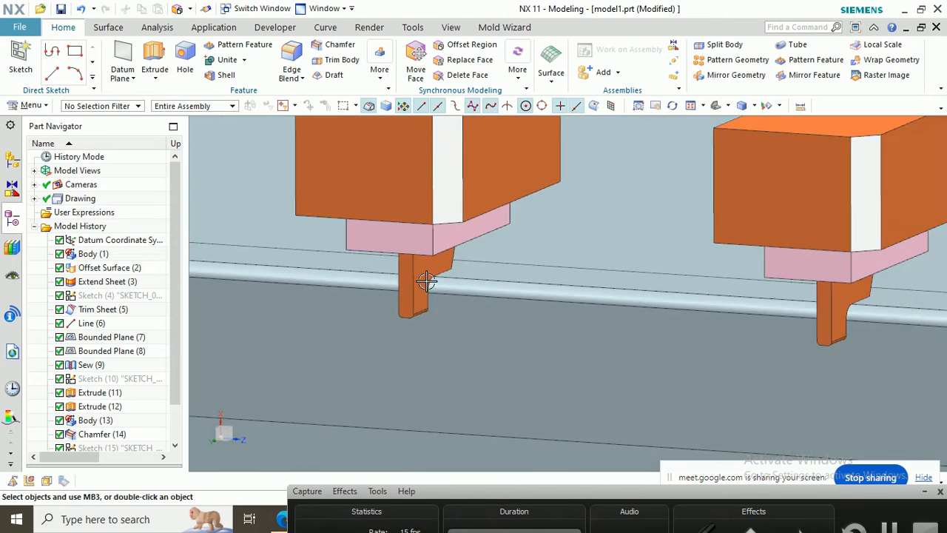
scroll(429, 283, "up", 1)
Step: Start Offset Region with the Tangent Faces rule and select the faces of the original insert's lower leg
left_click(466, 46)
scroll(451, 222, "up", 2)
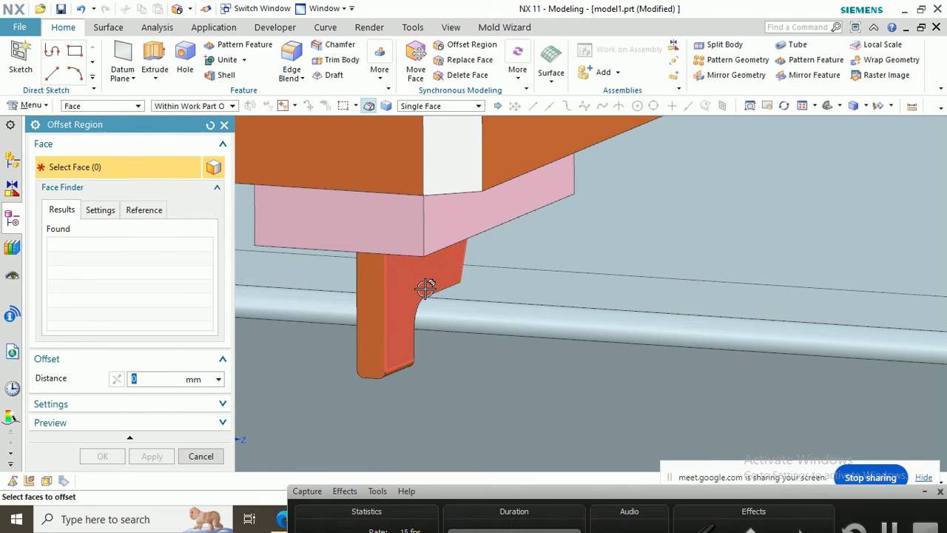
left_click(425, 108)
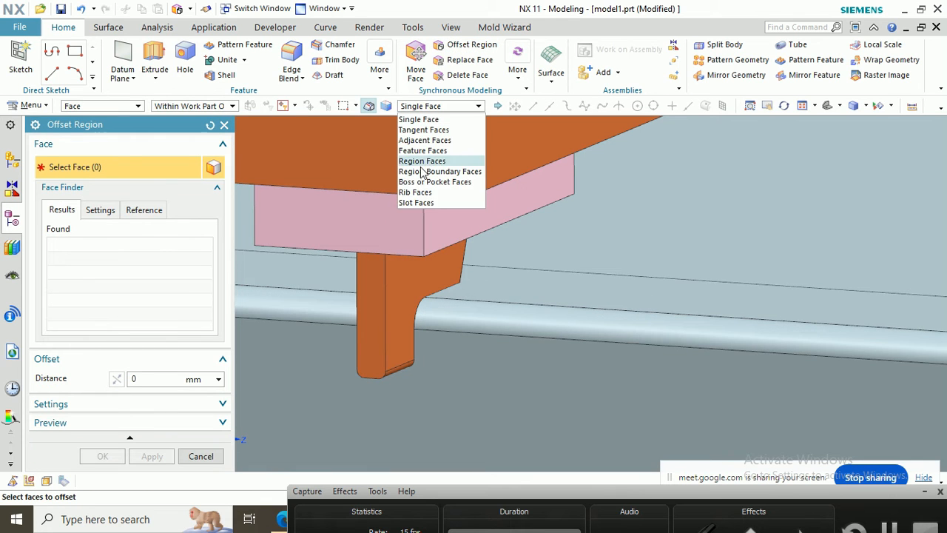
left_click(419, 119)
left_click(423, 108)
left_click(422, 124)
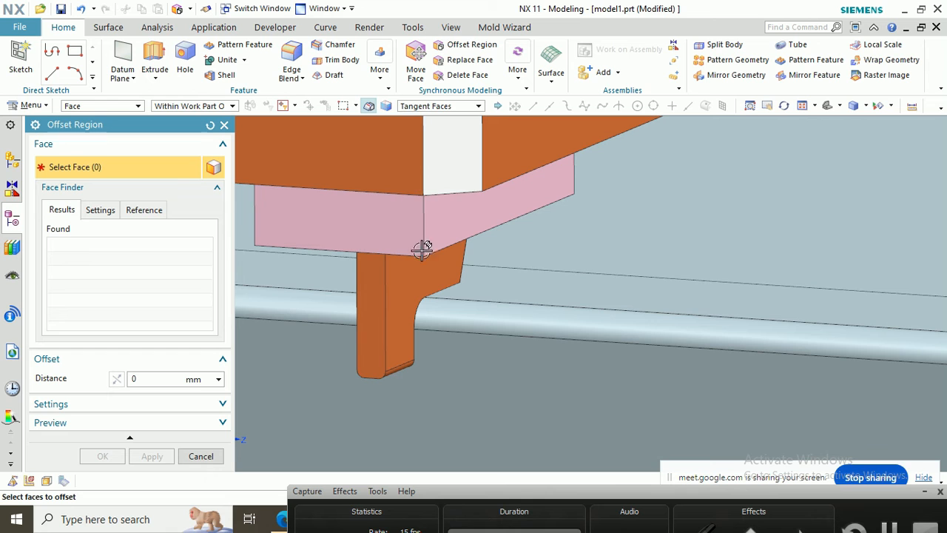
left_click(411, 277)
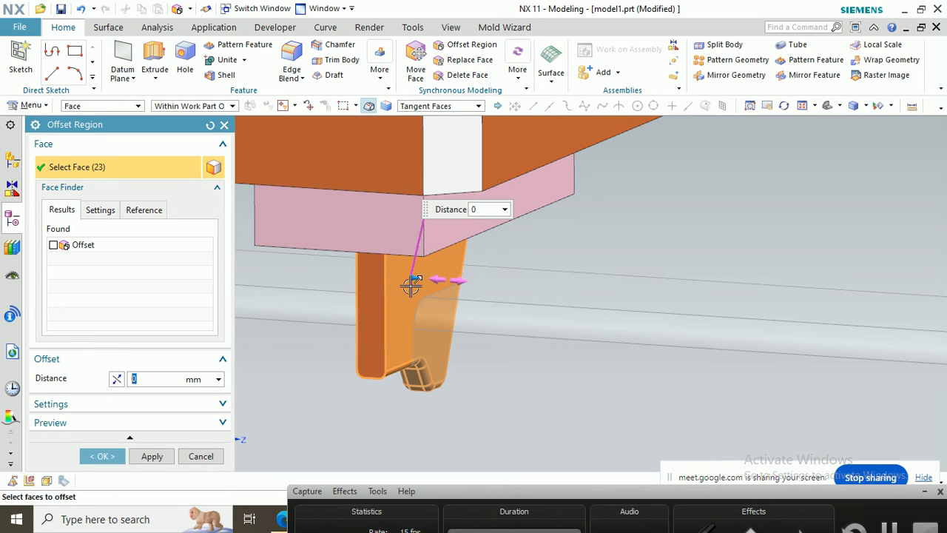
Step: Offset the selected lower leg faces by 0.075 mm in the reversed direction
scroll(403, 281, "up", 2)
mouse_move(408, 276)
left_mouse_down()
mouse_move(393, 274)
mouse_move(411, 280)
left_mouse_up()
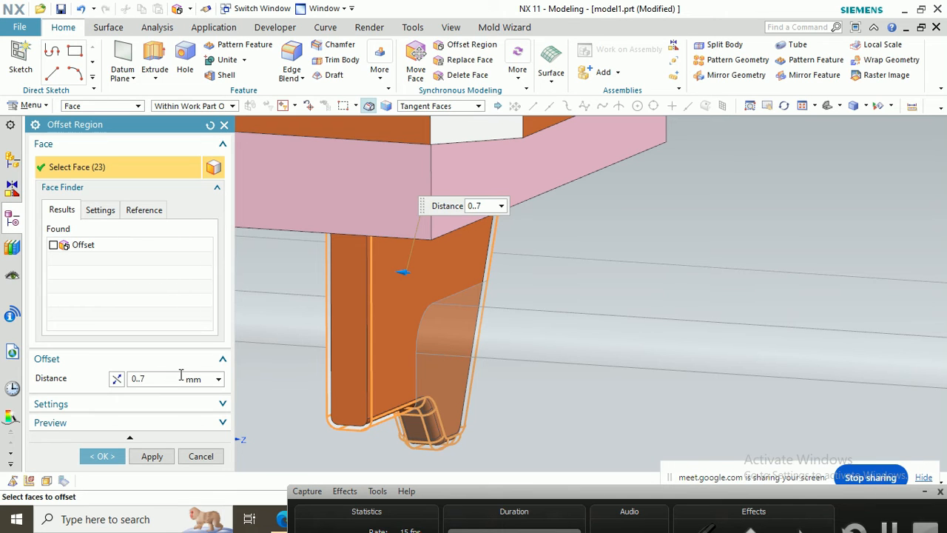
type("075")
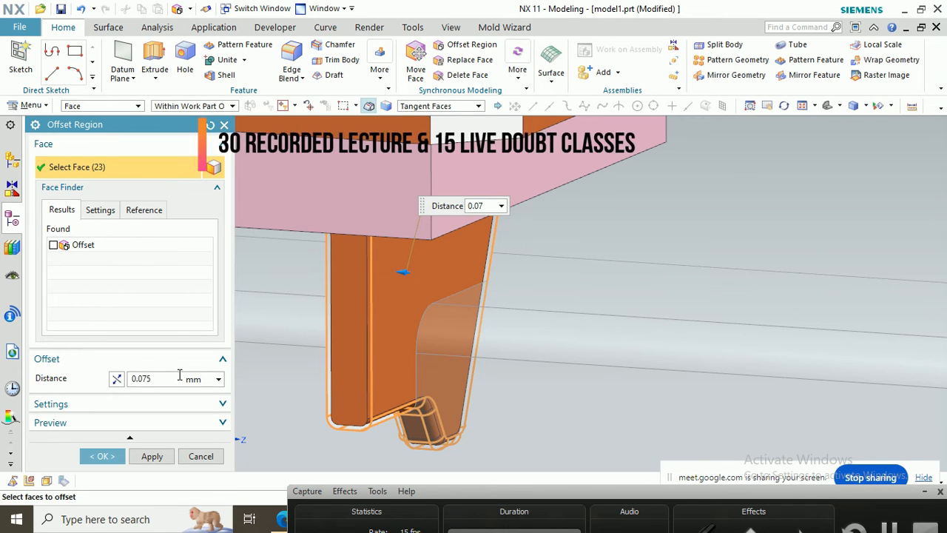
left_click(117, 379)
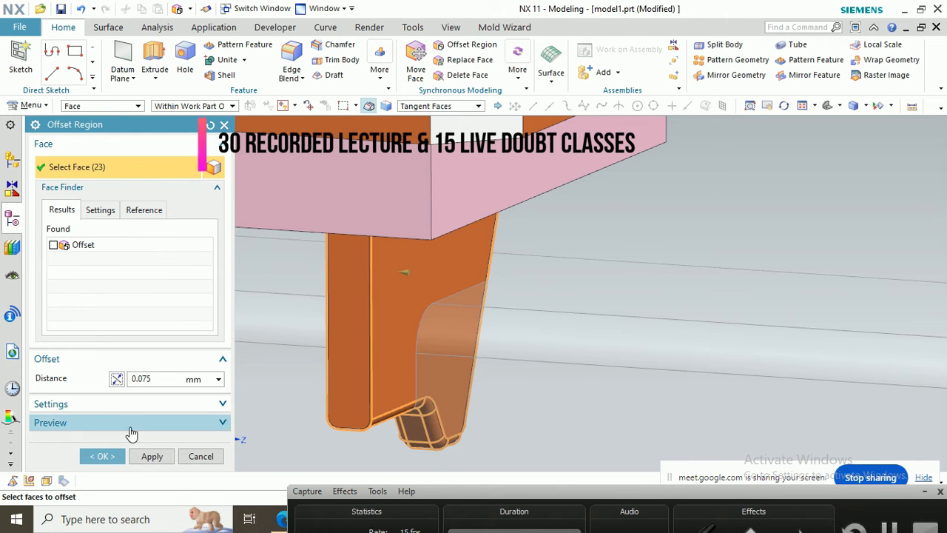
scroll(345, 424, "up", 5)
scroll(345, 424, "down", 3)
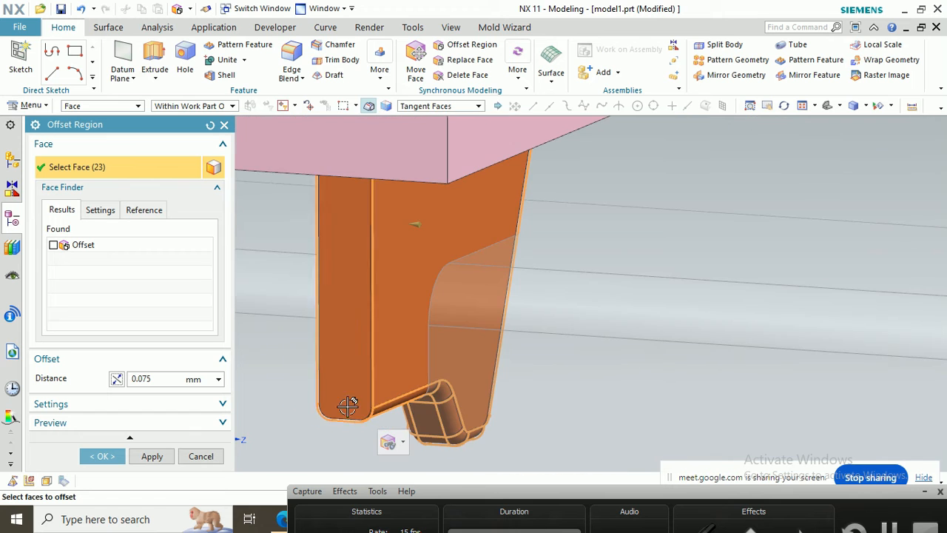
mouse_move(355, 393)
middle_mouse_down()
mouse_move(375, 396)
mouse_move(338, 402)
middle_mouse_up()
scroll(325, 407, "up", 3)
scroll(321, 409, "up", 2)
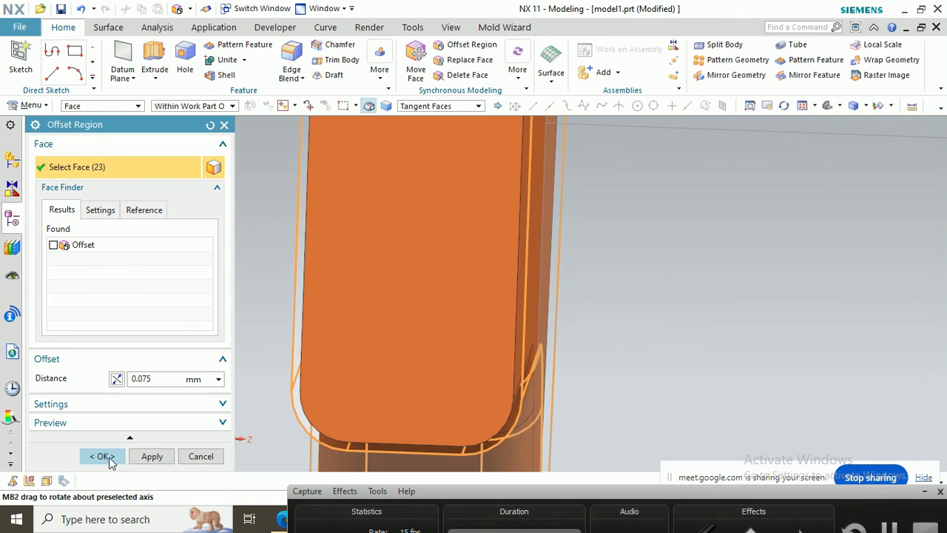
left_click(108, 458)
Step: Examine the offset lower leg's side and bottom edges up close, looking straight at its end face
scroll(402, 356, "down", 4)
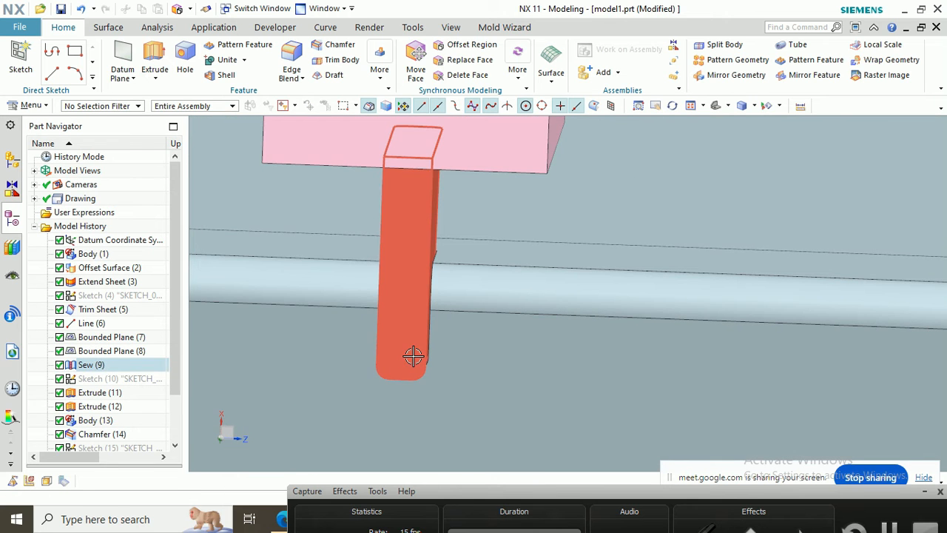
middle_click_drag(415, 356, 435, 350)
key("F8")
scroll(435, 348, "down", 3)
scroll(320, 224, "up", 8)
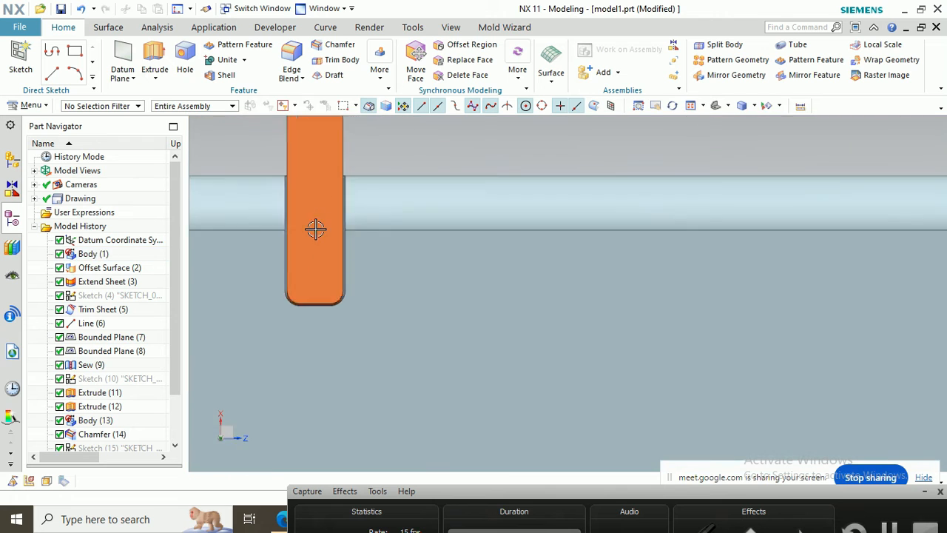
scroll(376, 245, "up", 3)
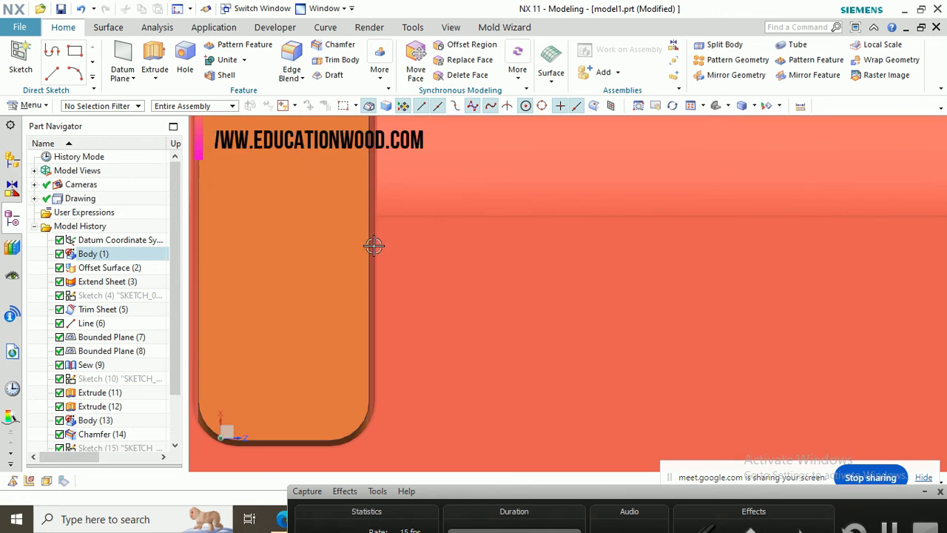
scroll(374, 244, "down", 5)
middle_click_drag(377, 281, 425, 295)
key("F8")
scroll(383, 340, "down", 4)
scroll(376, 450, "up", 12)
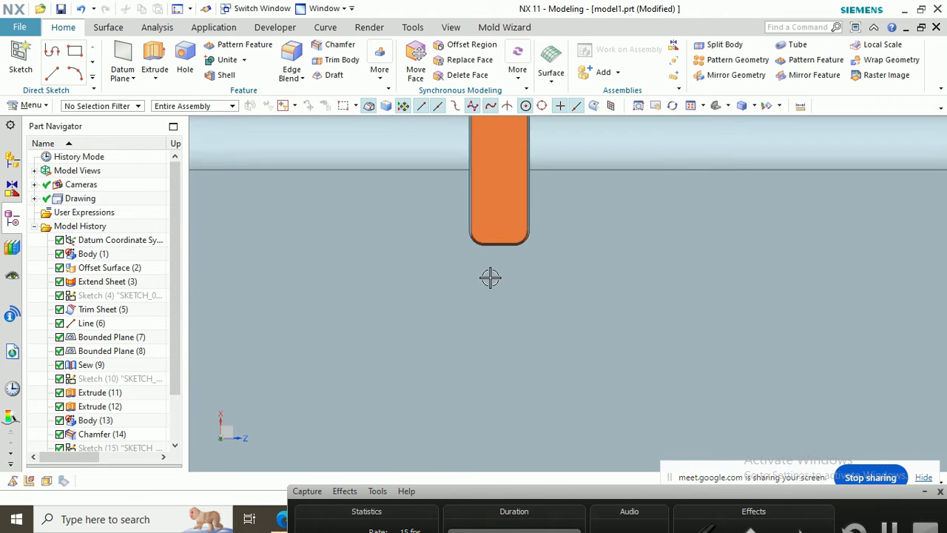
scroll(495, 216, "up", 2)
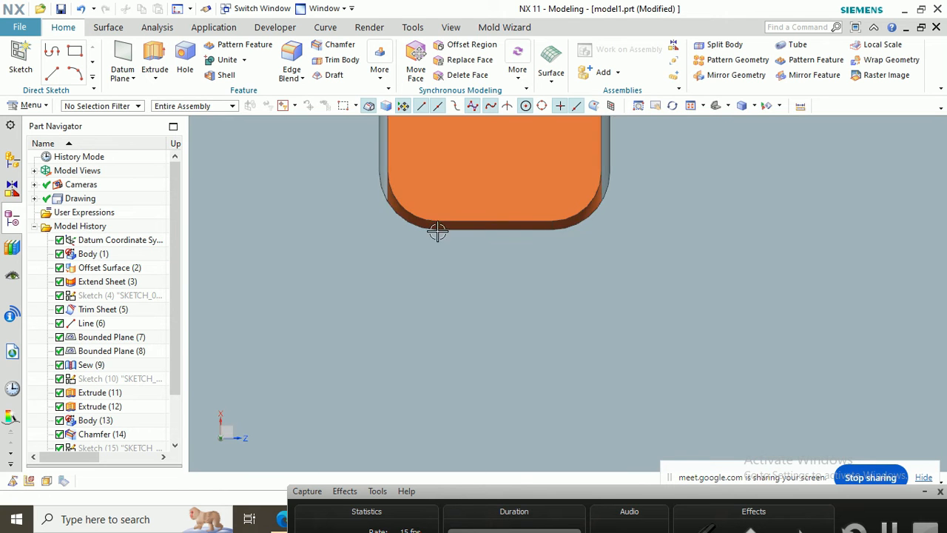
scroll(481, 256, "down", 10)
Step: Examine the offset leg against the second insert's leg and the body's rounded edge from several orientations
middle_click_drag(497, 271, 474, 284)
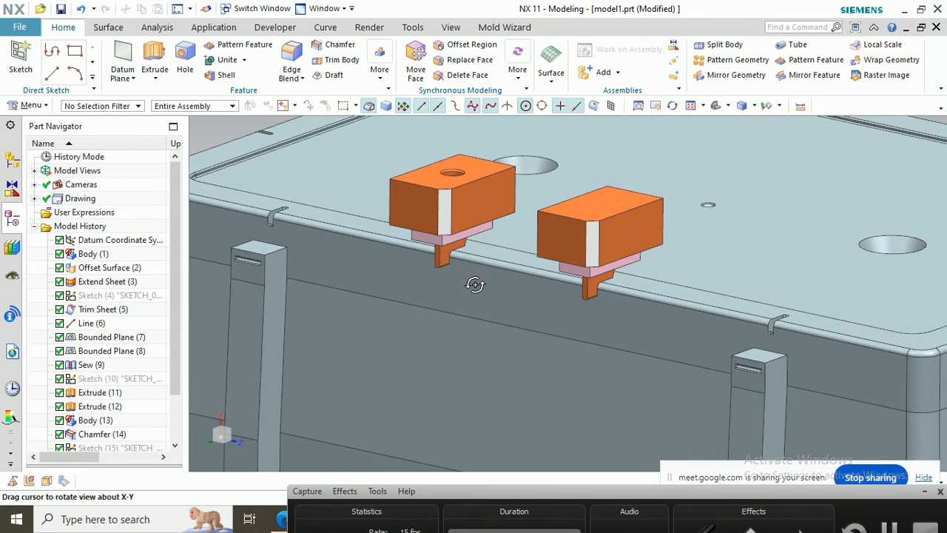
scroll(475, 285, "up", 3)
scroll(169, 373, "down", 2)
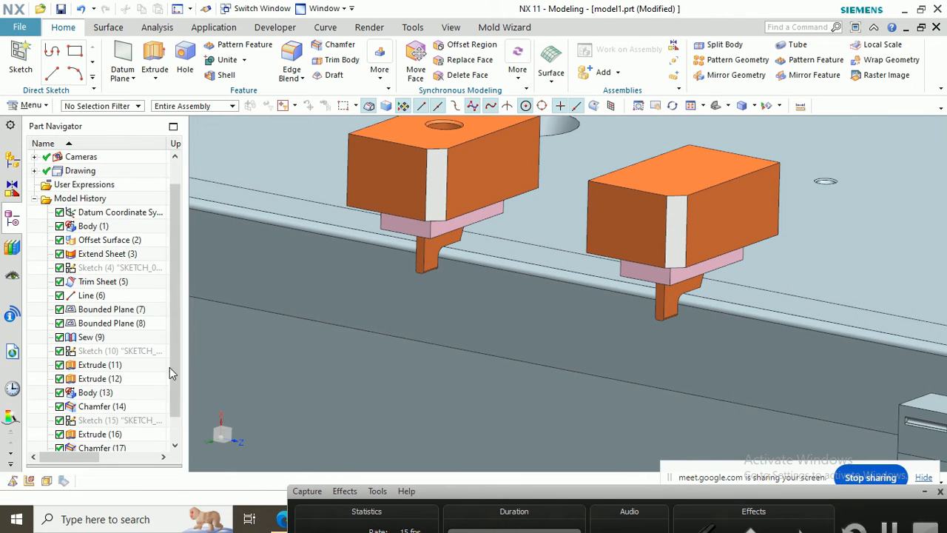
scroll(416, 254, "up", 8)
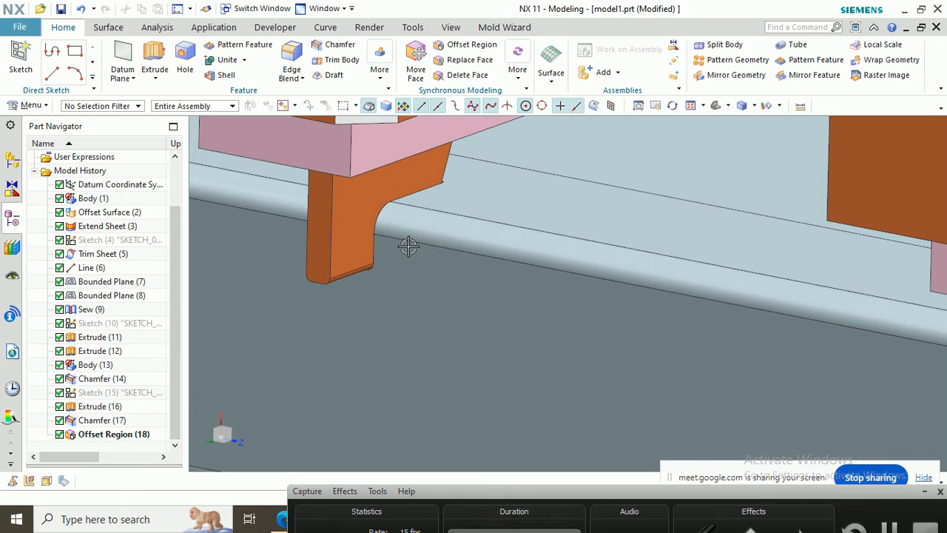
key("F8")
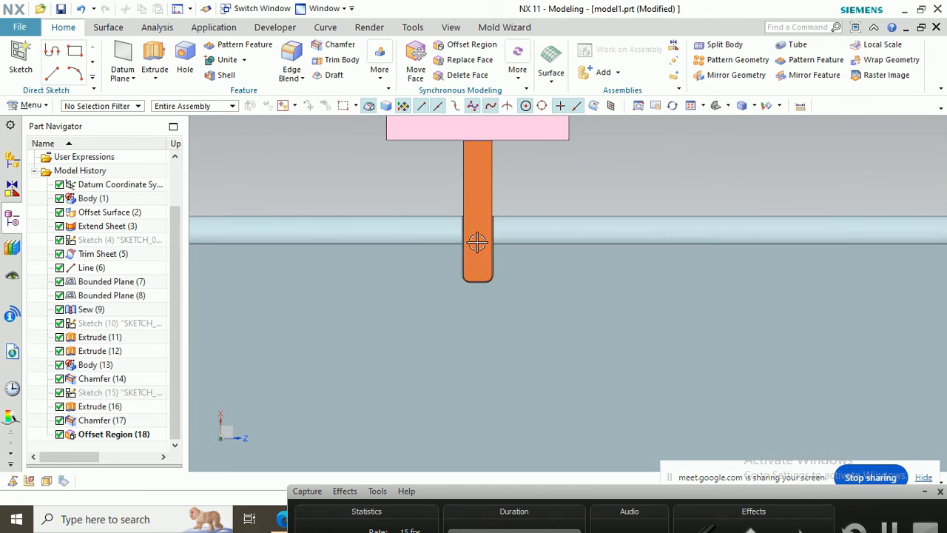
scroll(477, 241, "up", 1)
scroll(402, 244, "down", 5)
mouse_move(444, 268)
middle_mouse_down()
mouse_move(431, 271)
mouse_move(446, 252)
mouse_move(420, 269)
mouse_move(427, 274)
middle_mouse_up()
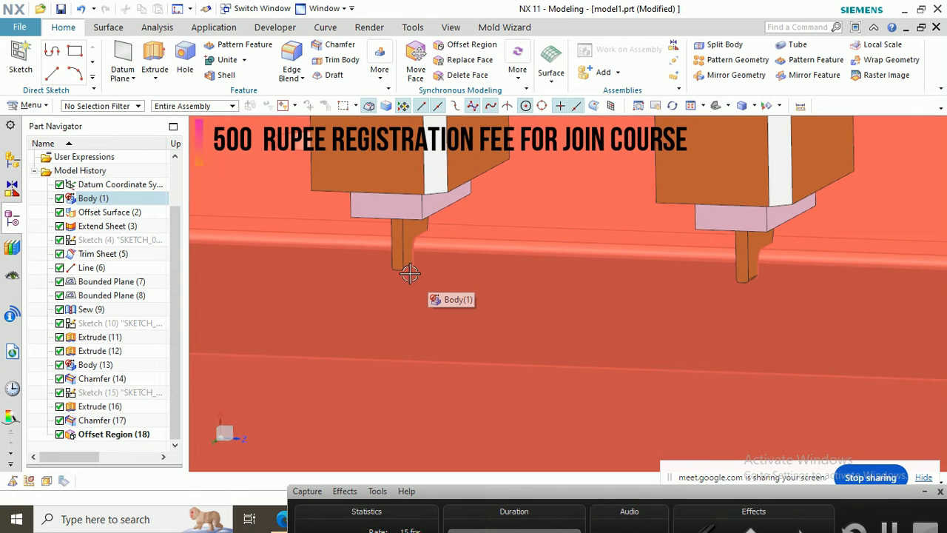
scroll(409, 274, "down", 5)
scroll(609, 211, "up", 3)
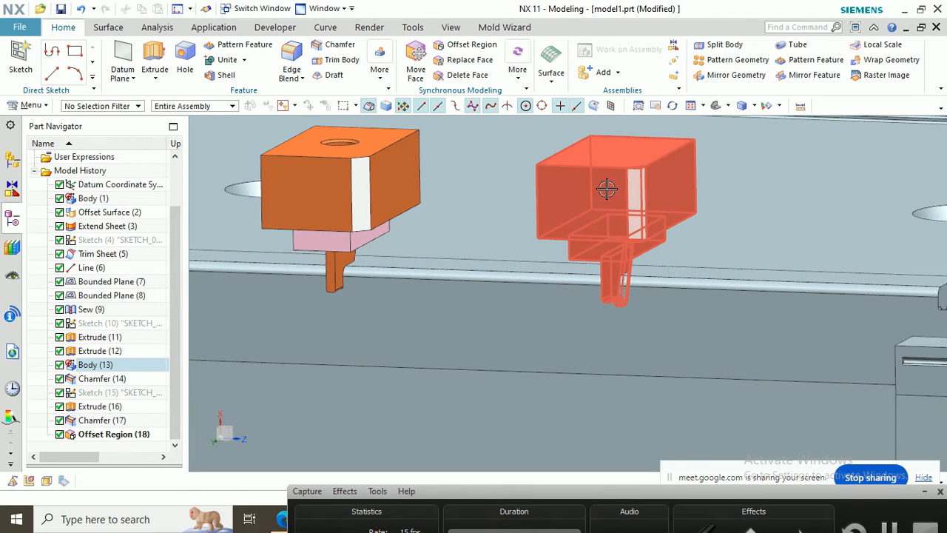
Step: Delete the second insert, the copy without a screw hole, including its dependent features
left_click(597, 207)
key("Delete")
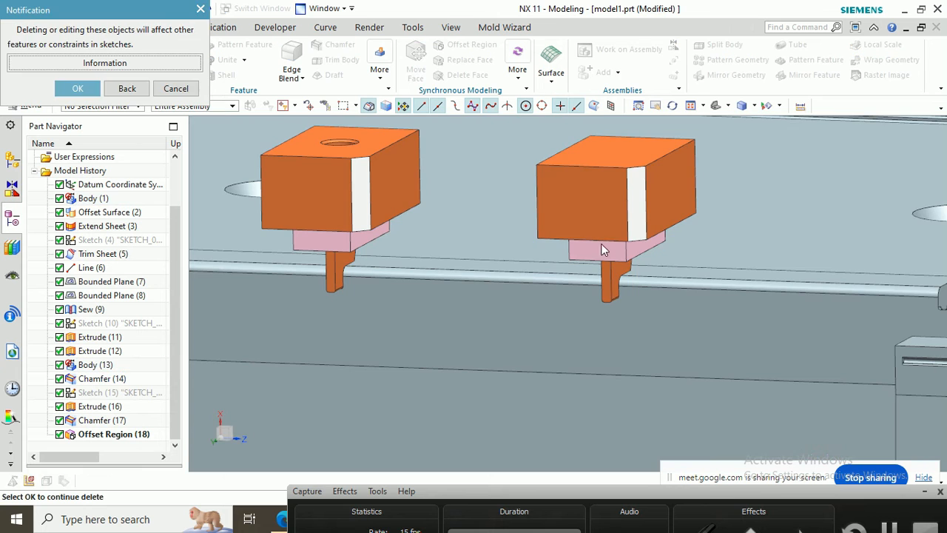
left_click(77, 88)
scroll(447, 263, "down", 4)
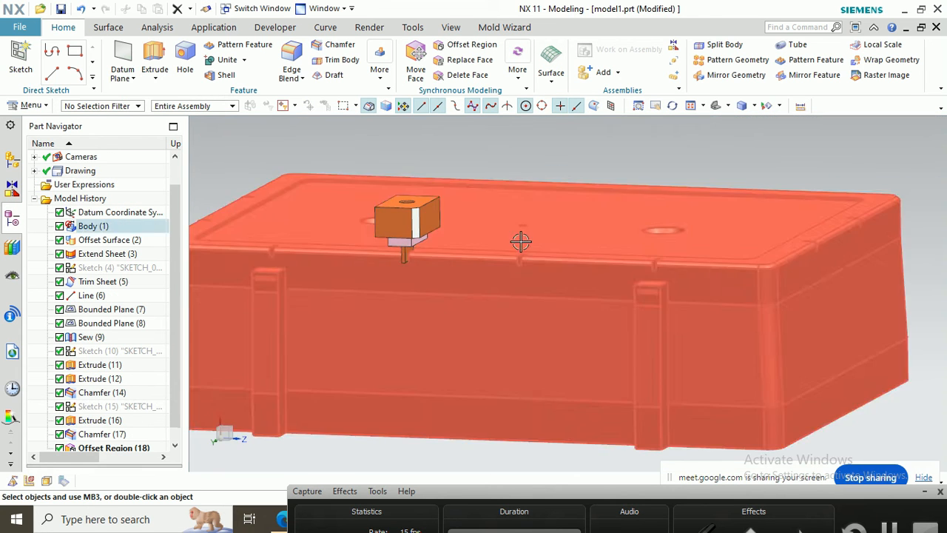
Step: Switch to the Drafting application and dismiss the View Creation Wizard without creating views
scroll(438, 239, "up", 5)
scroll(444, 215, "down", 3)
middle_click_drag(445, 222, 452, 303)
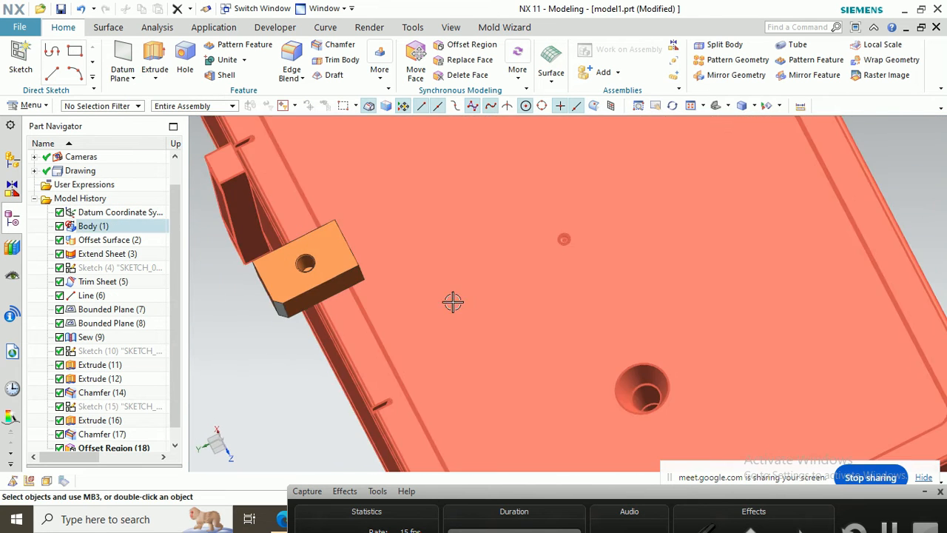
key("F8")
scroll(393, 255, "down", 5)
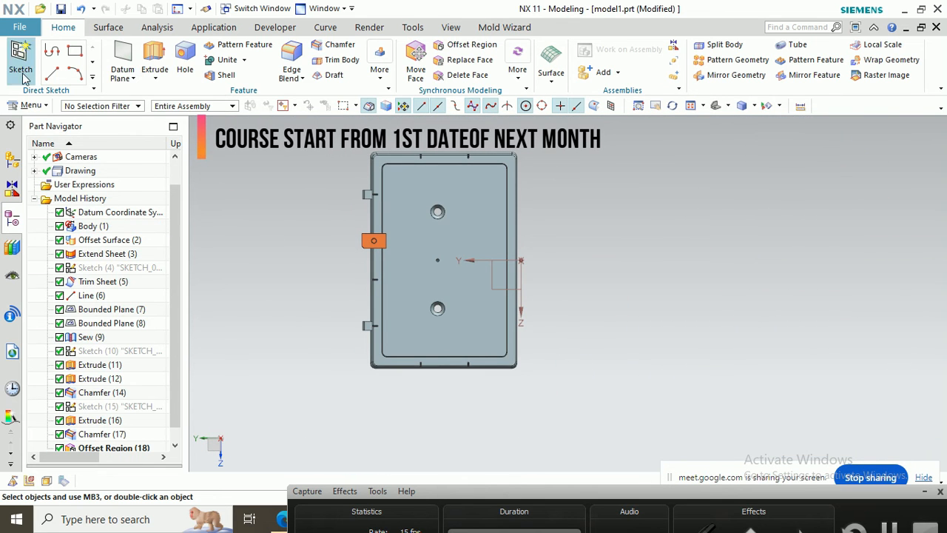
left_click(21, 27)
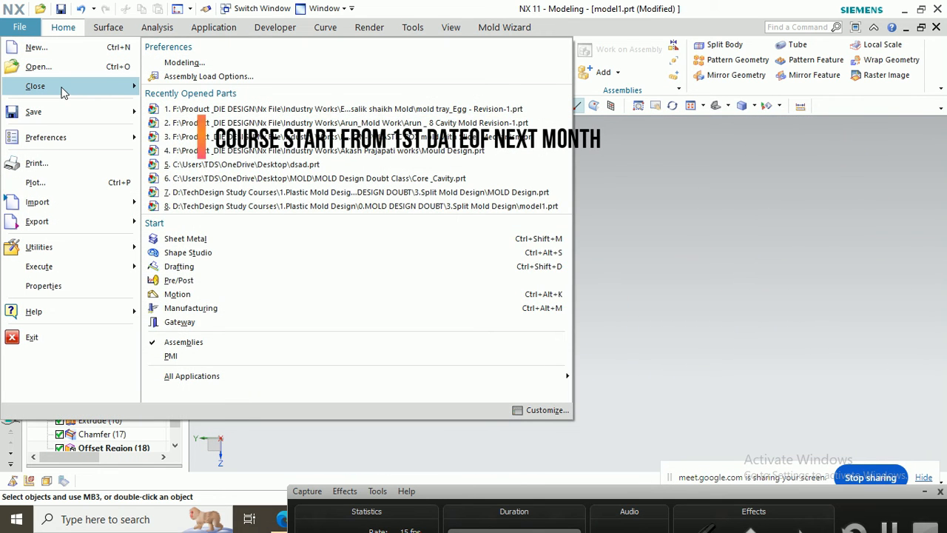
left_click(180, 268)
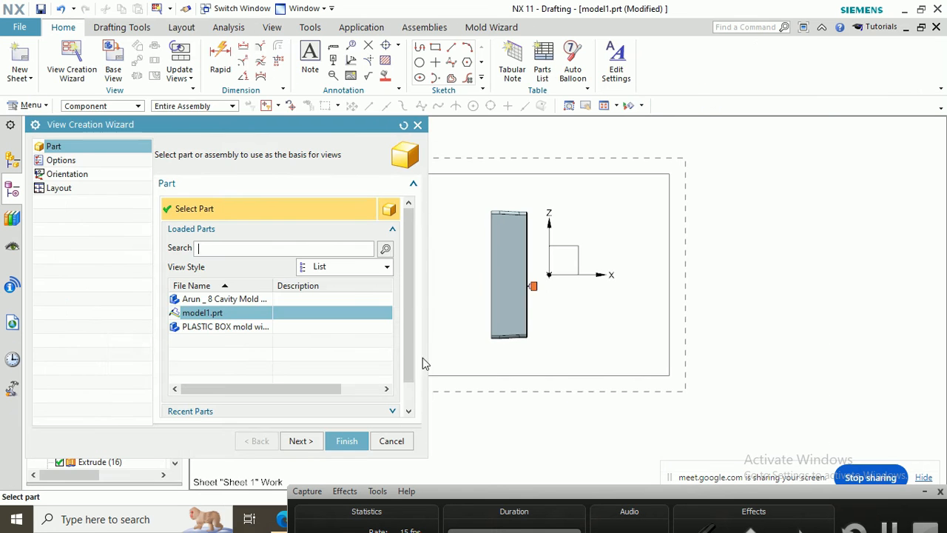
left_click(391, 442)
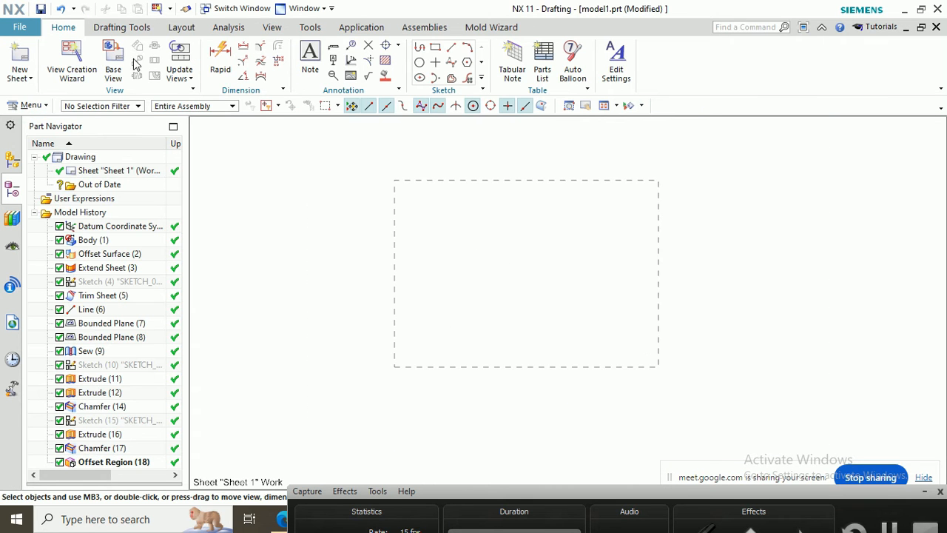
Step: Place a 1:1 base view on the sheet, oriented to look straight onto the box's holed face, without projected views
scroll(462, 273, "up", 2)
left_click(114, 77)
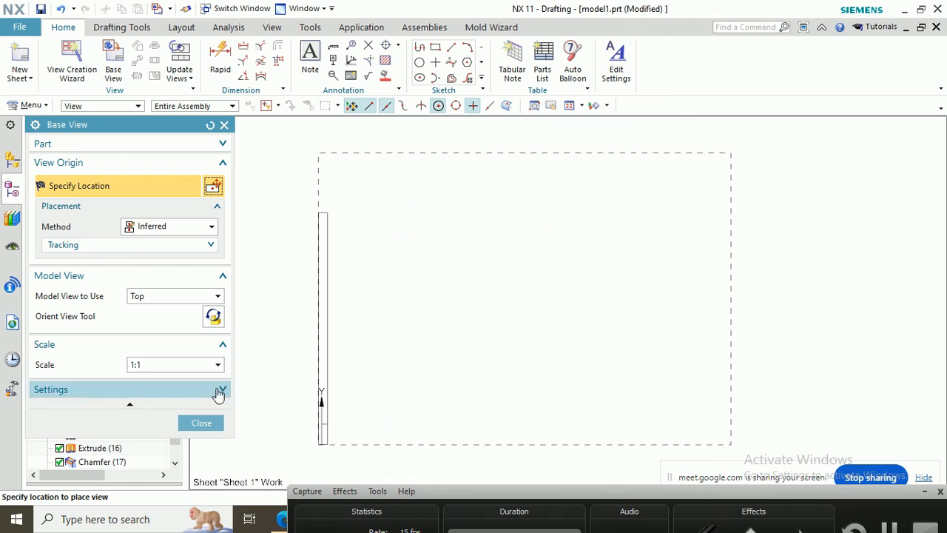
left_click(213, 316)
middle_click_drag(877, 342, 852, 337)
key("F8")
scroll(857, 332, "up", 1)
left_click(164, 308)
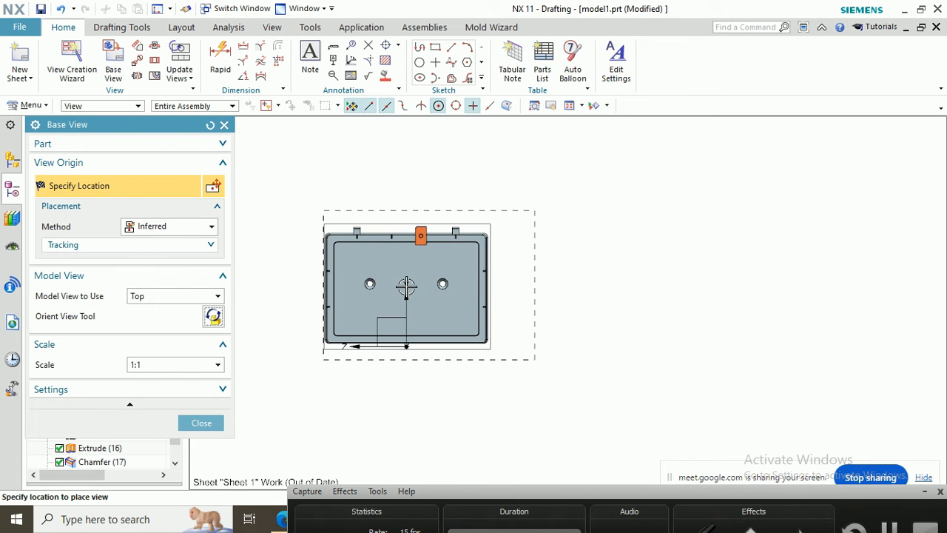
left_click(196, 423)
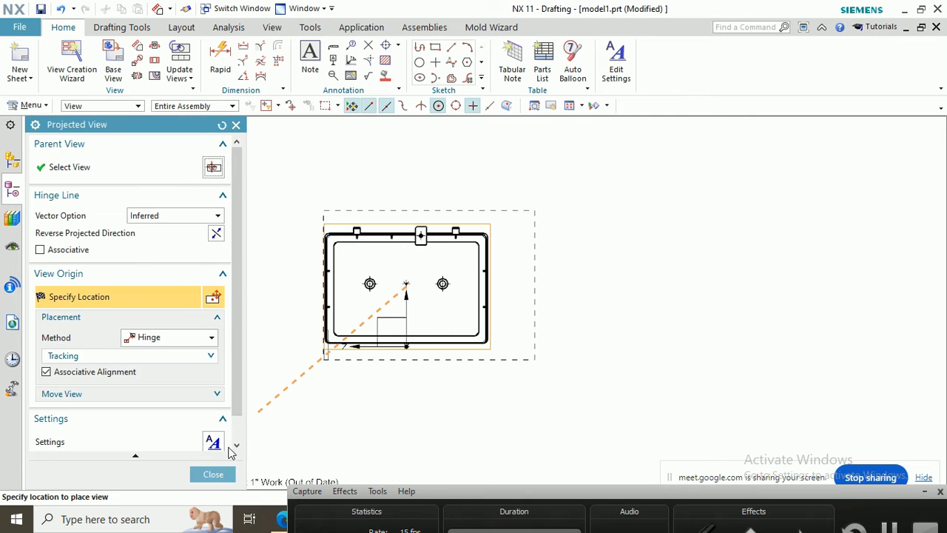
key("Escape")
Step: Change the drawing sheet's standard size to A2 - 420 x 594
double_click(493, 213)
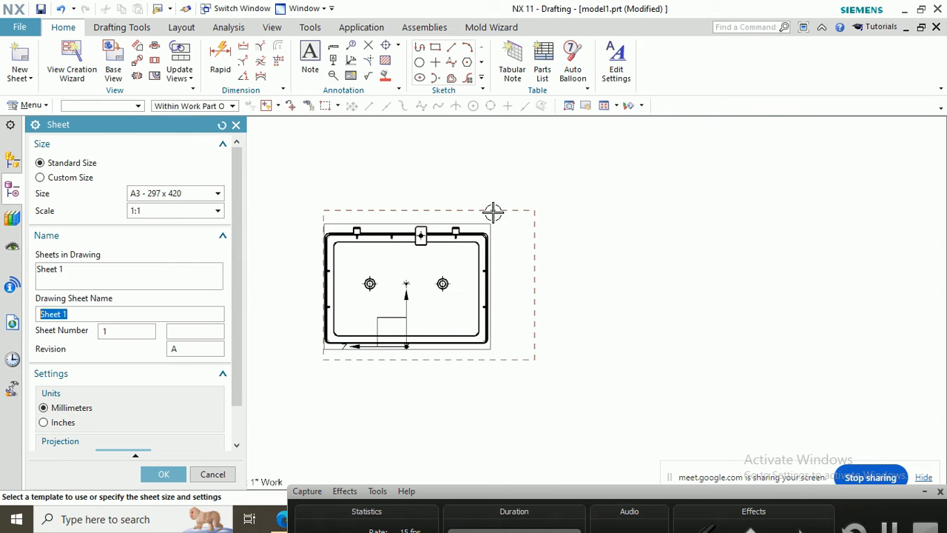
left_click(141, 234)
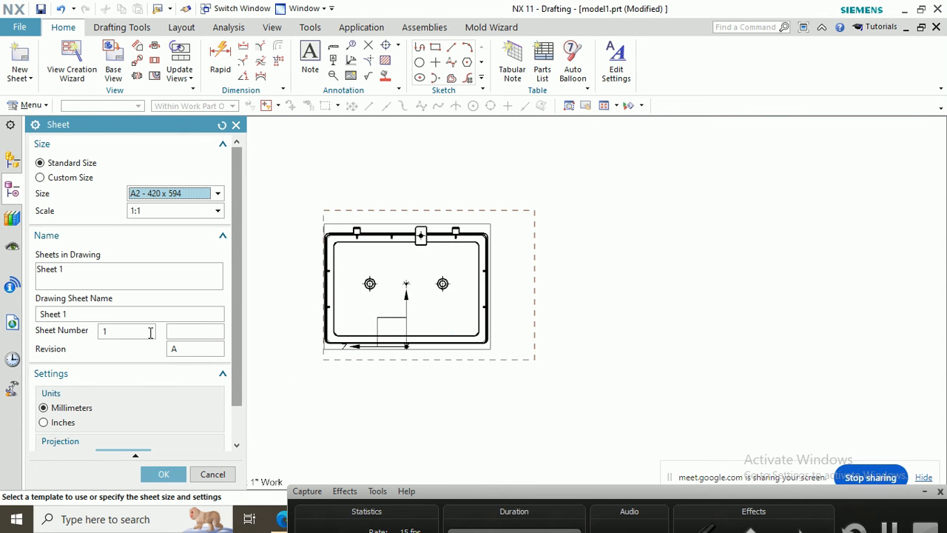
left_click(162, 475)
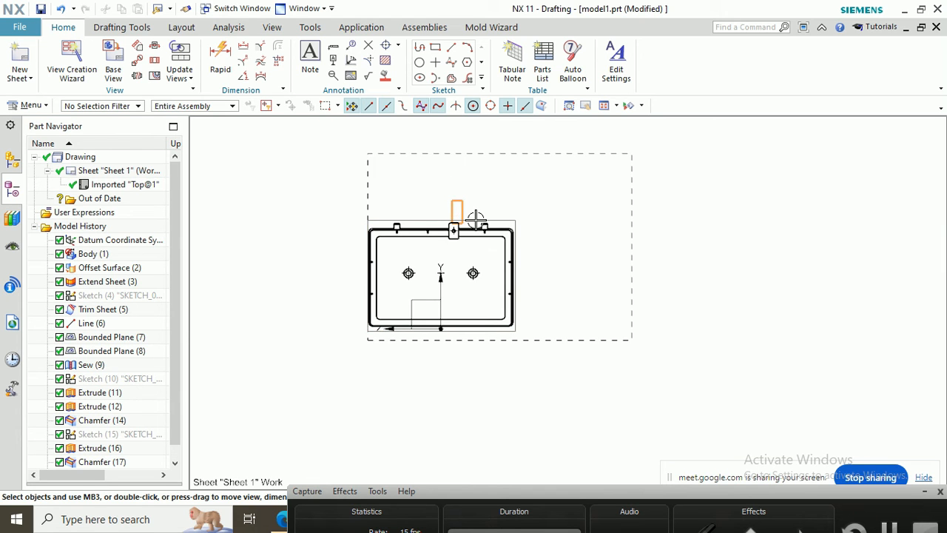
Step: Set the base view's shading rendering style to Fully Shaded
scroll(481, 208, "down", 2)
scroll(414, 203, "up", 5)
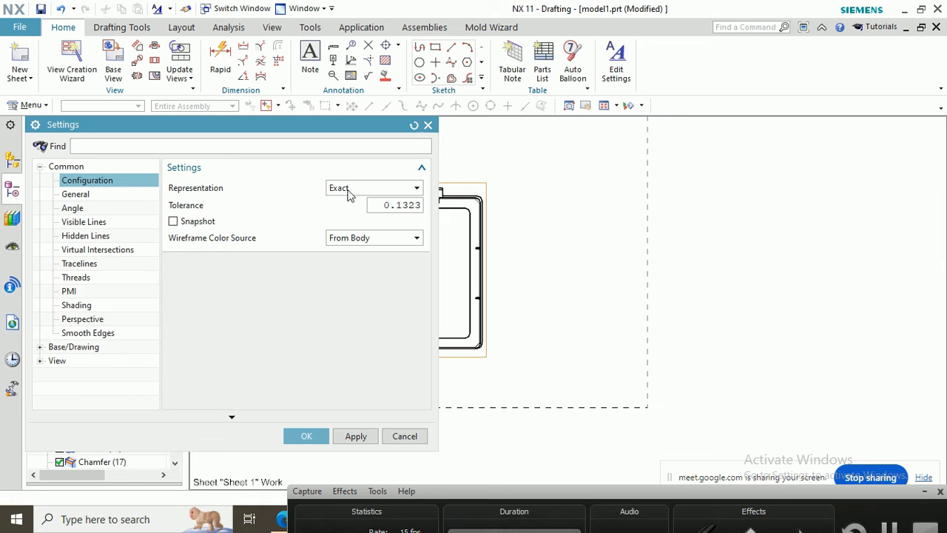
left_click(111, 306)
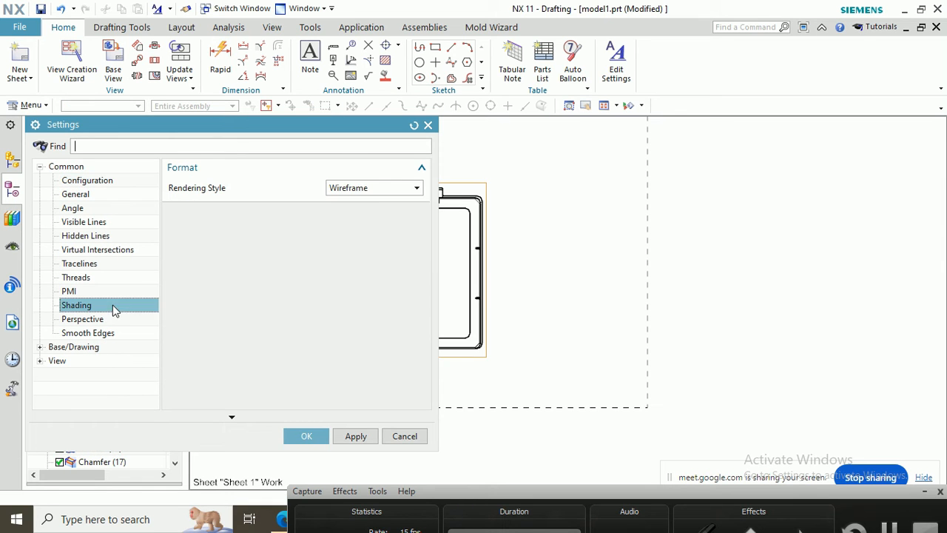
left_click(375, 190)
left_click(334, 226)
left_click(306, 436)
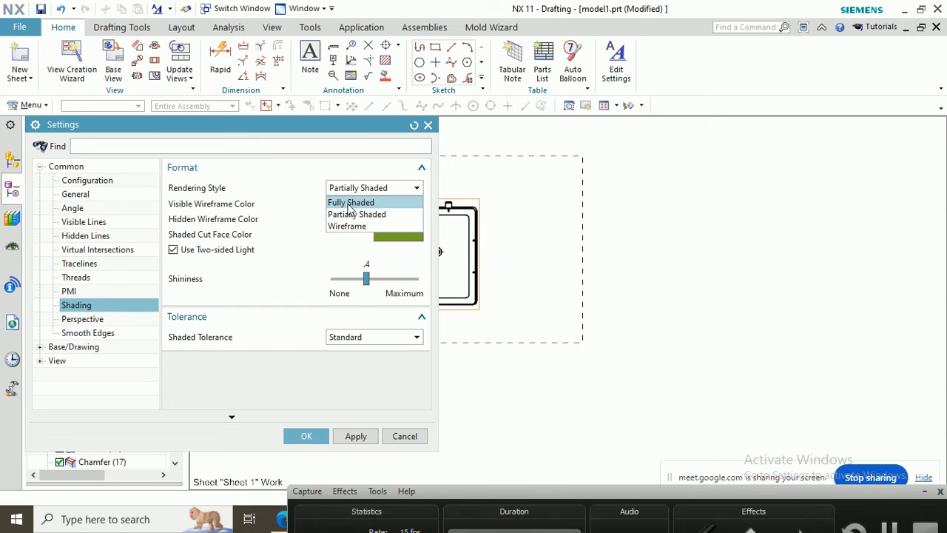
left_click(350, 203)
left_click(312, 438)
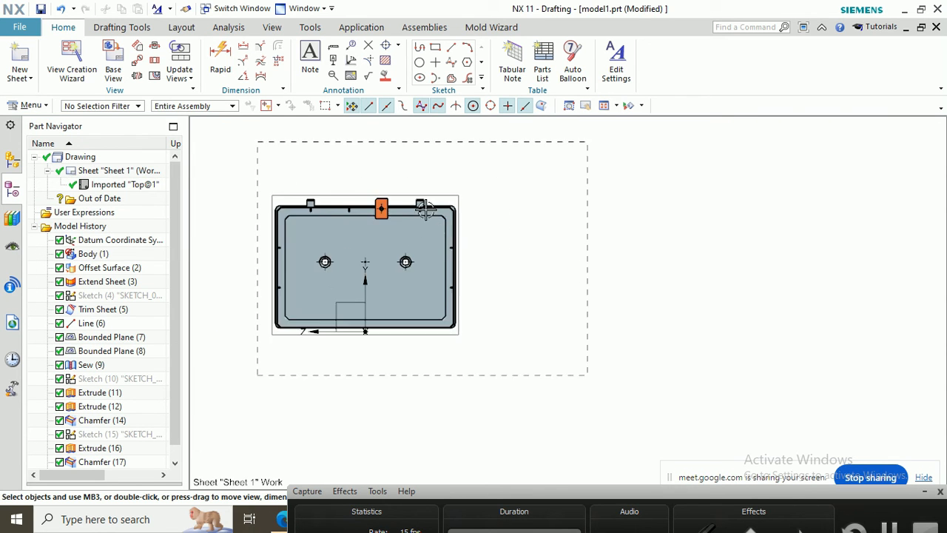
Step: Examine the shaded base view around the orange insert, the two large holes and the small central hole
scroll(425, 210, "up", 1)
scroll(385, 206, "up", 3)
scroll(385, 206, "down", 3)
scroll(396, 241, "down", 2)
scroll(369, 273, "up", 2)
scroll(369, 272, "up", 2)
scroll(370, 276, "down", 2)
scroll(370, 257, "up", 1)
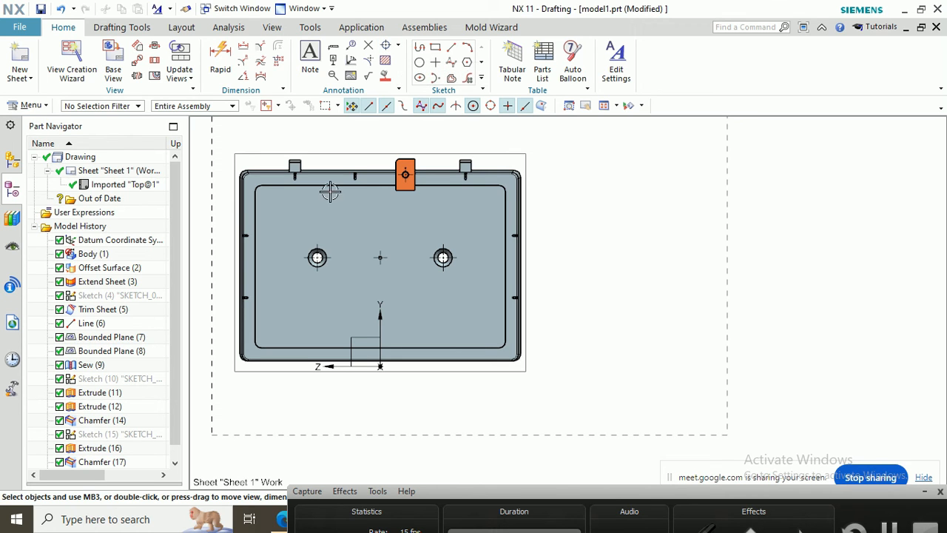
left_click(398, 46)
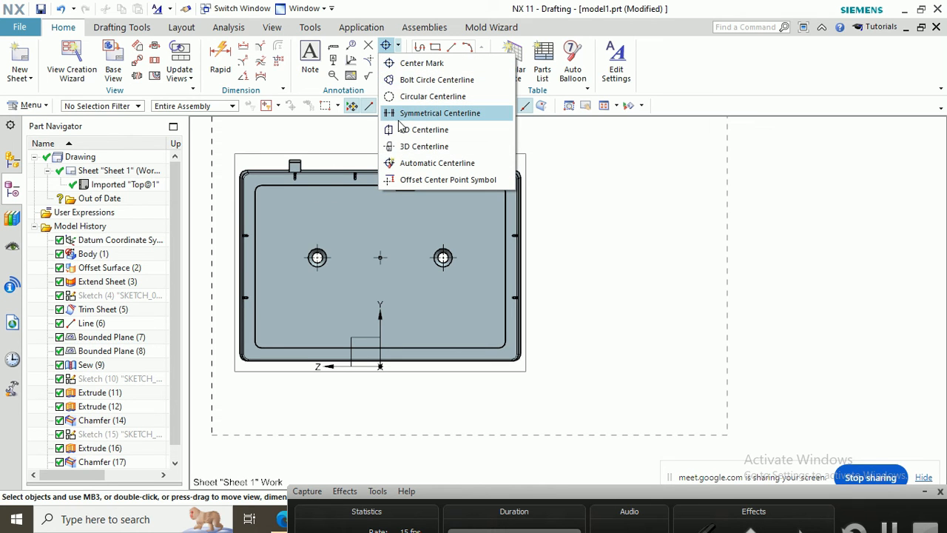
left_click(627, 260)
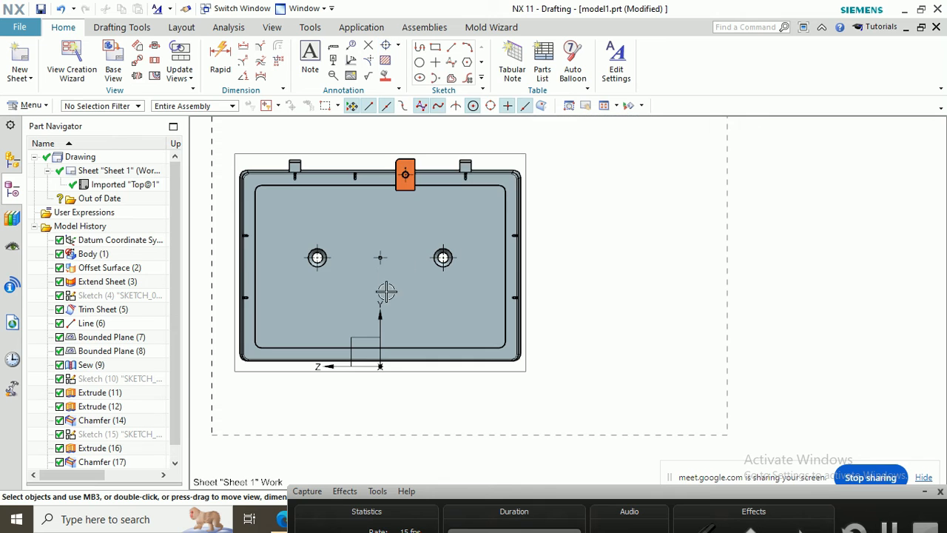
scroll(373, 286, "up", 2)
scroll(373, 286, "down", 1)
scroll(292, 251, "up", 3)
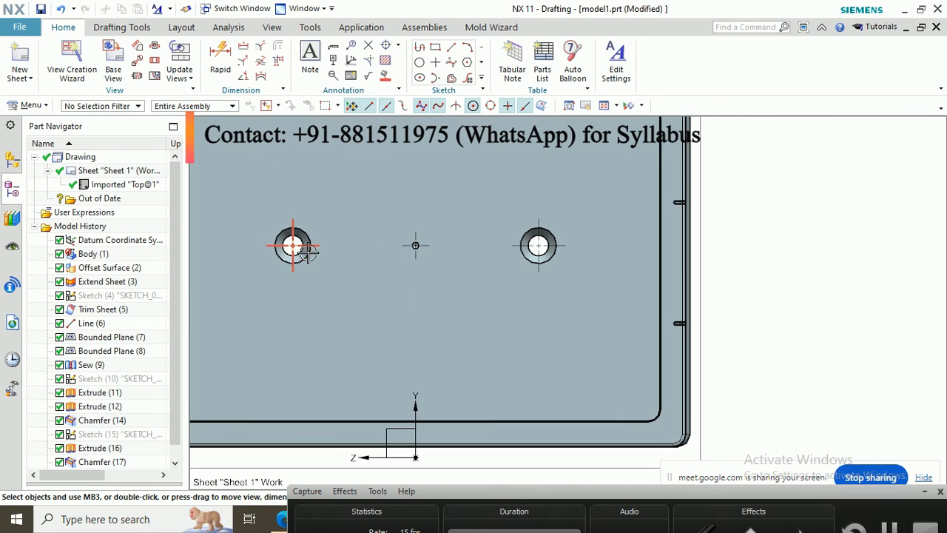
scroll(293, 267, "down", 2)
scroll(299, 260, "up", 4)
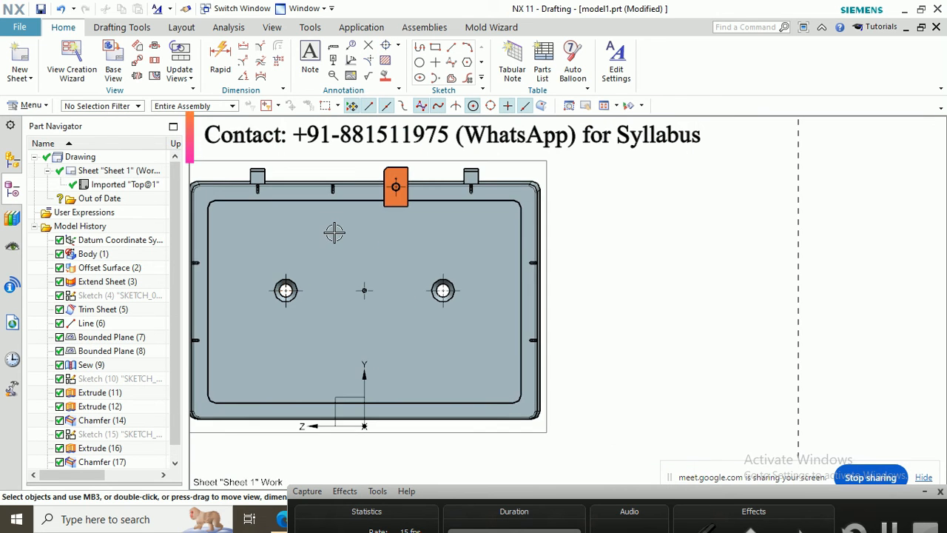
scroll(338, 279, "down", 4)
scroll(353, 292, "up", 2)
scroll(355, 288, "down", 3)
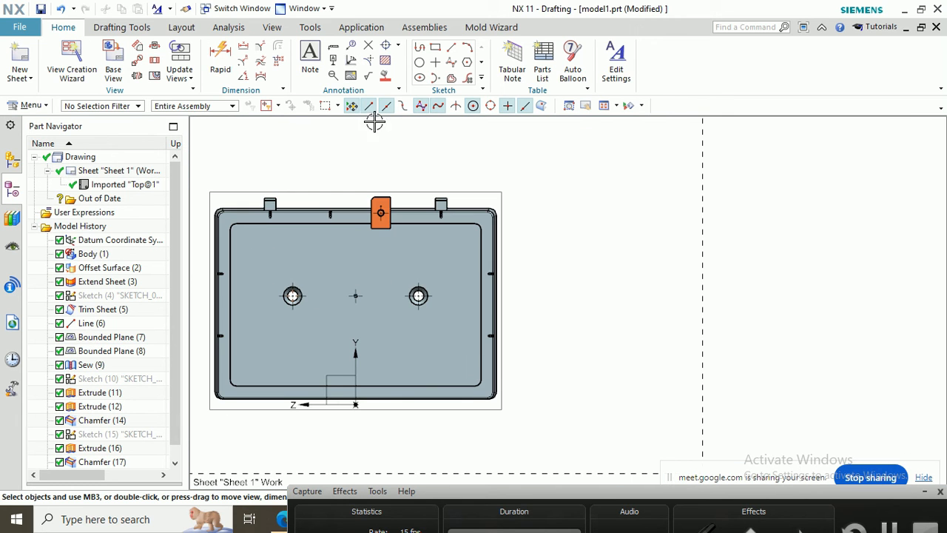
Step: Create a horizontal 2D centerline from curves, using the box's upper and lower inner straight edges as the two sides
left_click(399, 47)
left_click(403, 129)
scroll(340, 237, "up", 5)
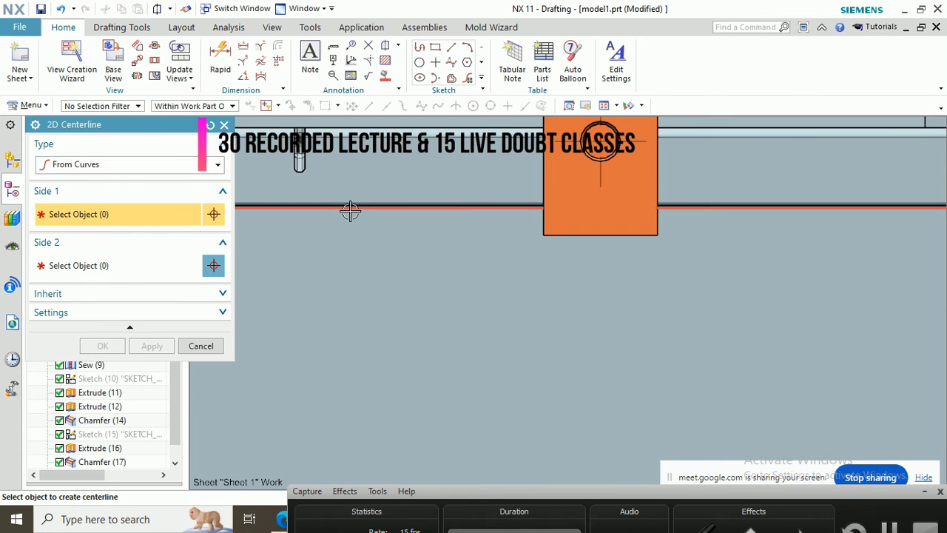
left_click(350, 213)
scroll(350, 215, "down", 4)
scroll(363, 355, "up", 4)
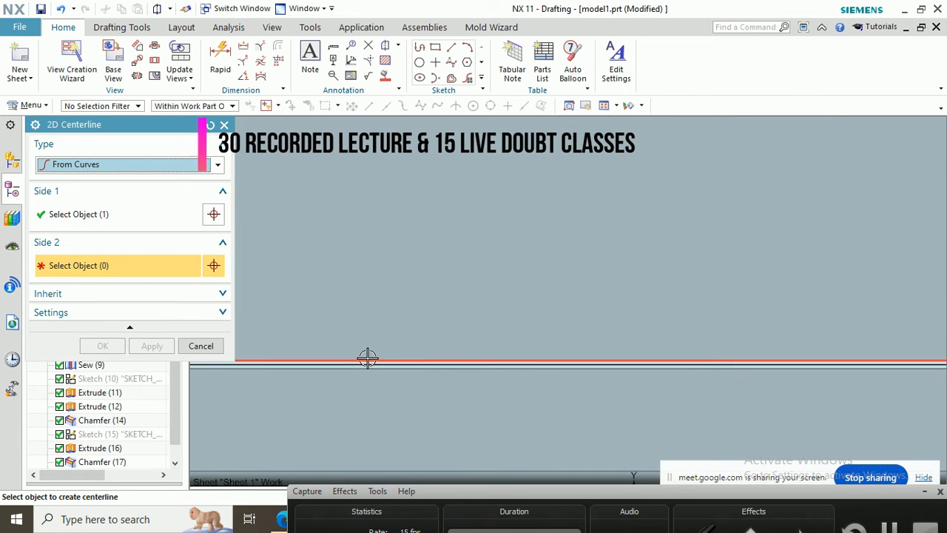
left_click(370, 361)
scroll(372, 357, "down", 4)
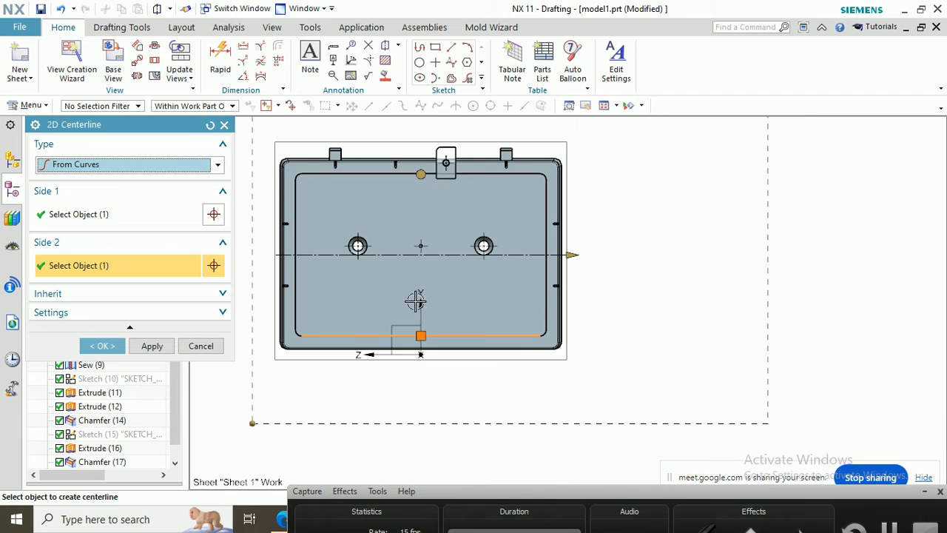
left_click(162, 348)
Step: Create a vertical 2D centerline from curves, using the box's left and right inner straight edges as the two sides
scroll(296, 244, "up", 6)
left_click(320, 230)
scroll(330, 260, "down", 4)
scroll(625, 265, "up", 5)
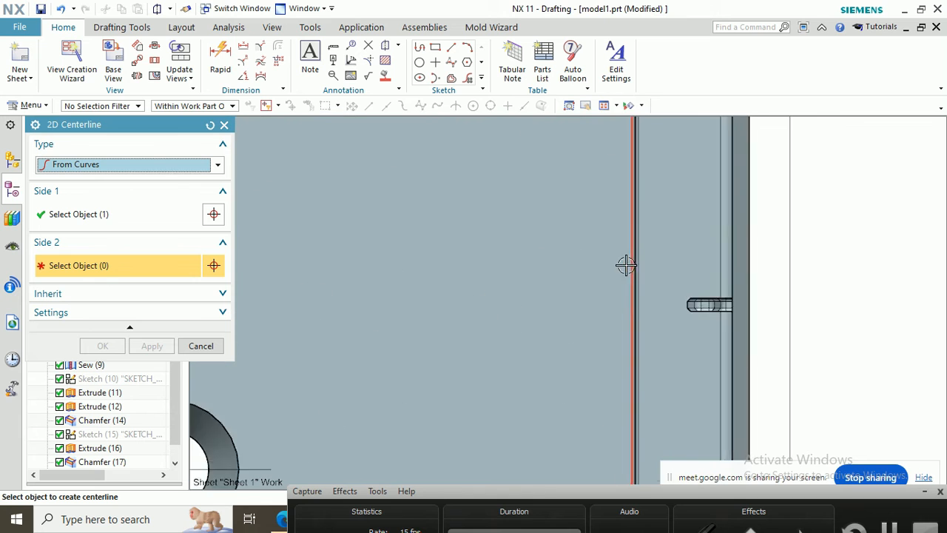
scroll(620, 261, "up", 2)
left_click(628, 248)
scroll(577, 259, "down", 4)
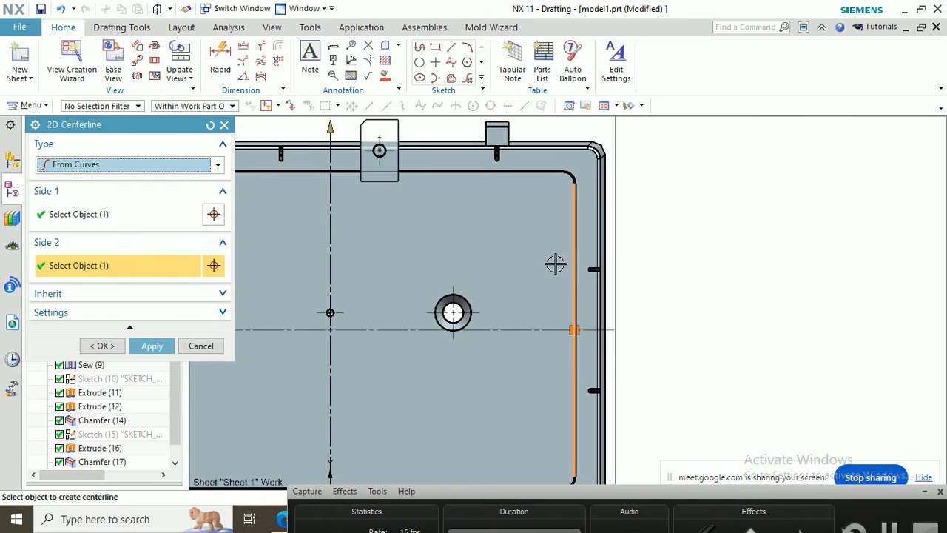
scroll(555, 263, "down", 3)
left_click(103, 345)
Step: Dimension the horizontal distance from the centerline intersection to the insert's screw hole center, placing it above the view
scroll(437, 292, "down", 2)
scroll(436, 292, "up", 4)
scroll(437, 293, "up", 2)
scroll(436, 289, "down", 3)
scroll(466, 193, "up", 4)
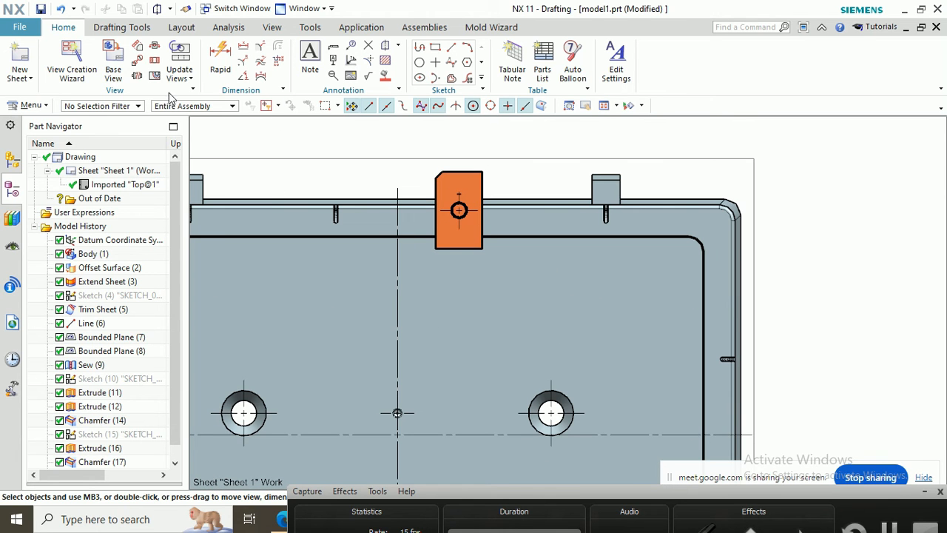
left_click(220, 65)
scroll(415, 431, "up", 2)
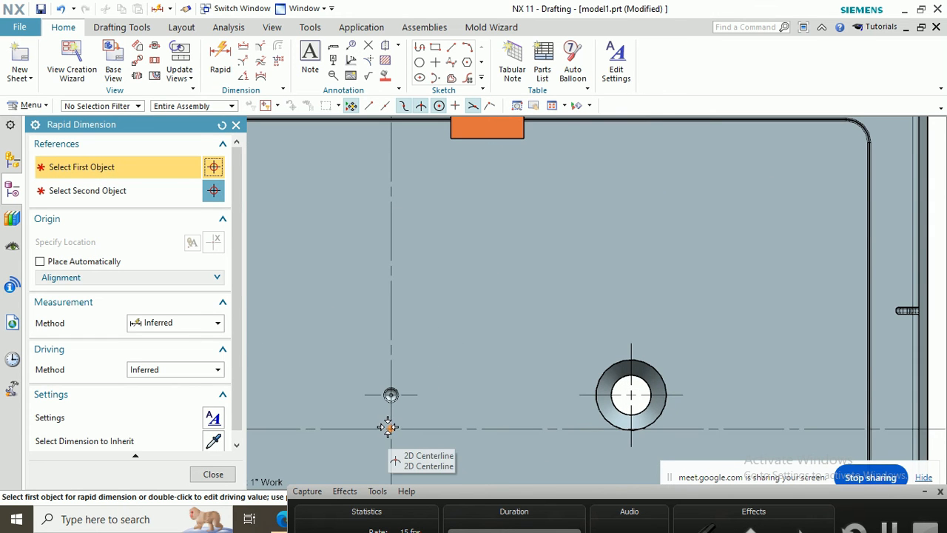
left_click(390, 427)
scroll(452, 303, "down", 3)
scroll(441, 246, "up", 4)
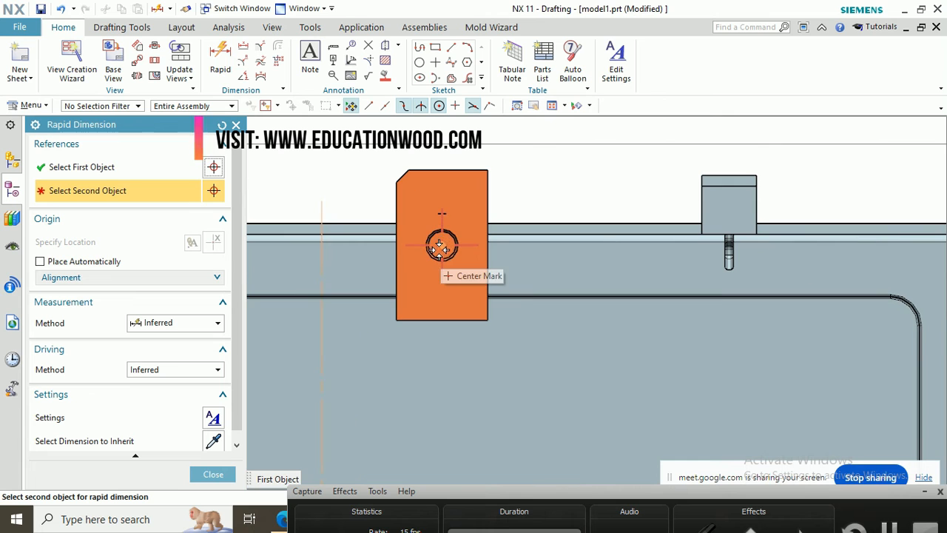
left_click(442, 248)
scroll(435, 355, "down", 3)
scroll(413, 263, "up", 3)
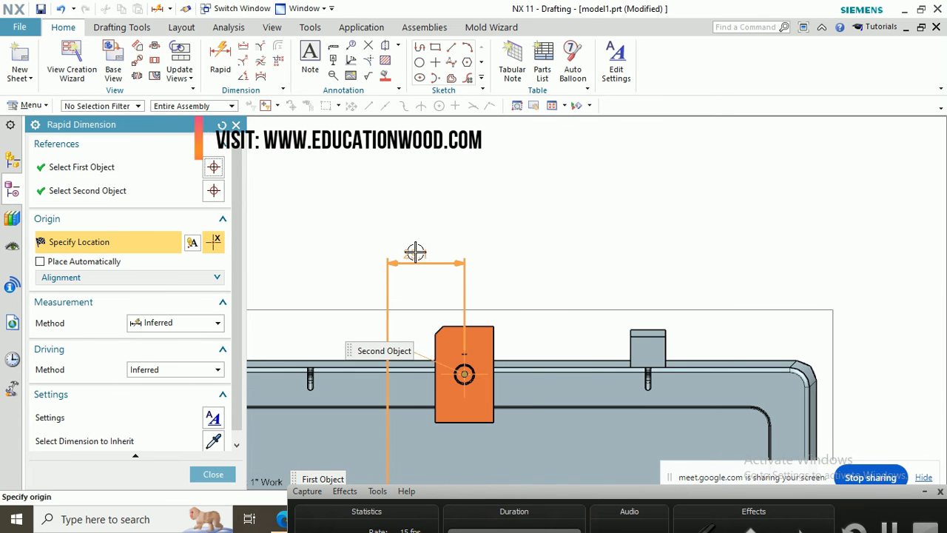
left_click(413, 249)
Step: Dimension the vertical distance from the centerline intersection to the insert's screw hole center, placing it right of the view
scroll(442, 305, "down", 3)
scroll(420, 383, "up", 5)
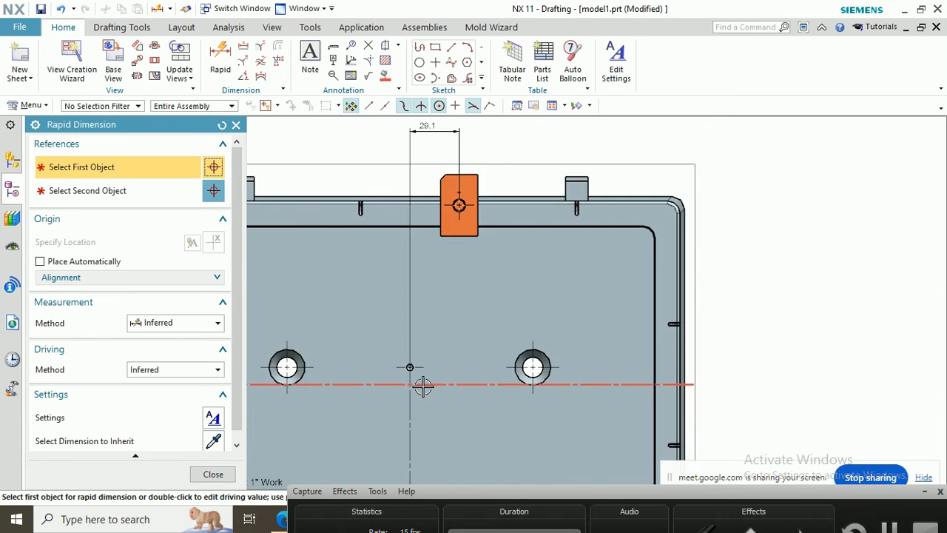
left_click(408, 382)
scroll(444, 363, "down", 3)
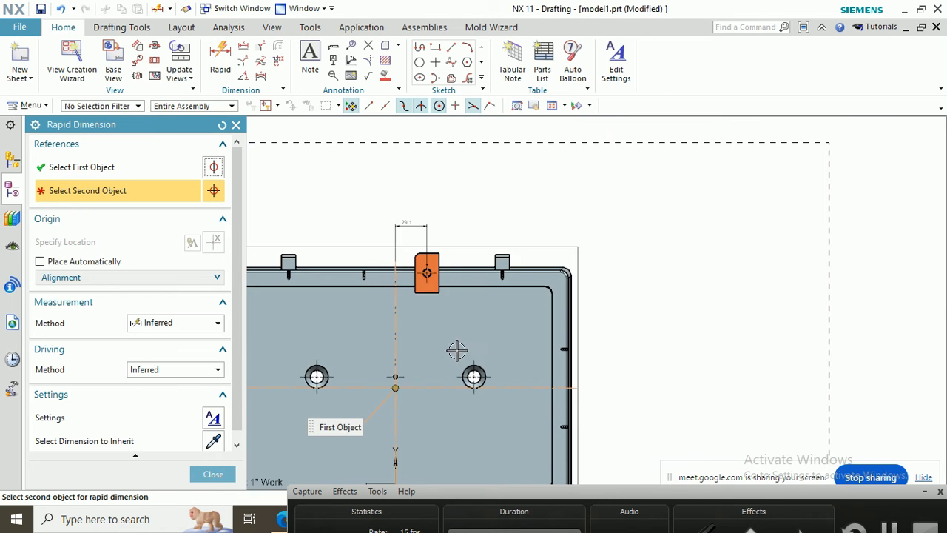
scroll(404, 282, "up", 4)
left_click(356, 304)
scroll(370, 311, "down", 3)
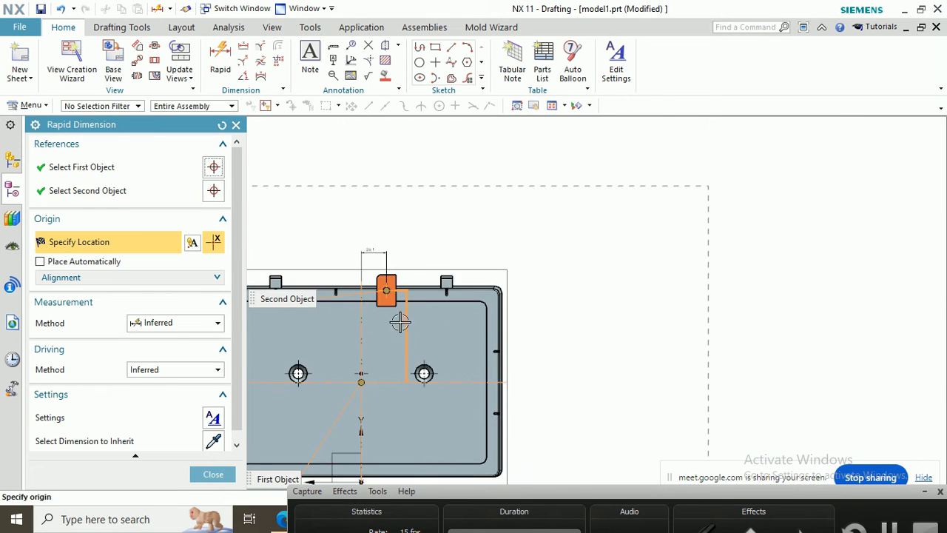
scroll(414, 329, "up", 4)
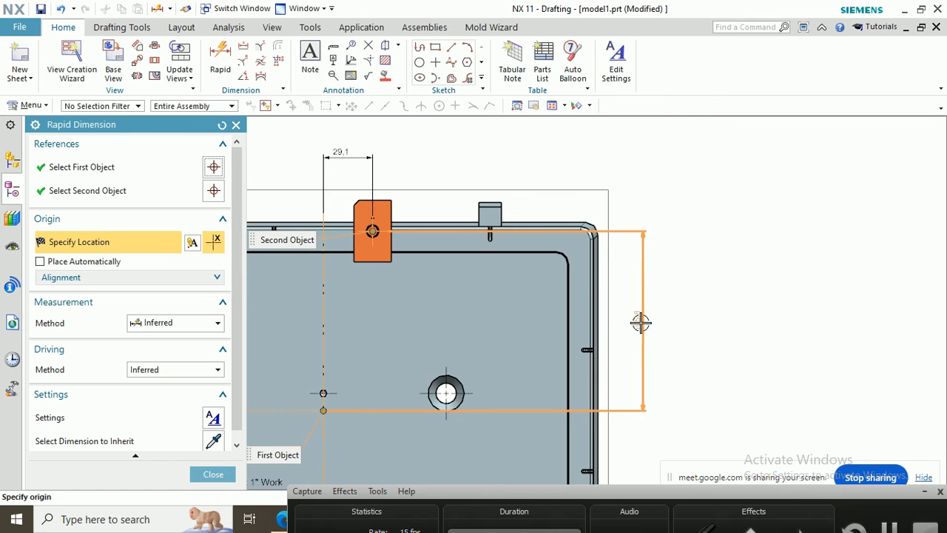
left_click(641, 323)
scroll(575, 311, "down", 3)
left_click(213, 474)
Step: Set the horizontal dimension above the insert to two decimal places
scroll(354, 395, "up", 3)
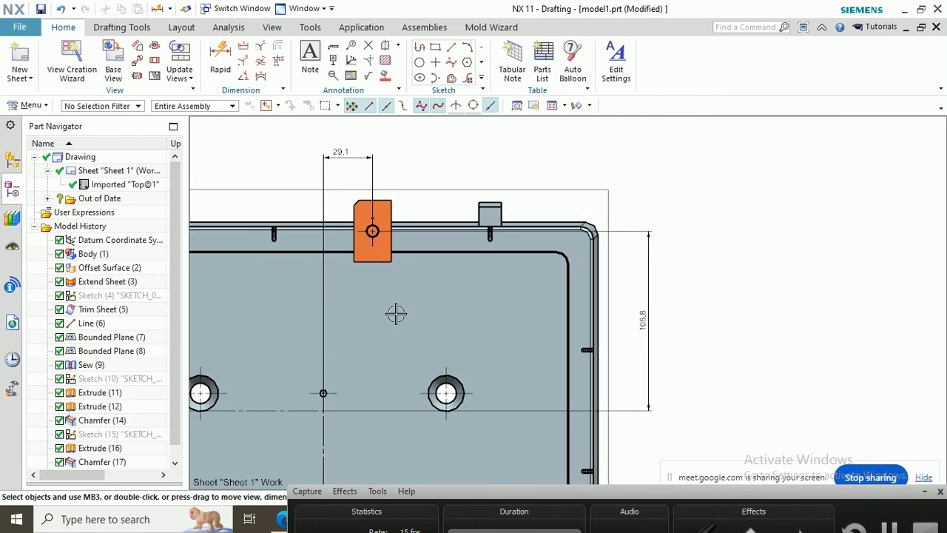
scroll(328, 181, "up", 2)
double_click(340, 139)
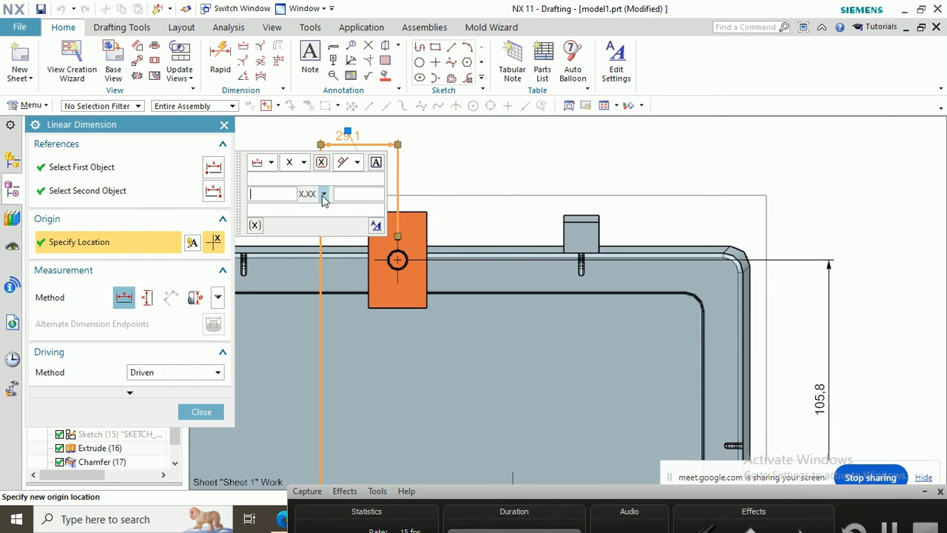
left_click(323, 194)
left_click(342, 246)
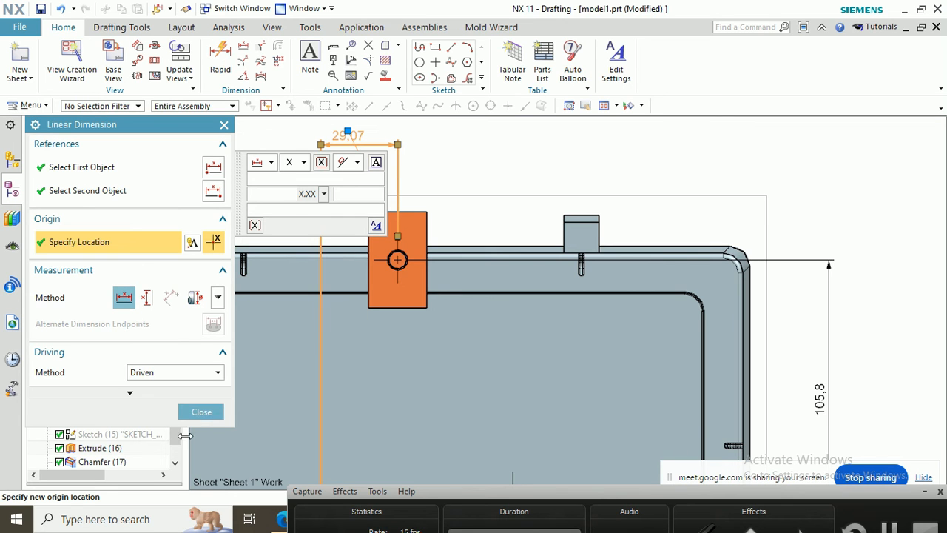
left_click(201, 415)
Step: Set the vertical dimension beside the view to two decimal places
scroll(524, 268, "up", 1)
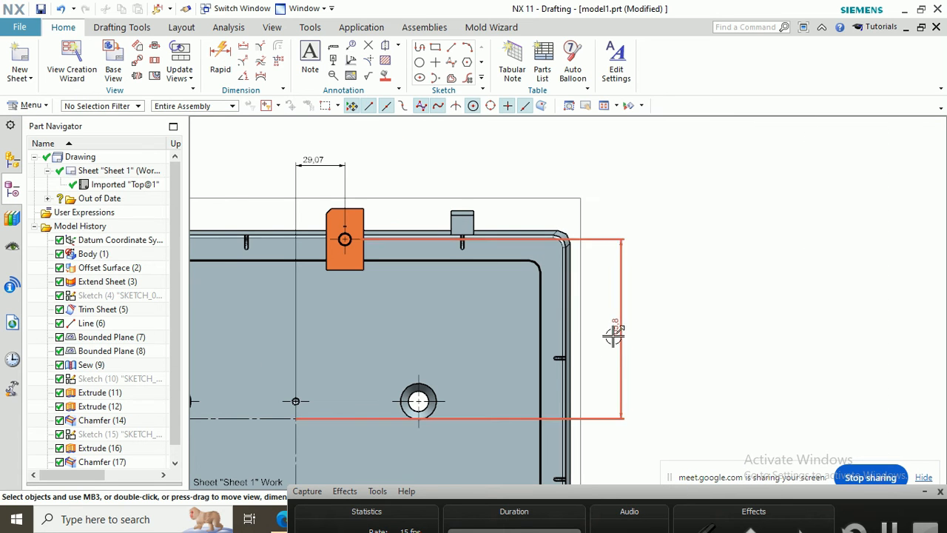
double_click(614, 332)
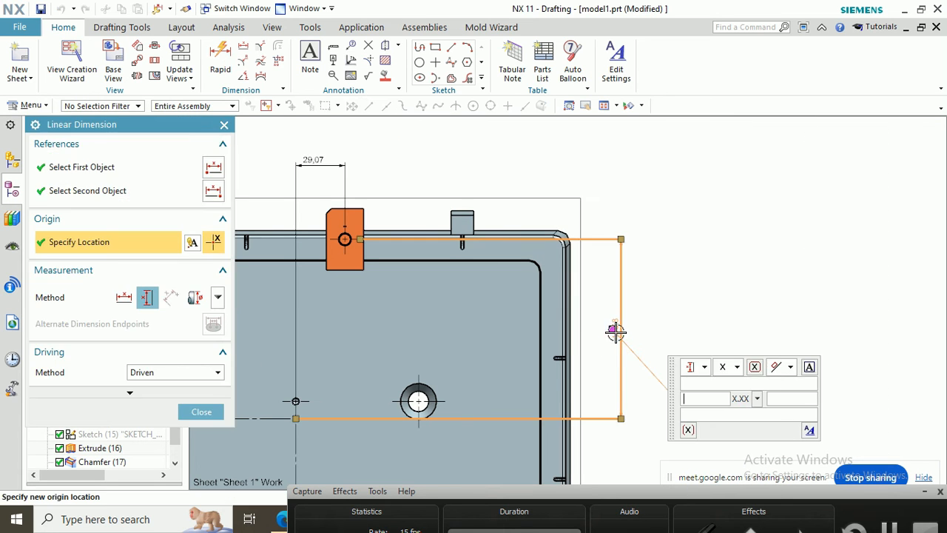
left_click(757, 398)
left_click(775, 319)
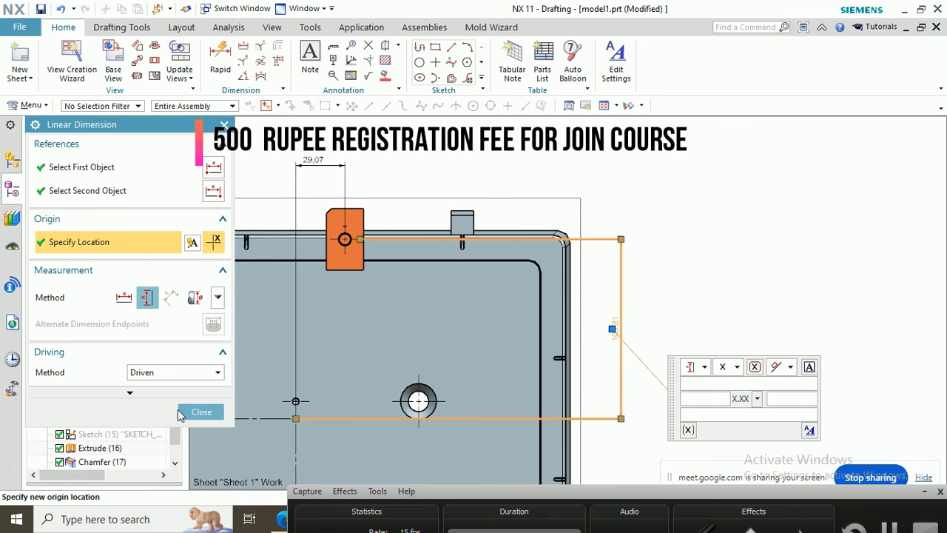
left_click(200, 414)
scroll(554, 277, "down", 2)
scroll(630, 247, "up", 3)
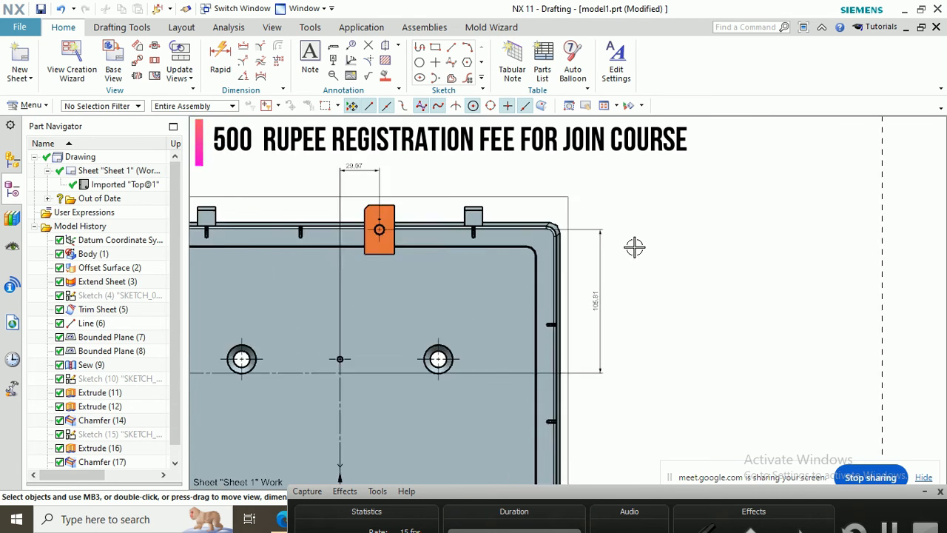
scroll(584, 293, "down", 2)
scroll(416, 200, "up", 2)
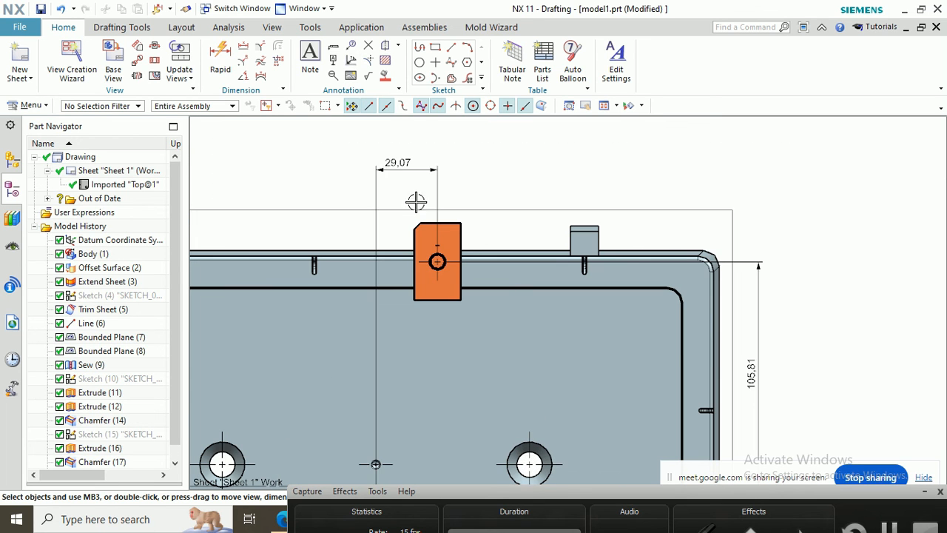
scroll(548, 205, "down", 3)
scroll(498, 205, "up", 1)
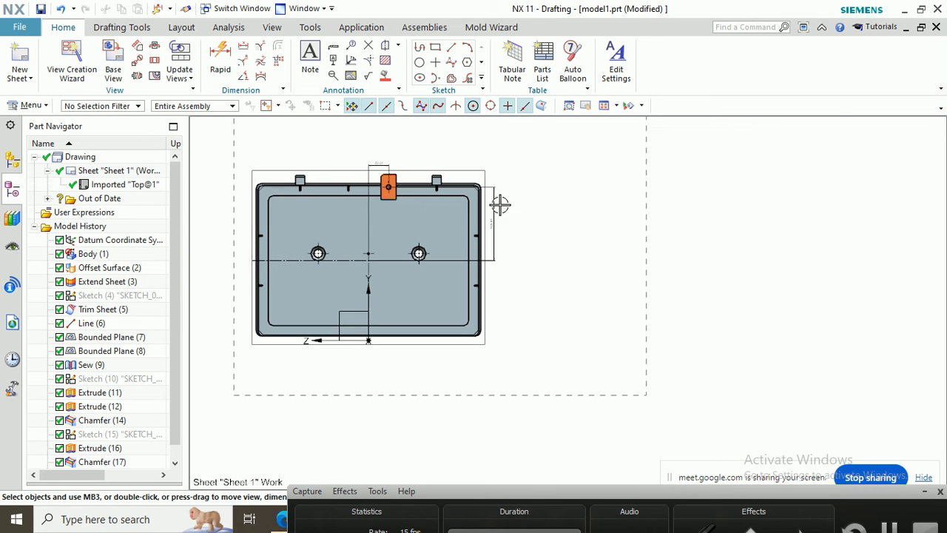
left_click(220, 60)
scroll(402, 198, "up", 3)
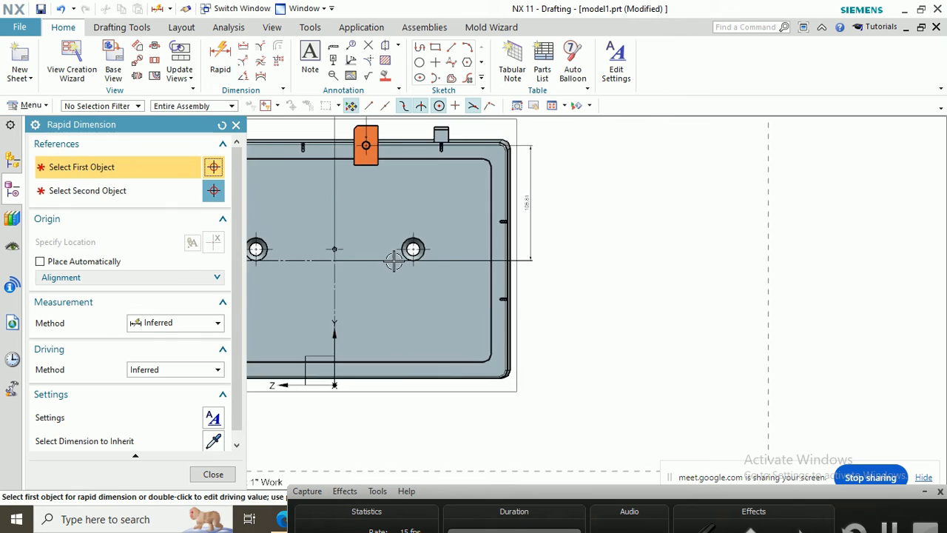
scroll(403, 198, "up", 3)
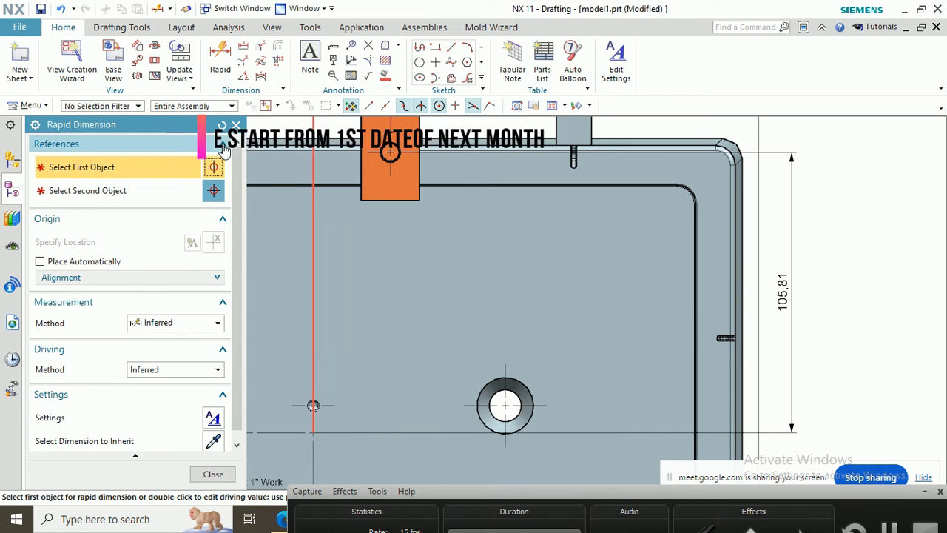
left_click(236, 126)
Step: Create a simple vertical section view through the center of the insert's screw hole, placed beside the base view
left_click(155, 61)
scroll(358, 186, "up", 5)
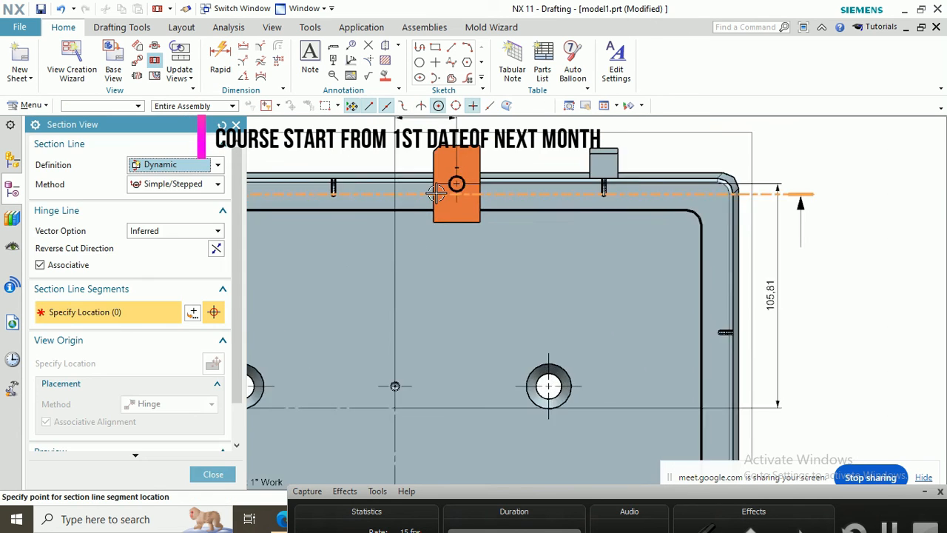
scroll(436, 192, "up", 2)
left_click(468, 179)
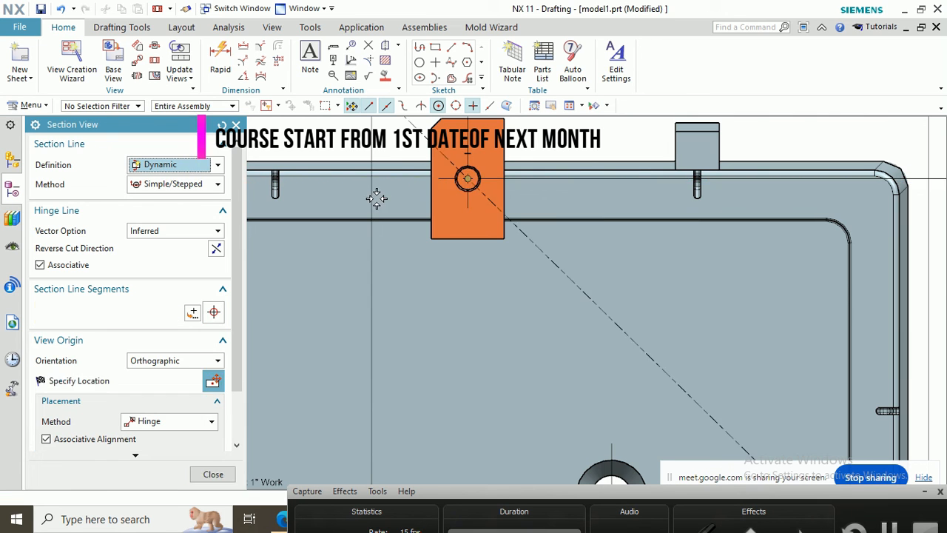
scroll(377, 197, "down", 10)
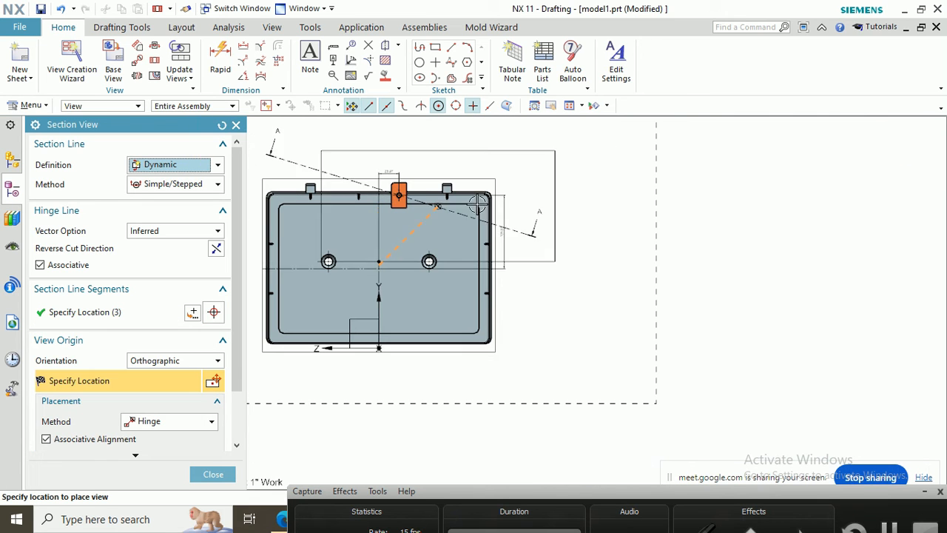
left_click(585, 272)
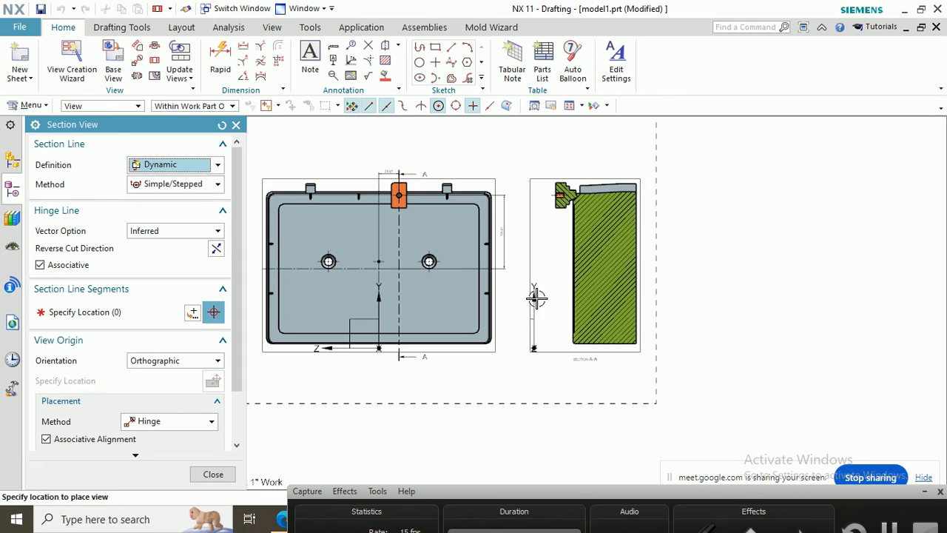
scroll(522, 211, "up", 8)
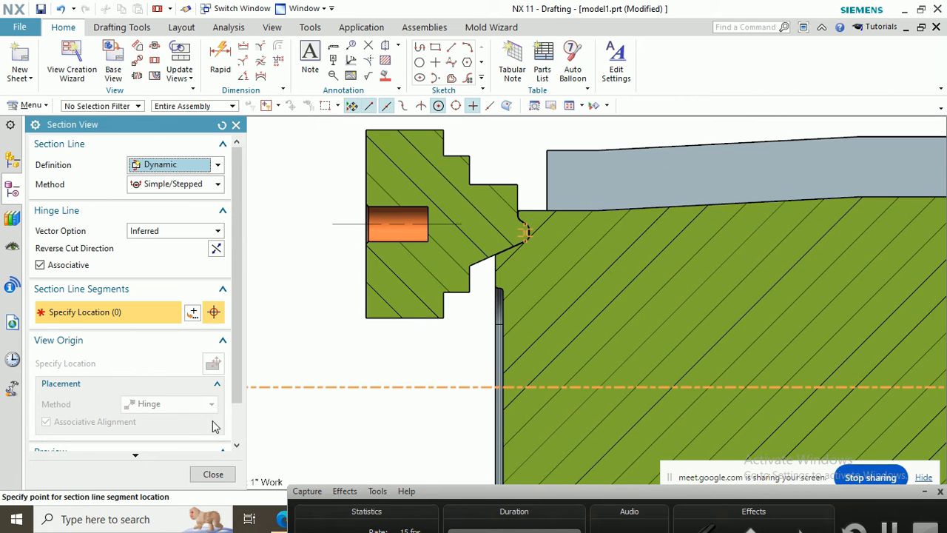
left_click(213, 473)
Step: Set the crosshatch distance of the insert's cut area in the section view to 1.5
scroll(479, 256, "up", 10)
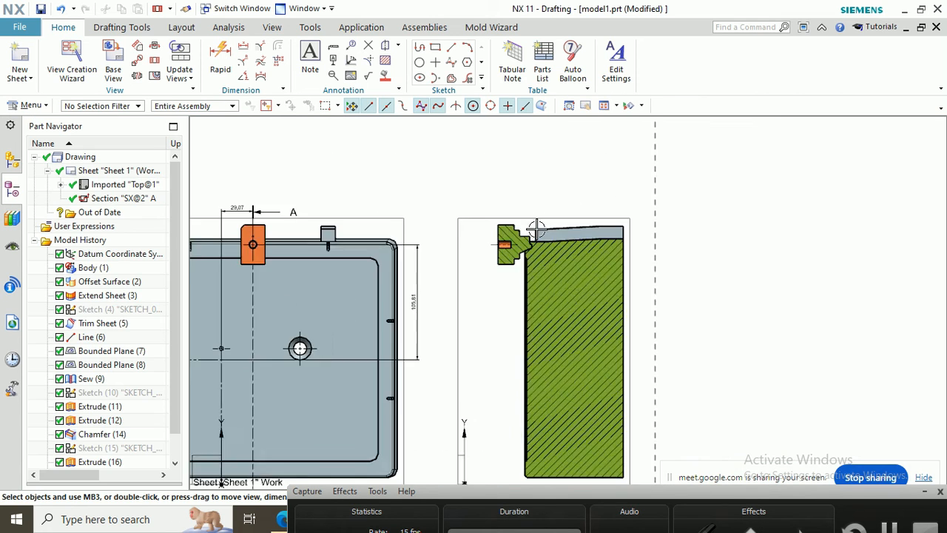
right_click(477, 285)
left_click(491, 272)
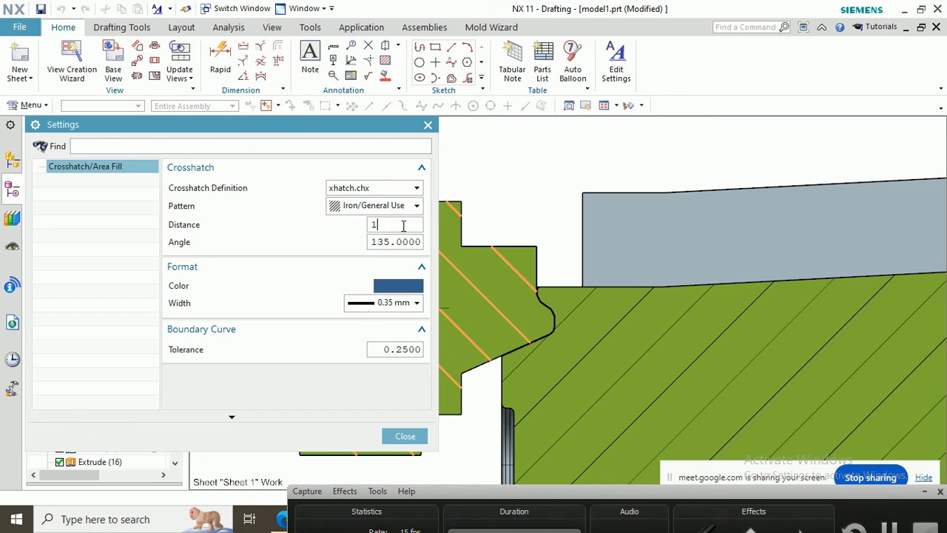
left_click(405, 226)
type("1.5")
key("Return")
left_click(405, 436)
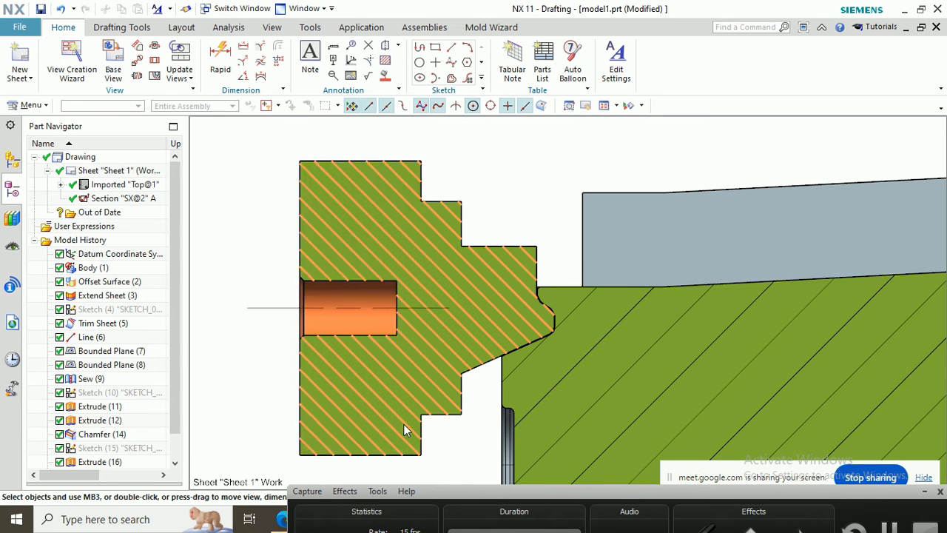
Step: Dimension the horizontal distance from the insert's outer end face to the main body's vertical face, placing it above the section view
scroll(476, 254, "down", 3)
scroll(477, 251, "up", 2)
scroll(480, 248, "down", 4)
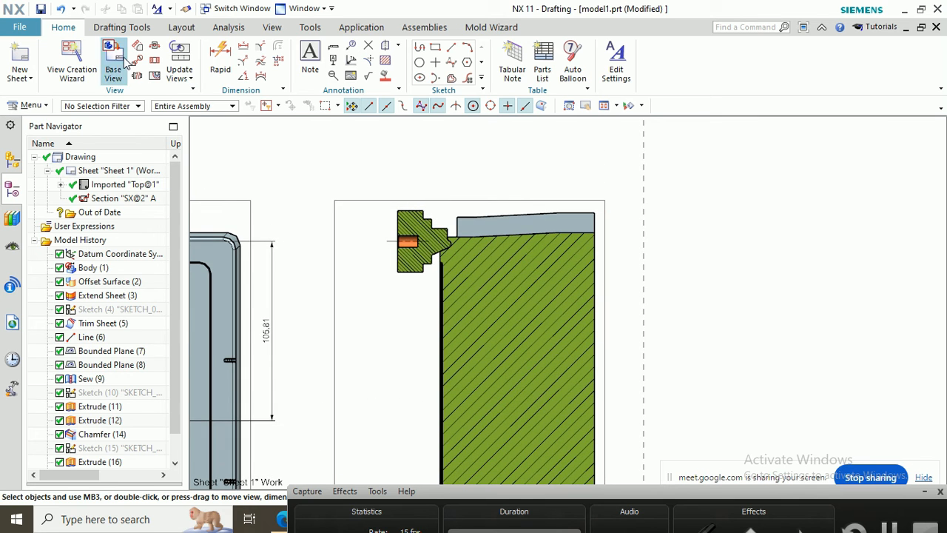
scroll(444, 255, "up", 5)
scroll(438, 256, "up", 2)
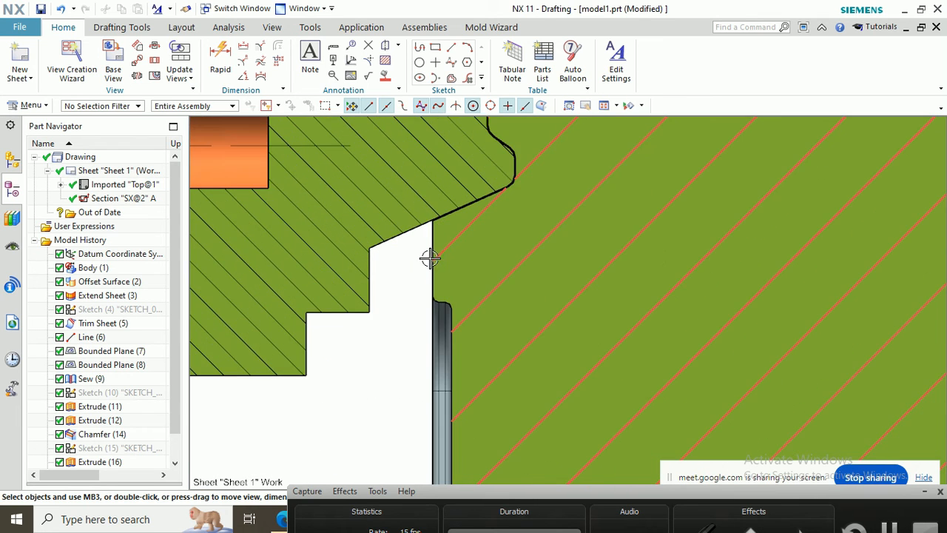
scroll(429, 258, "down", 2)
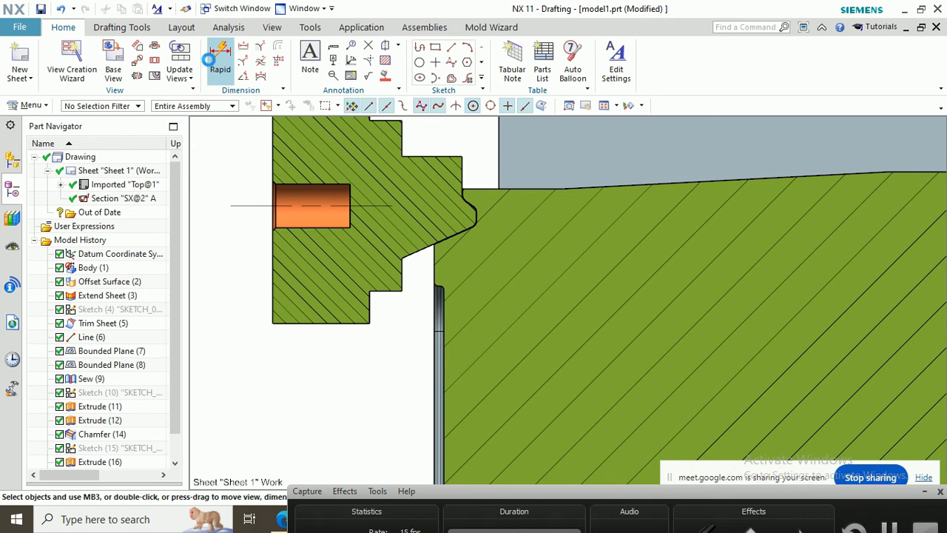
left_click(221, 60)
scroll(430, 189, "up", 4)
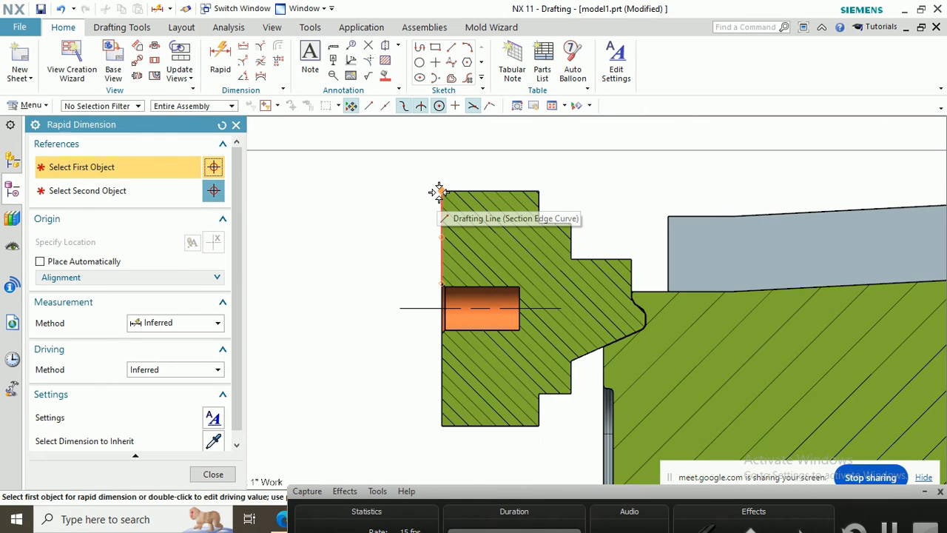
left_click(439, 191)
scroll(437, 194, "down", 4)
scroll(486, 273, "up", 5)
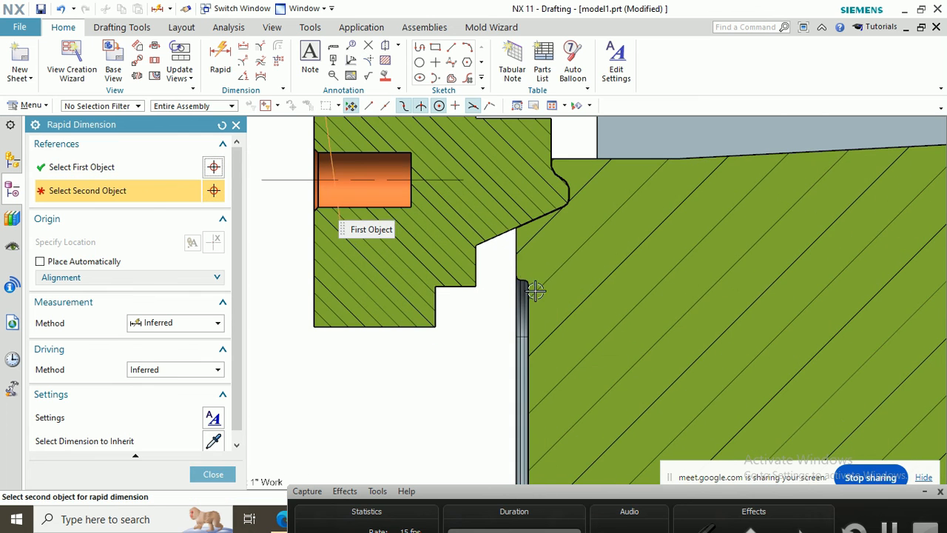
scroll(510, 248, "up", 2)
left_click(510, 237)
scroll(495, 311, "down", 4)
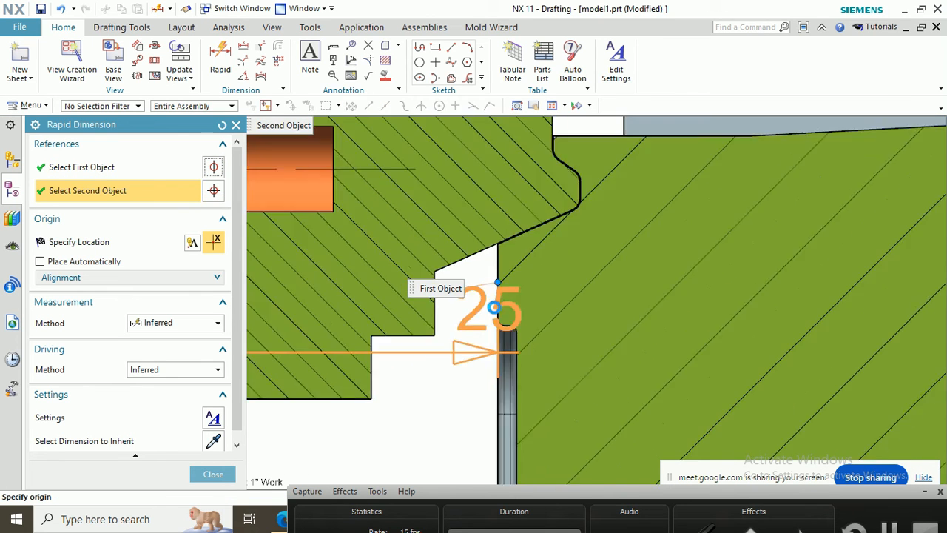
scroll(479, 207, "up", 3)
scroll(481, 198, "down", 6)
scroll(486, 336, "up", 3)
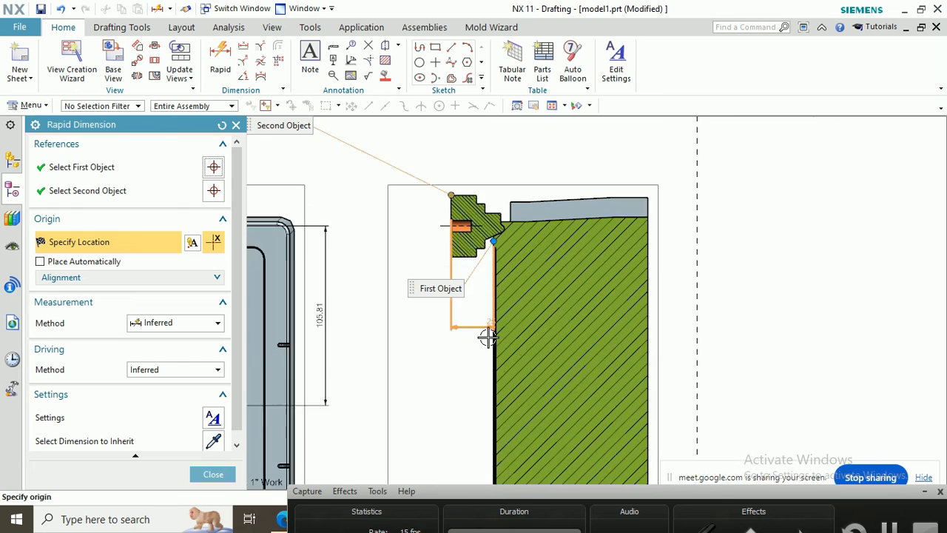
scroll(447, 338, "down", 5)
scroll(453, 227, "up", 3)
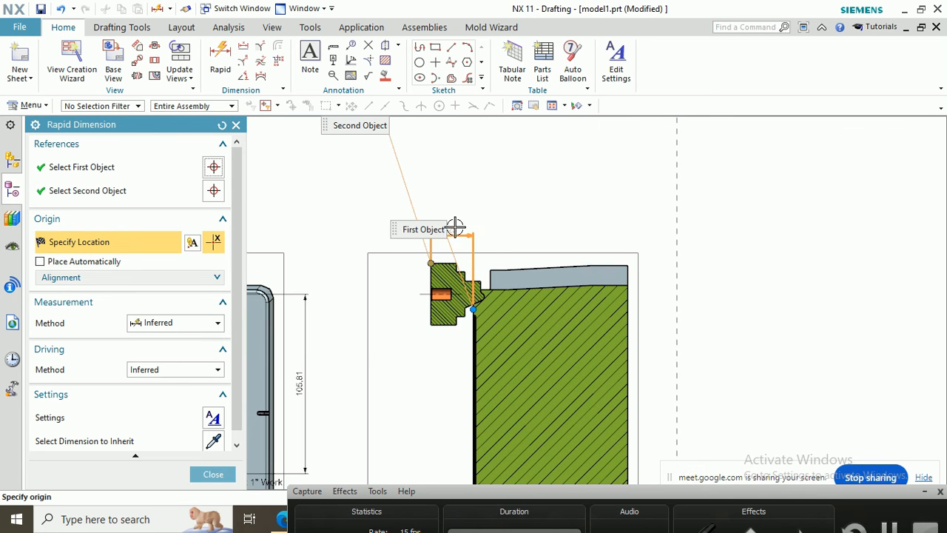
left_click(457, 216)
Step: Dimension the horizontal distance from the main body's vertical face to the insert's tip, placing it above the section view
scroll(450, 271, "up", 5)
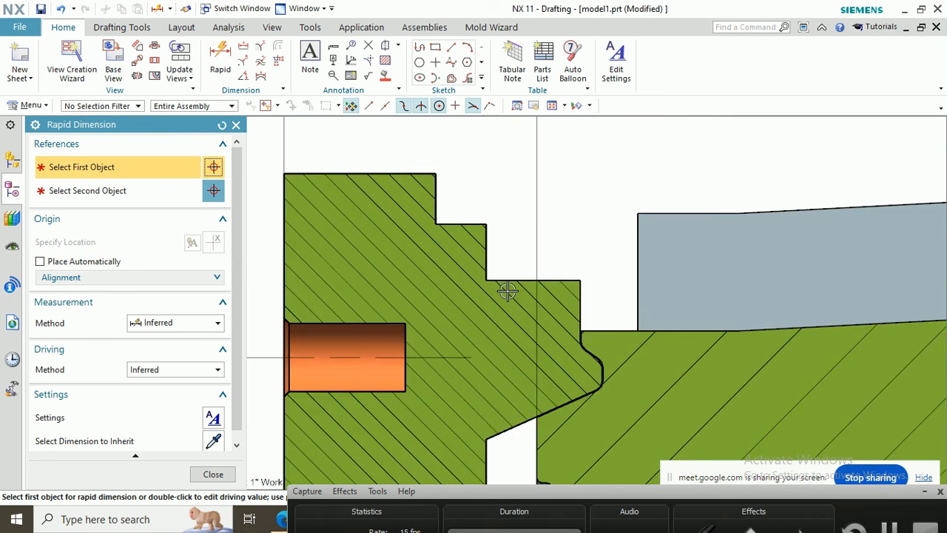
scroll(526, 303, "up", 6)
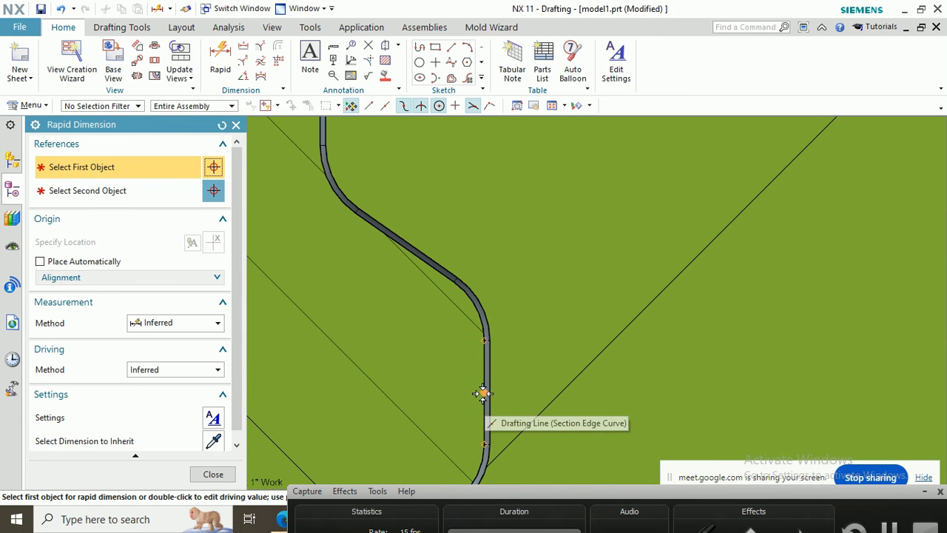
left_click(482, 392)
scroll(493, 303, "down", 3)
scroll(439, 402, "up", 4)
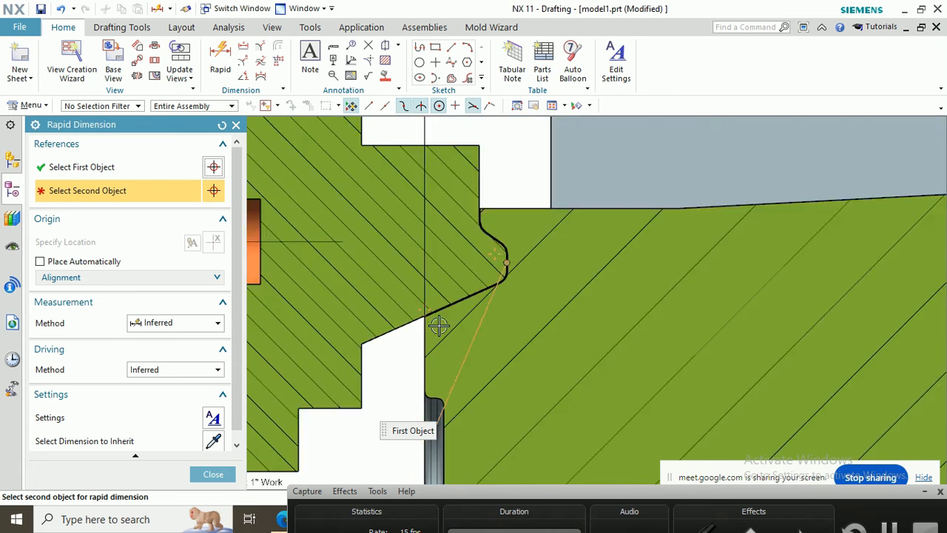
left_click(423, 333)
scroll(437, 371, "down", 5)
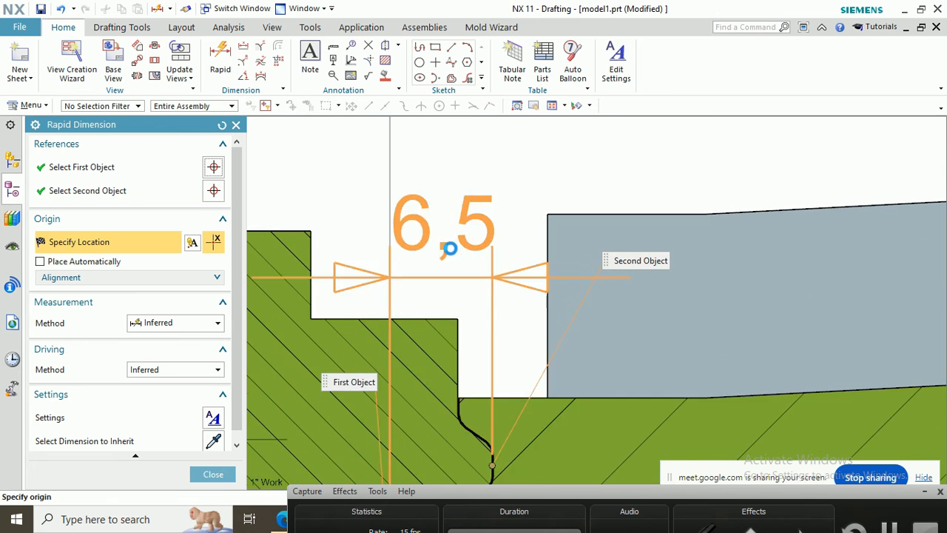
scroll(432, 299, "up", 3)
left_click(462, 248)
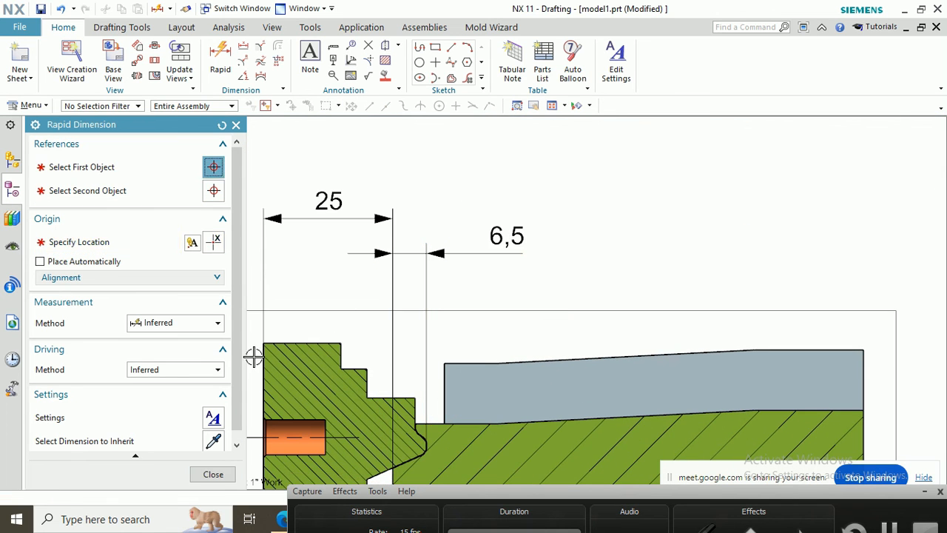
left_click(213, 474)
Step: Set the insert tip dimension in the section view to two decimal places
double_click(494, 235)
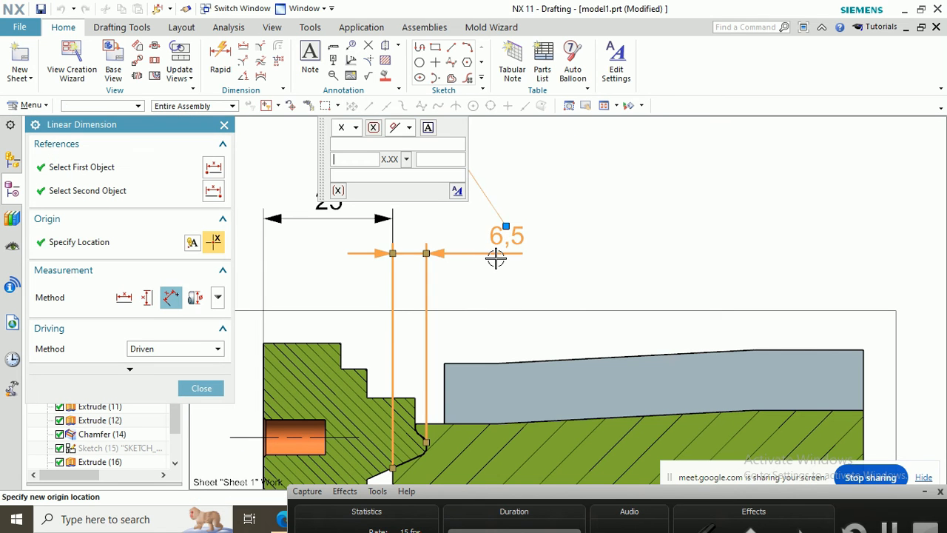
left_click(411, 213)
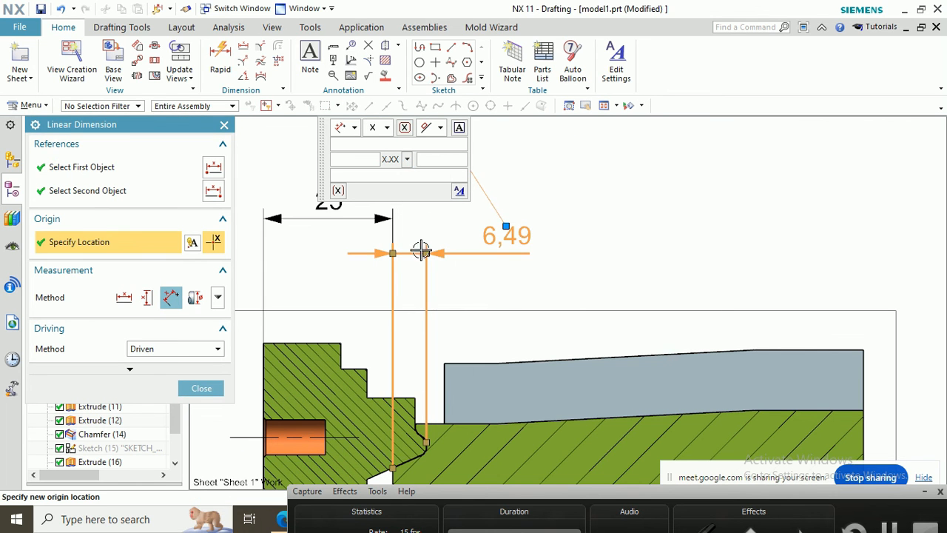
left_click(214, 392)
Step: Review the drawing sheet's base view and section view with their dimensions
scroll(423, 224, "down", 3)
scroll(449, 201, "up", 4)
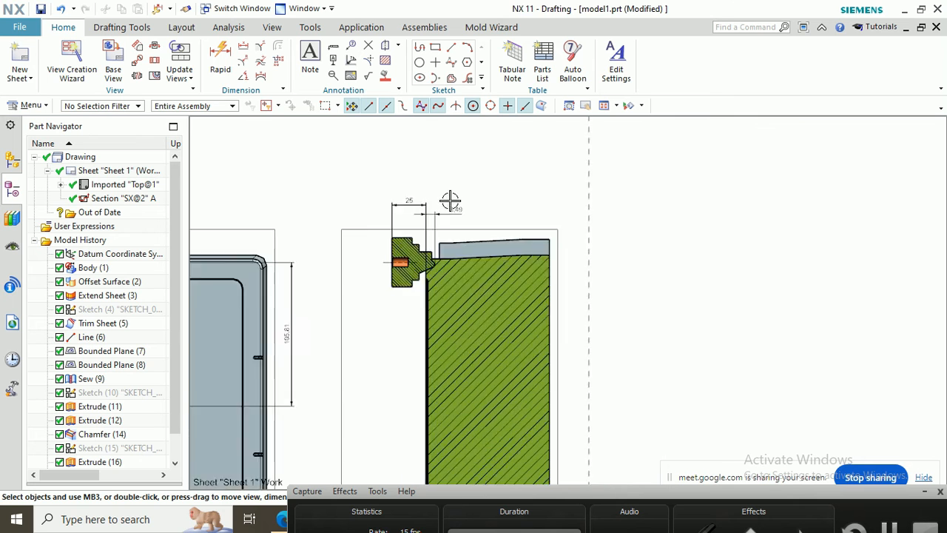
scroll(452, 237, "down", 3)
scroll(364, 207, "up", 4)
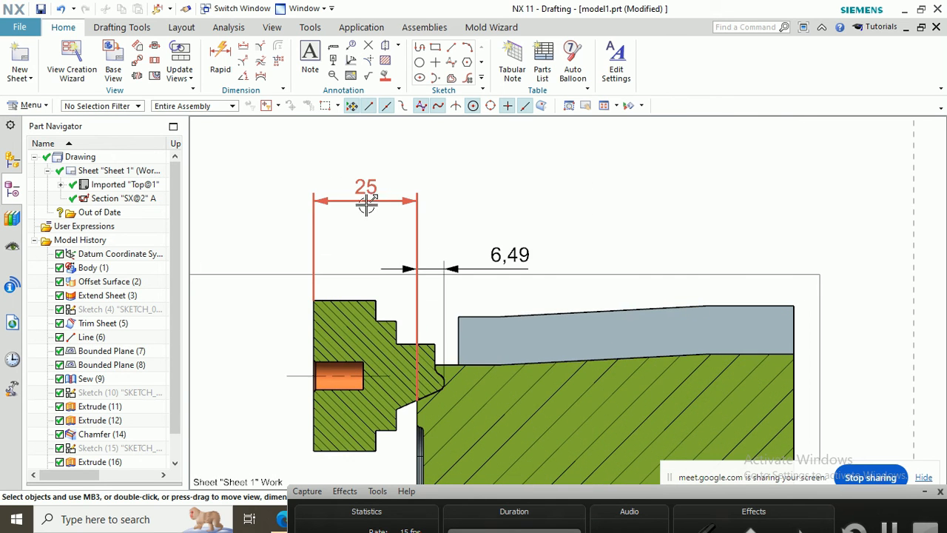
scroll(363, 226, "down", 5)
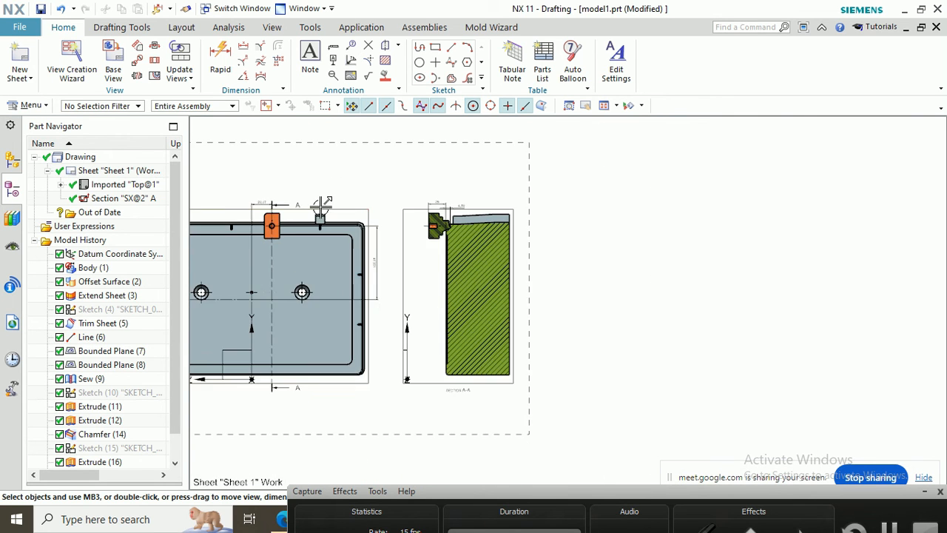
scroll(328, 202, "up", 2)
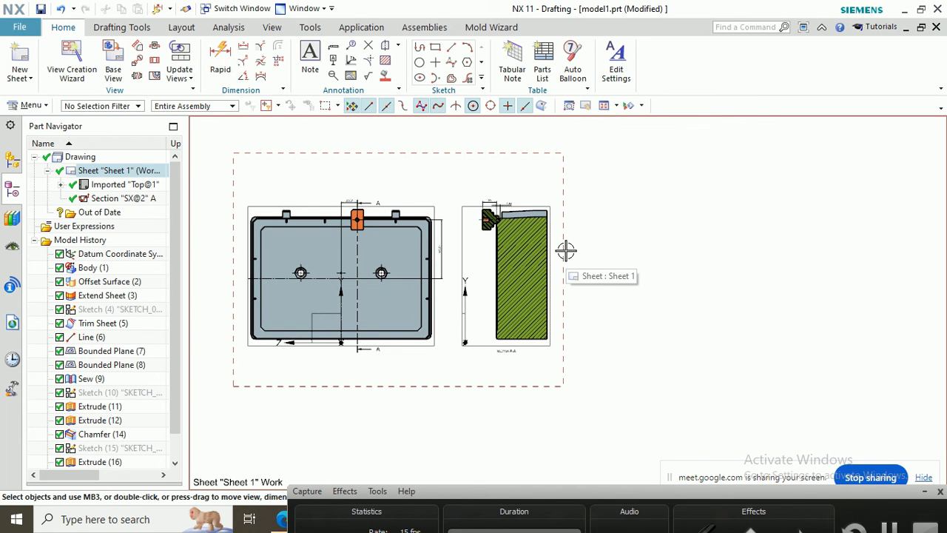
scroll(563, 248, "down", 5)
scroll(486, 214, "up", 6)
scroll(511, 219, "down", 4)
scroll(656, 220, "up", 3)
scroll(589, 220, "down", 4)
scroll(499, 233, "up", 3)
scroll(498, 233, "up", 2)
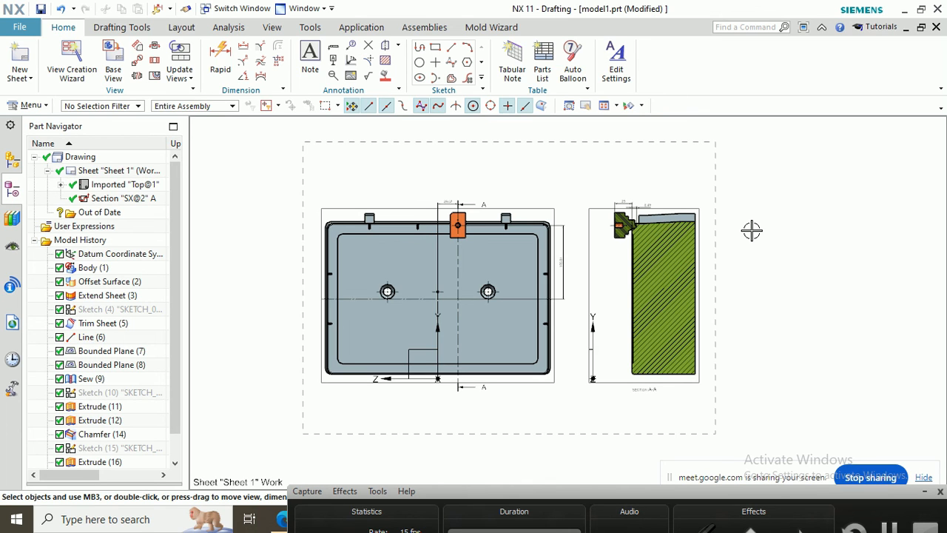
Step: Switch to the Modeling environment and examine the insert on the main body in a tilted 3D view
key("ctrl+m")
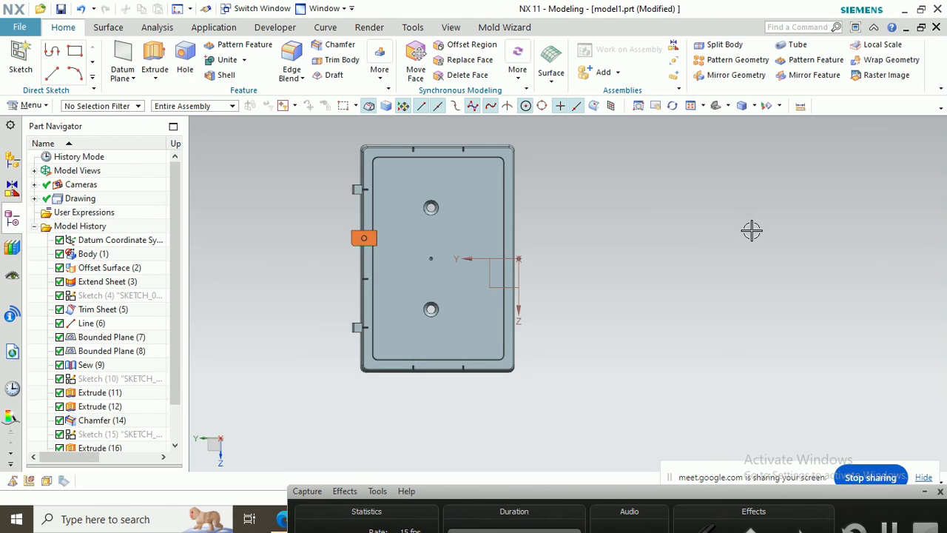
middle_click_drag(695, 259, 644, 252)
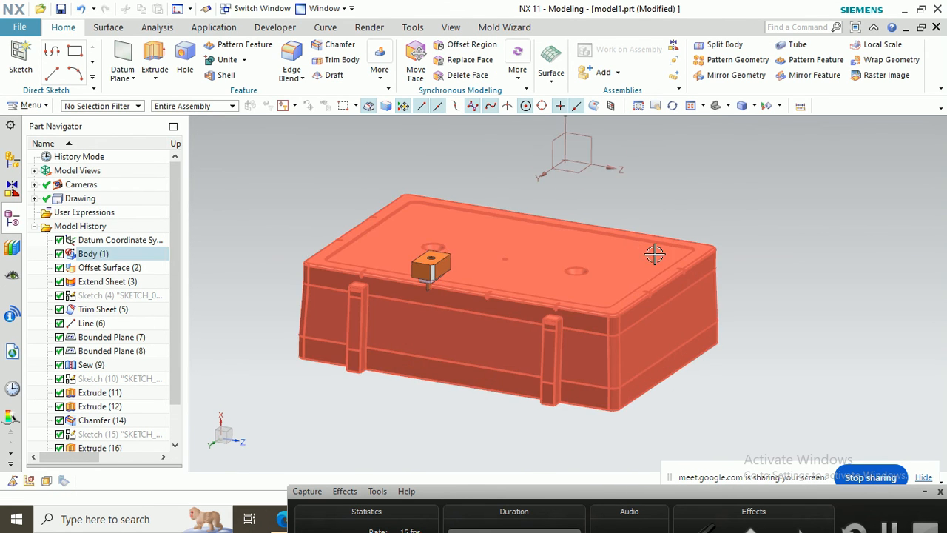
left_click_drag(757, 497, 716, 414)
middle_click_drag(702, 271, 575, 290)
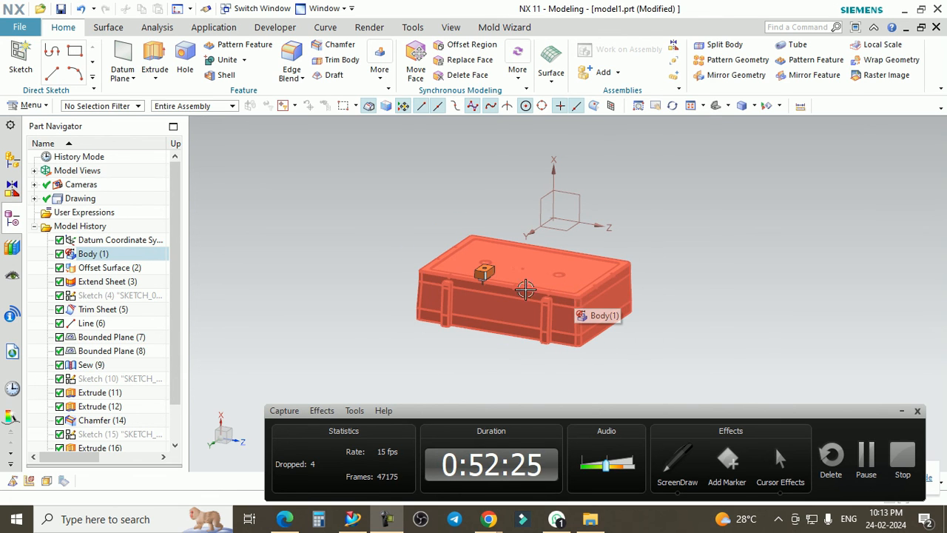
scroll(496, 279, "up", 5)
middle_click_drag(491, 271, 492, 268)
key("Home")
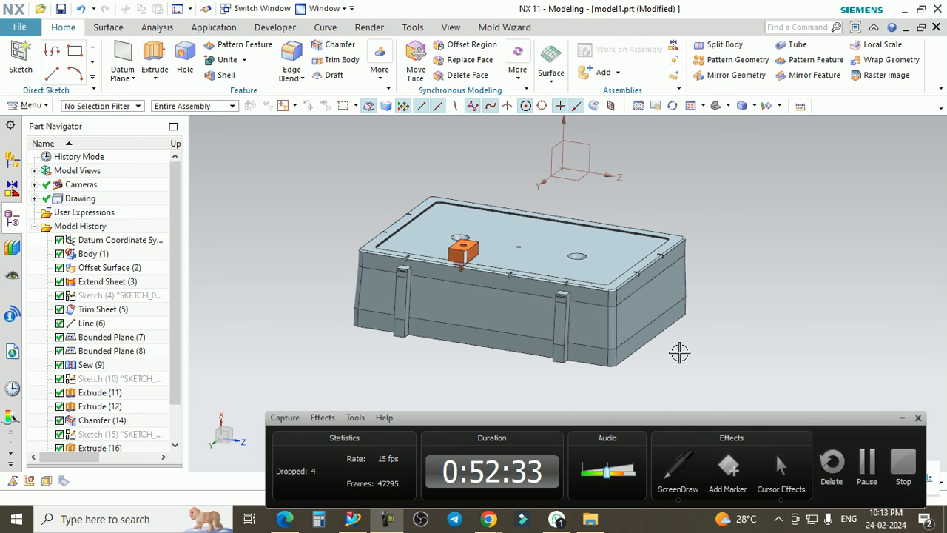
left_click(676, 474)
left_click(680, 473)
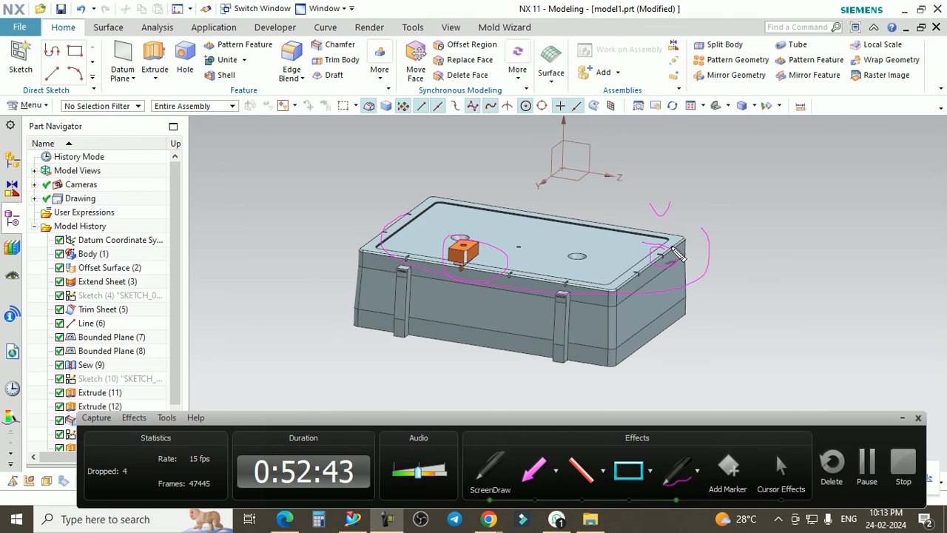
key("Escape")
scroll(602, 235, "down", 3)
scroll(601, 235, "up", 3)
mouse_move(597, 239)
middle_mouse_down()
mouse_move(593, 250)
mouse_move(603, 245)
middle_mouse_up()
scroll(604, 245, "up", 1)
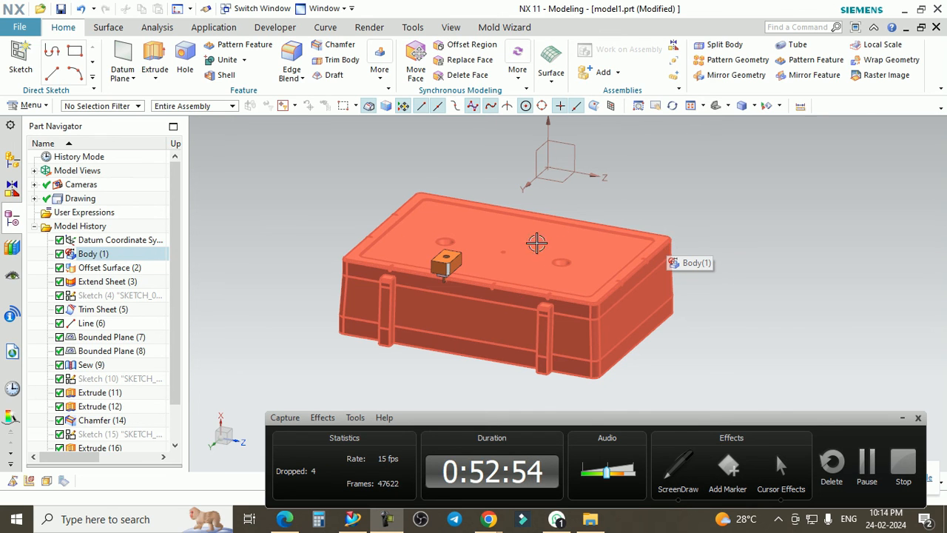
scroll(547, 198, "down", 1)
scroll(563, 235, "up", 1)
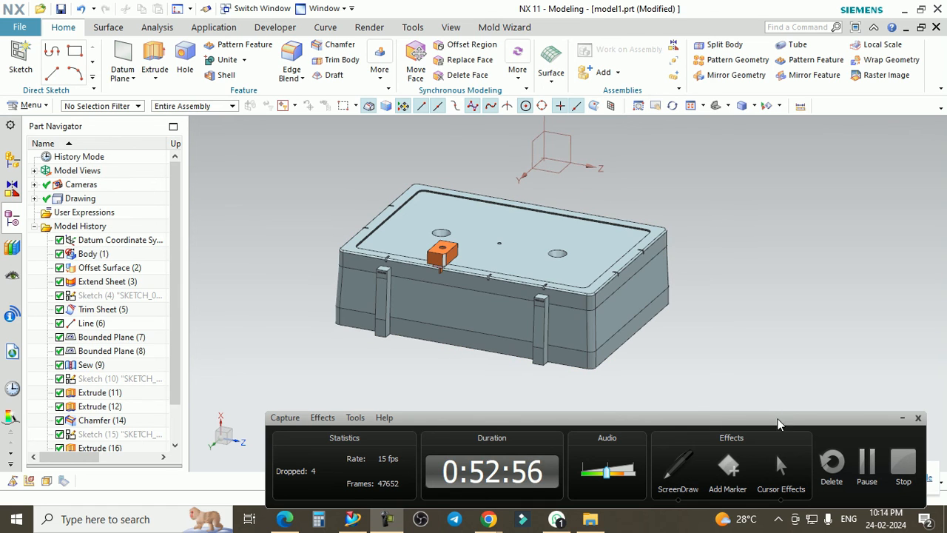
left_click_drag(778, 424, 768, 415)
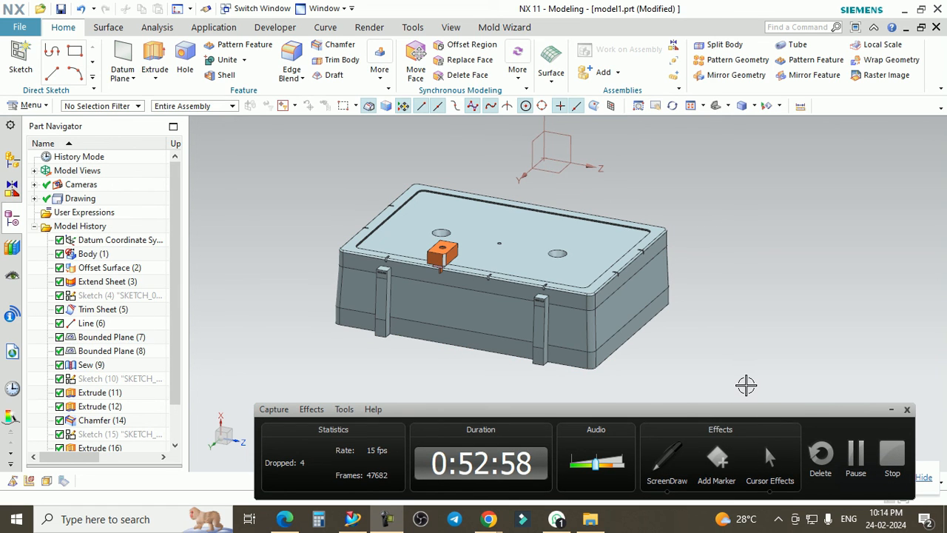
left_click_drag(481, 414, 517, 427)
Step: Switch to the Google Meet window in Chrome and end the screen presentation
mouse_move(488, 519)
left_click(395, 479)
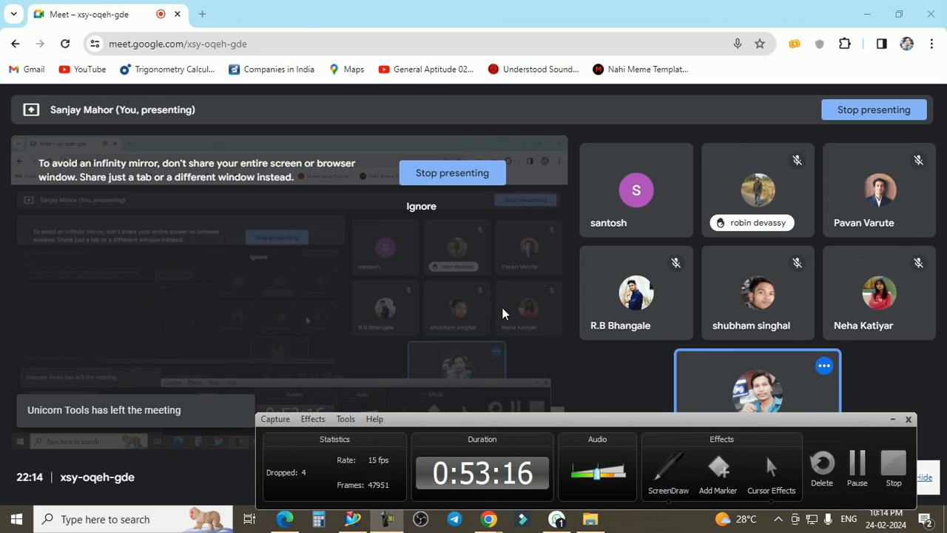
left_click_drag(572, 413, 576, 392)
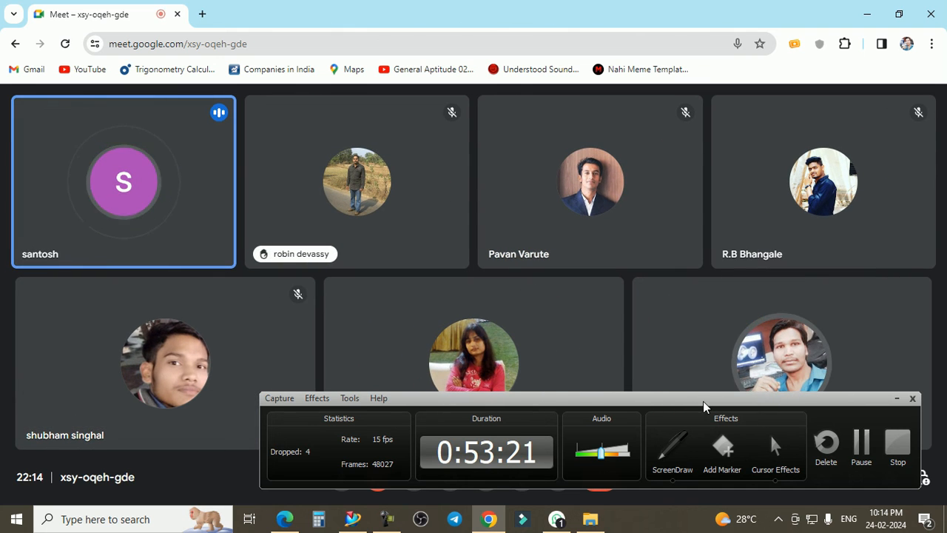
left_click_drag(704, 401, 706, 414)
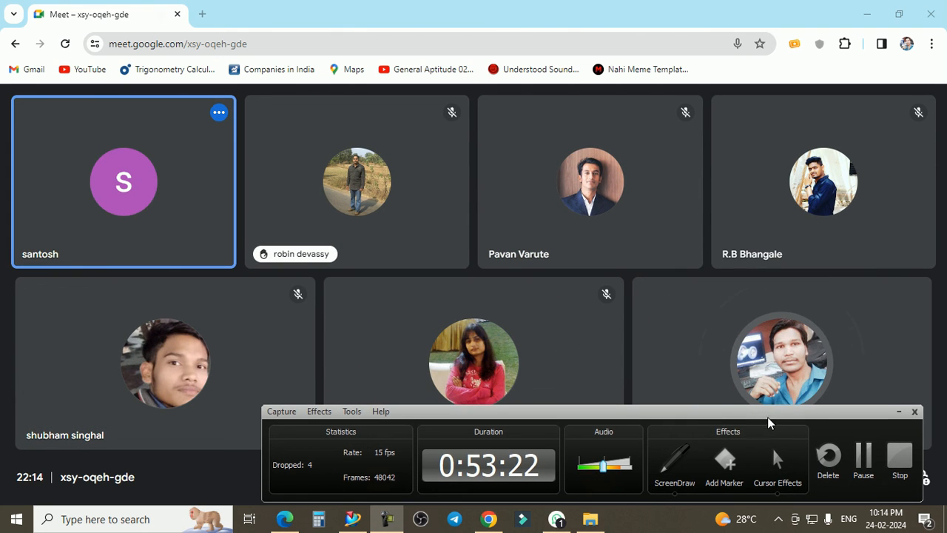
left_click(902, 460)
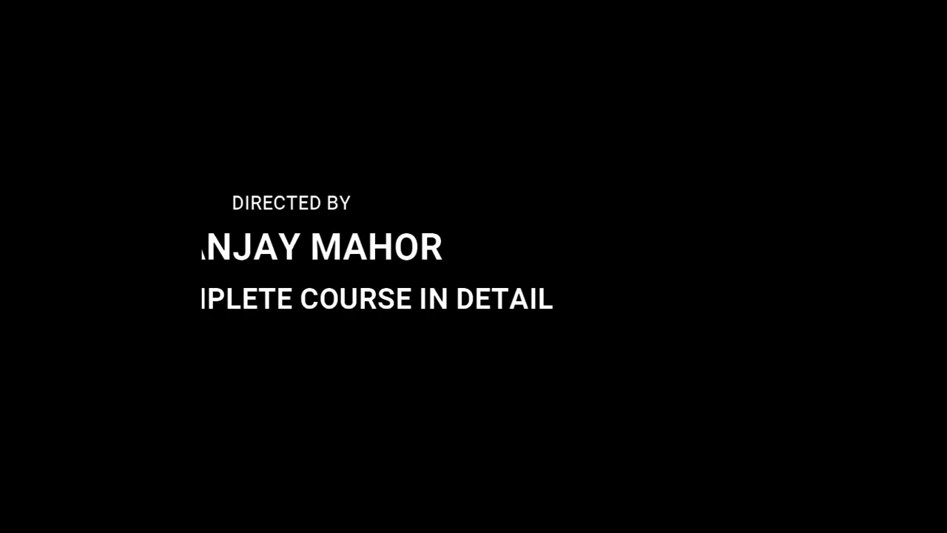